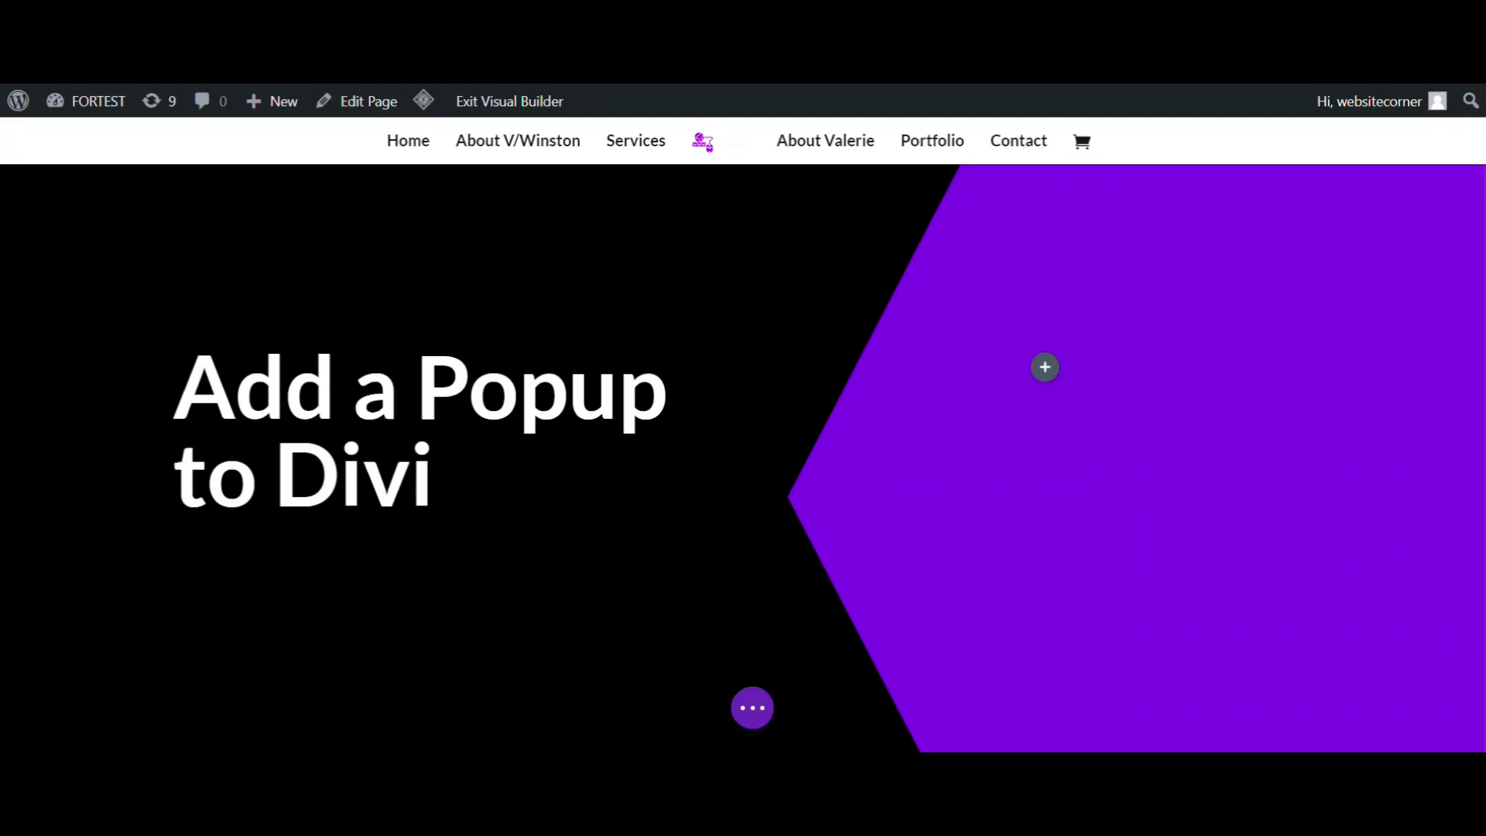
- Insert a regular section with an empty two-column row below the hero
scroll(1270, 508, down, 3)
click(745, 658)
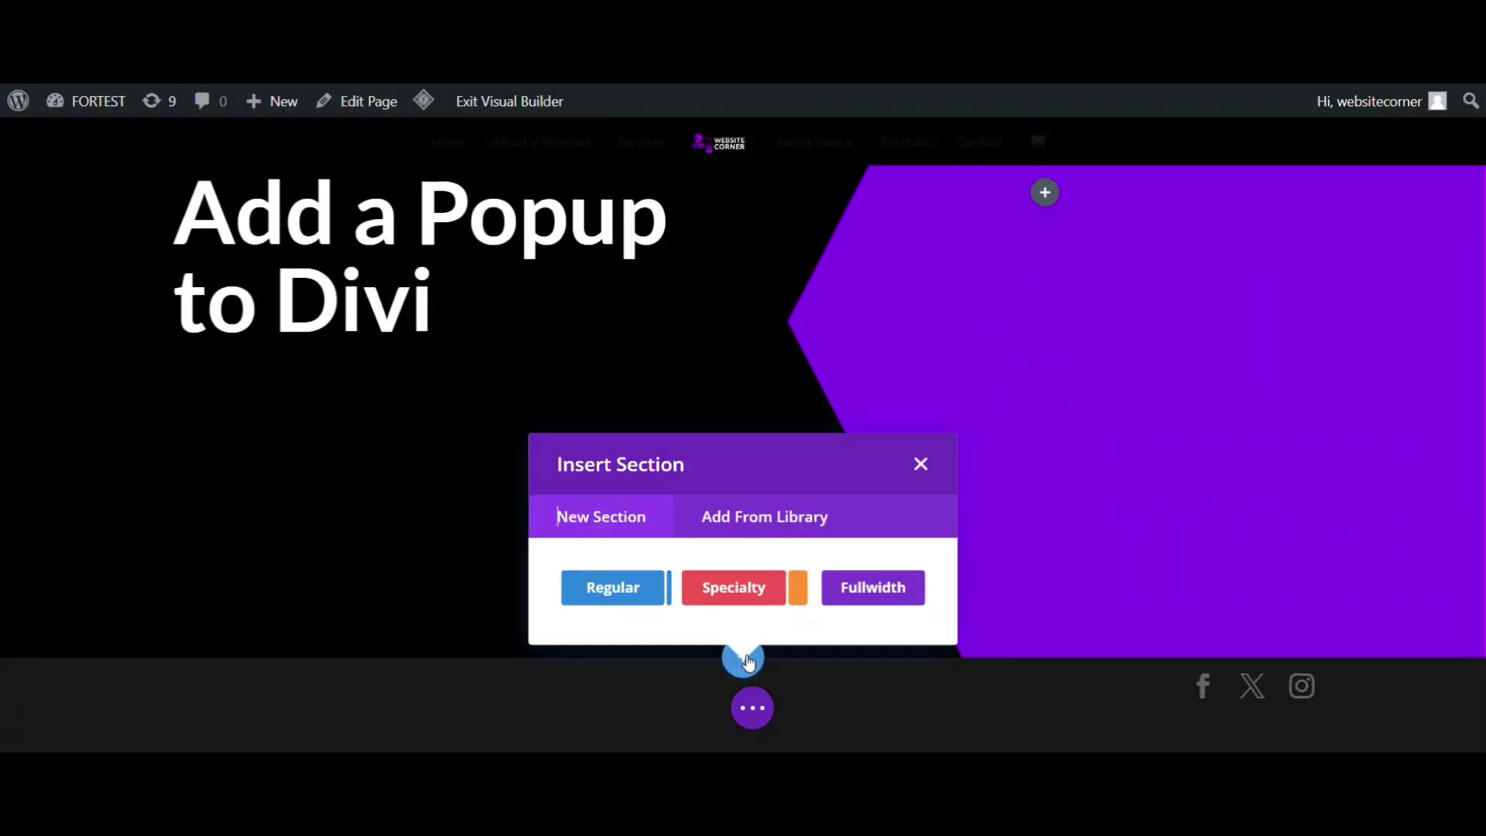
click(603, 589)
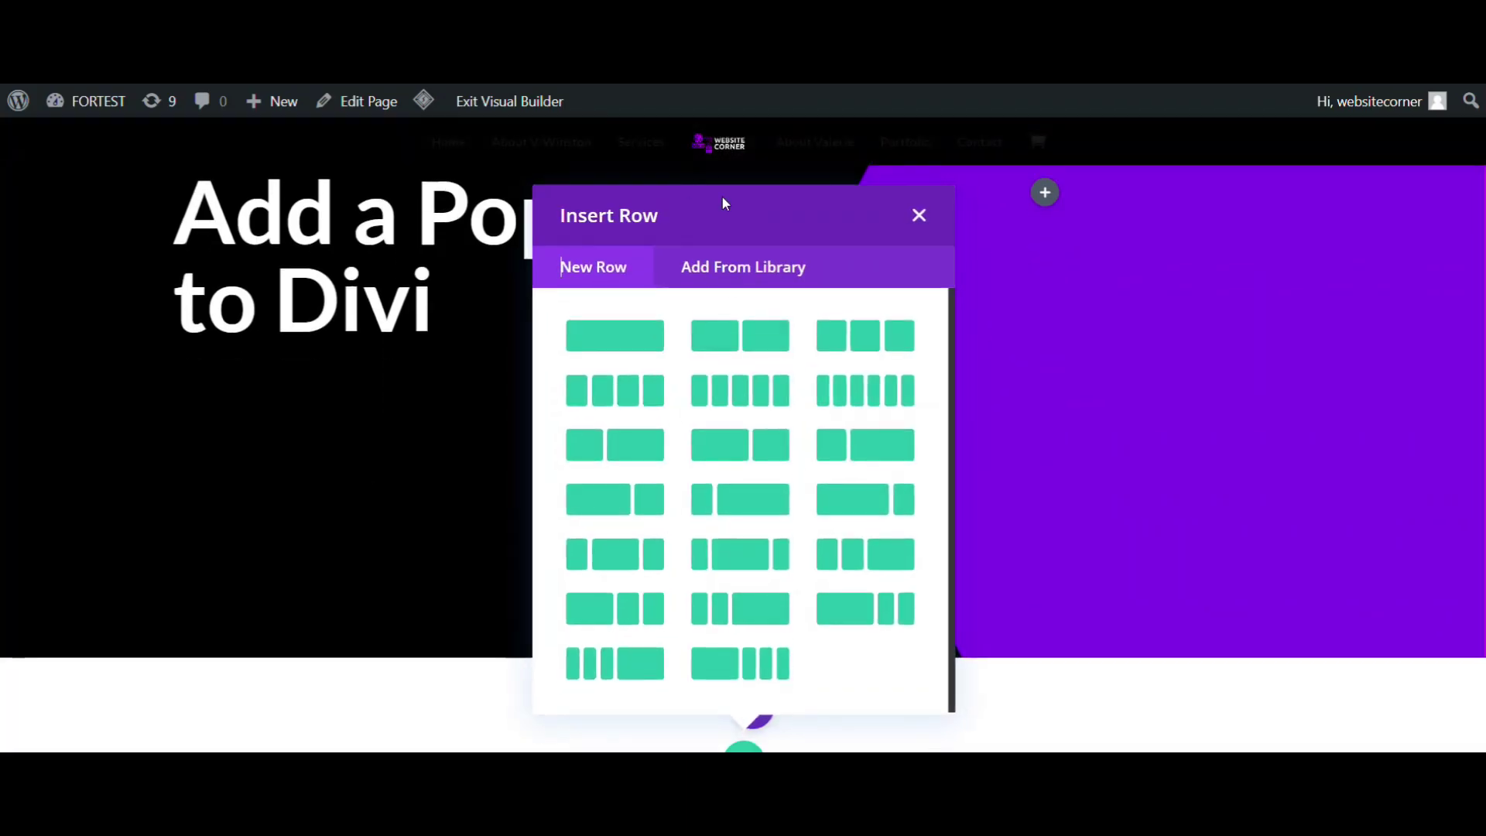
click(755, 339)
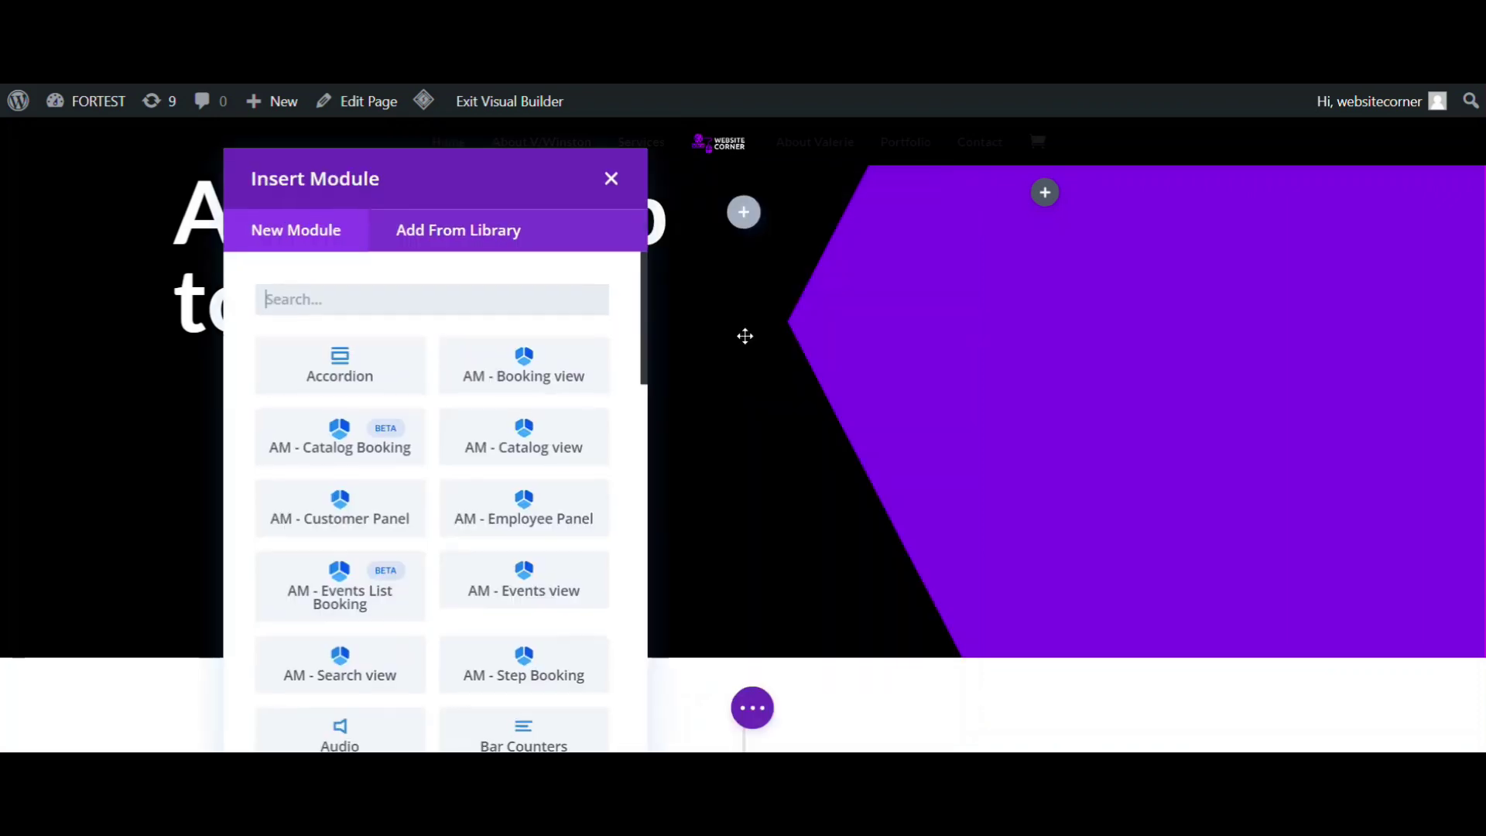
click(610, 180)
- Set the new section's width to 50% and centre it on the page
scroll(1185, 518, down, 3)
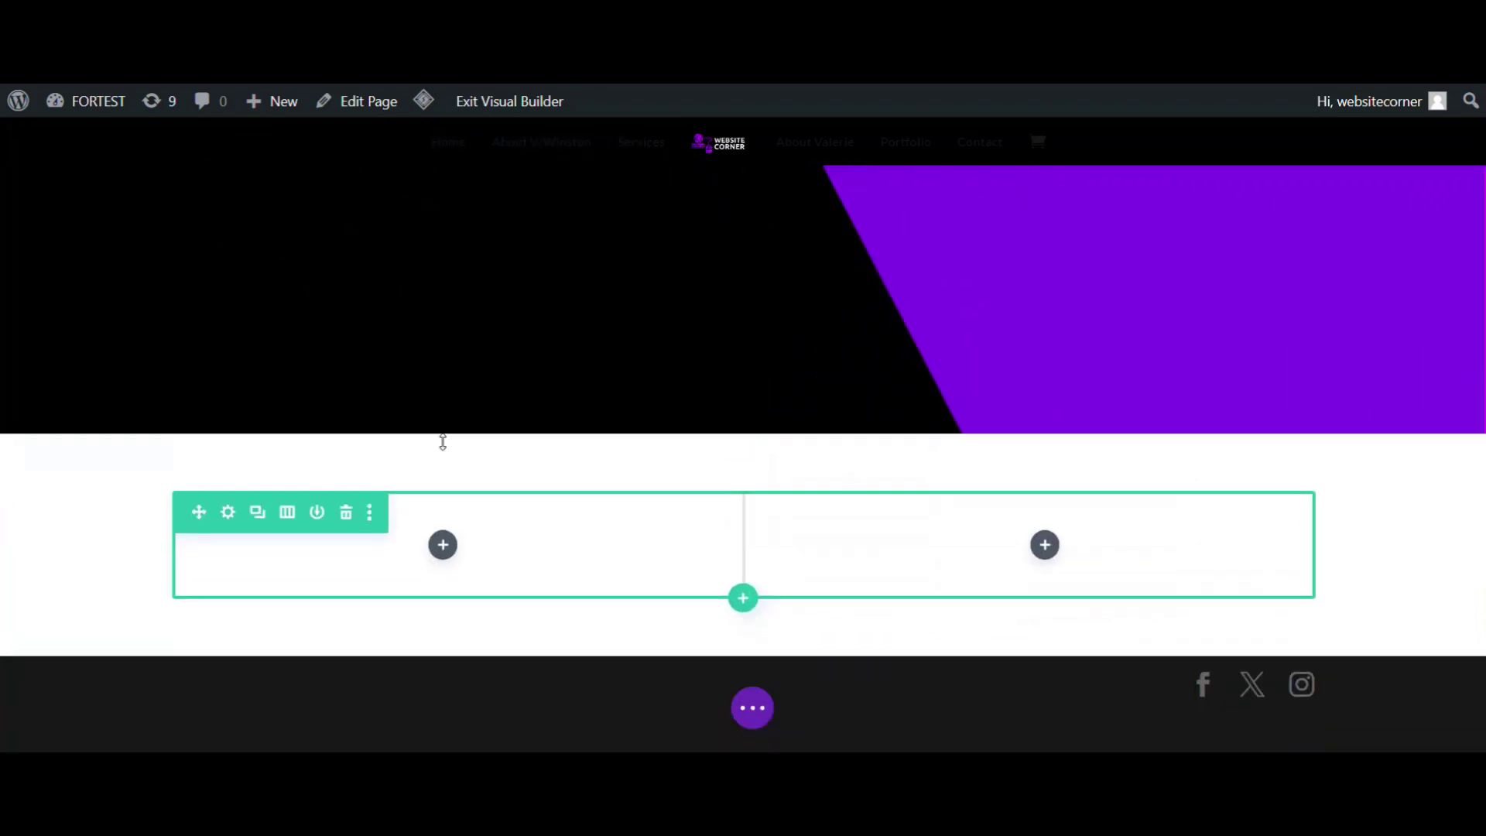
click(55, 456)
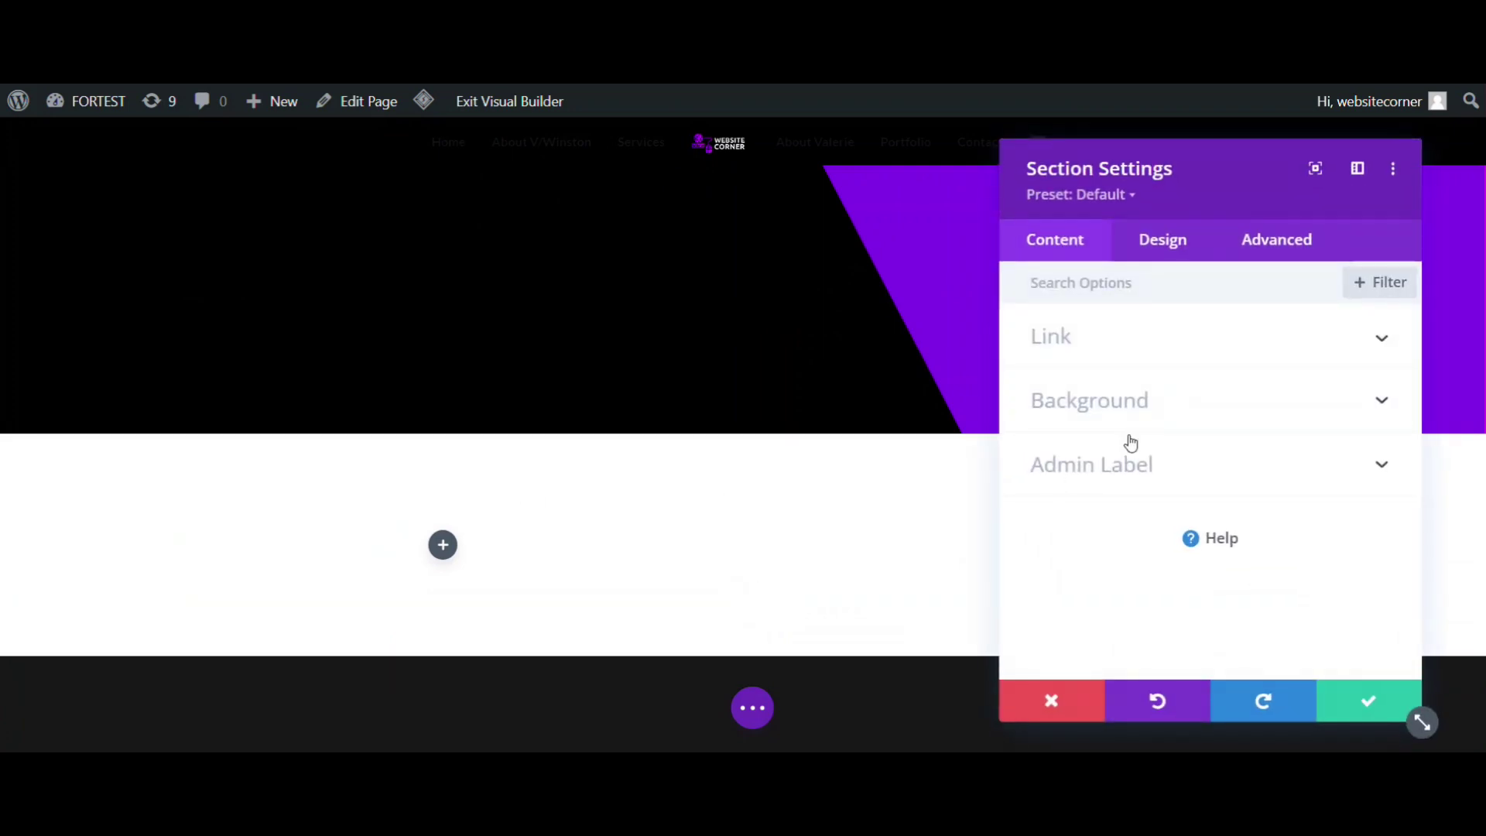
click(1131, 464)
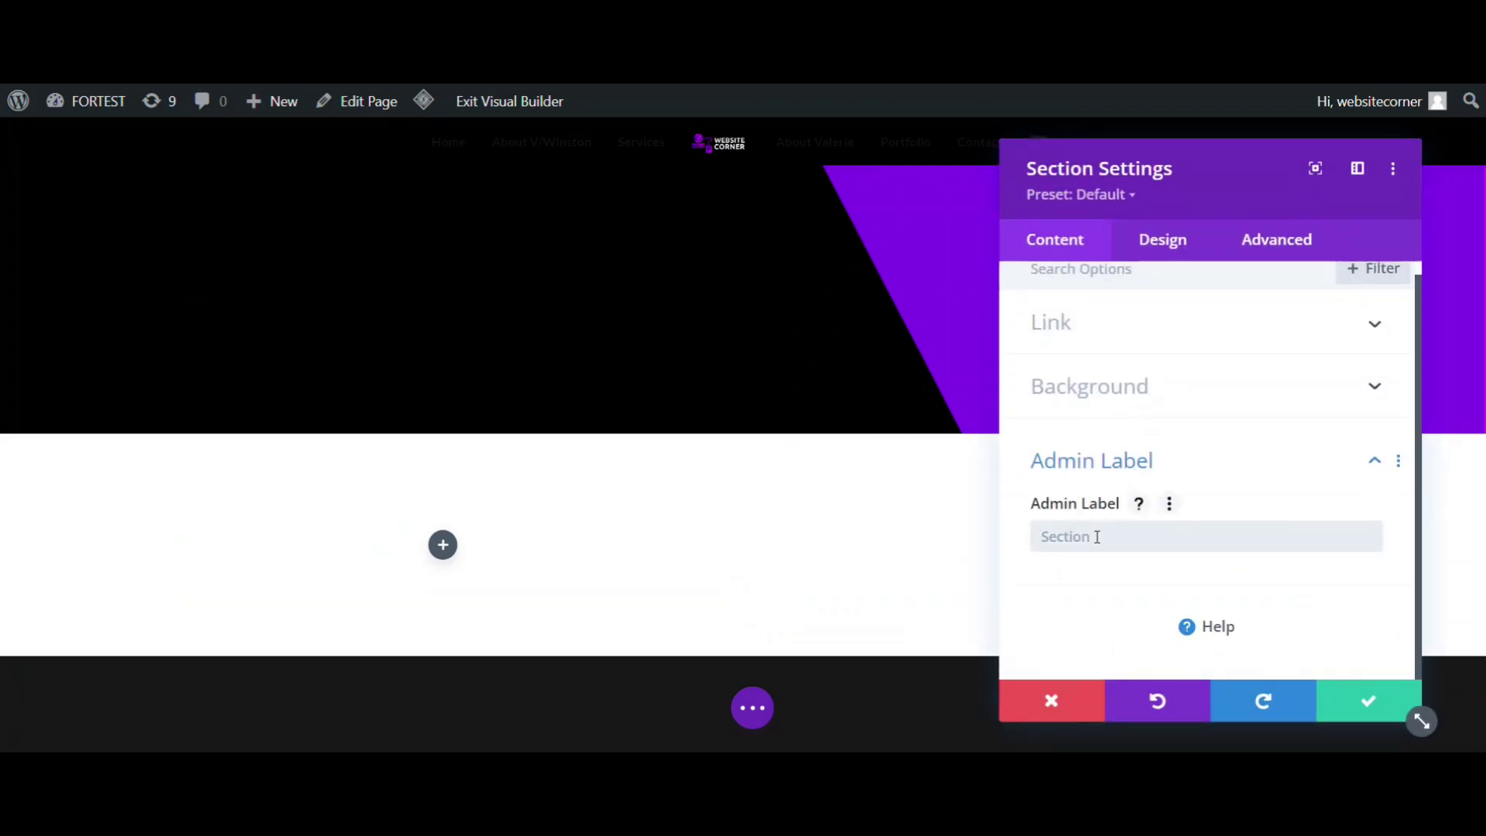
text(popup)
click(1168, 246)
click(1165, 401)
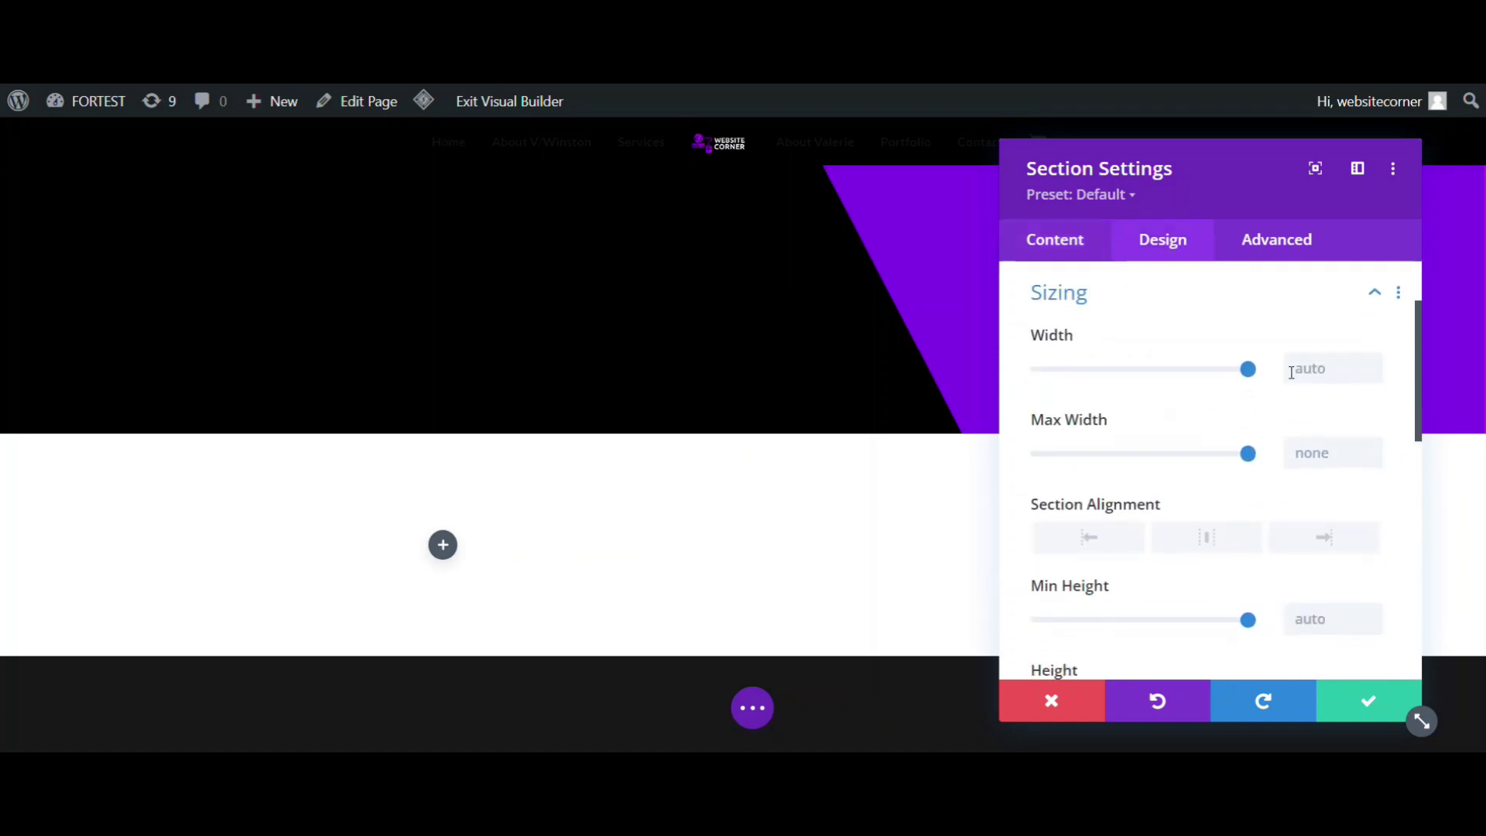
click(1301, 367)
text(50)
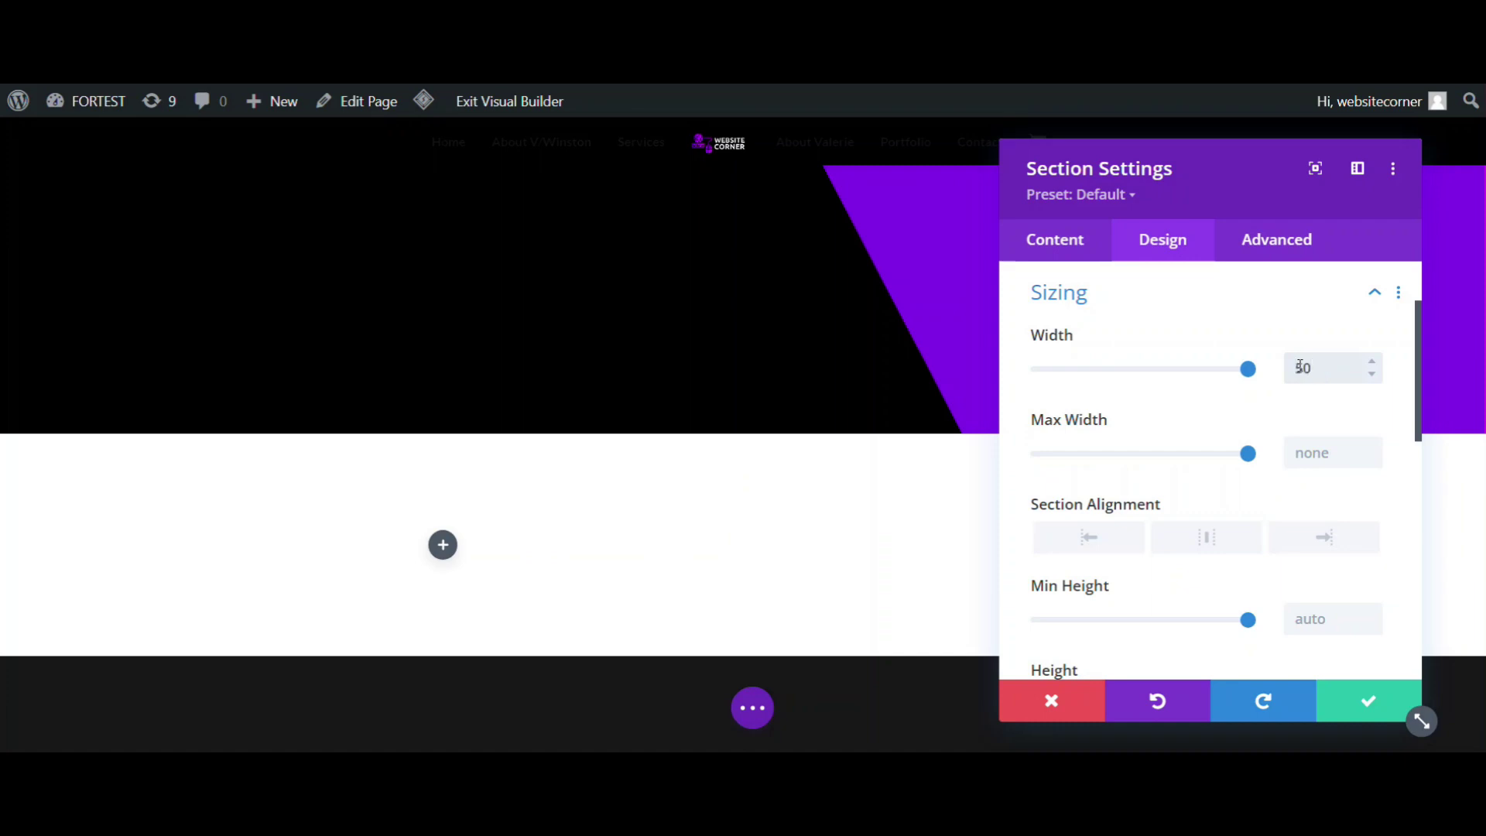
text(%%)
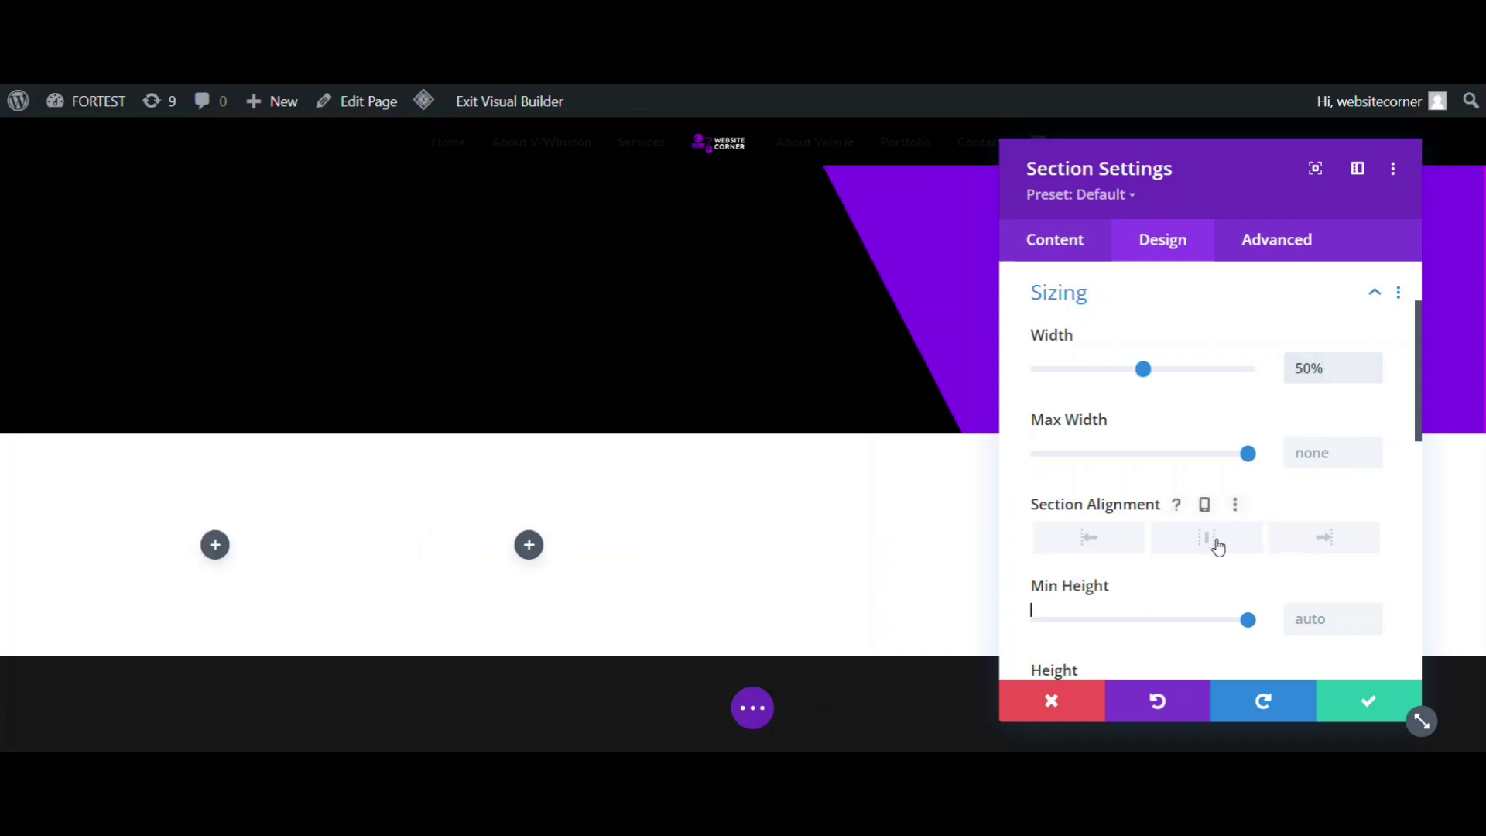
click(1214, 540)
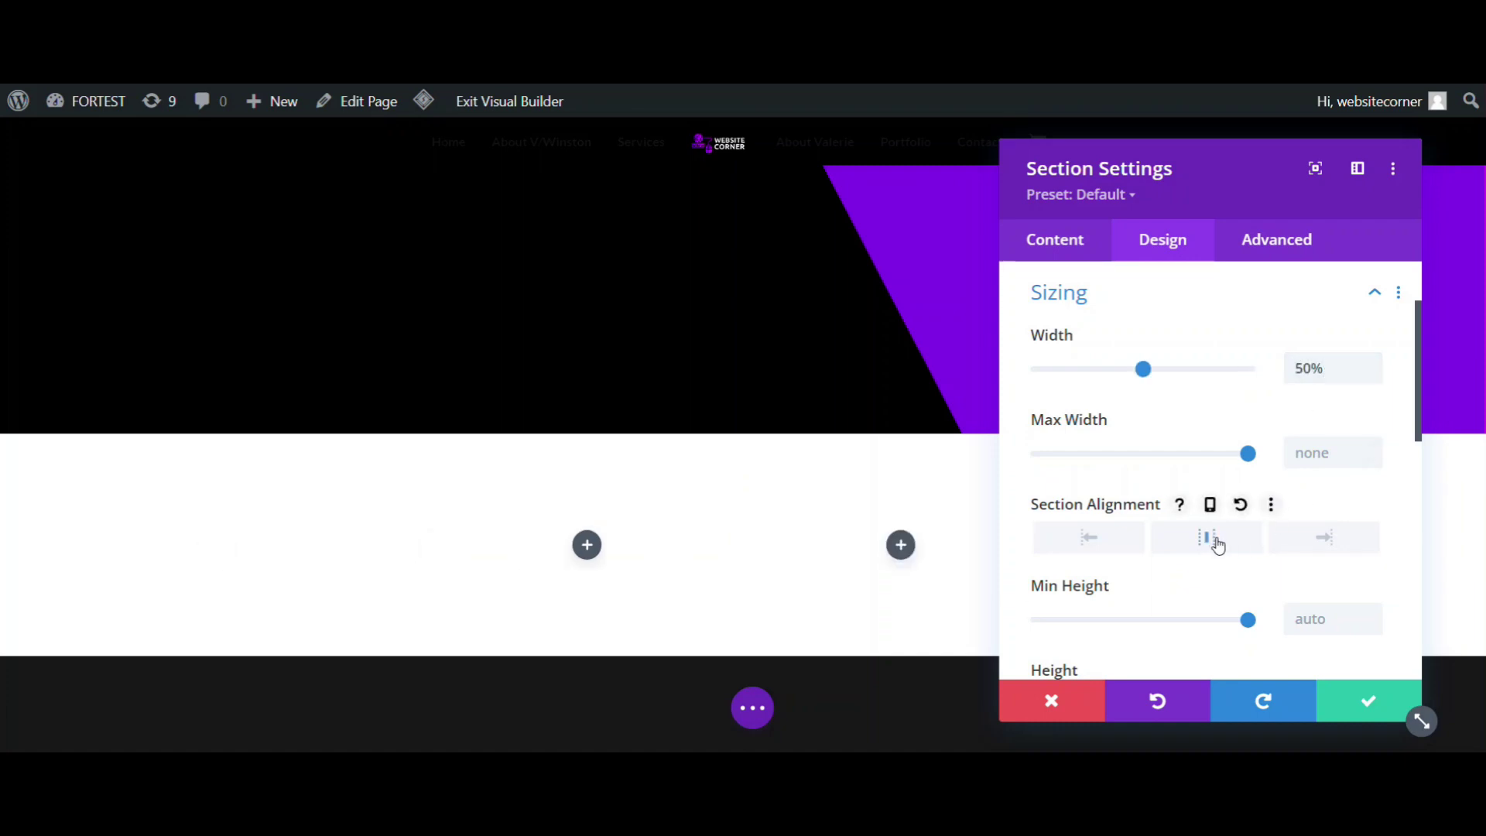
- Set the section's top and bottom padding to 0px and save the settings
scroll(1163, 328, down, 9)
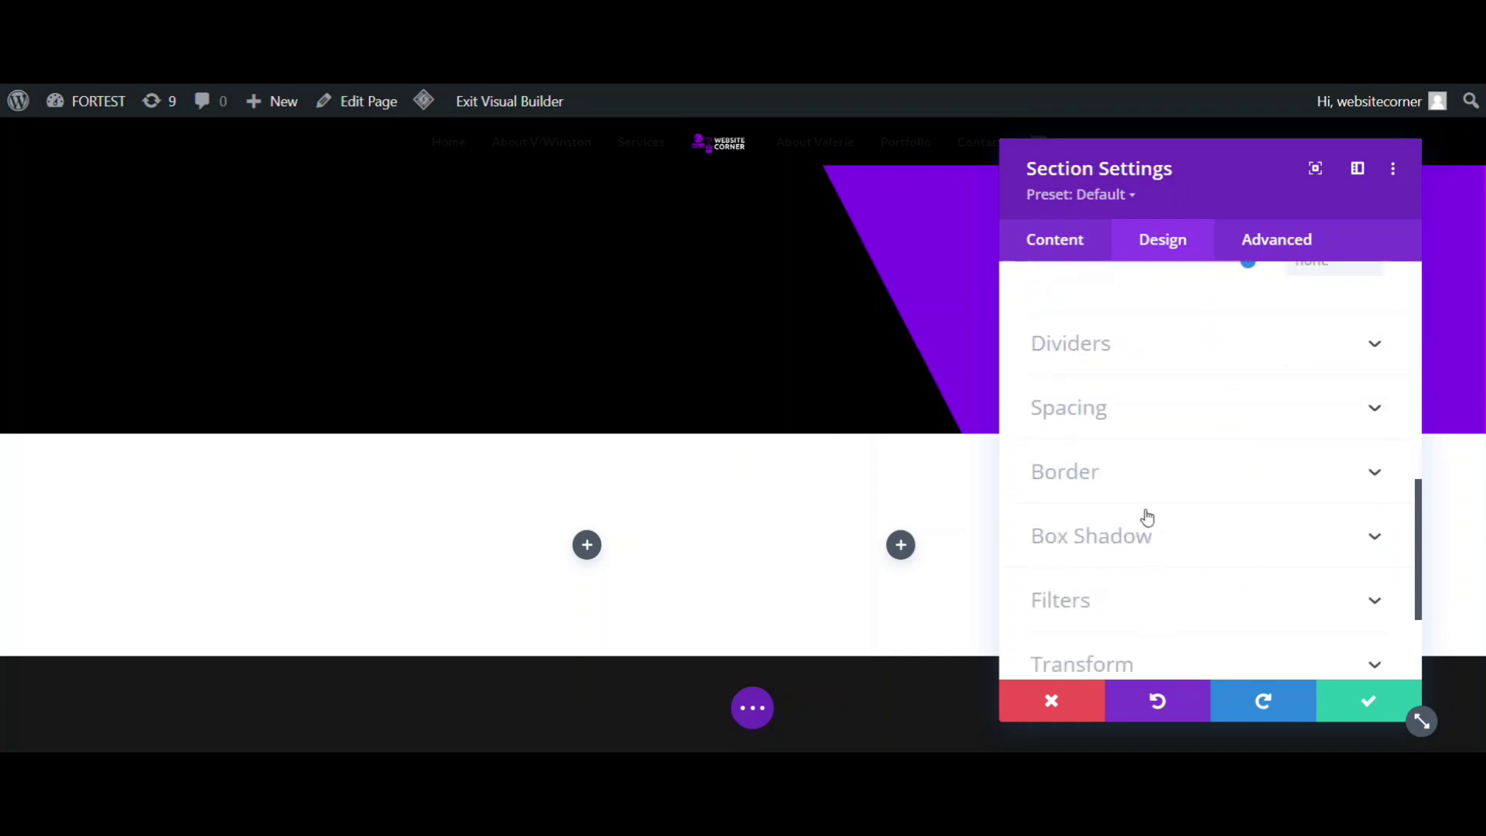
scroll(1137, 422, up, 4)
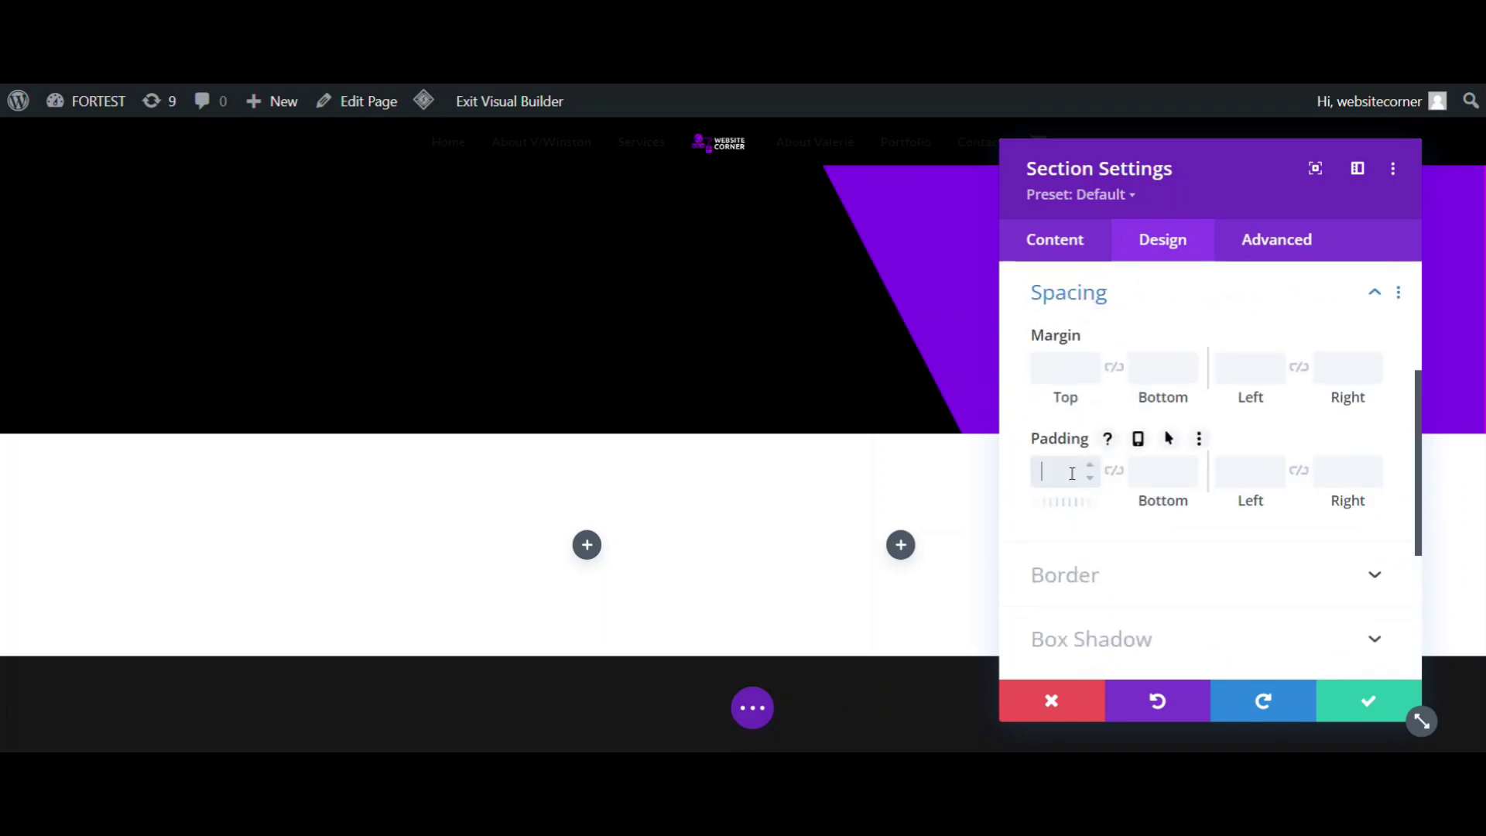
click(1144, 471)
text(0)
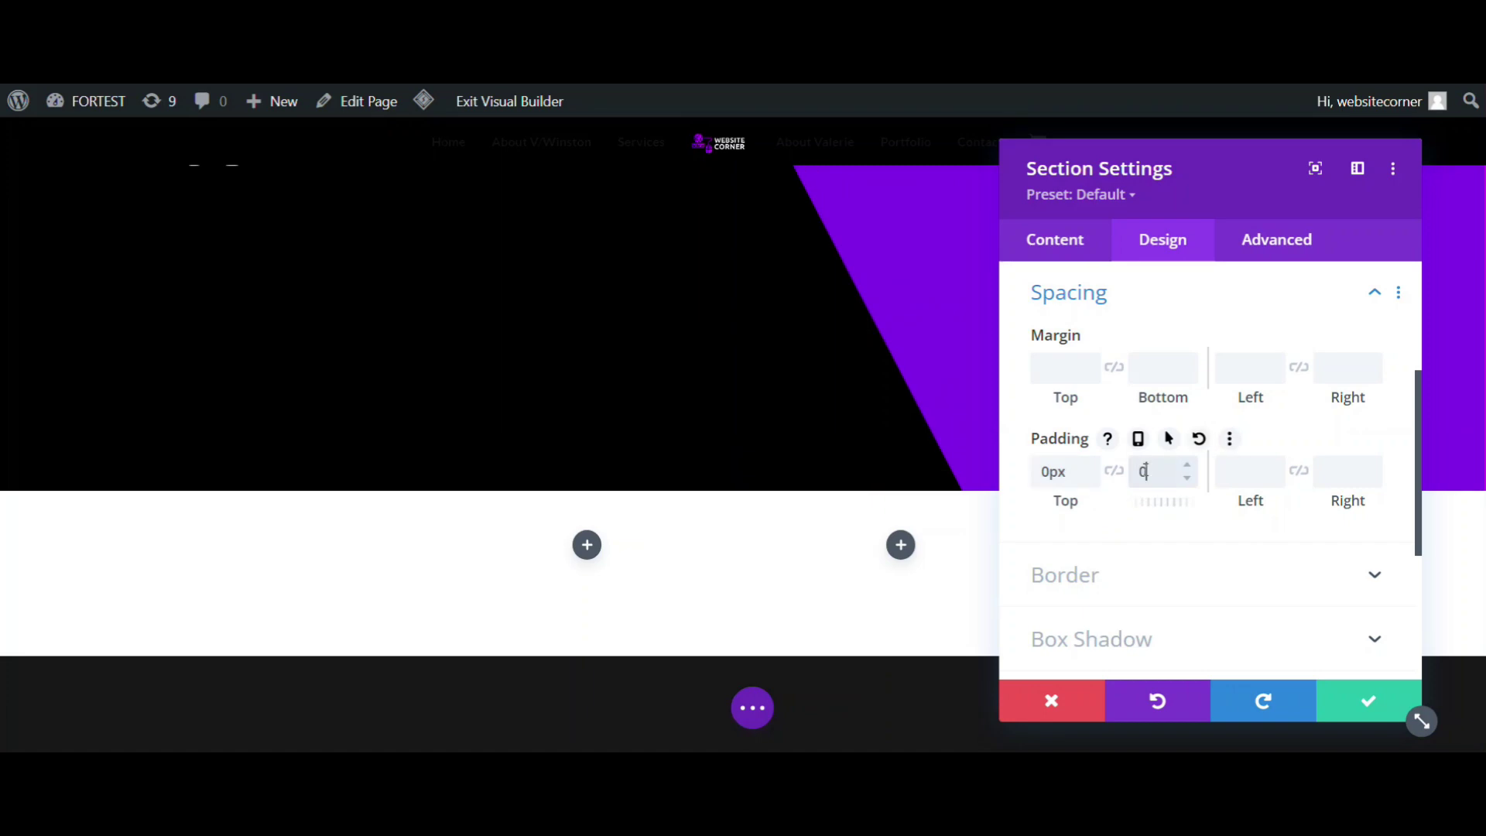
text(px)
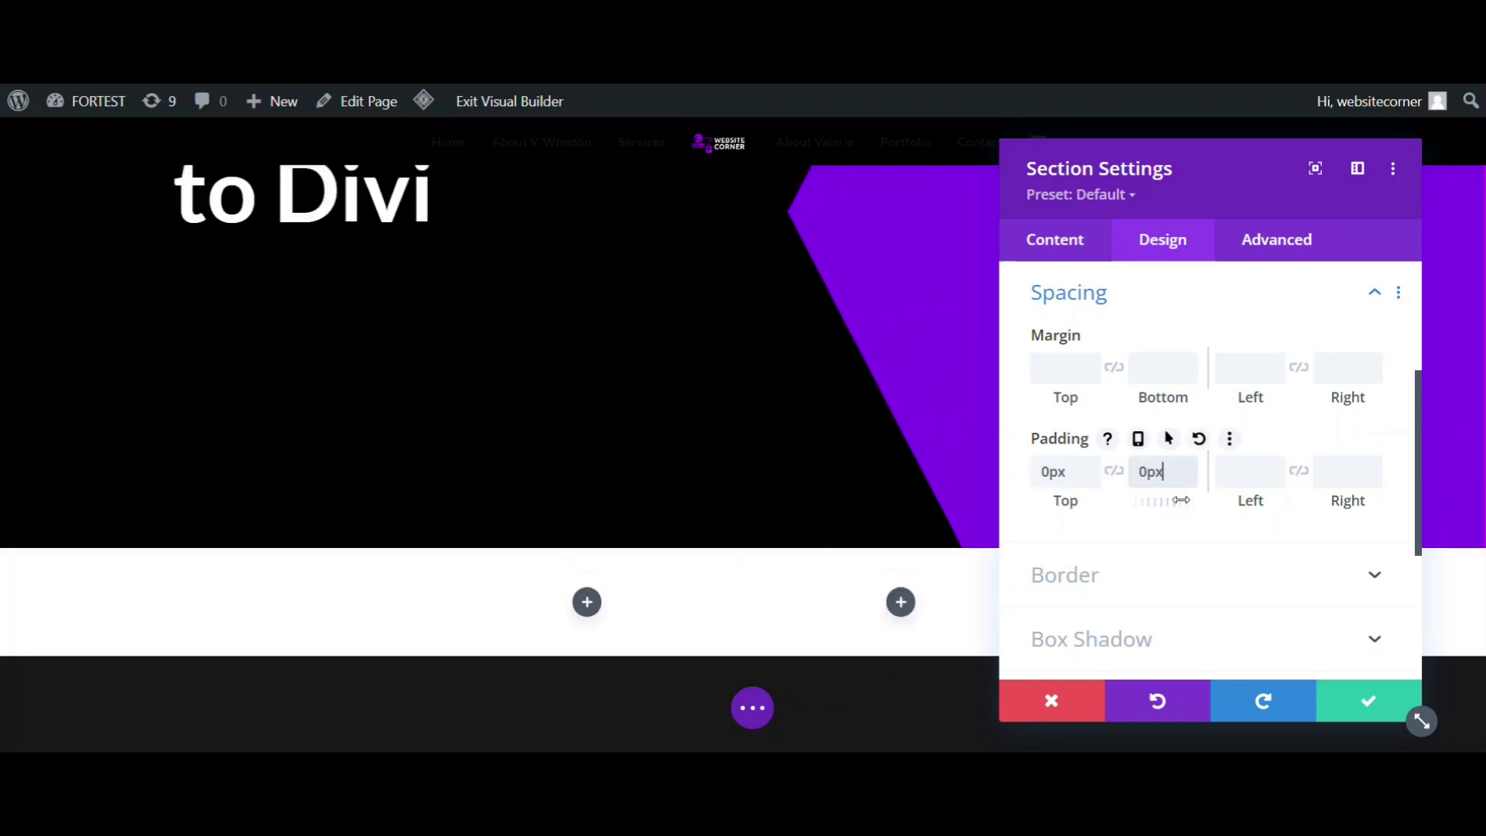
click(1365, 705)
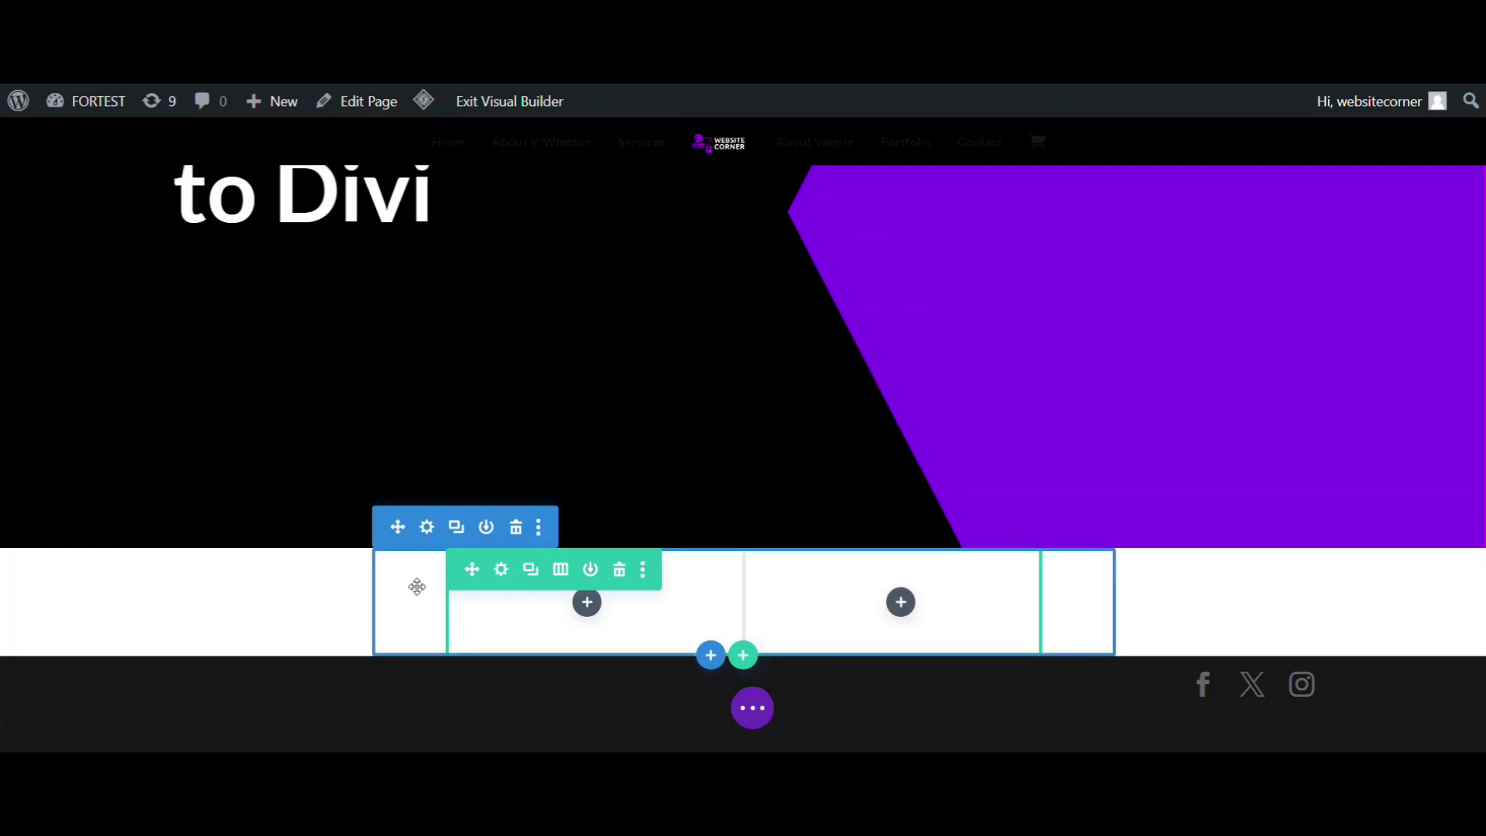
- Give the row 100% width, custom gutter width 1 and equalized column heights, then save
click(501, 570)
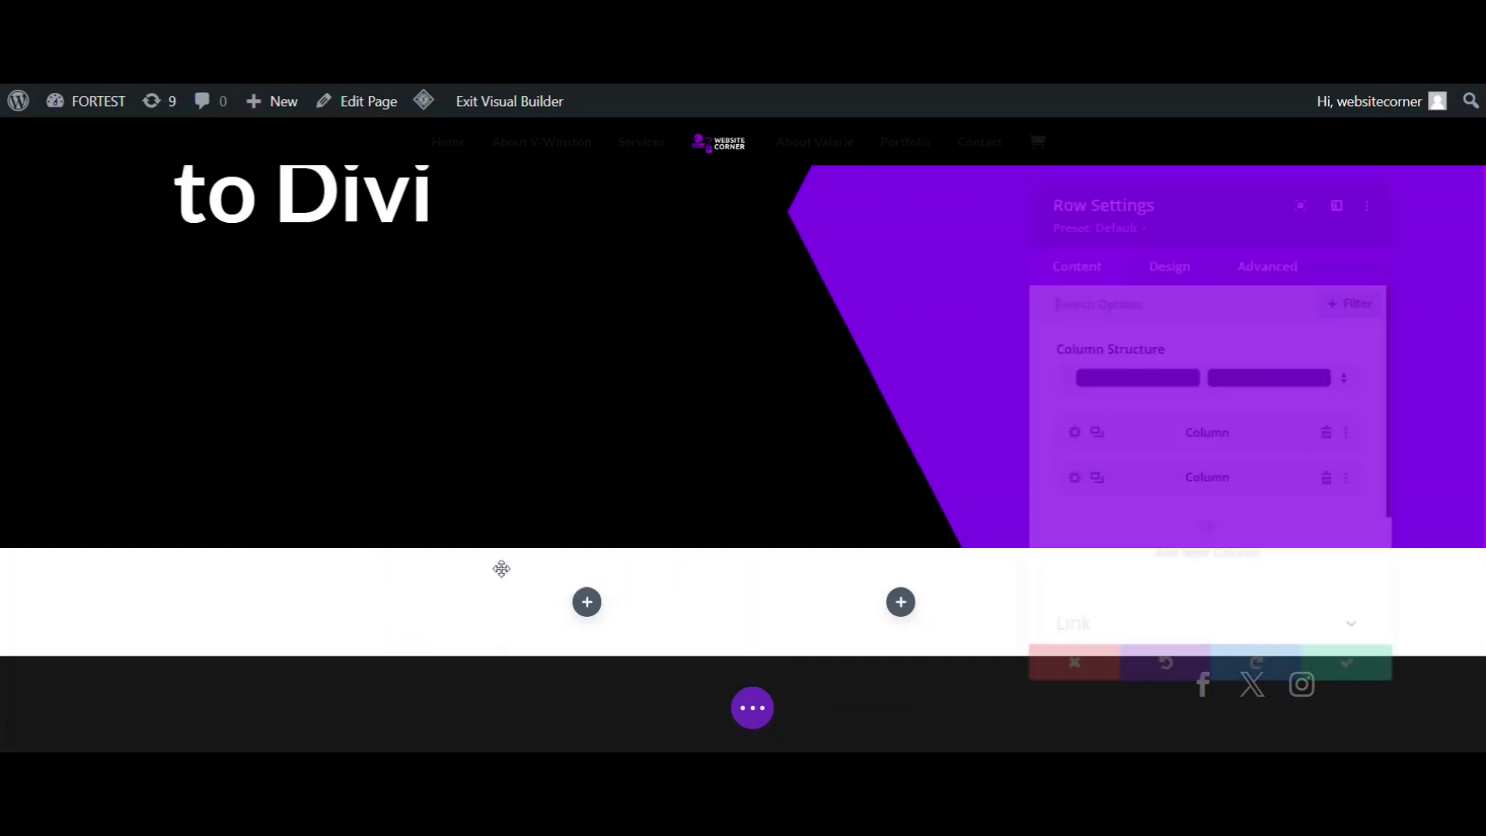
click(1163, 240)
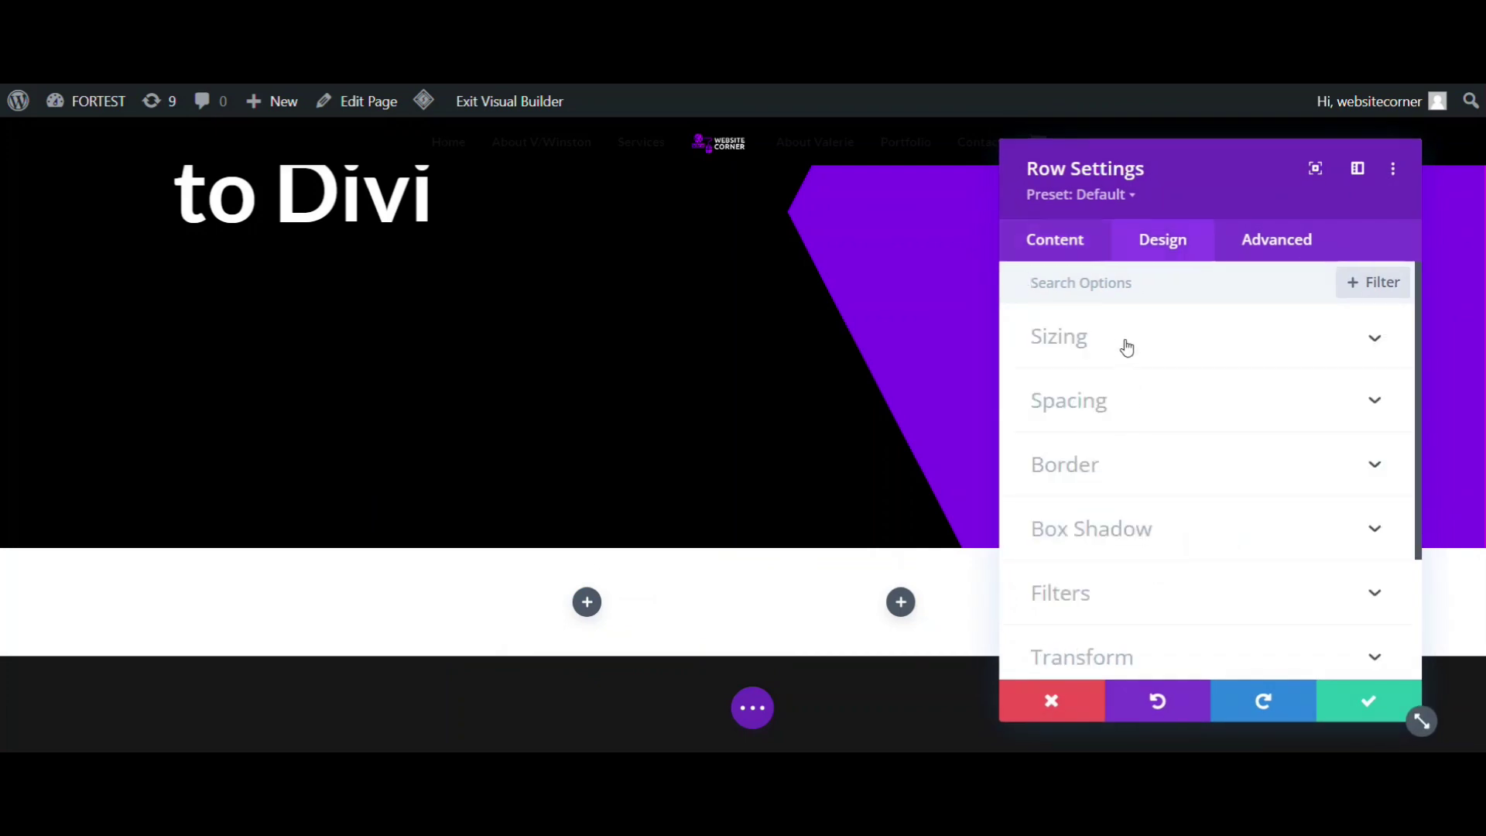
click(1125, 342)
scroll(1280, 539, down, 2)
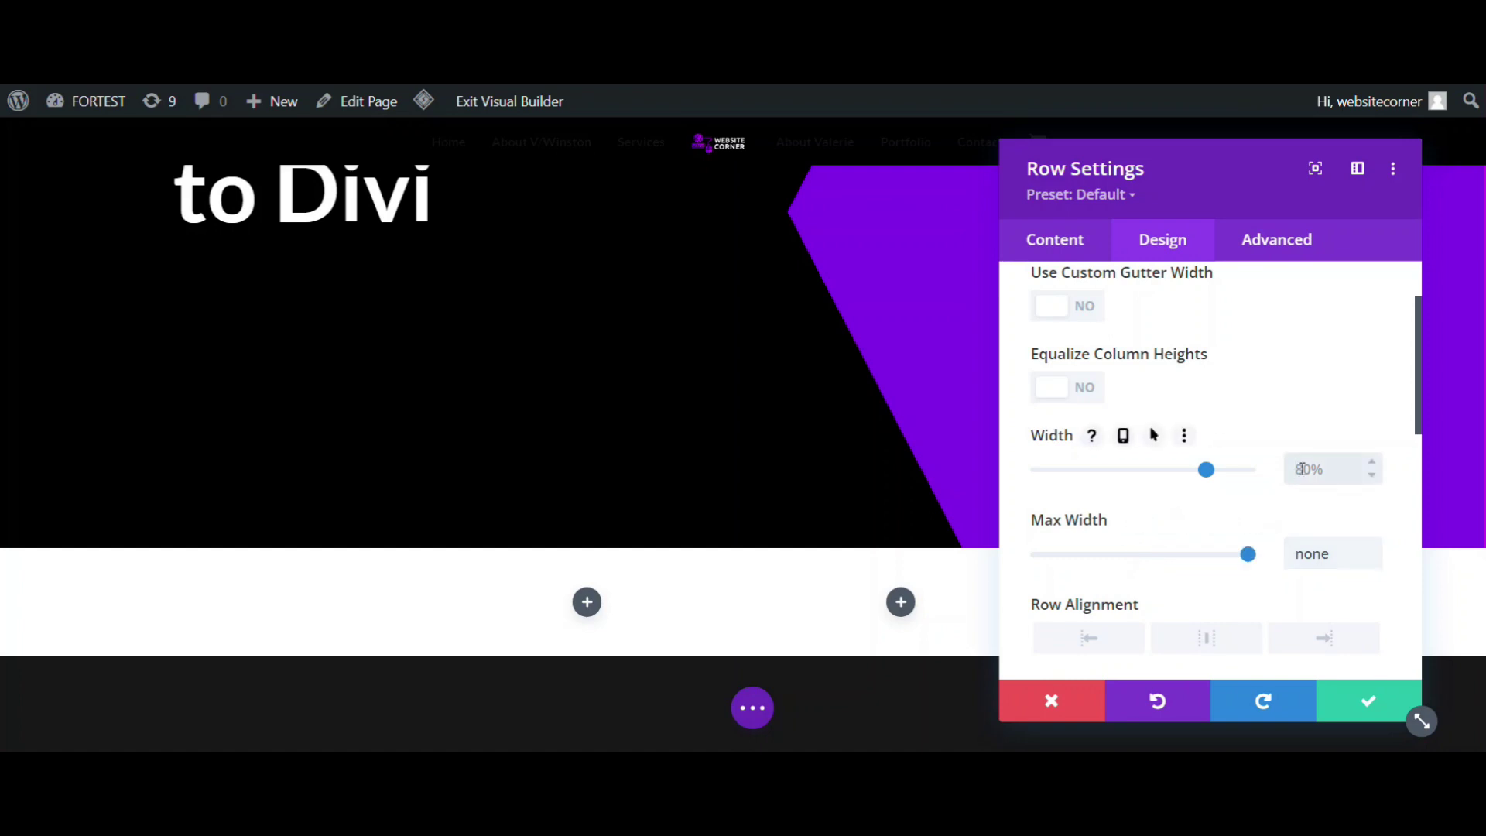
text(%)
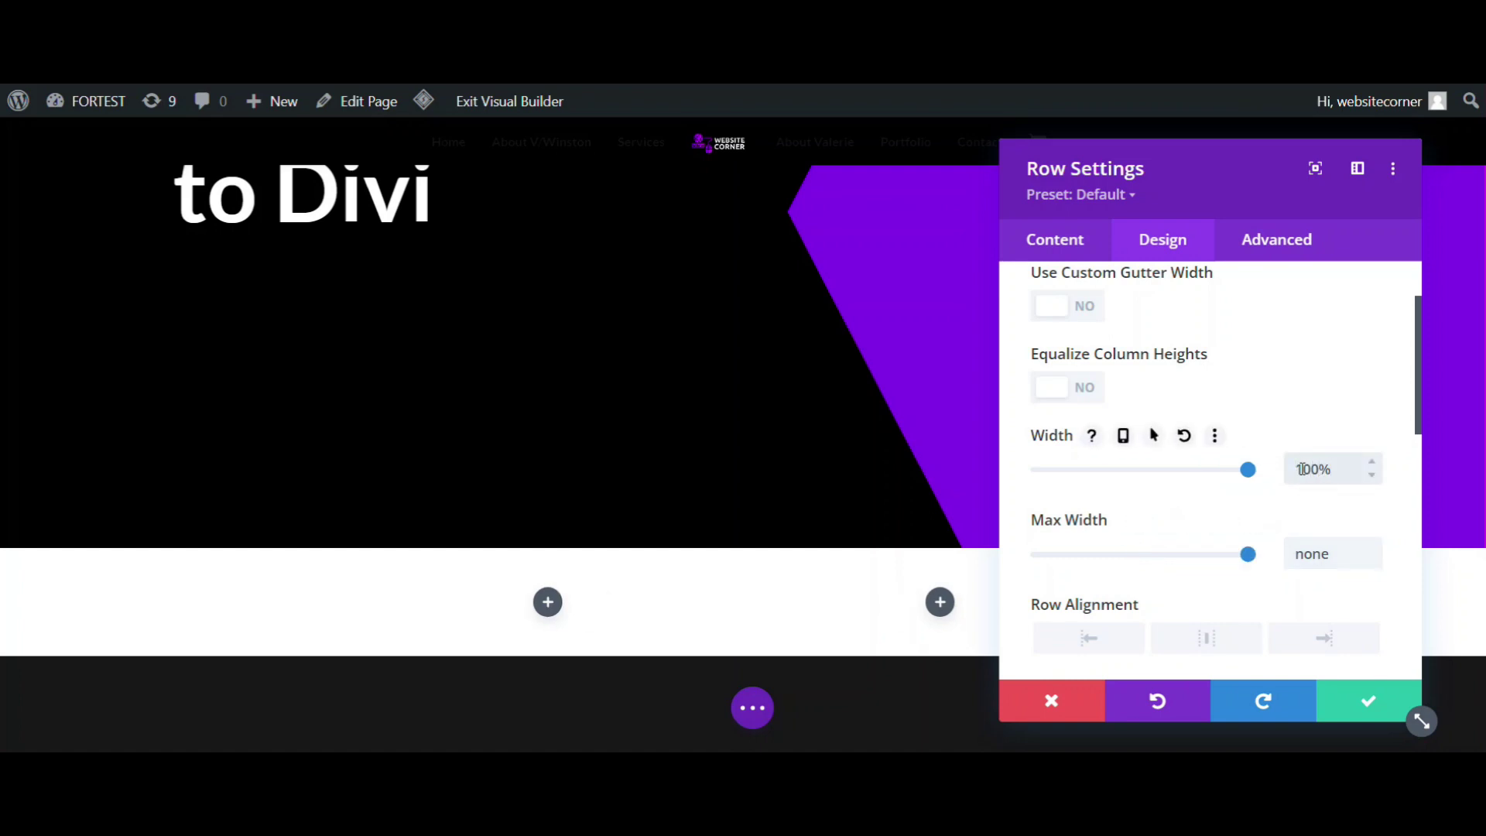
scroll(1170, 358, up, 2)
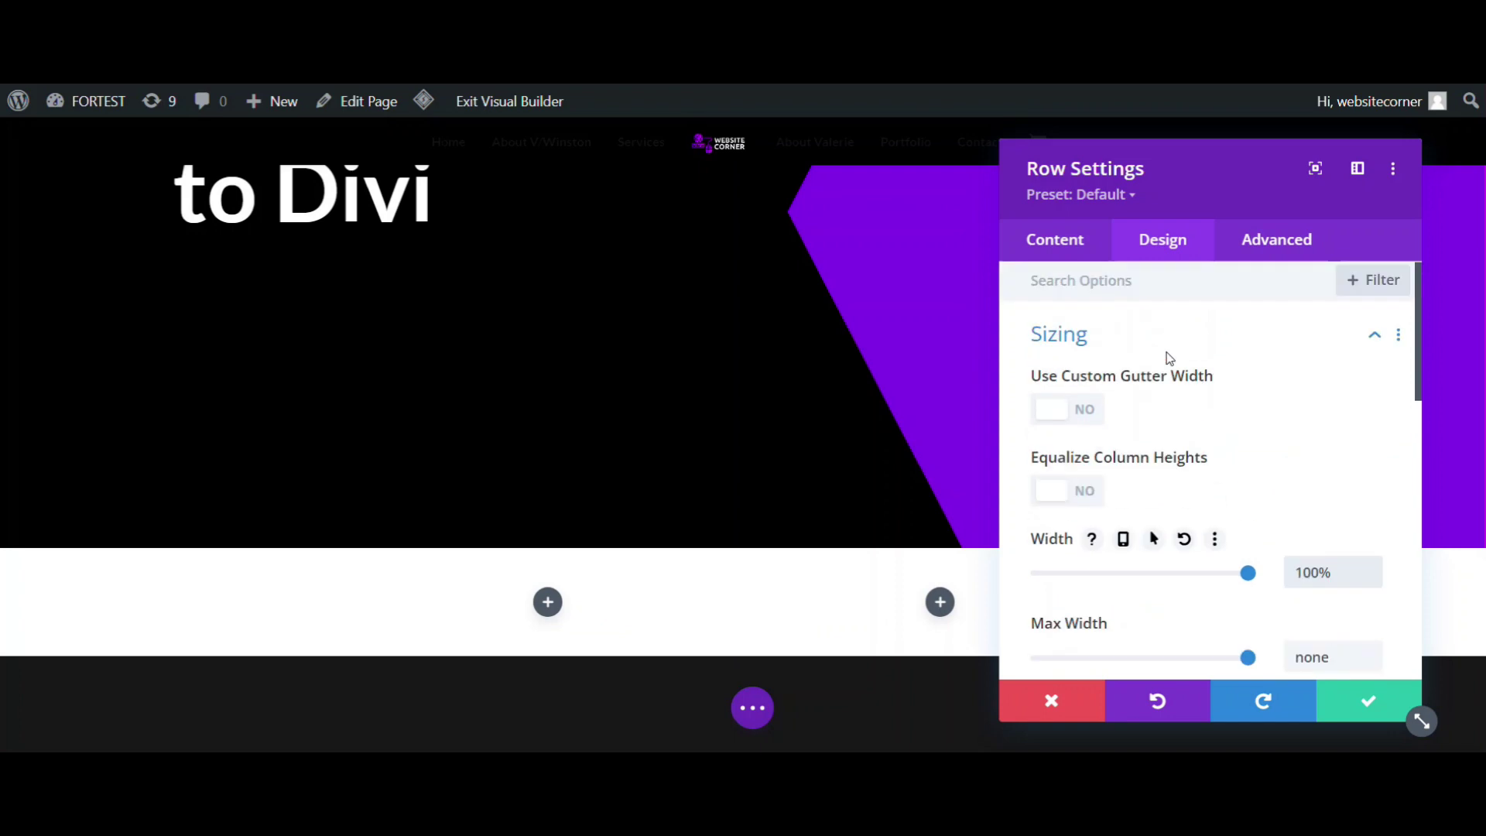
click(1081, 411)
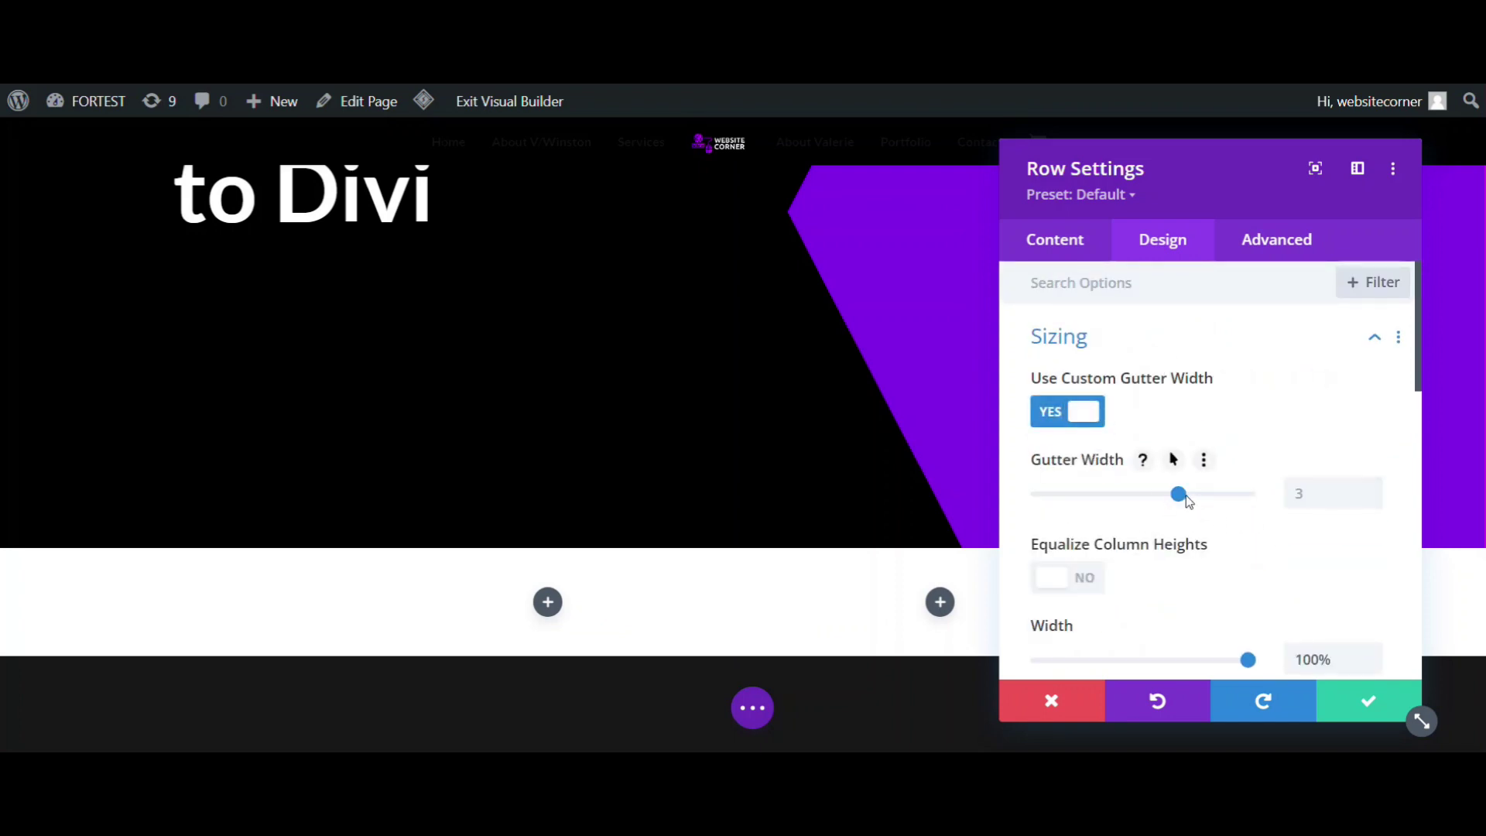
click(1053, 495)
click(1090, 579)
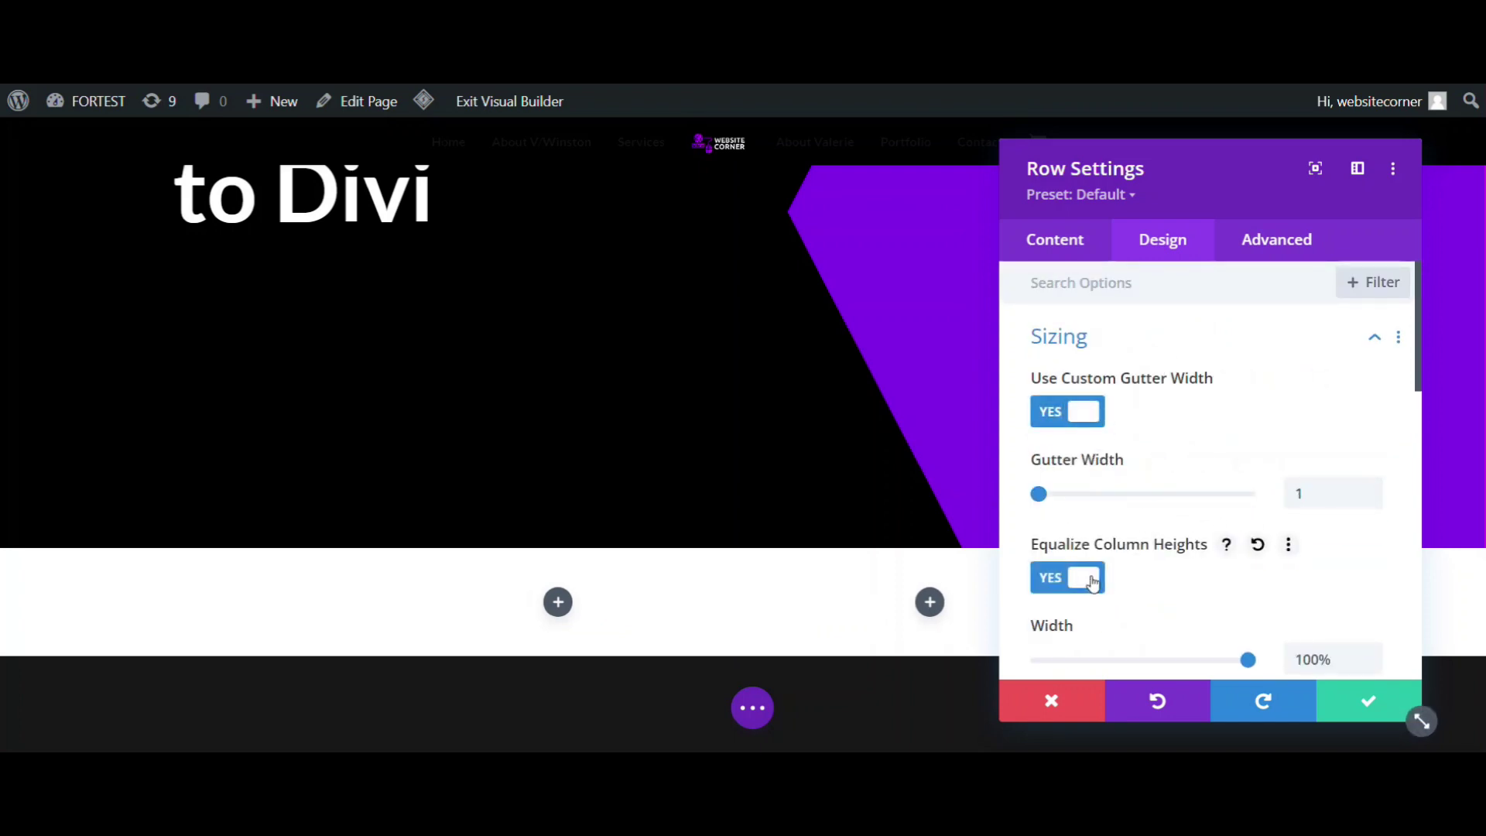
click(1361, 704)
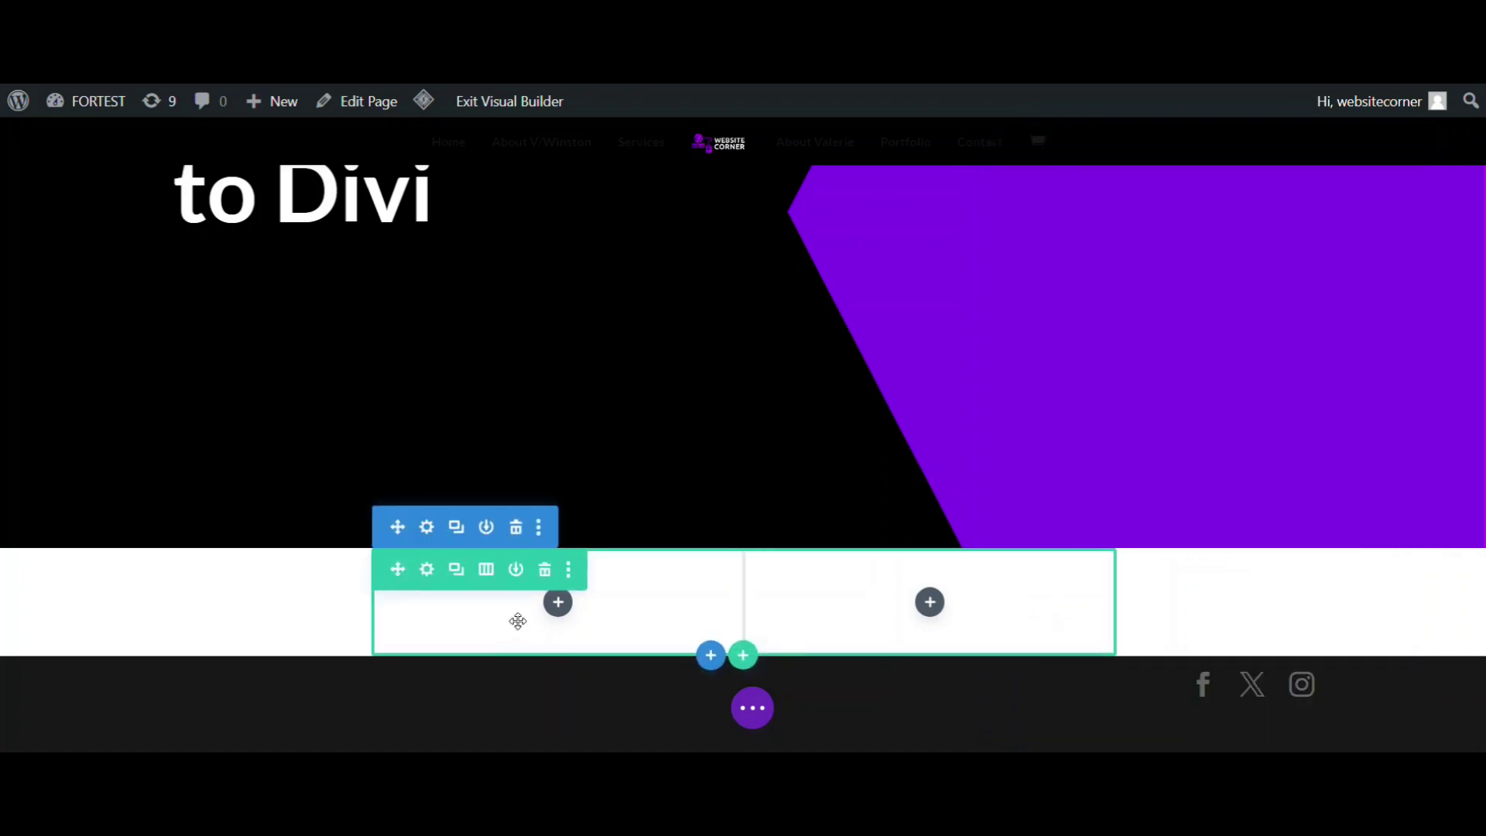
- Add an Image module to the left column showing the pink furry figure and save it
click(558, 603)
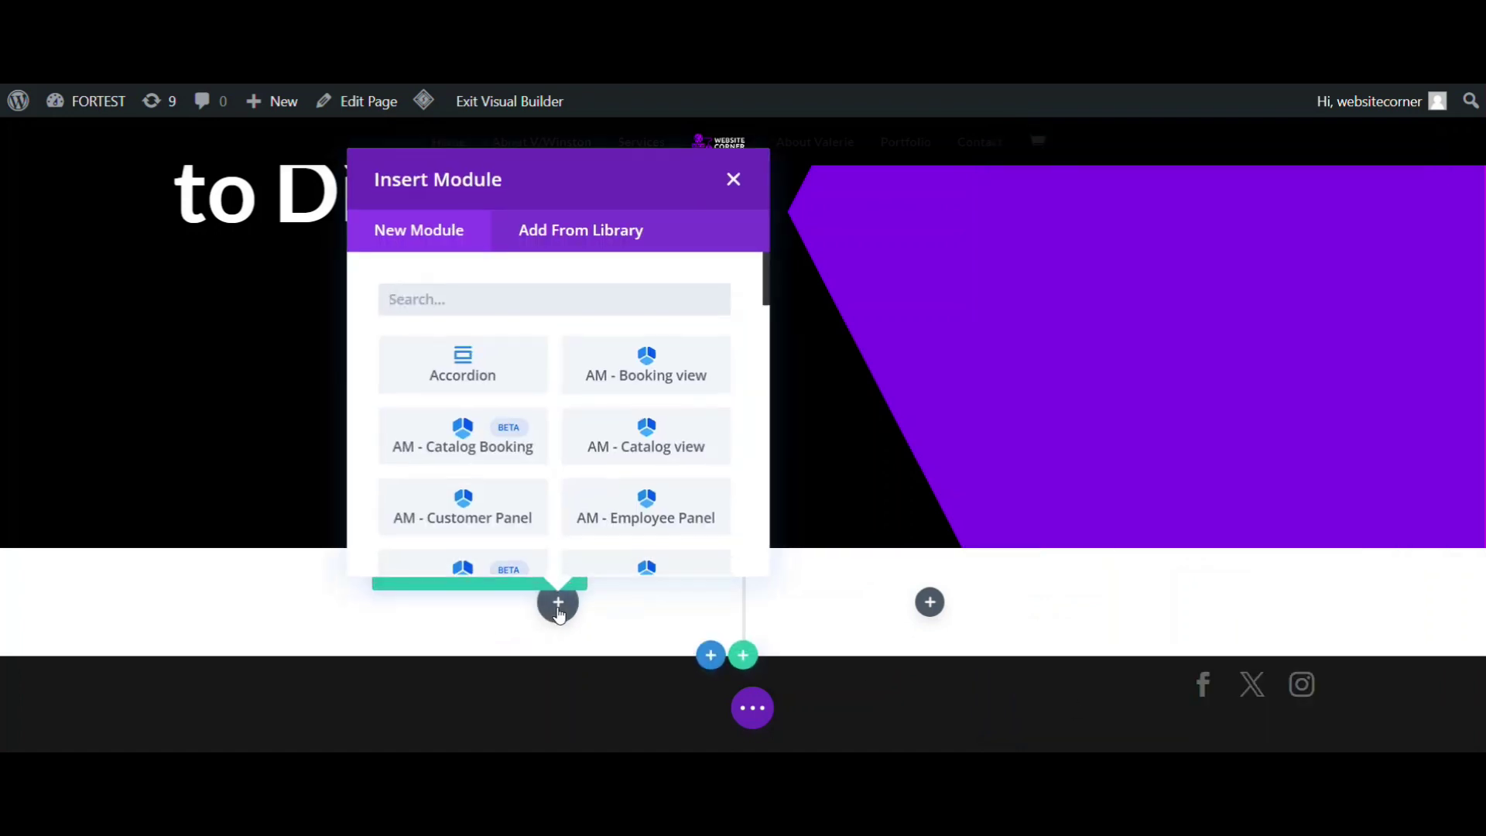
text(im)
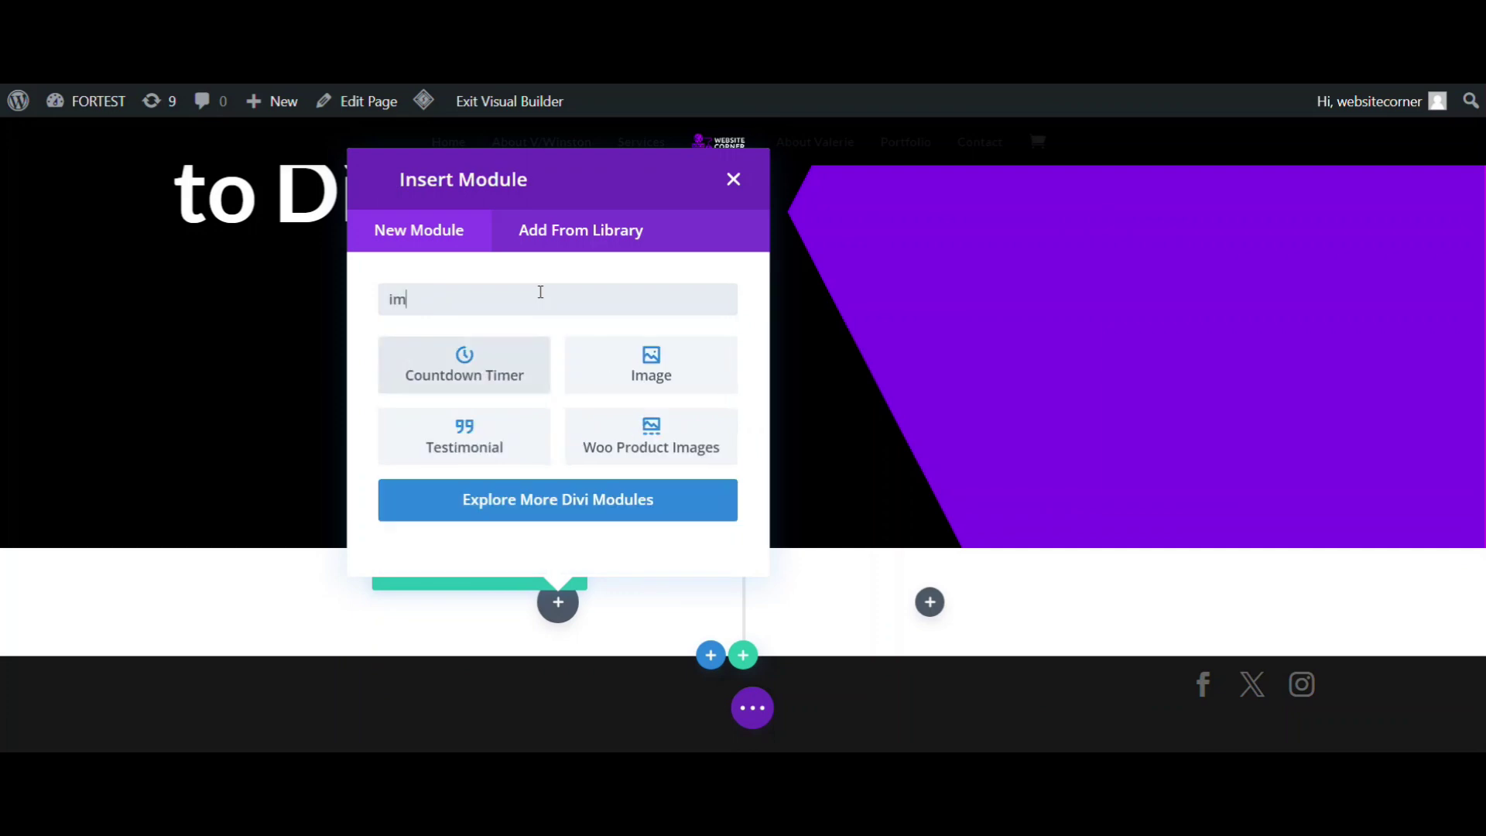
click(637, 357)
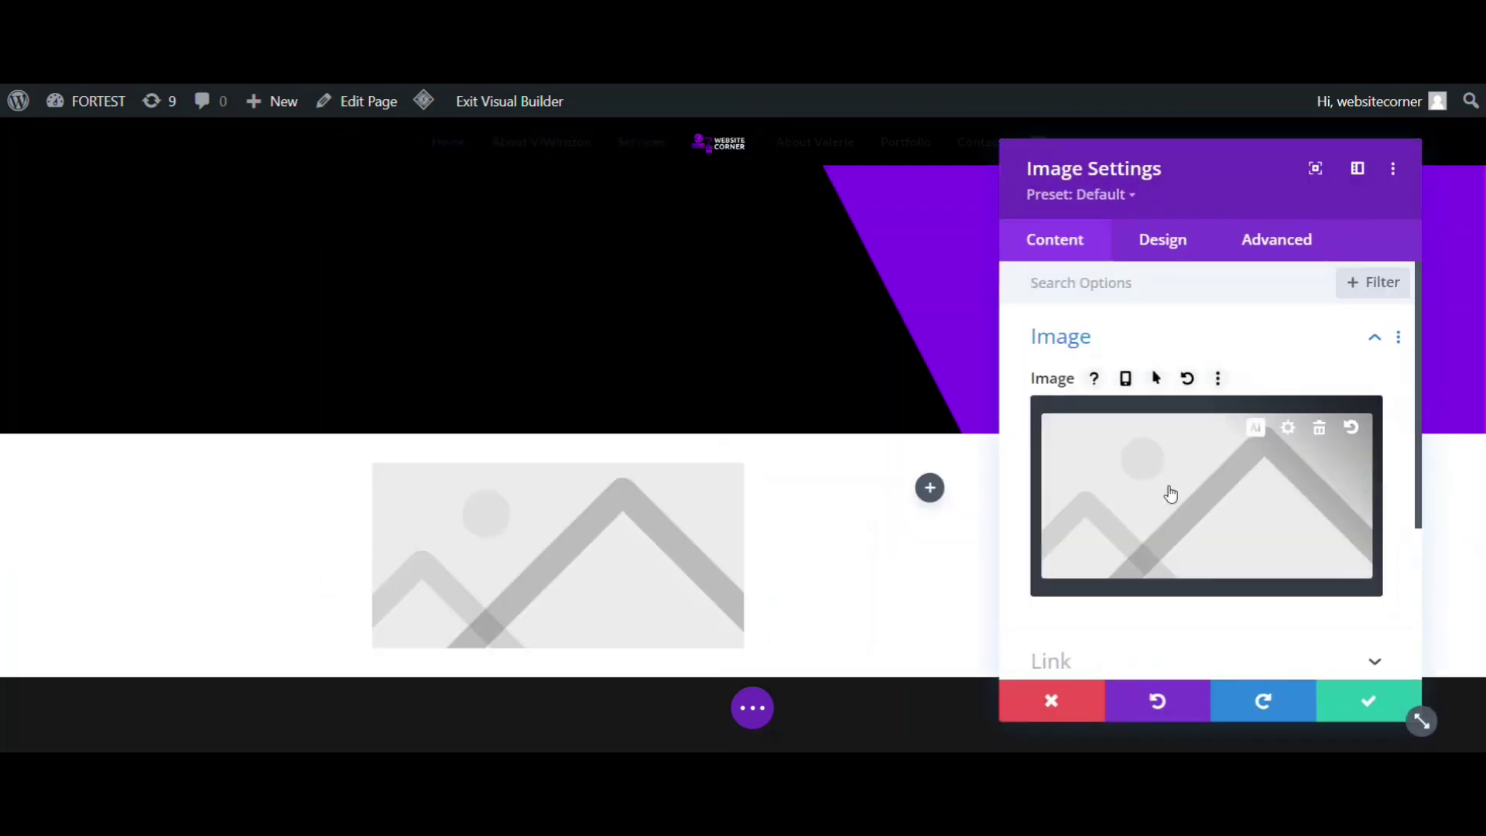
click(1168, 491)
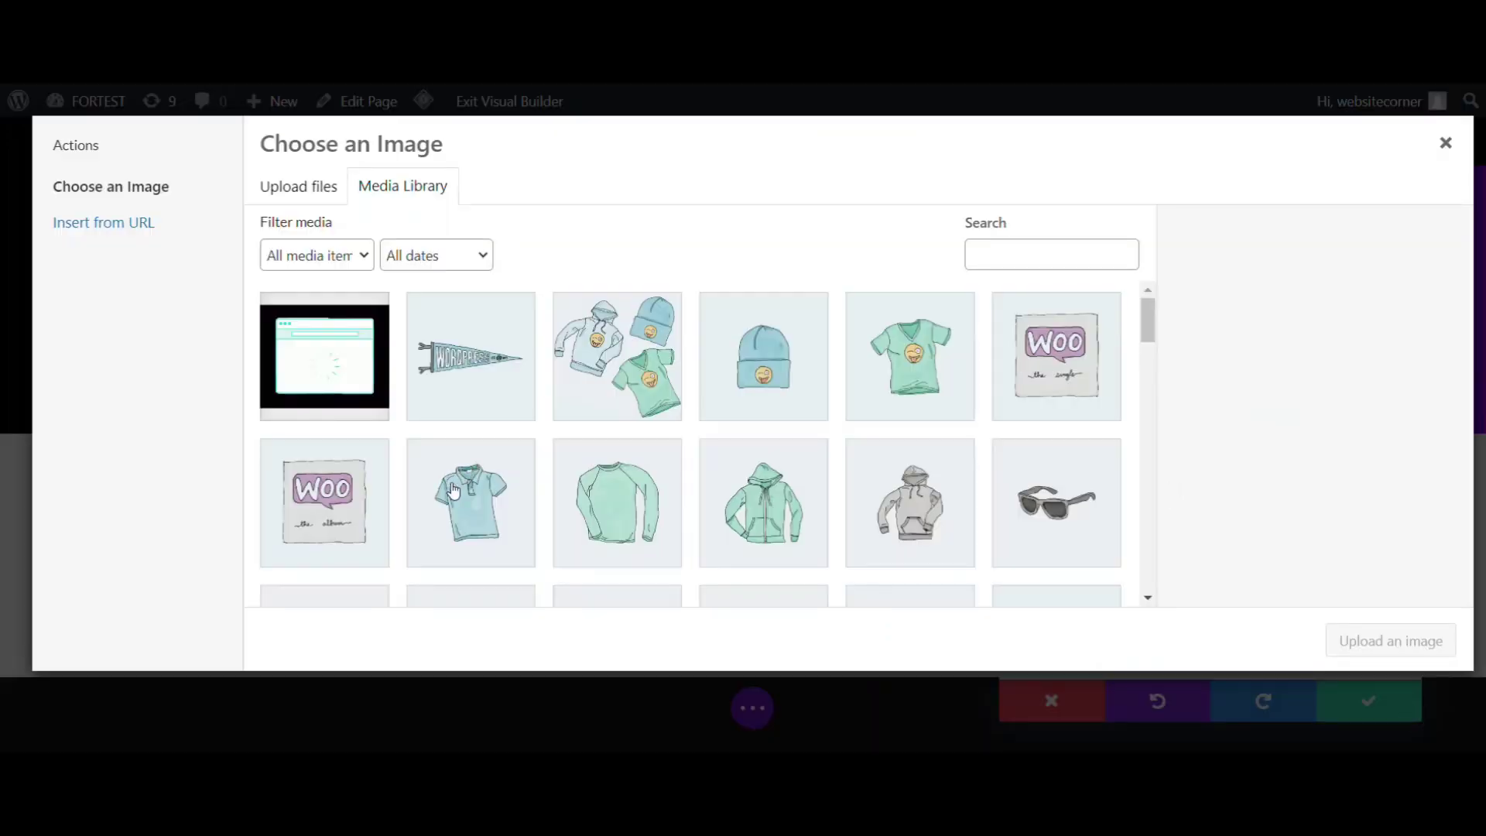
scroll(447, 508, down, 15)
scroll(447, 509, down, 5)
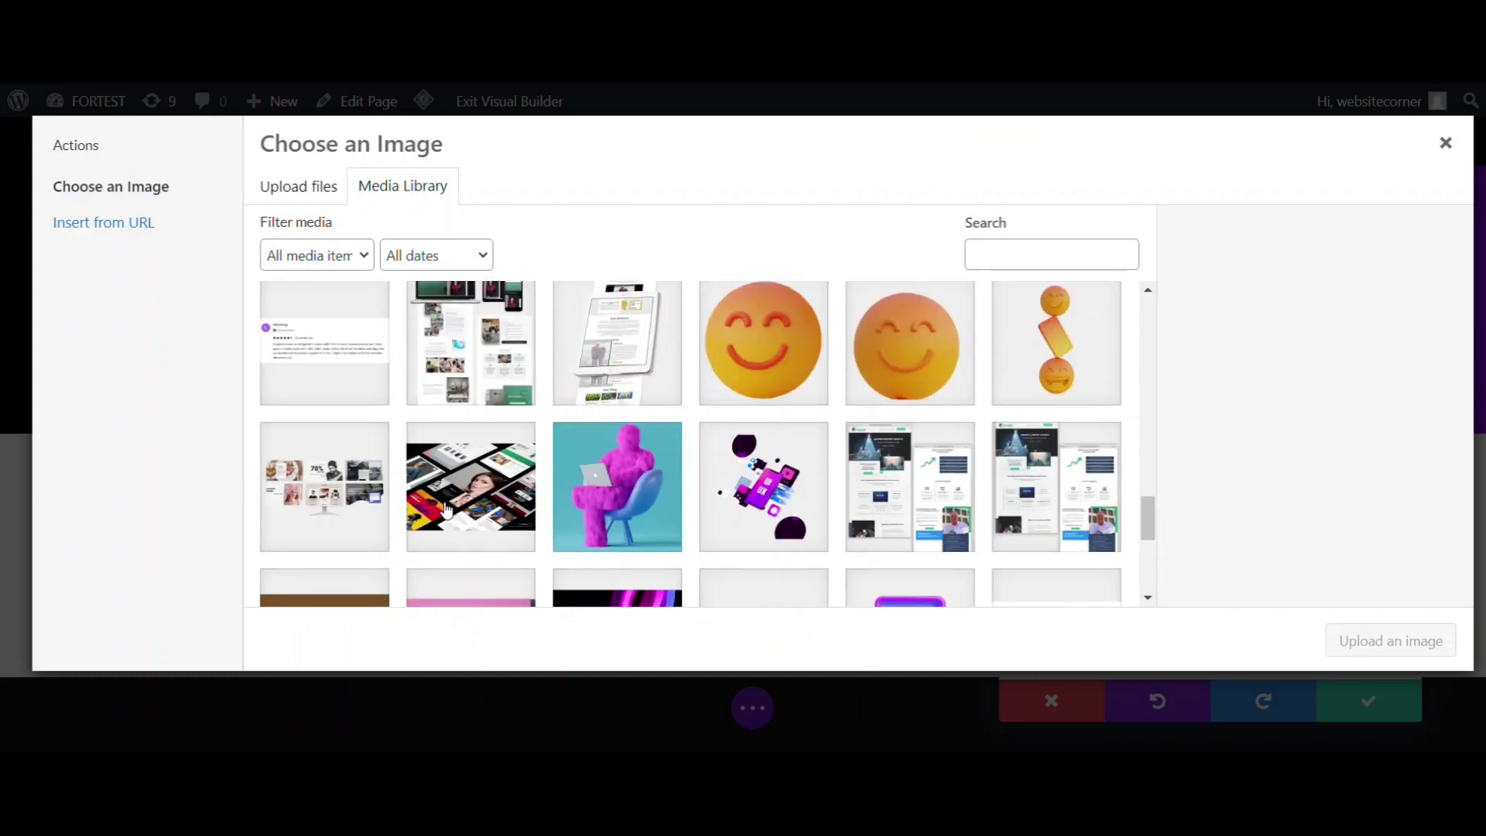
click(647, 519)
click(1347, 640)
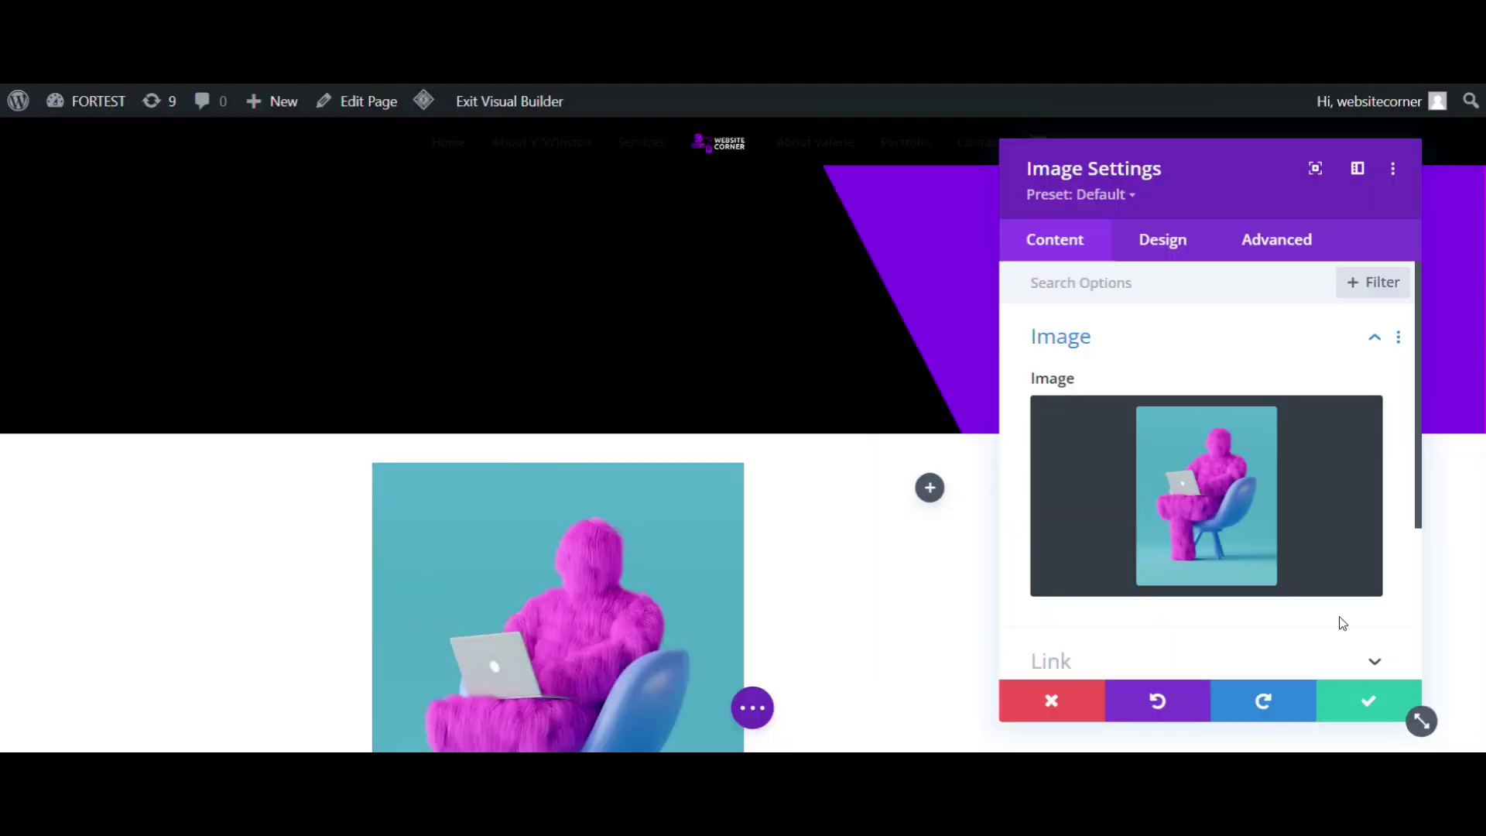
click(1367, 704)
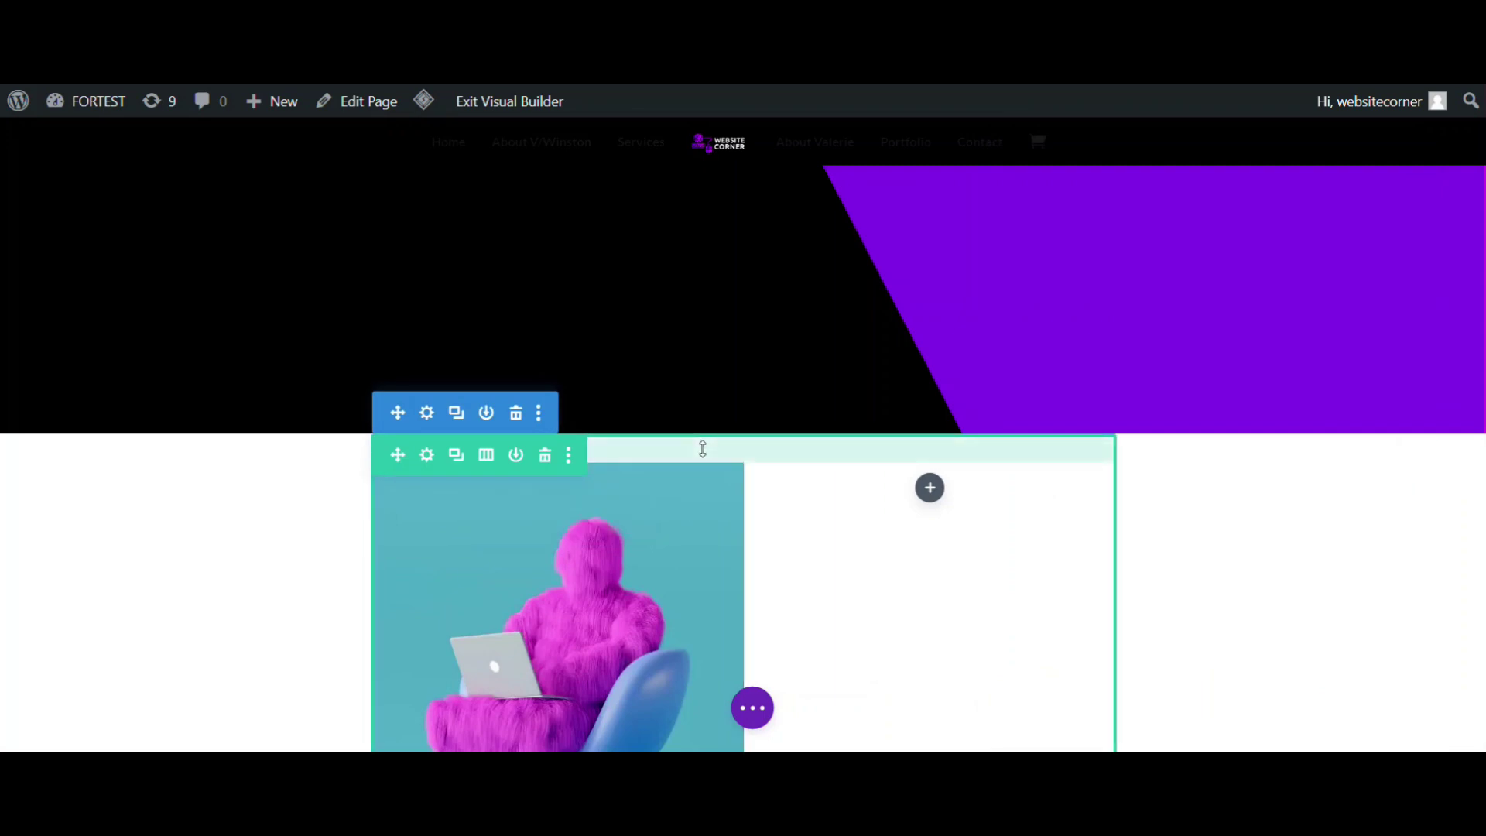
- Set the row's top and bottom padding to 0px and save
click(427, 455)
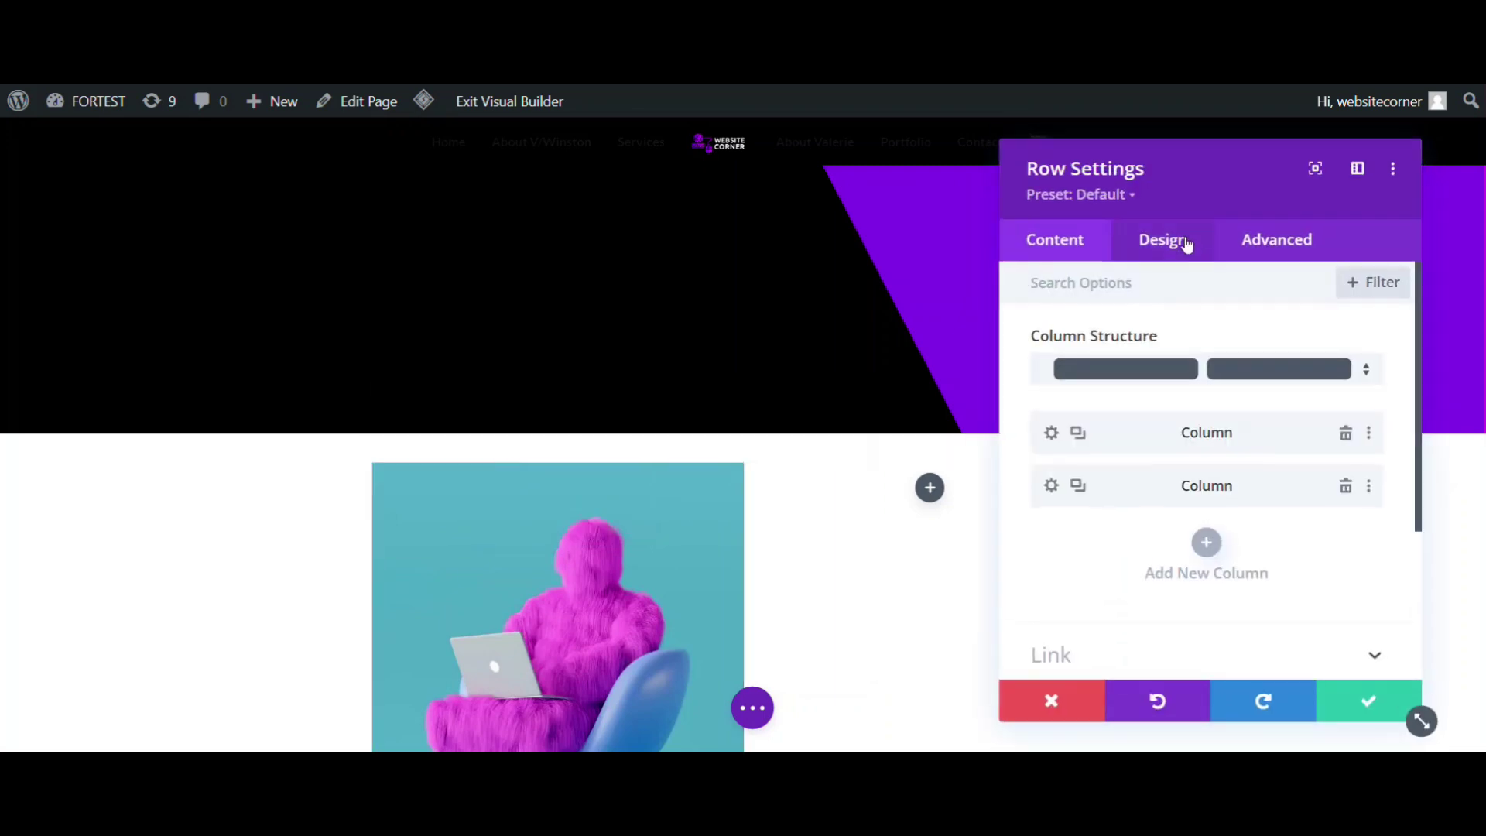
click(1163, 240)
click(1127, 398)
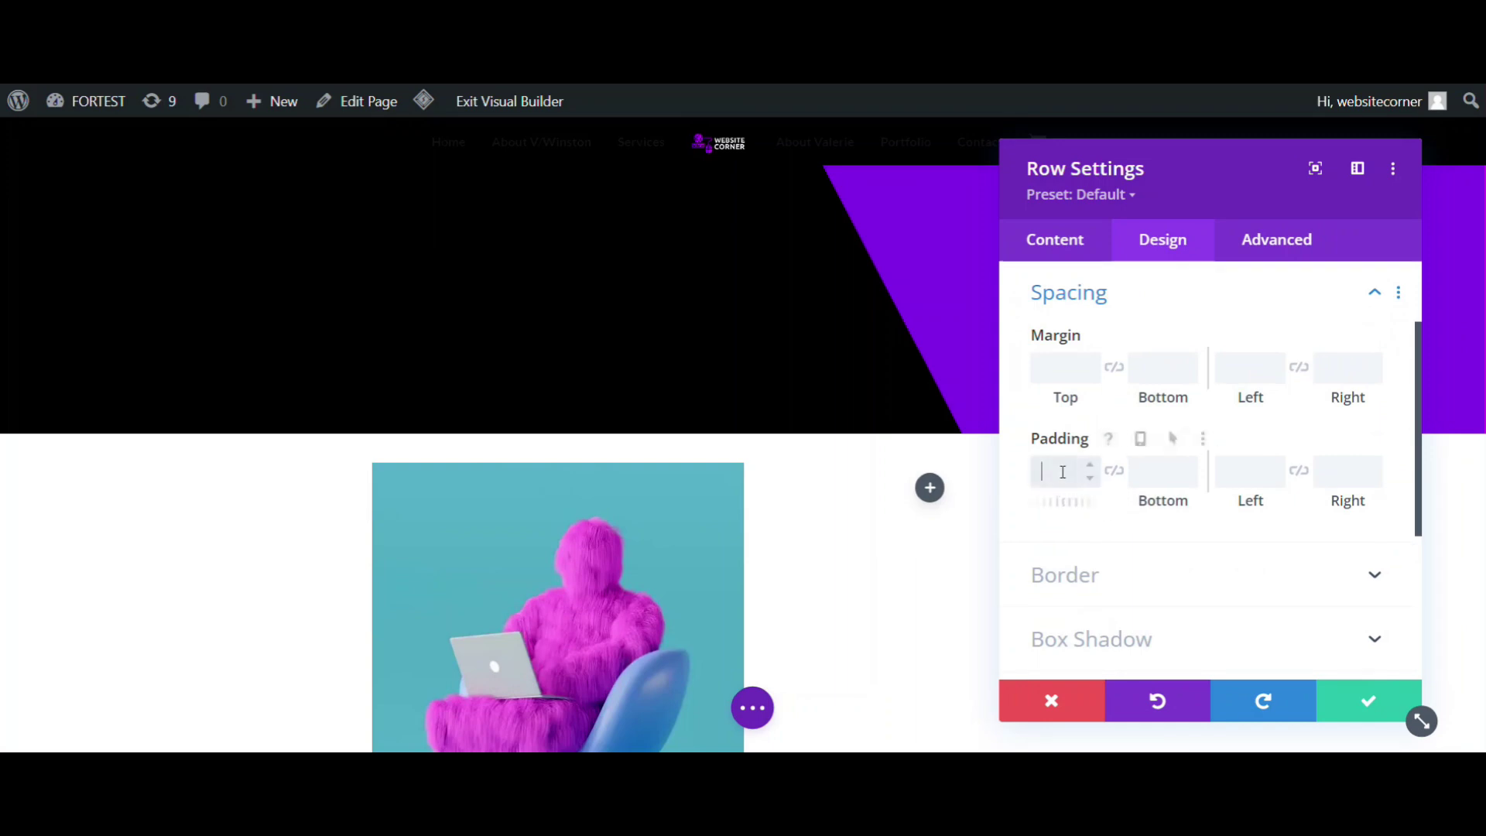
click(1079, 481)
text(0)
click(1159, 473)
text(0)
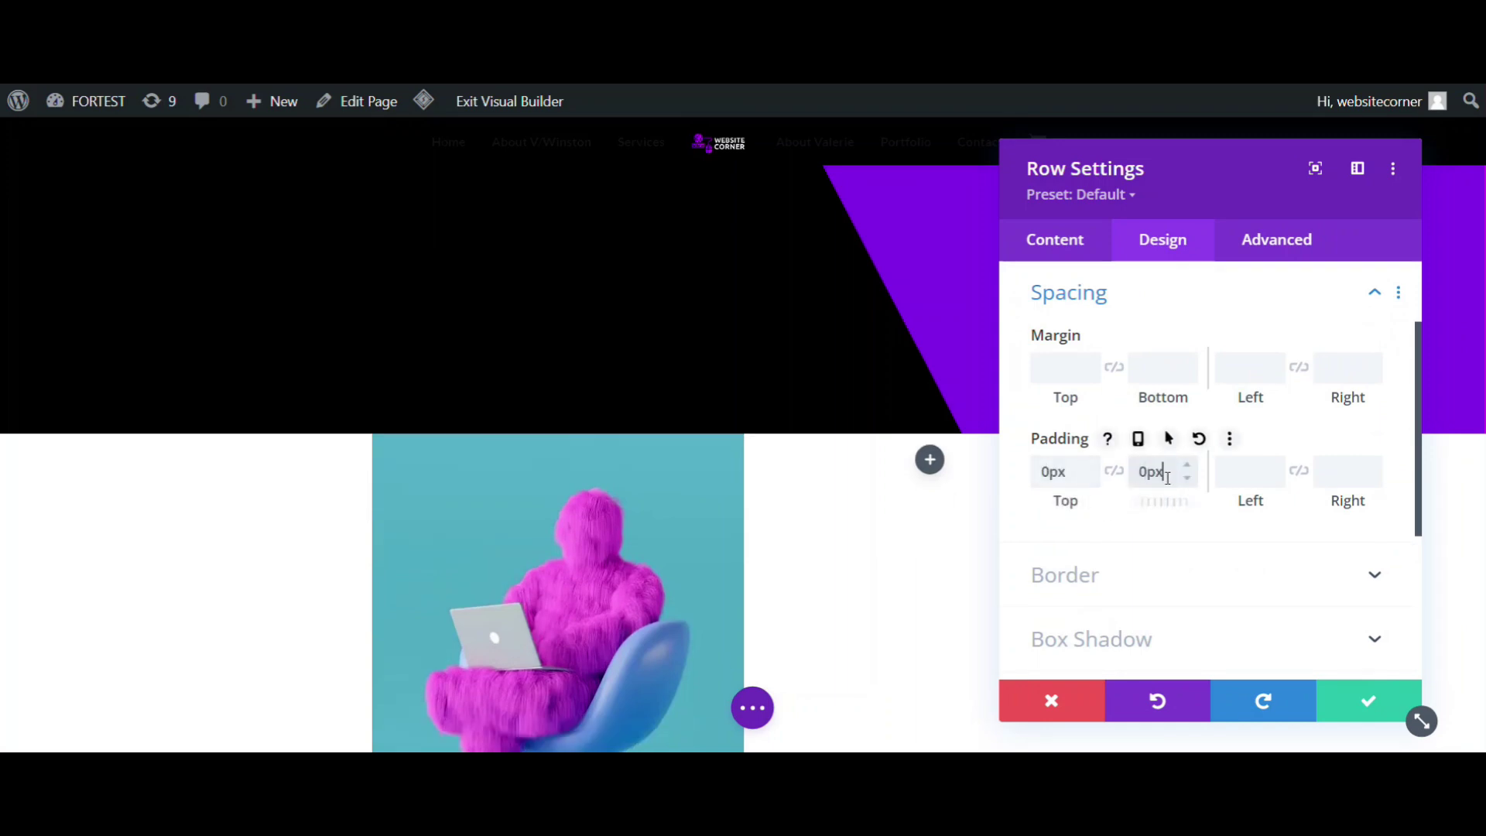
click(1359, 702)
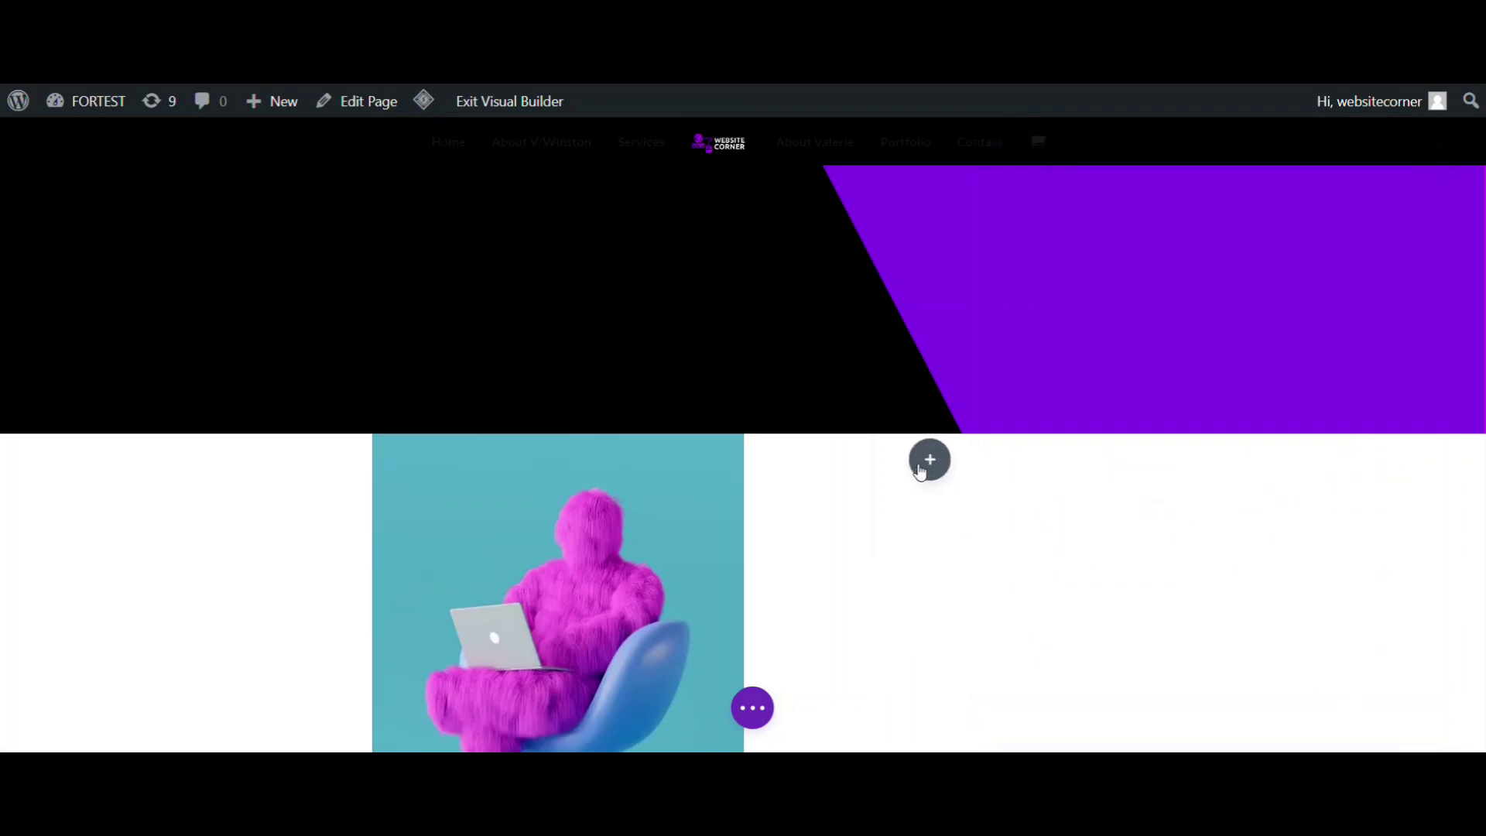
- Give the second column a black background and save the row settings
click(427, 457)
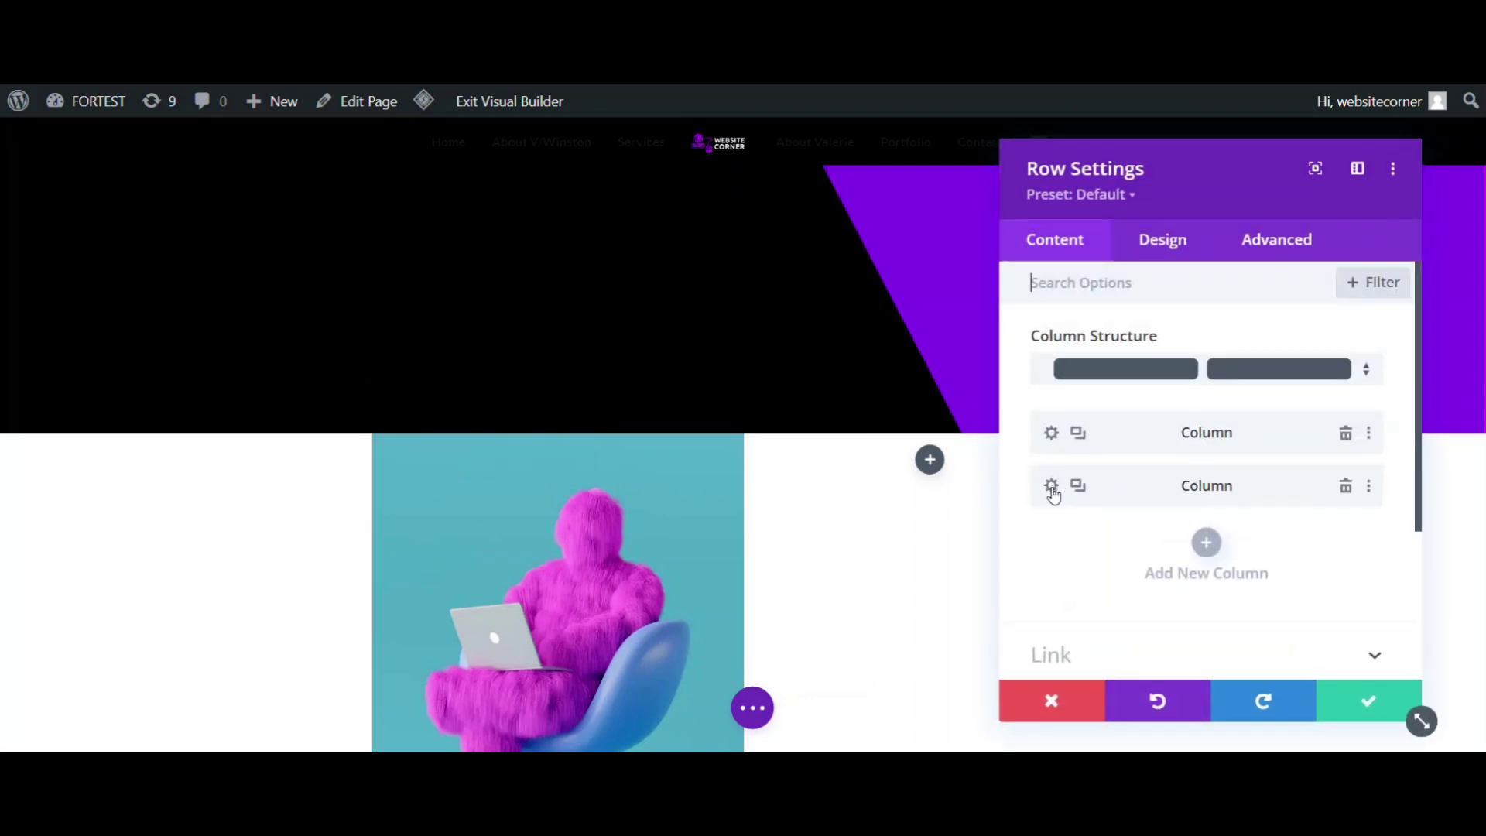
click(1051, 490)
scroll(1065, 521, down, 2)
click(1084, 489)
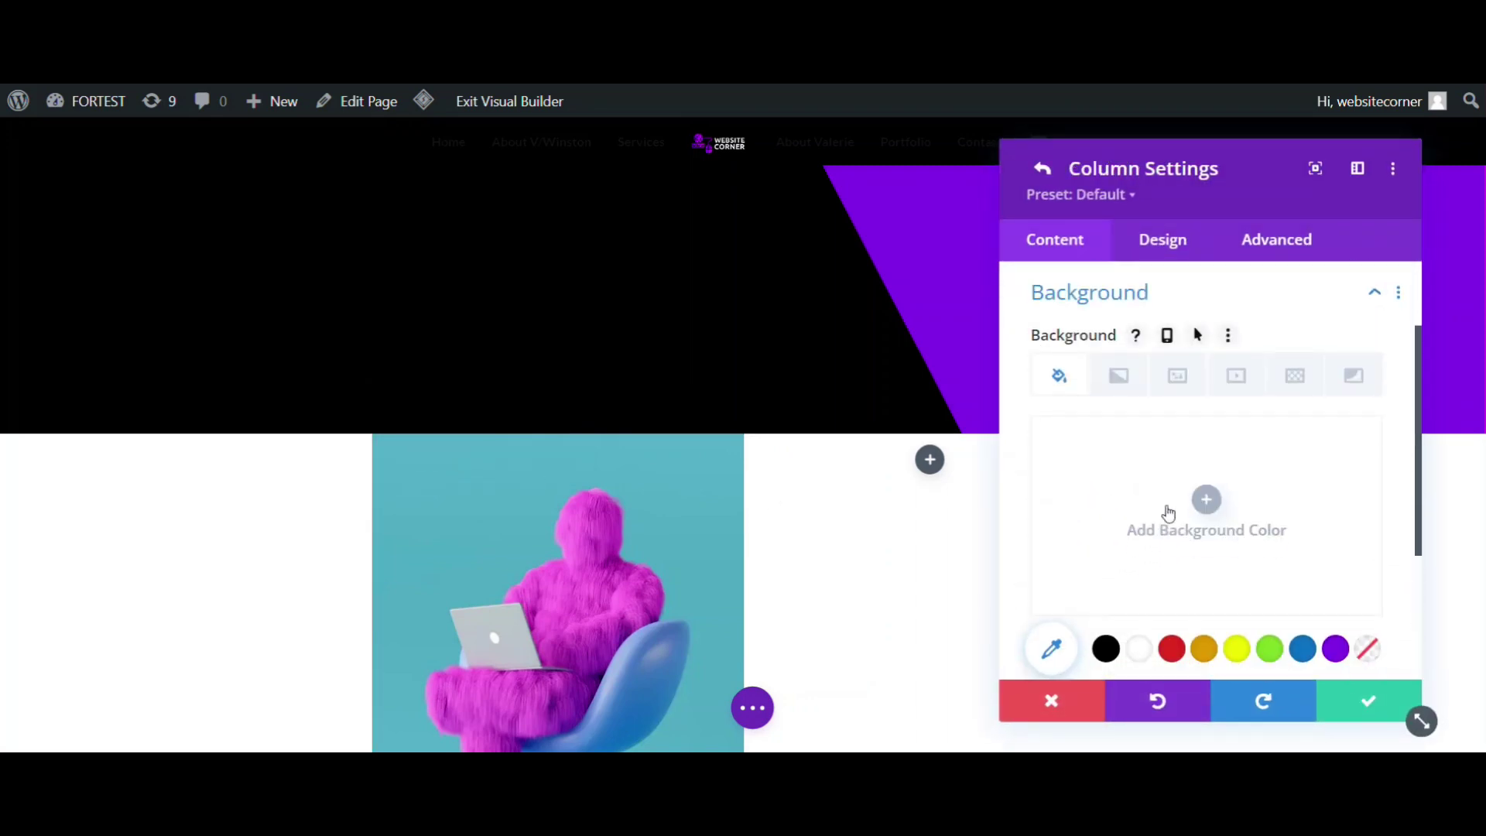
click(1105, 648)
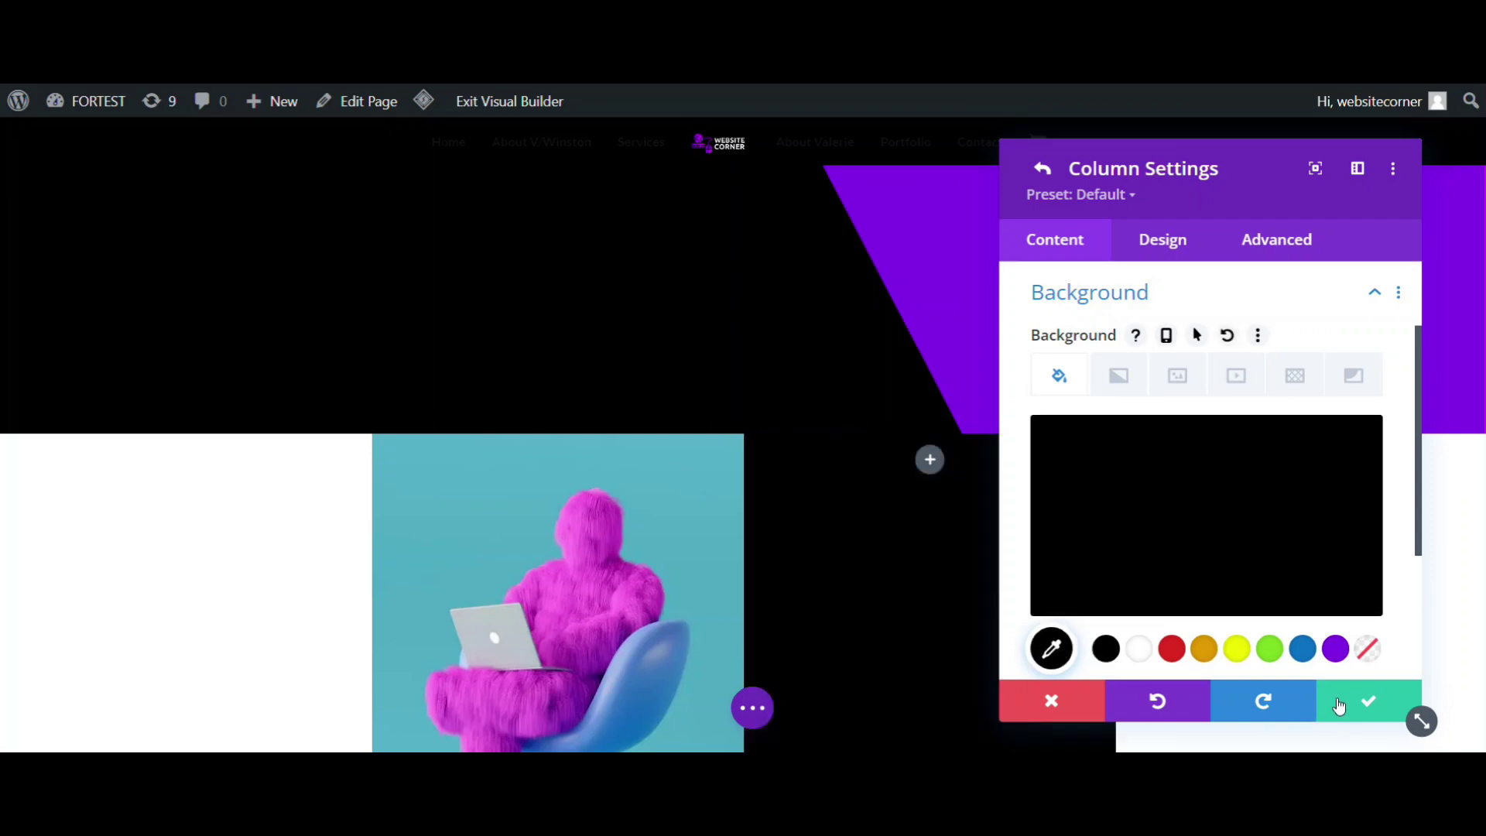
click(1343, 702)
click(1051, 701)
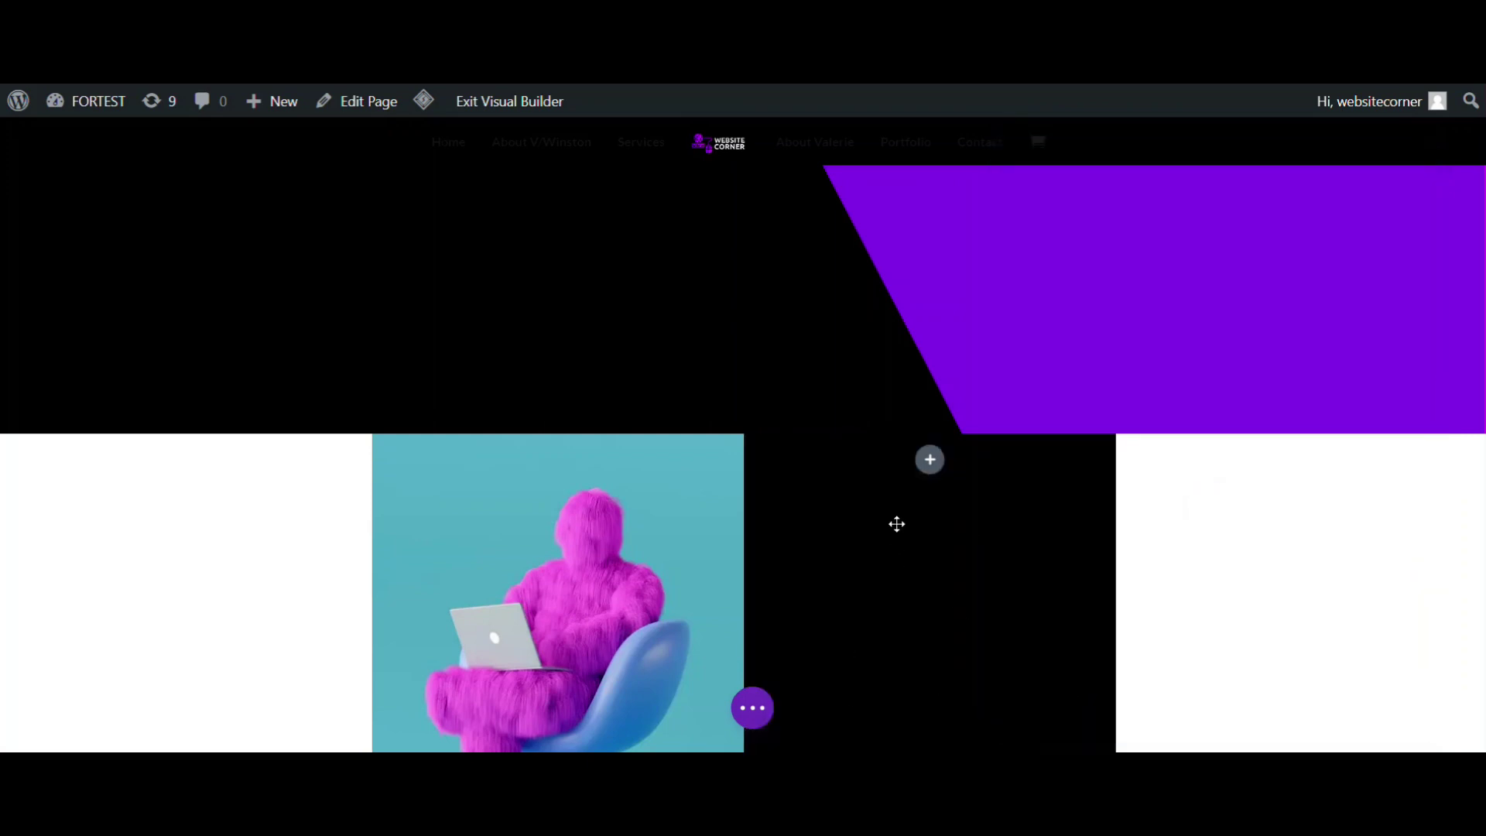
- Insert the saved 'popup' Email Optin module from the library into the black column
click(929, 461)
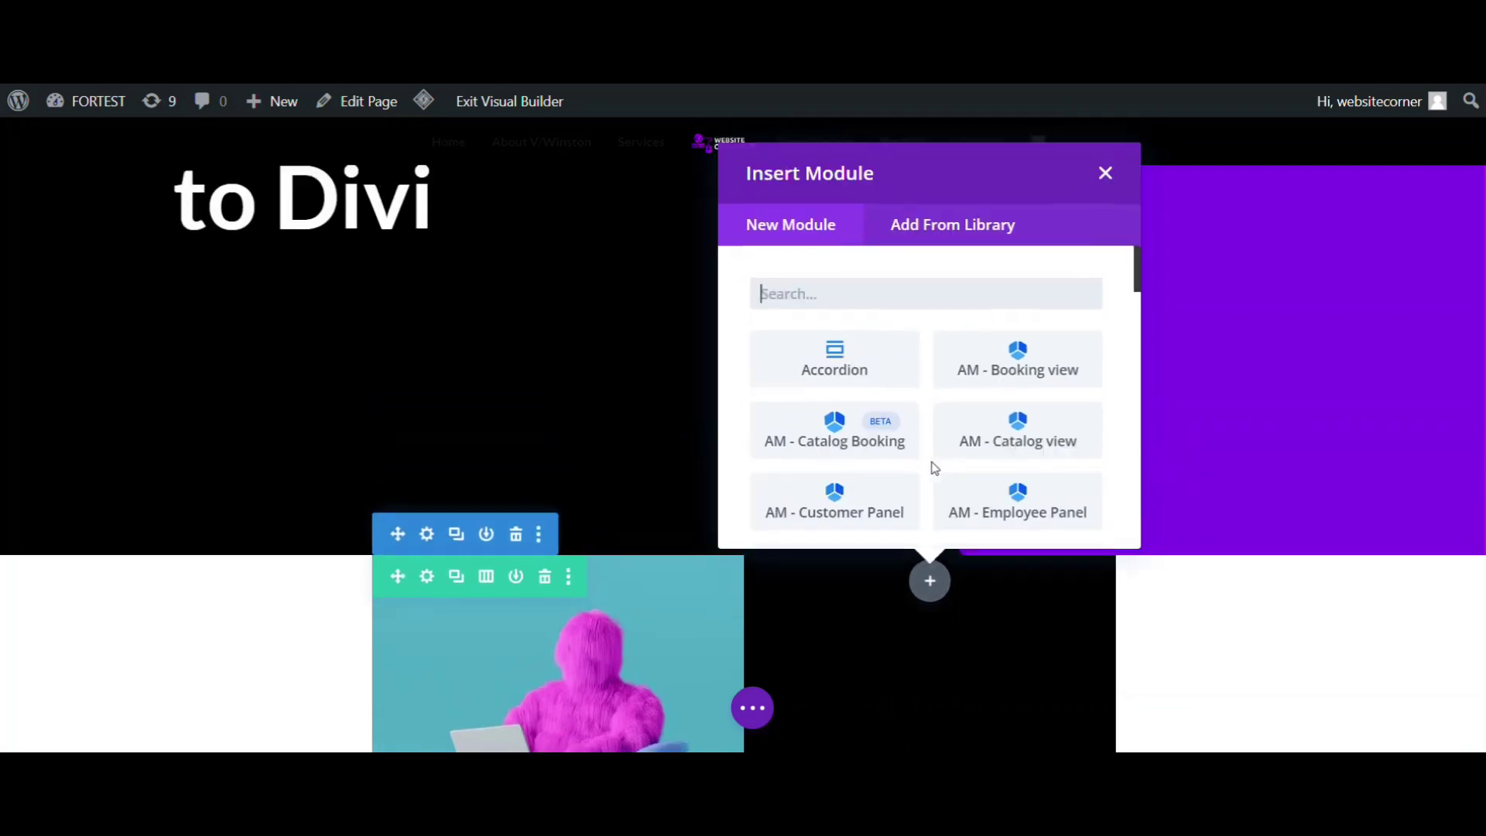
click(934, 235)
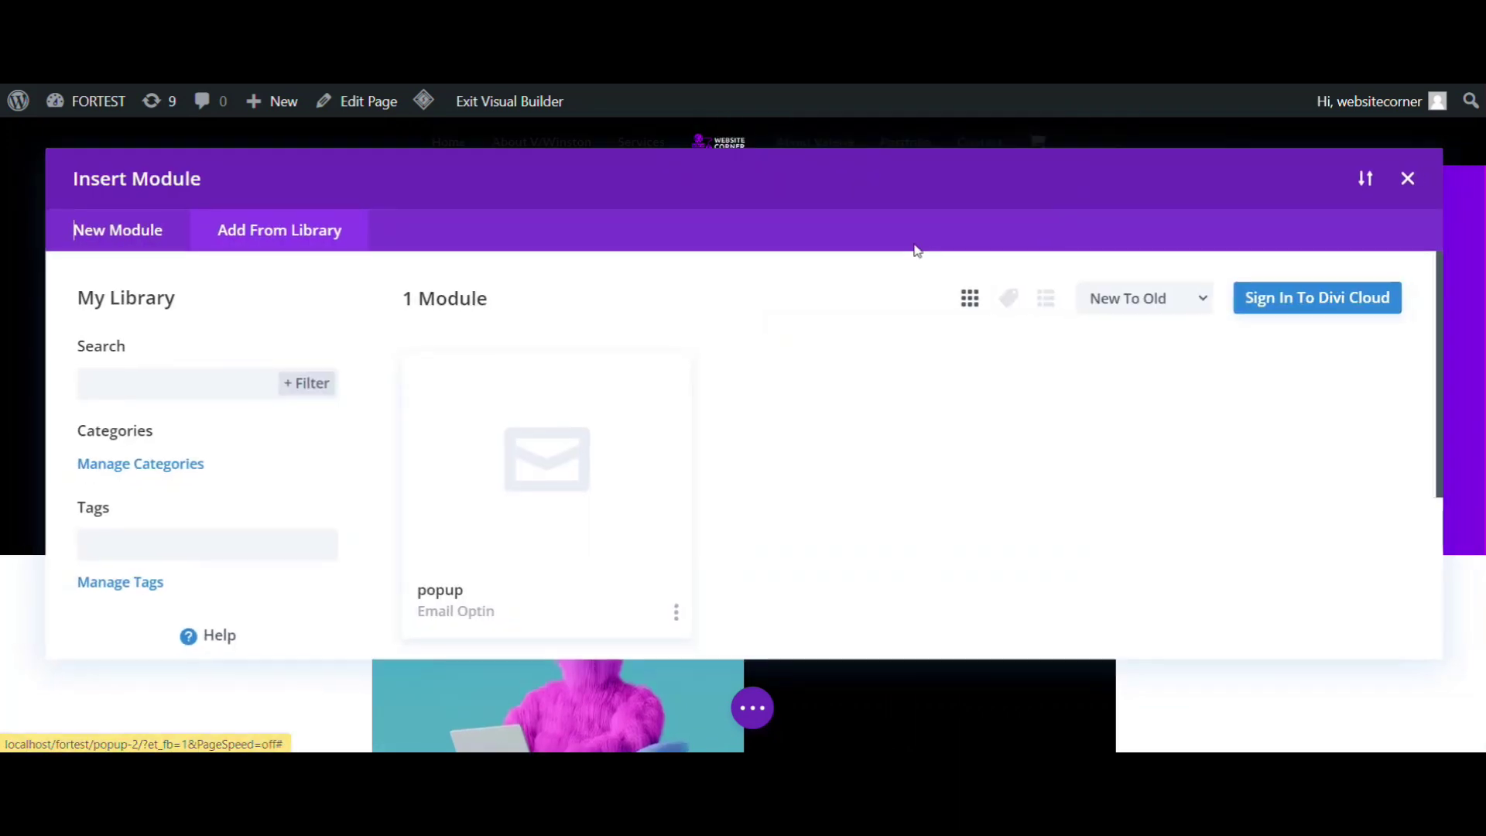
click(491, 565)
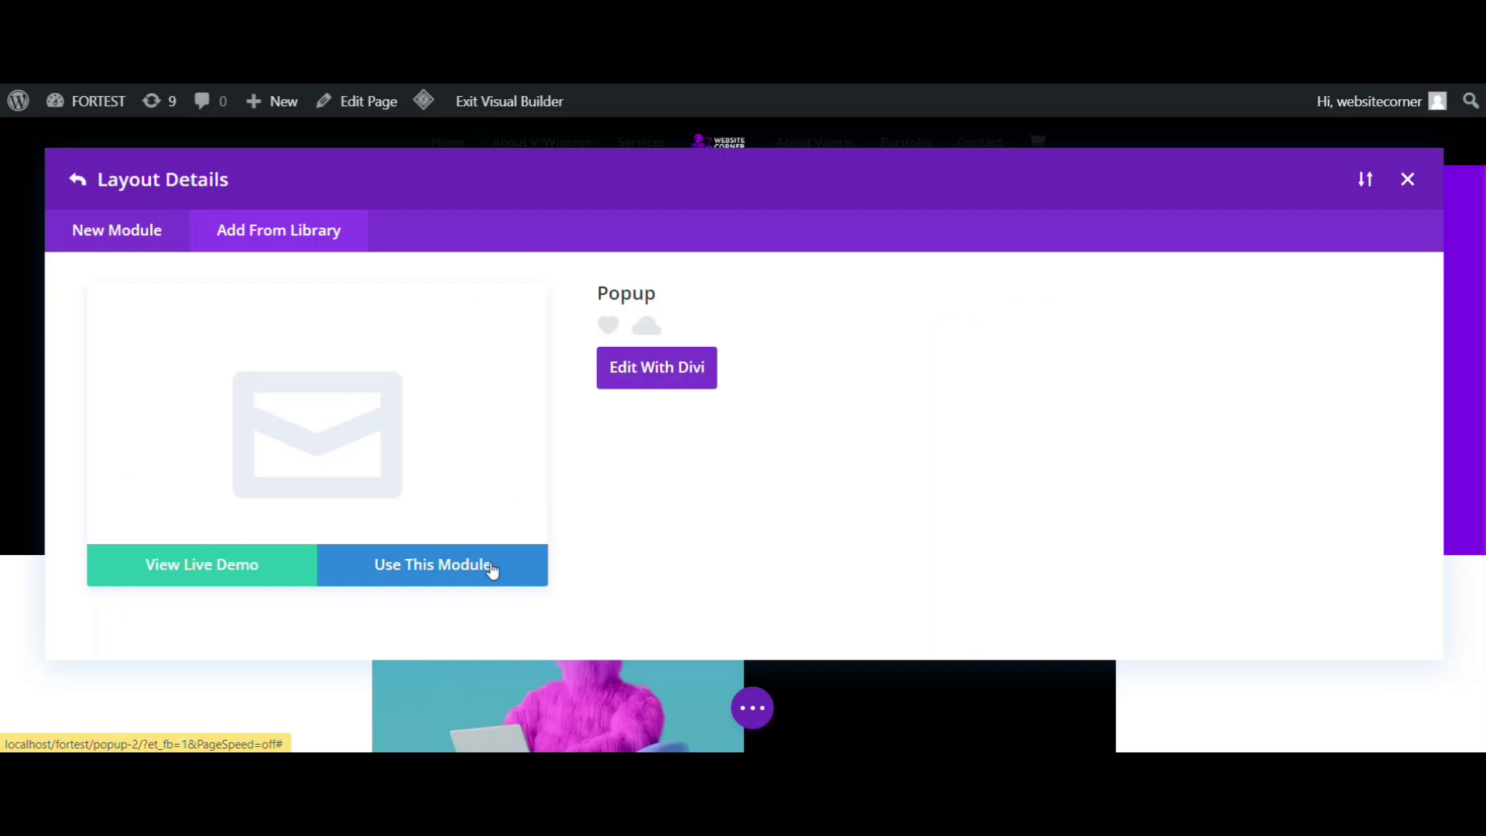
click(427, 566)
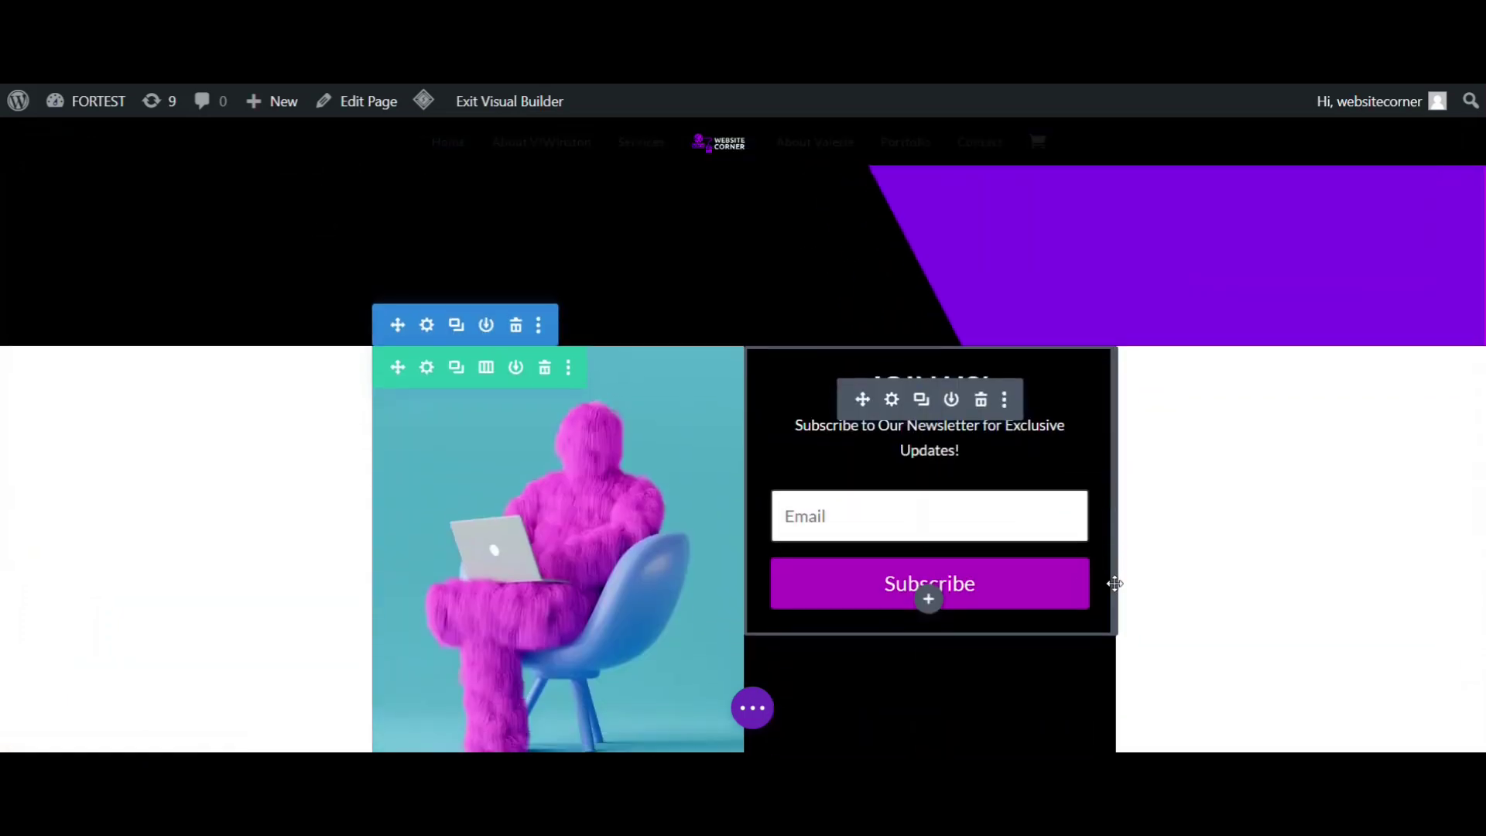
scroll(884, 660, down, 2)
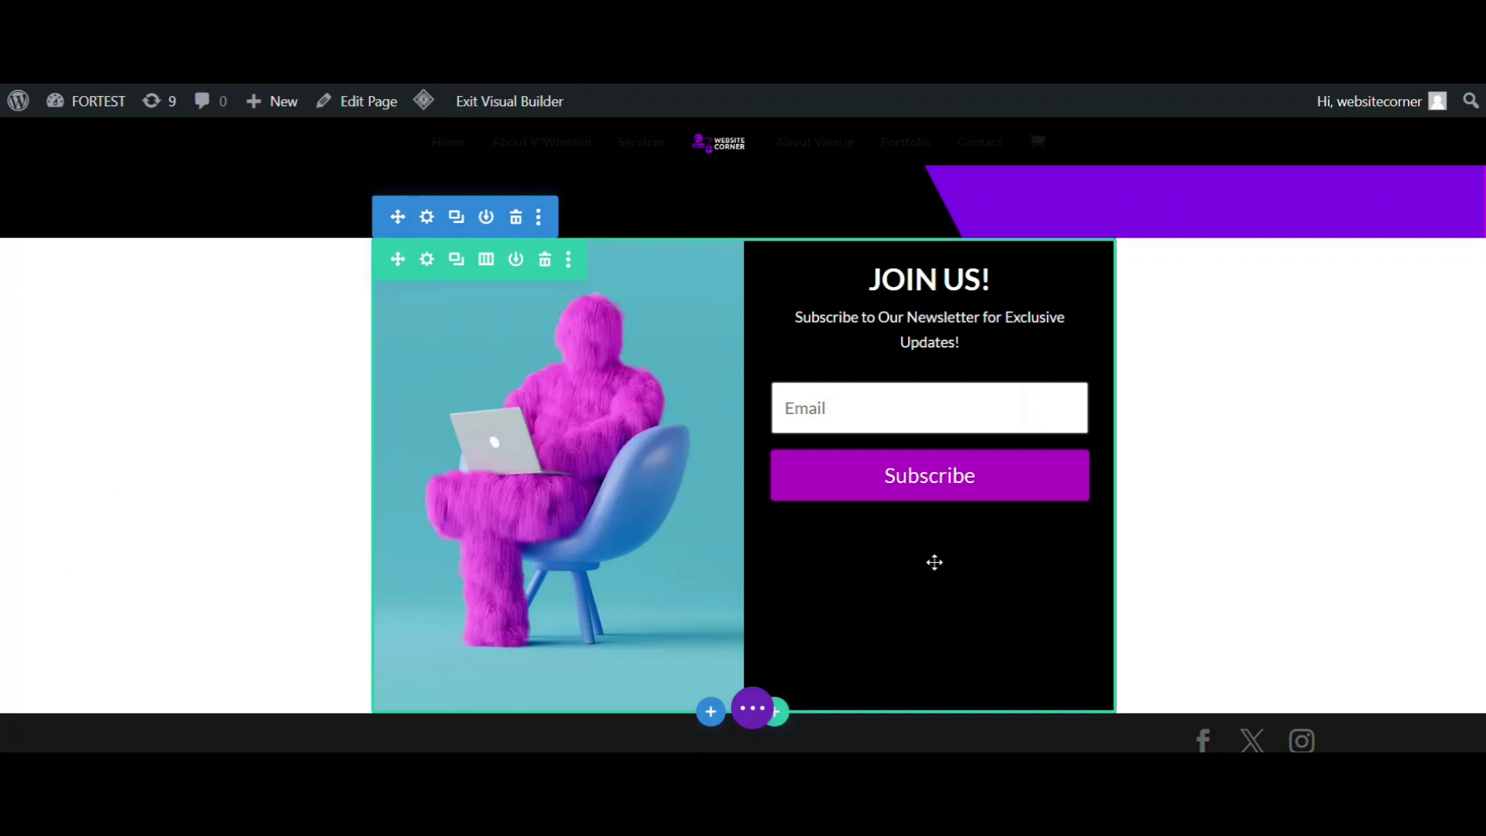
- Add an Icon module below Subscribe using the circled X icon
click(929, 493)
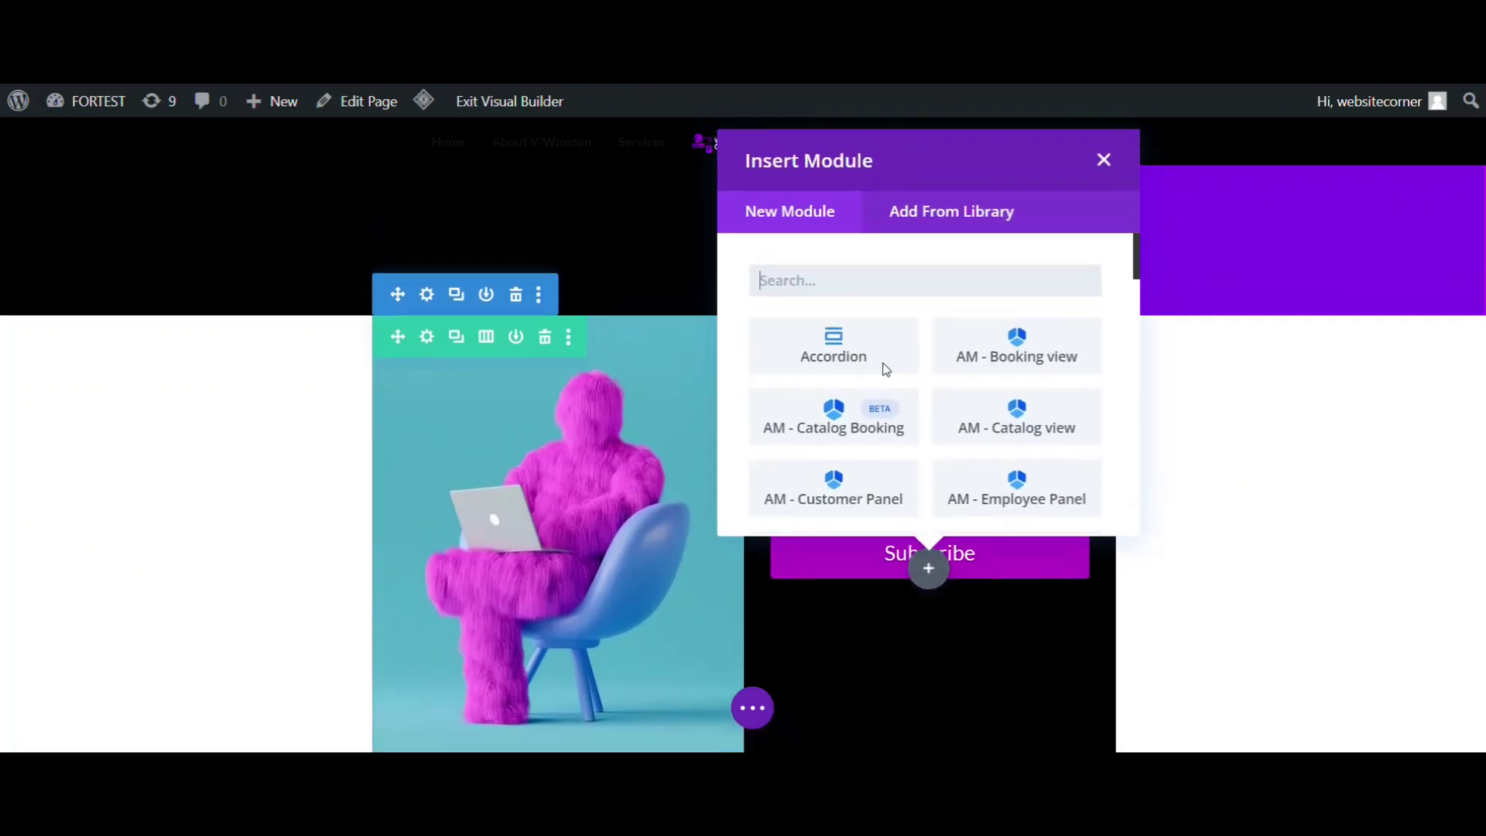
text(ico)
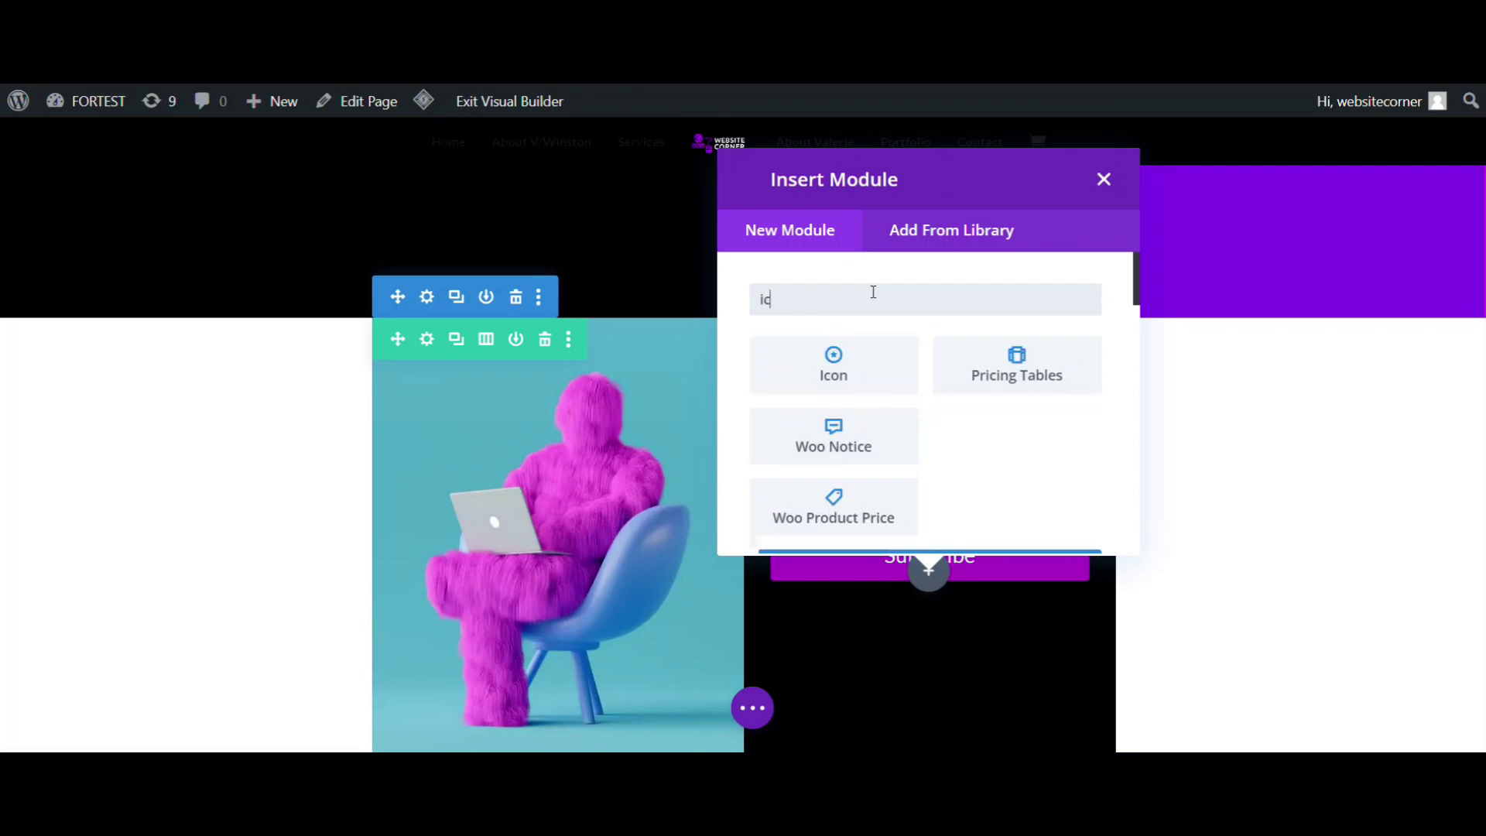
click(858, 374)
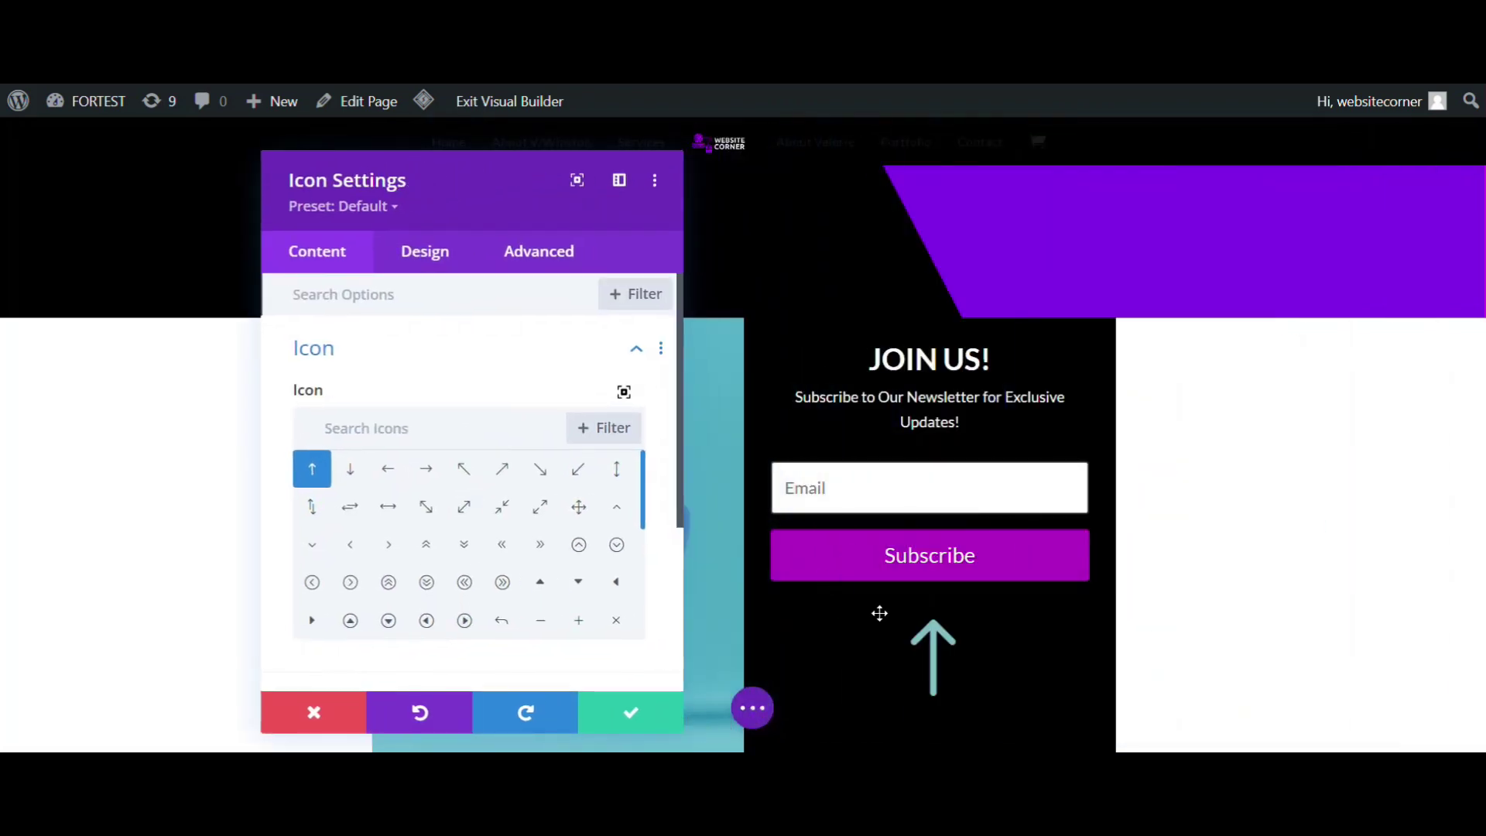
click(459, 425)
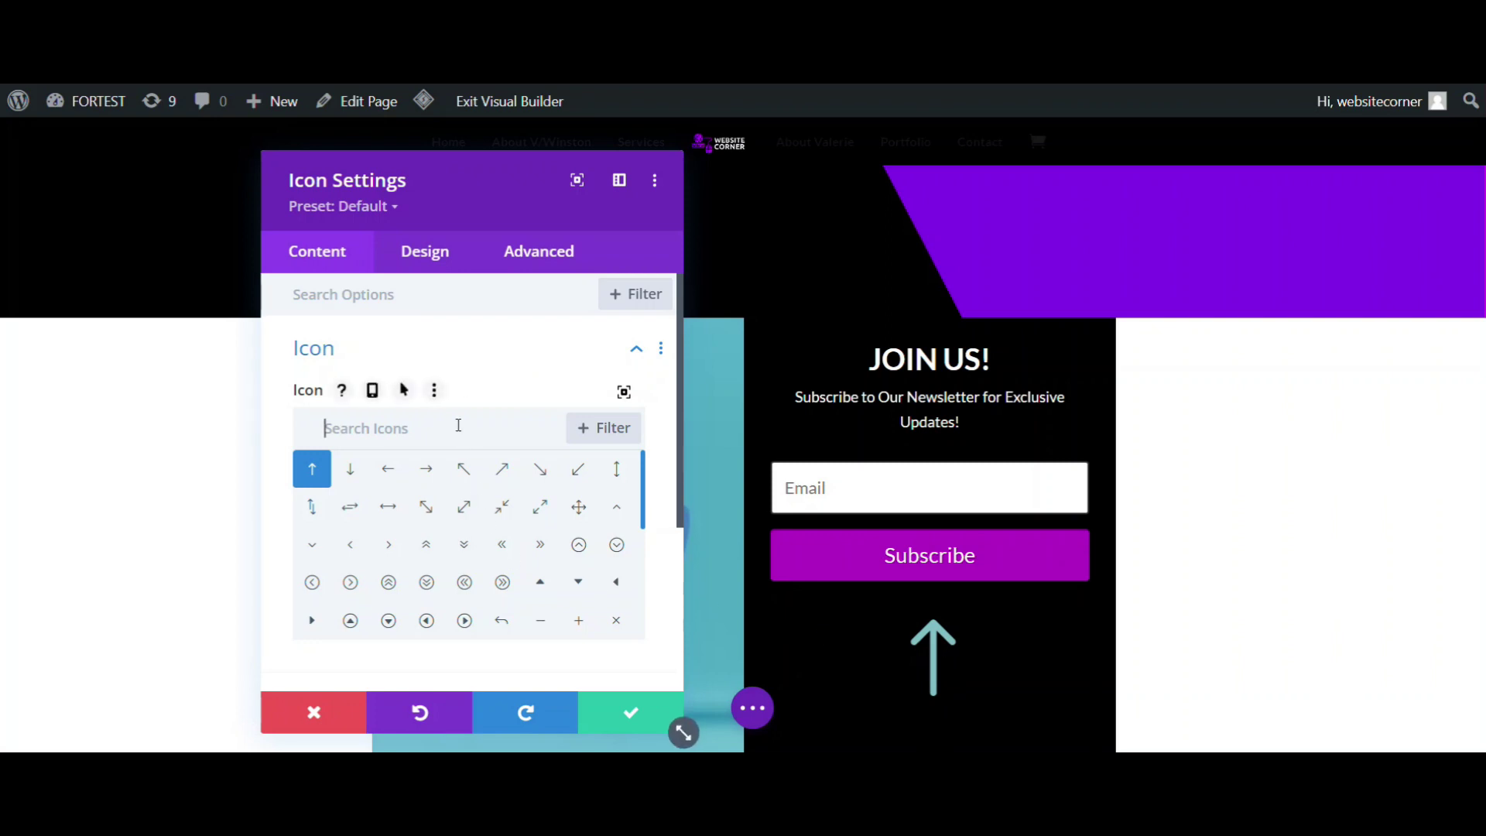
text(cro)
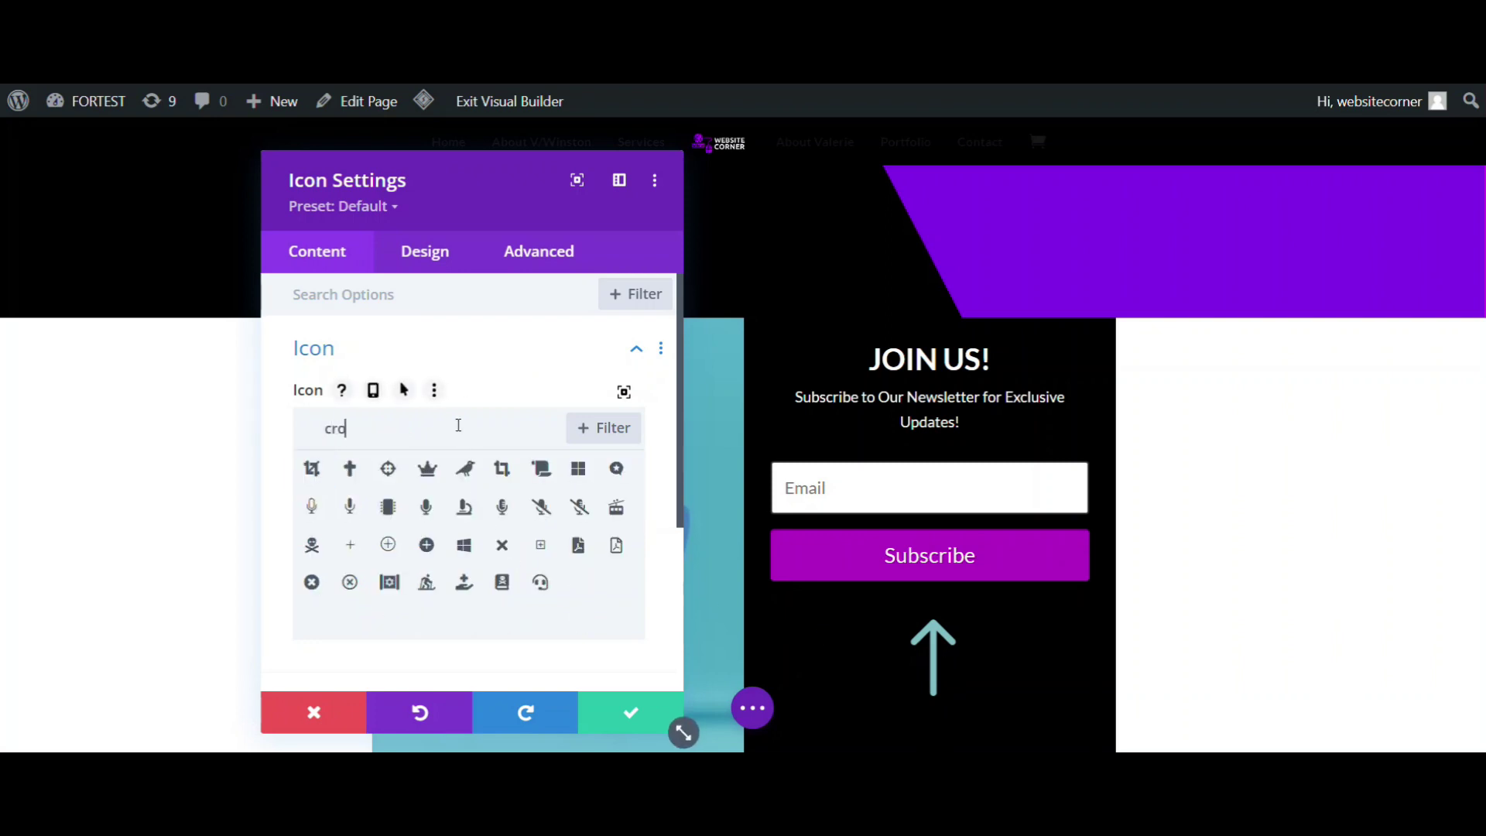
click(312, 586)
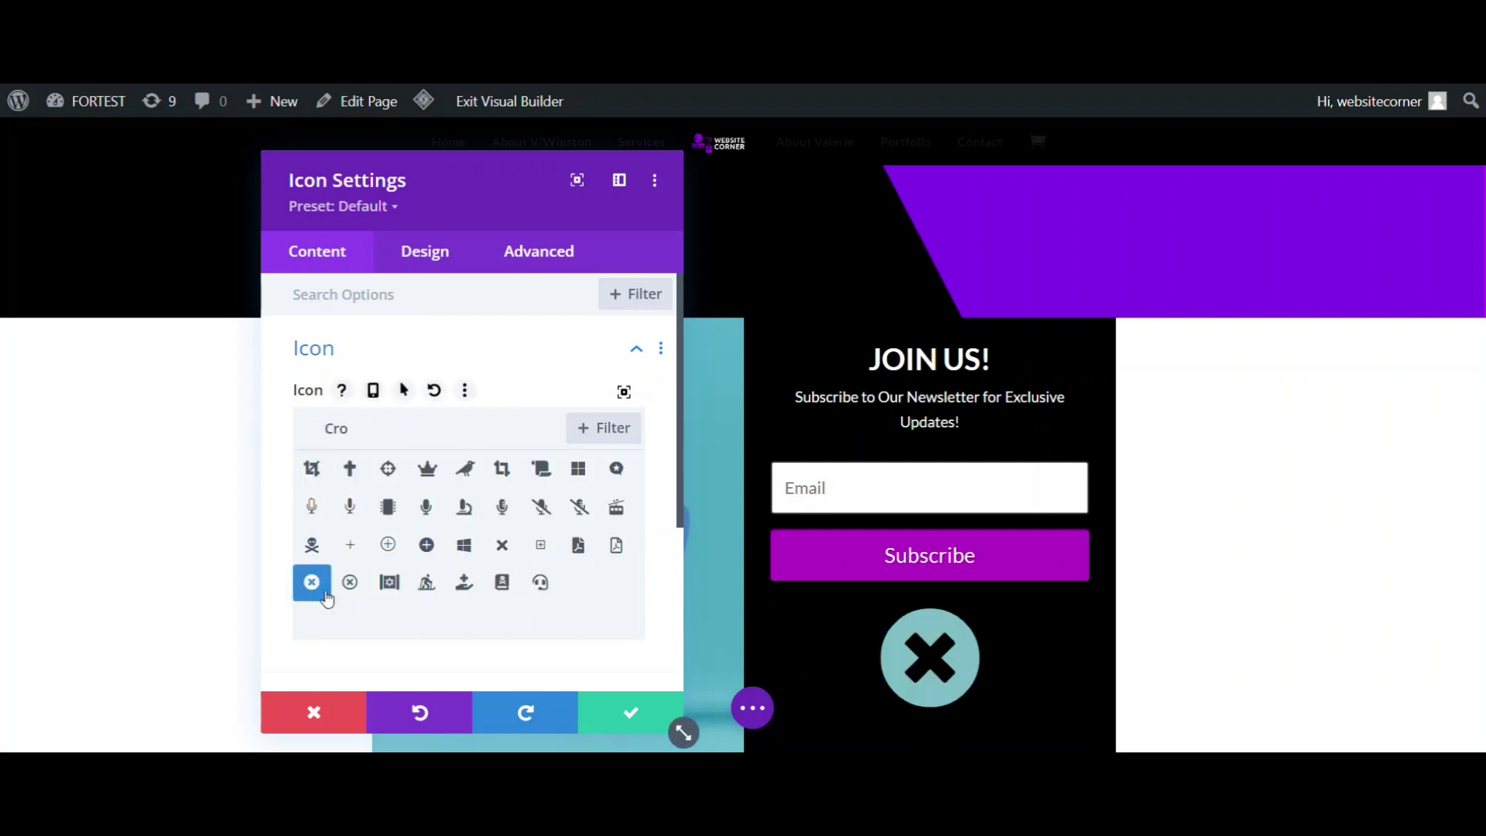
- Make the close icon white, 30px in size, and right-aligned
click(425, 254)
click(384, 350)
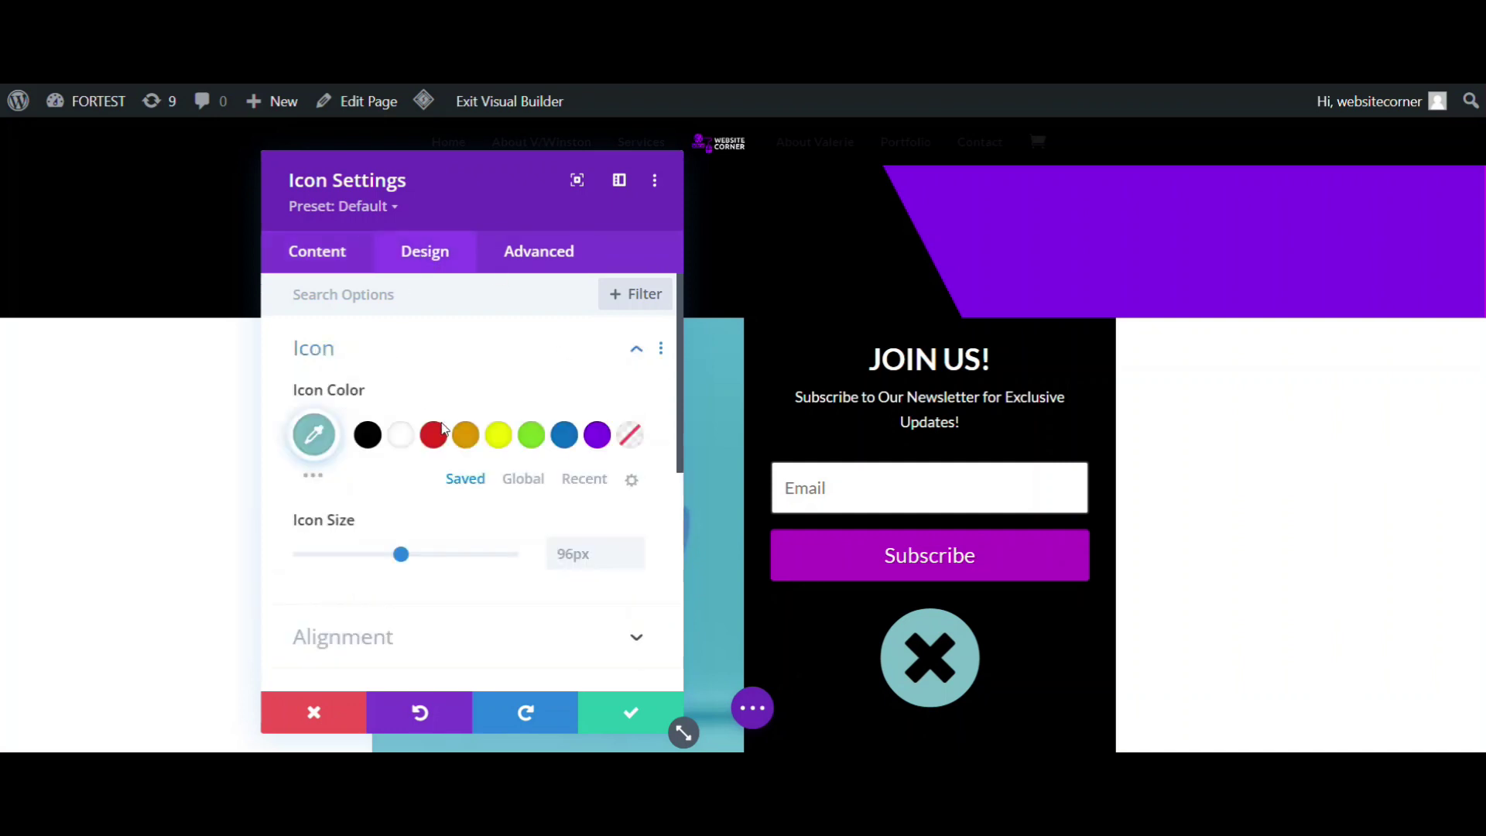
click(400, 436)
click(586, 562)
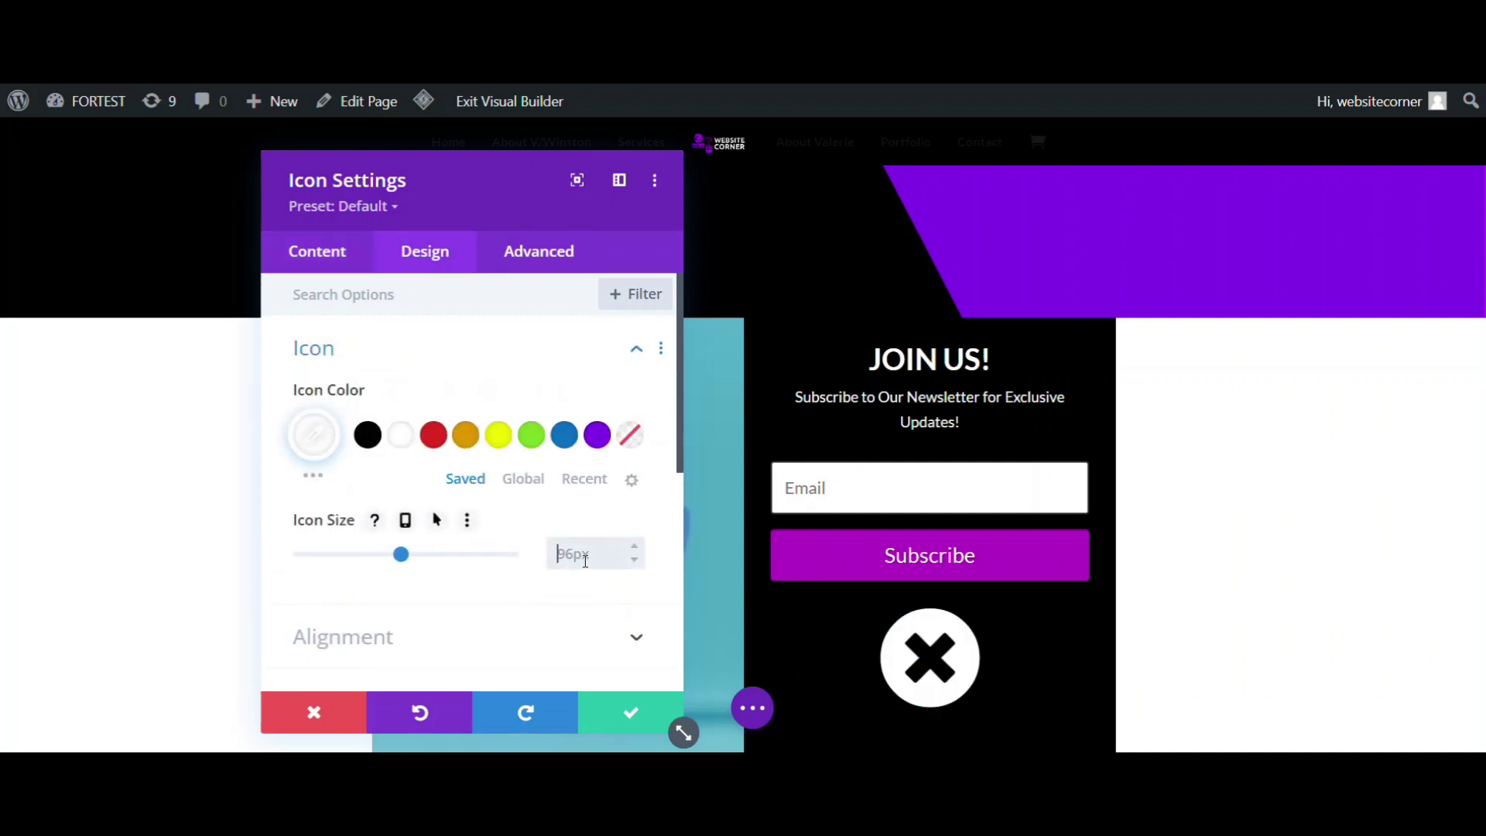
text(30px)
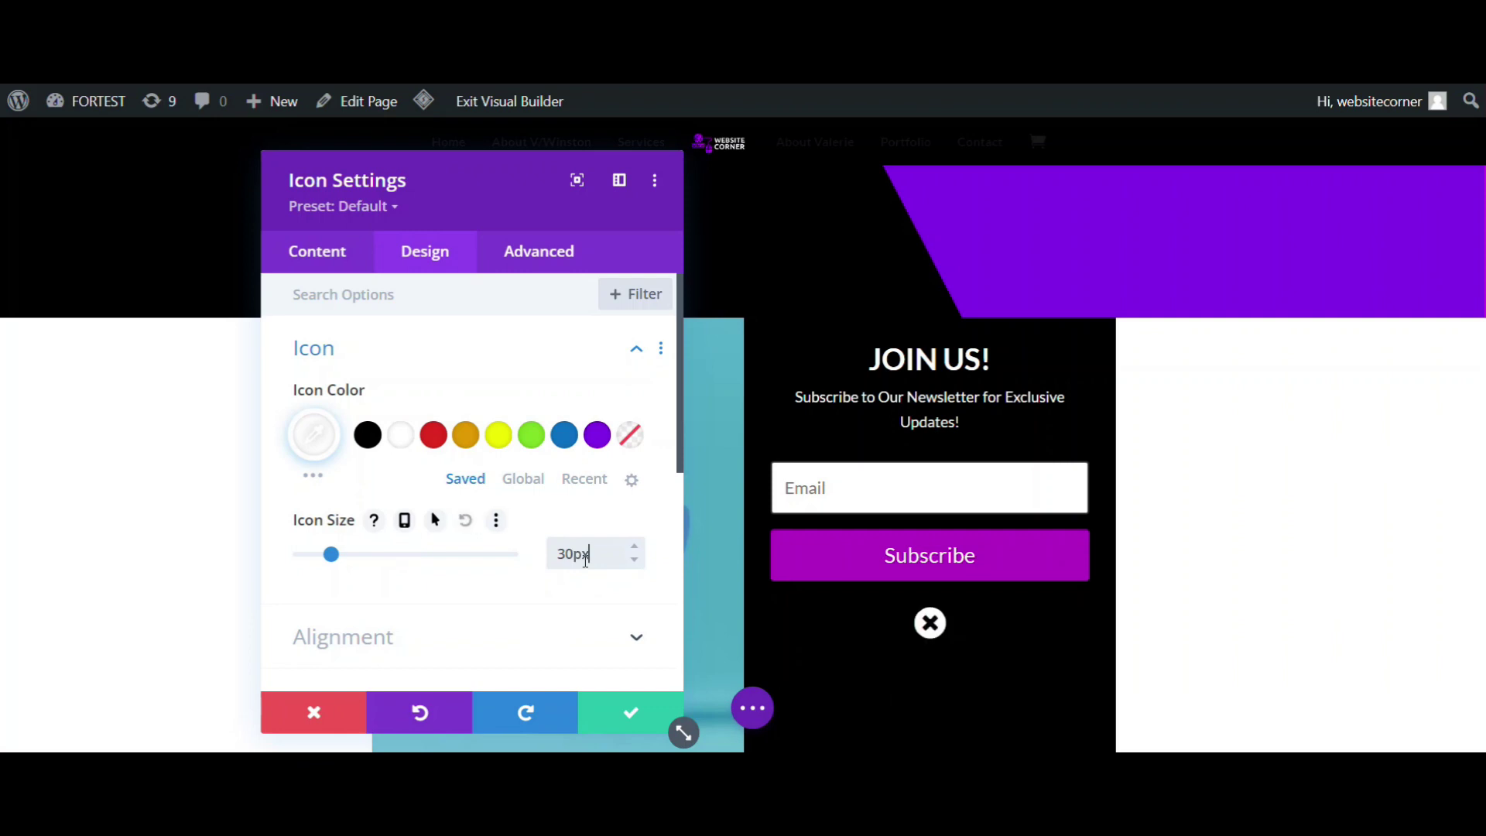
scroll(542, 596, down, 3)
click(491, 429)
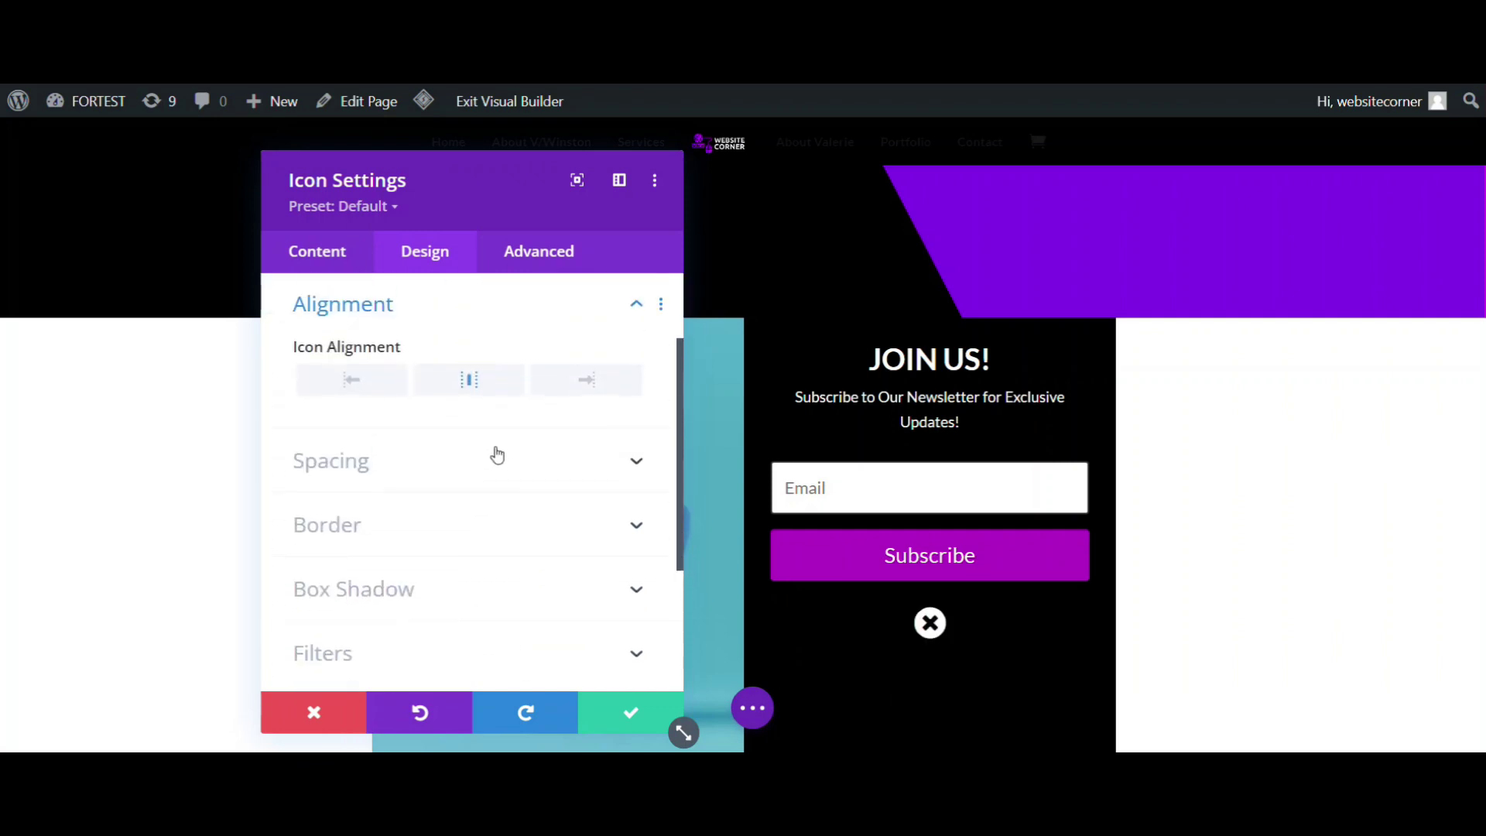
click(576, 391)
- Give the icon a 20px top margin and a 30px right margin
scroll(484, 581, down, 3)
scroll(464, 542, up, 2)
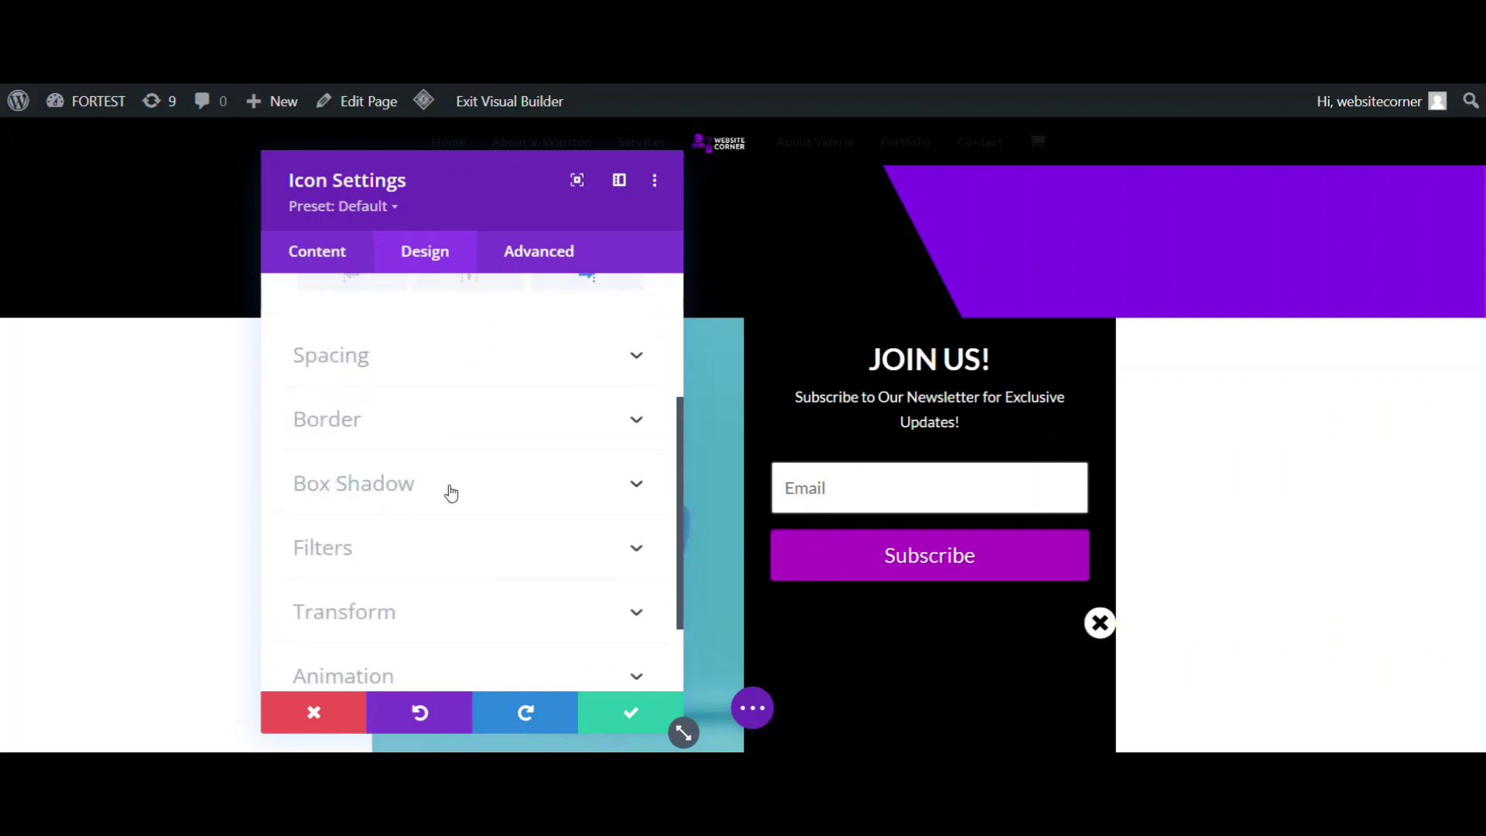
click(446, 369)
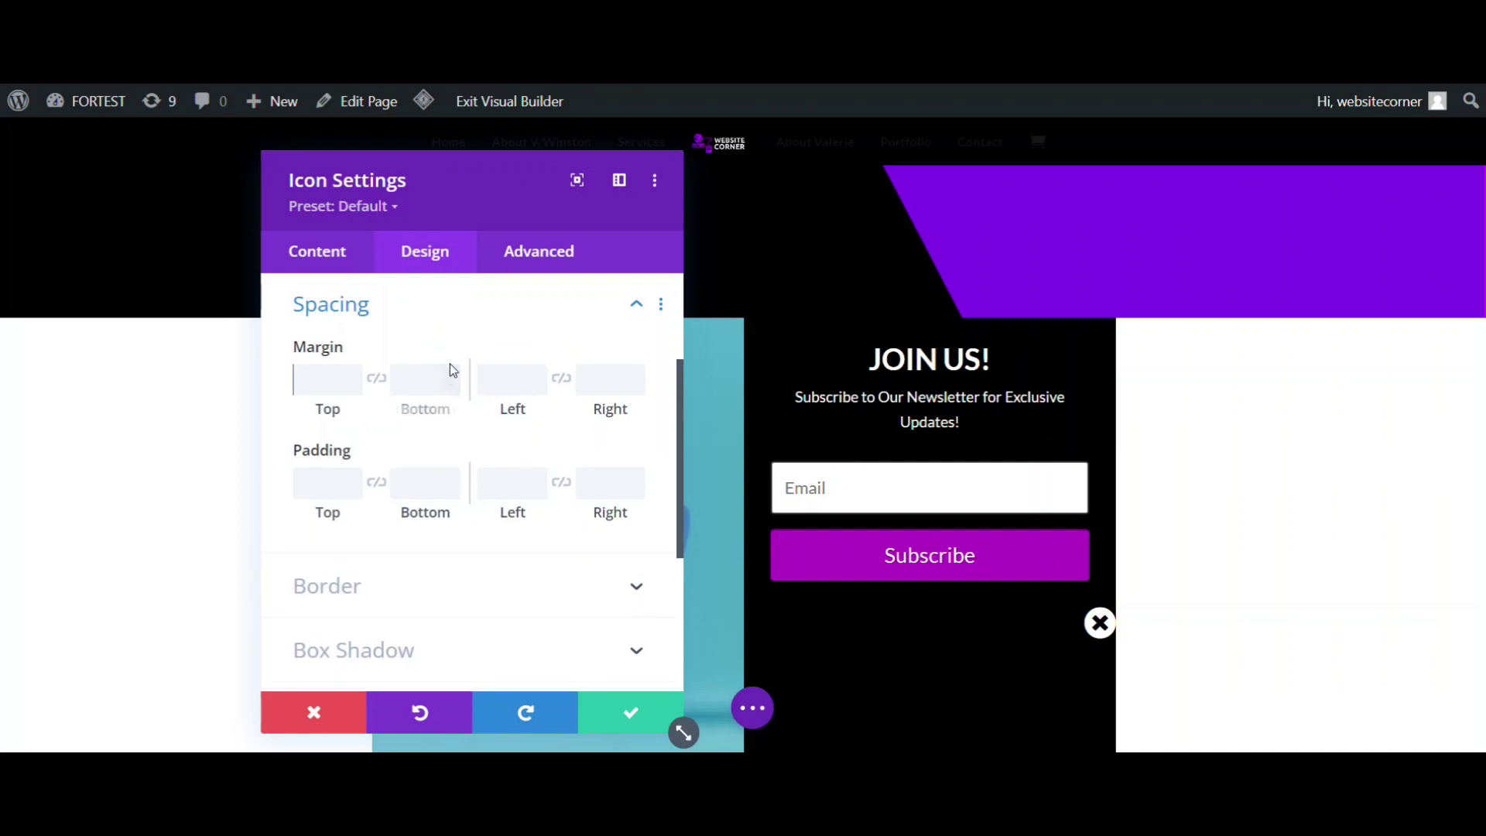
click(322, 381)
text(20)
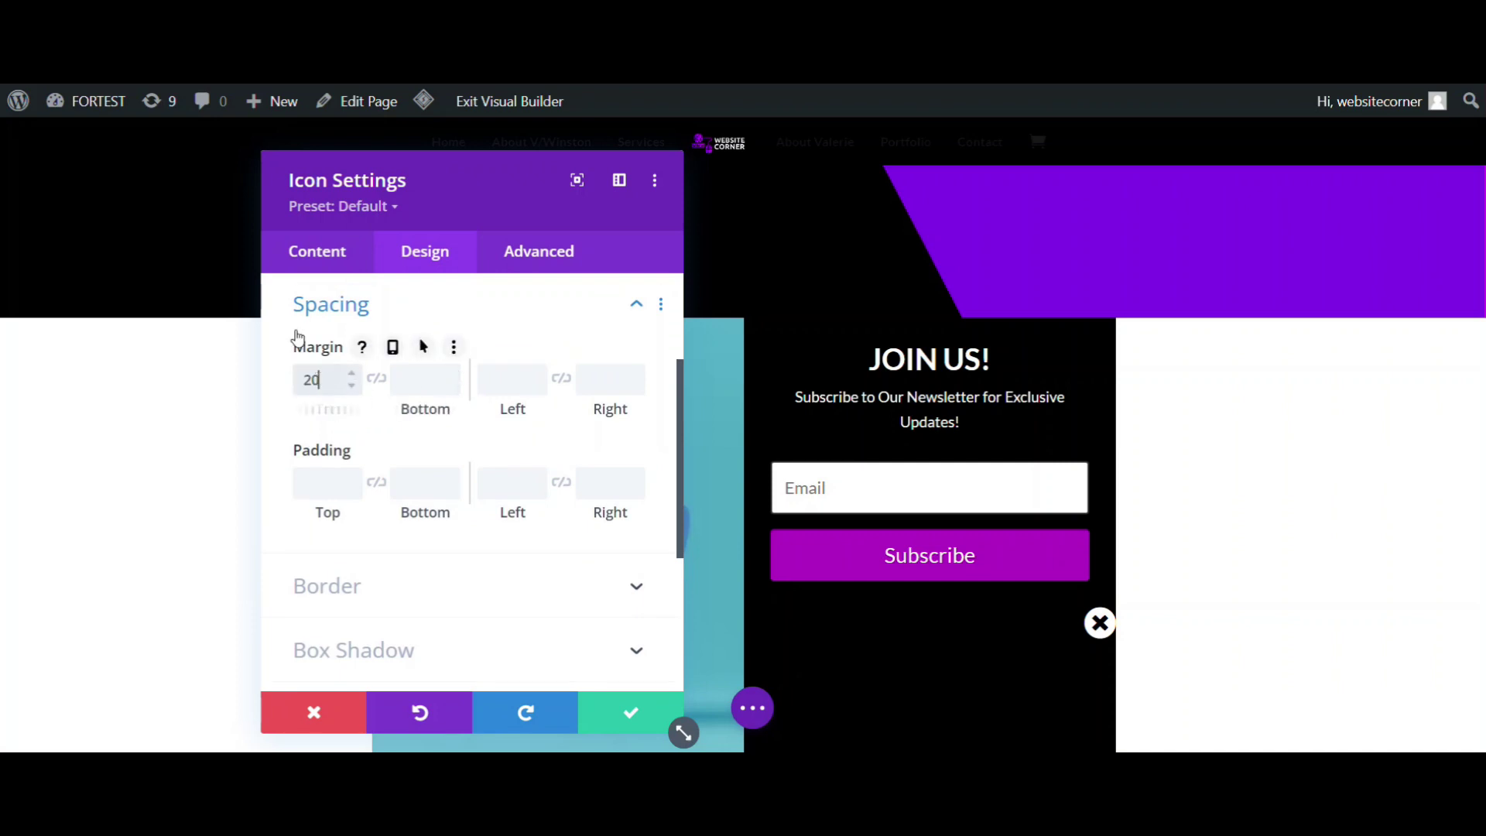
text(px)
click(593, 373)
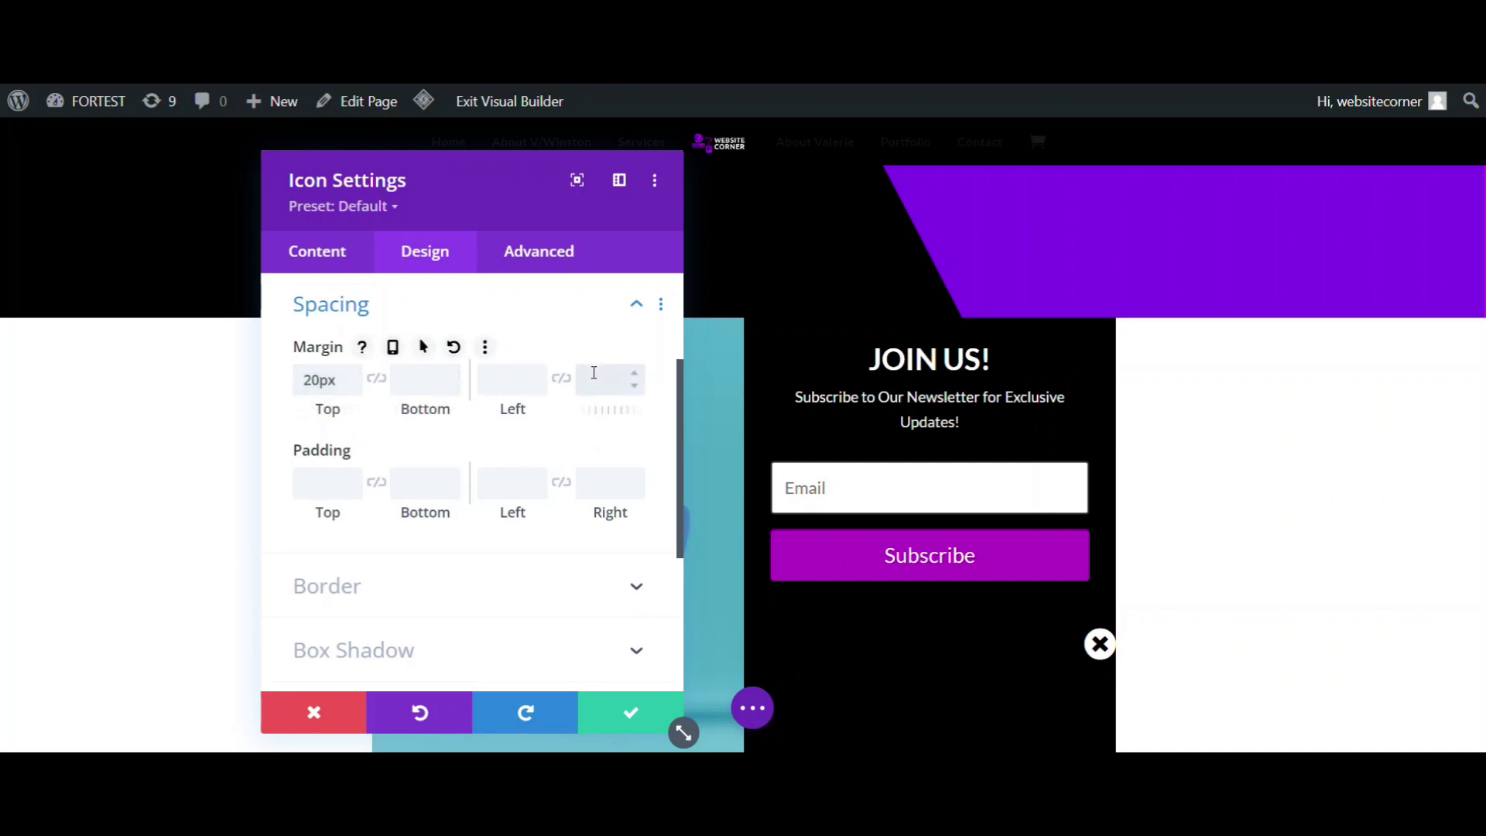
text(30px)
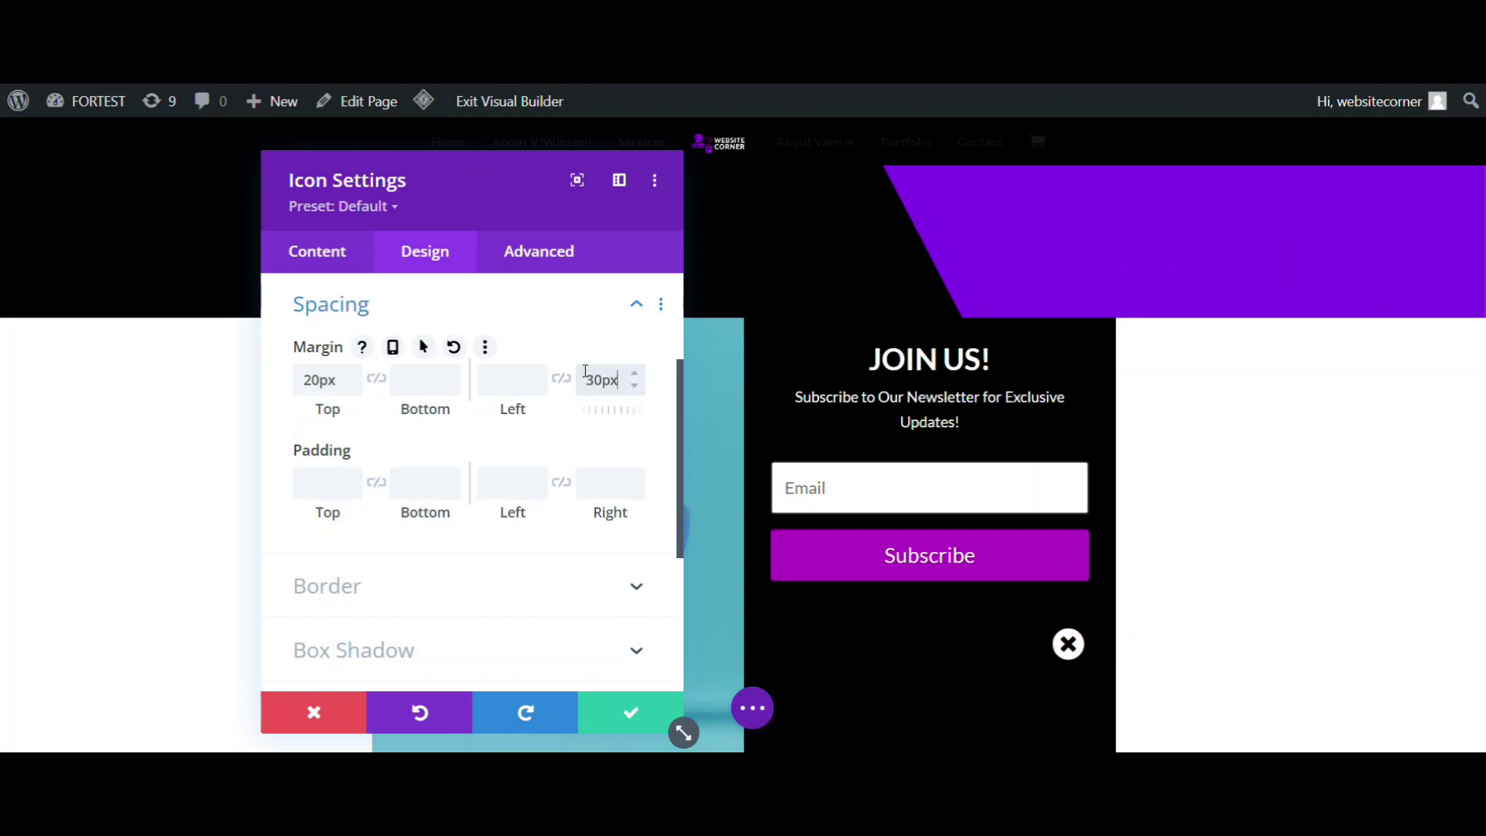
- Save the close icon and move it above the JOIN US! heading
click(631, 712)
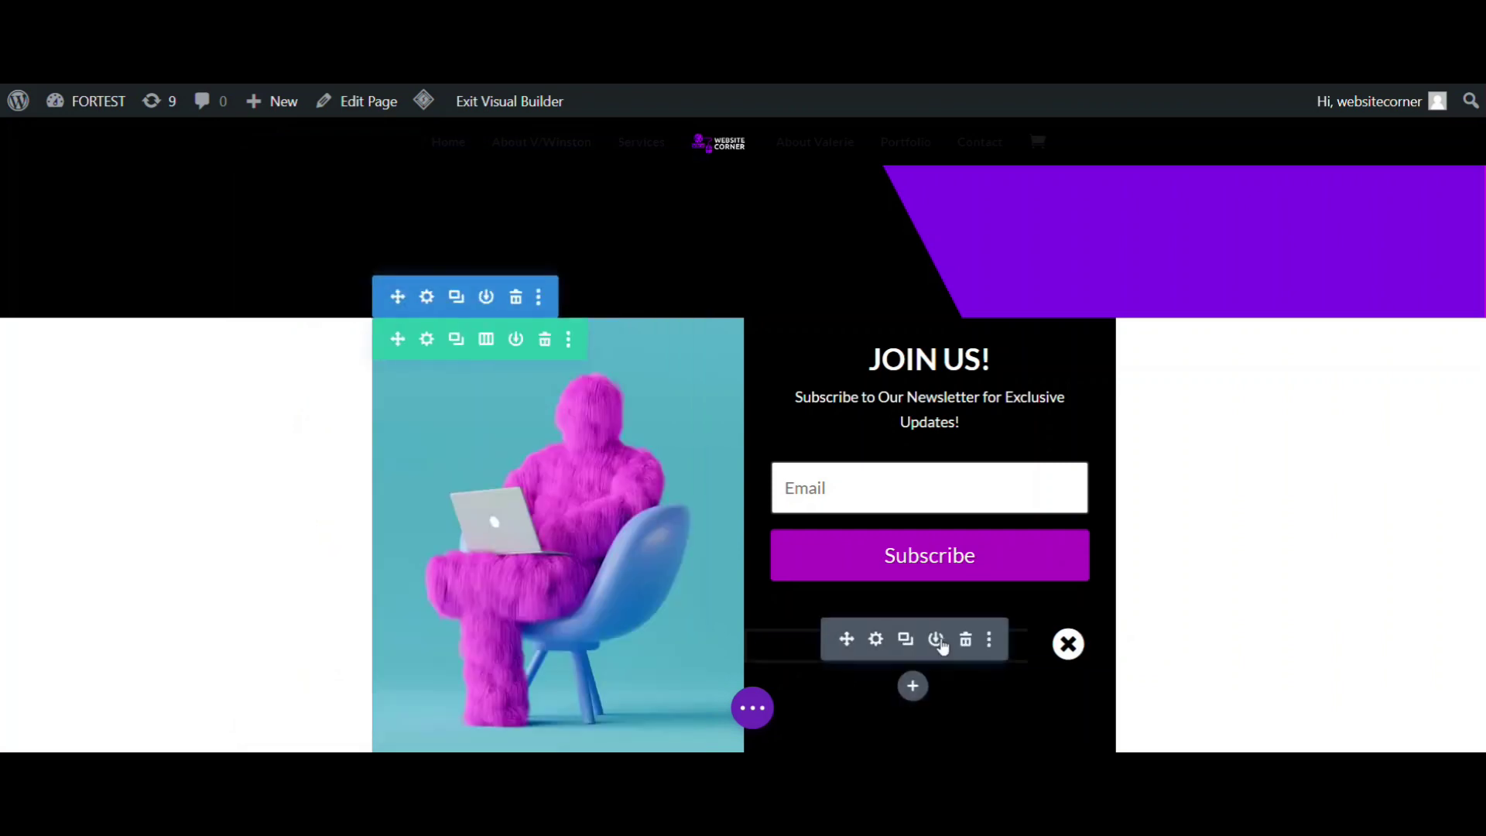
drag(849, 638, 873, 372)
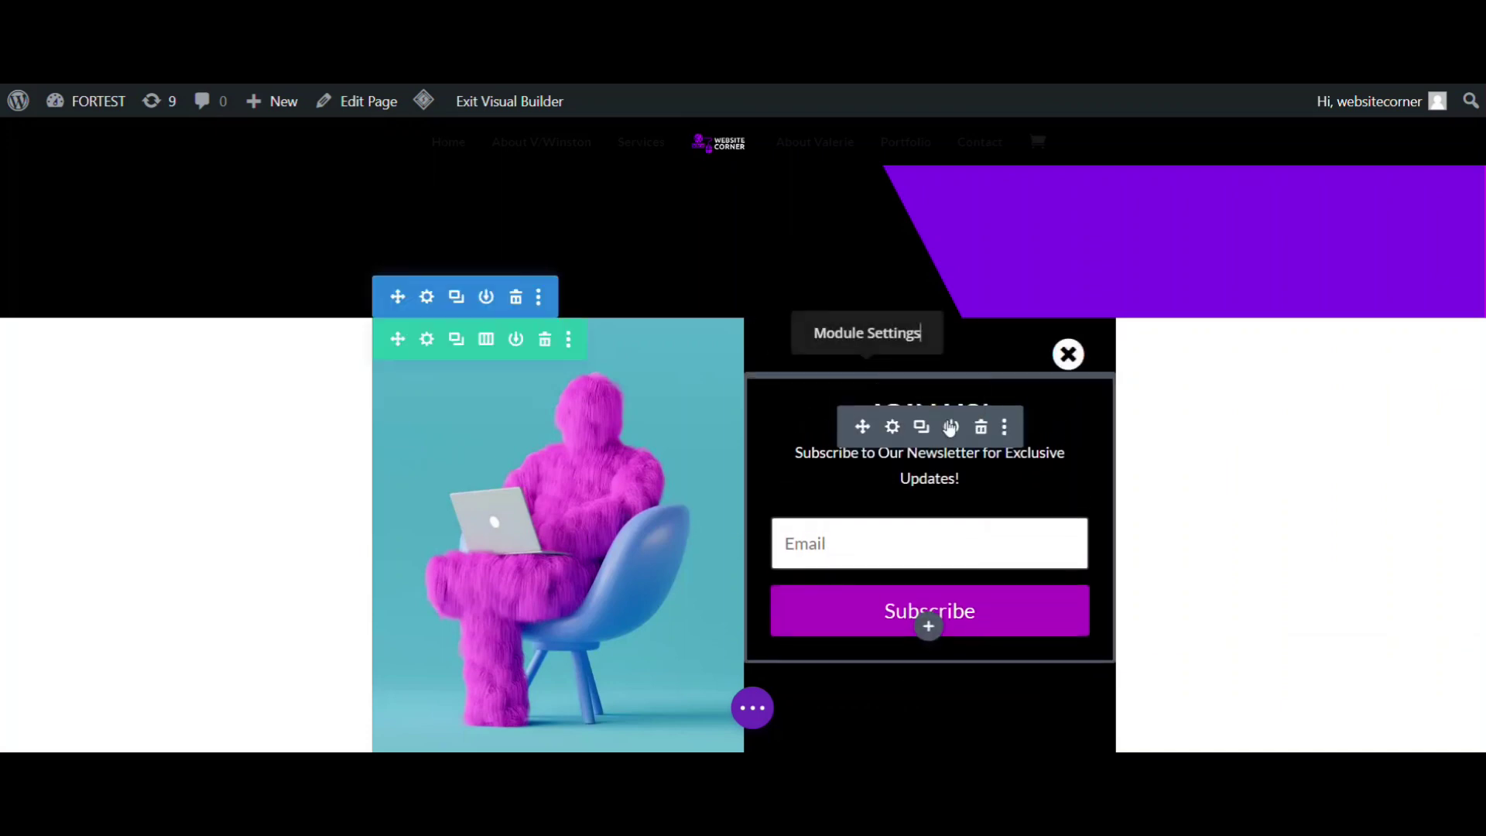
scroll(1424, 615, down, 2)
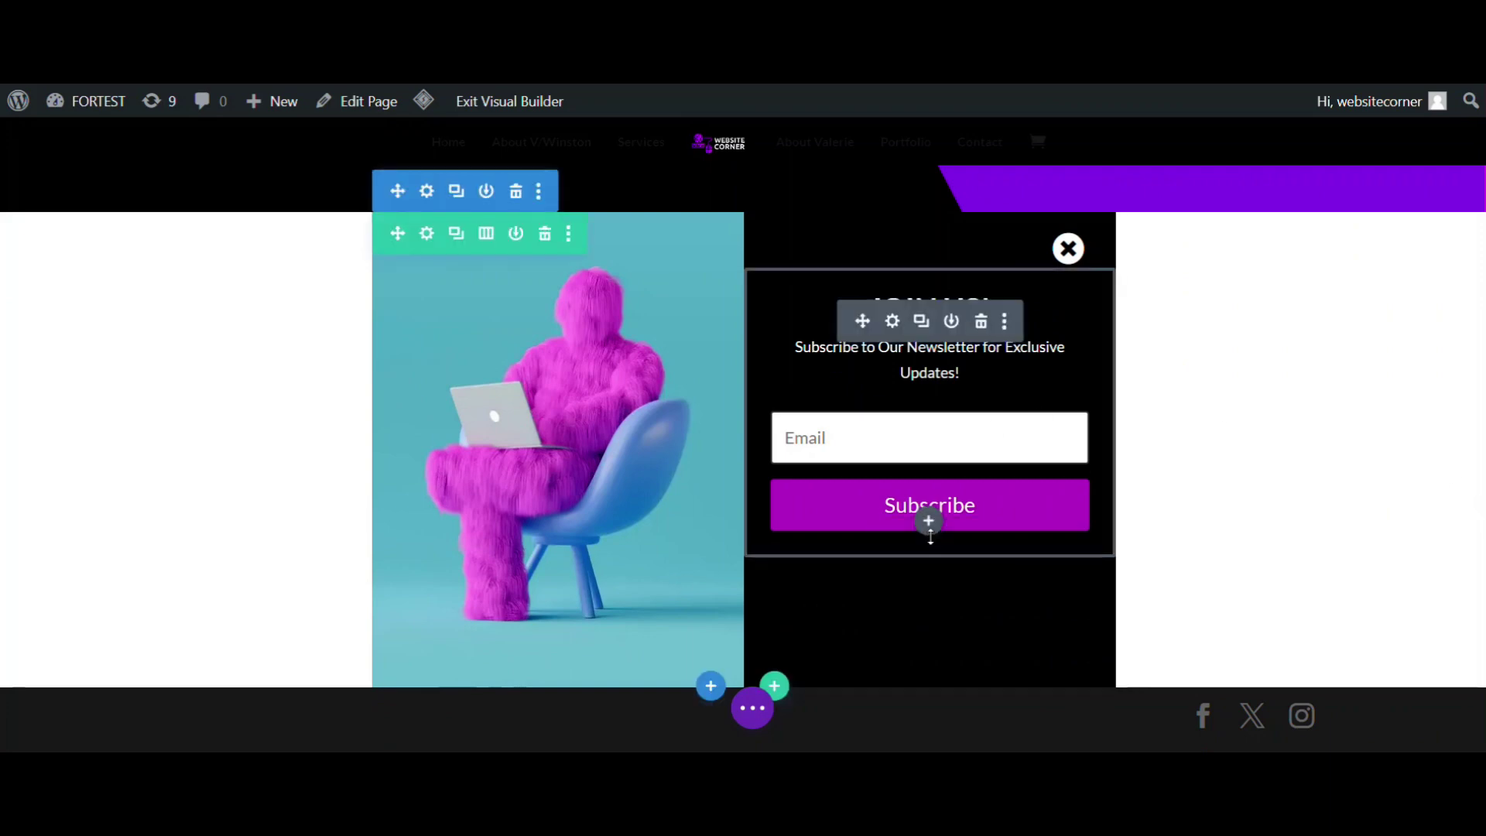
- Add a Button module below Subscribe labelled 'No Thanks'
click(929, 521)
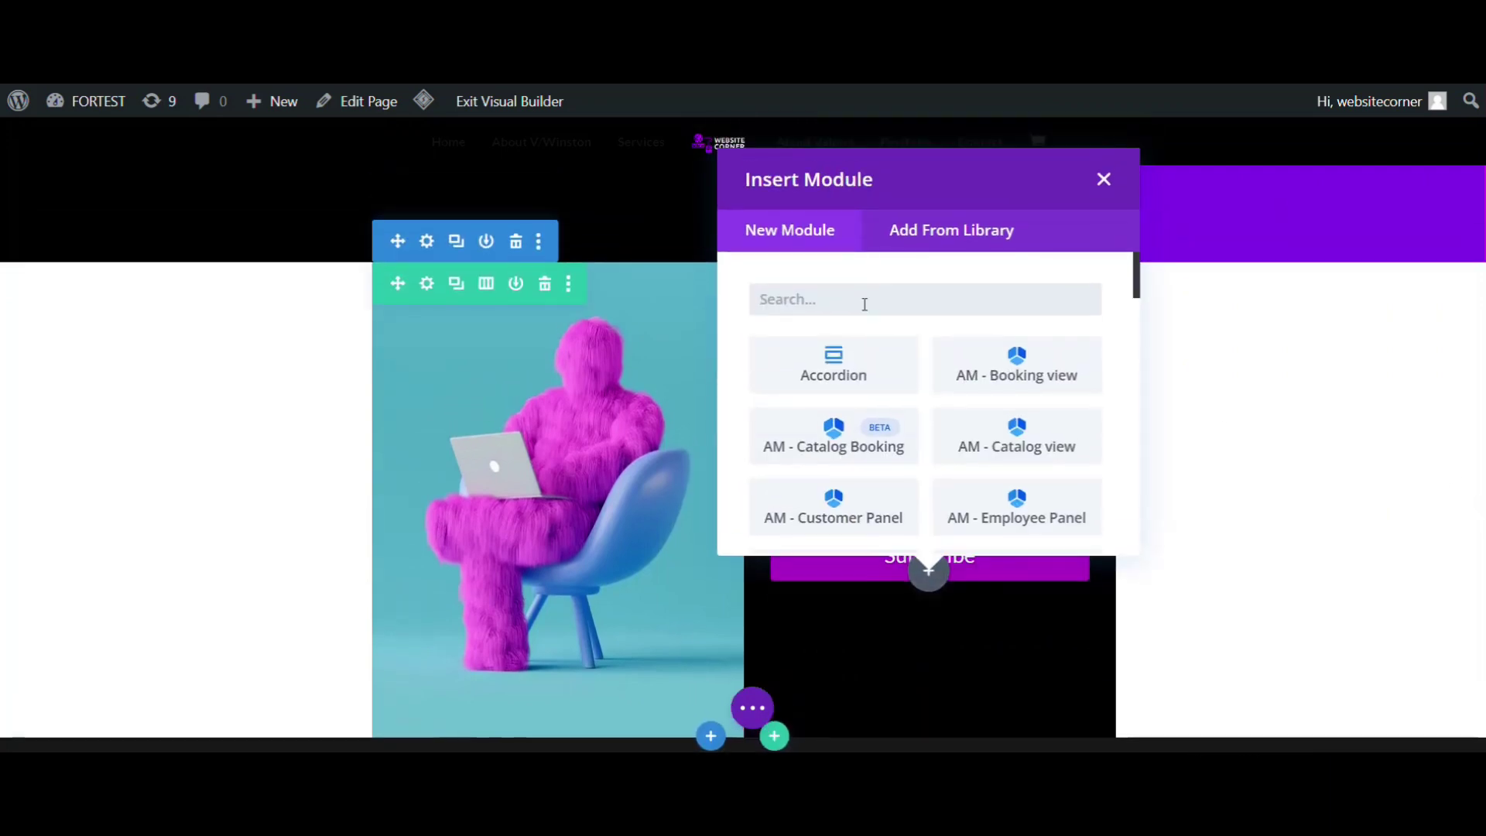
text(bu)
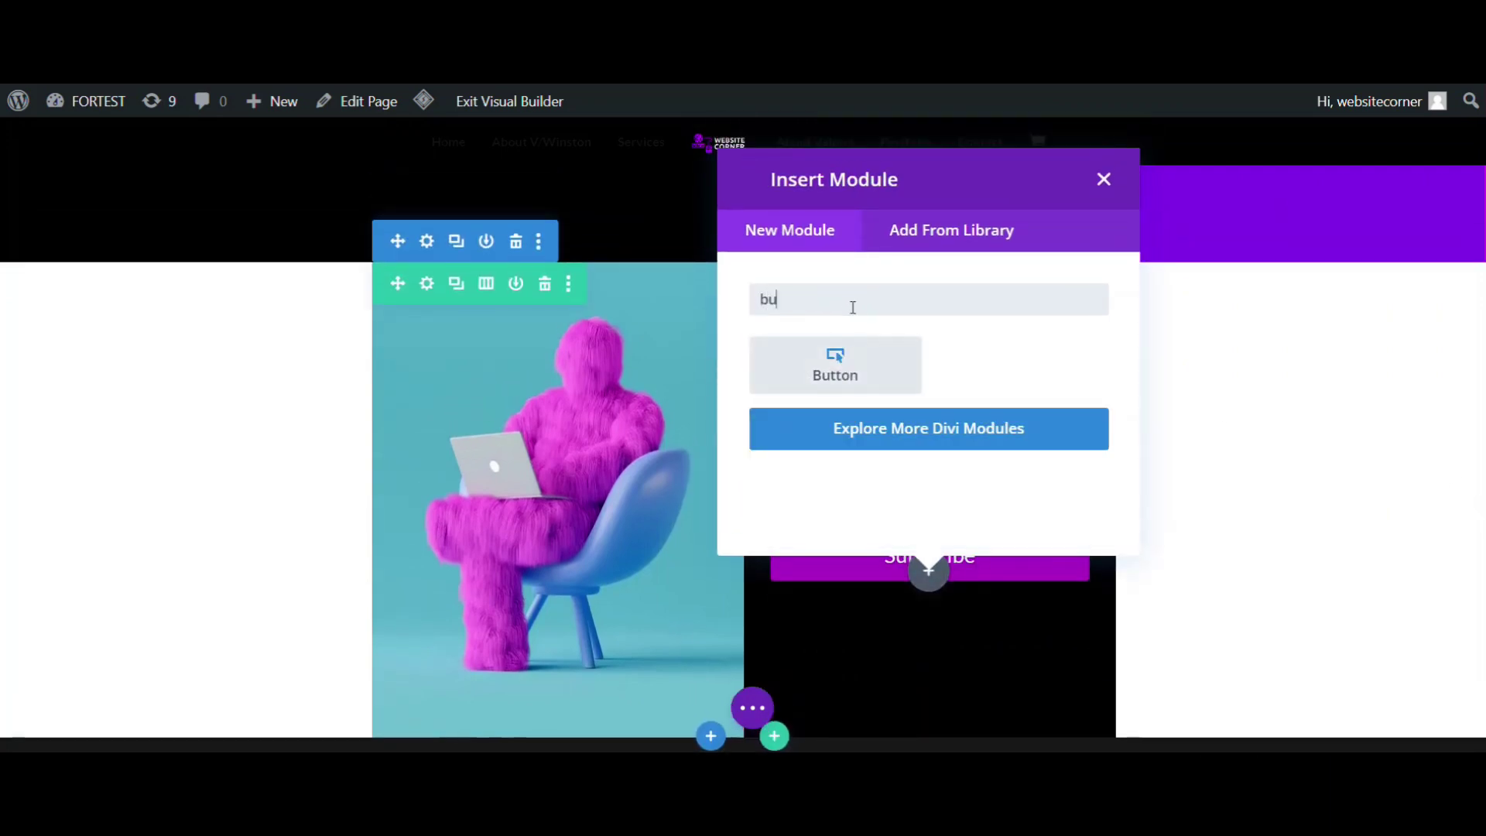
click(827, 373)
click(395, 475)
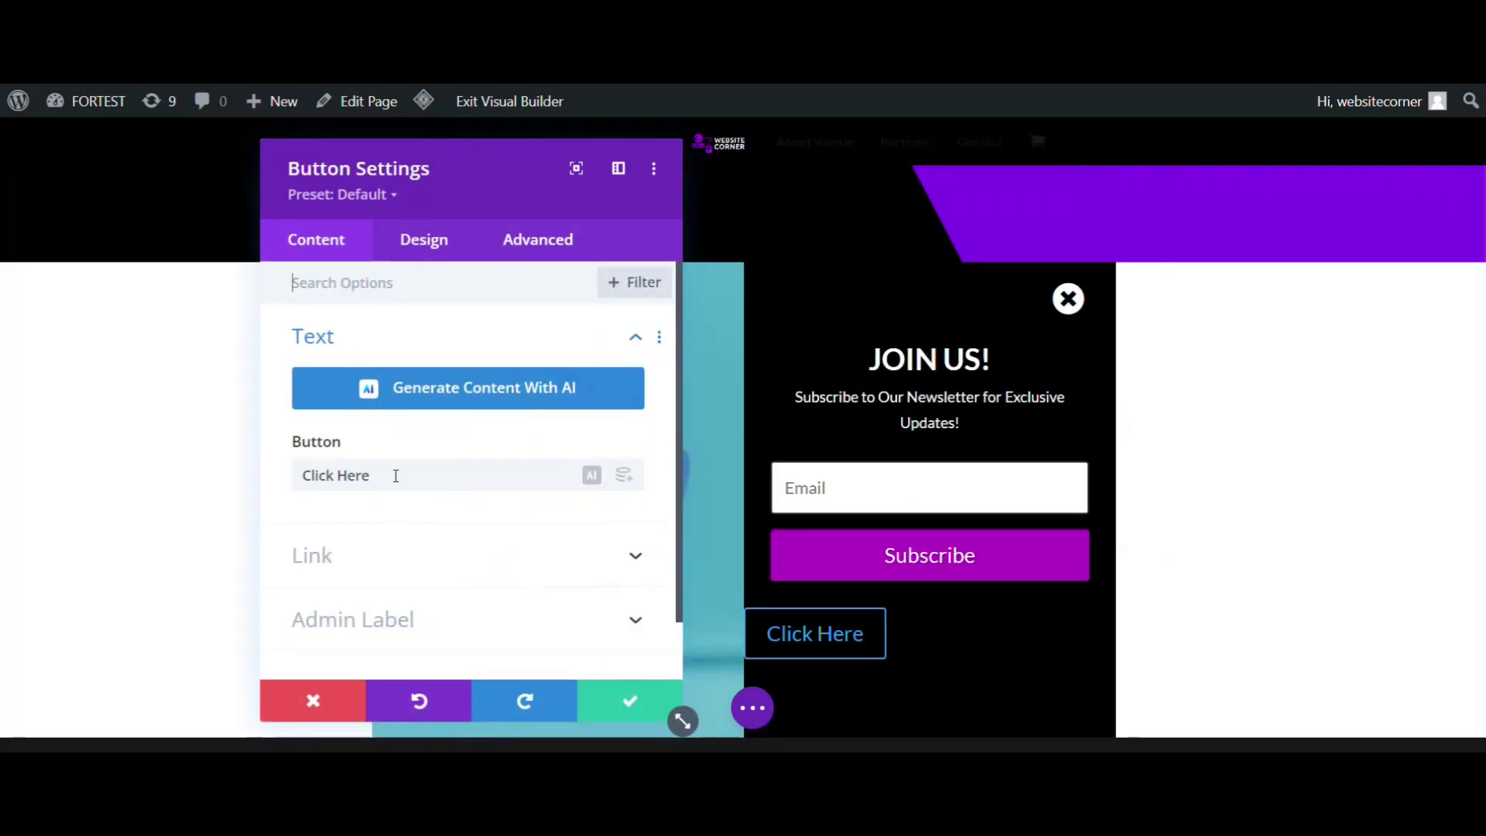
drag(395, 475, 140, 483)
text(No)
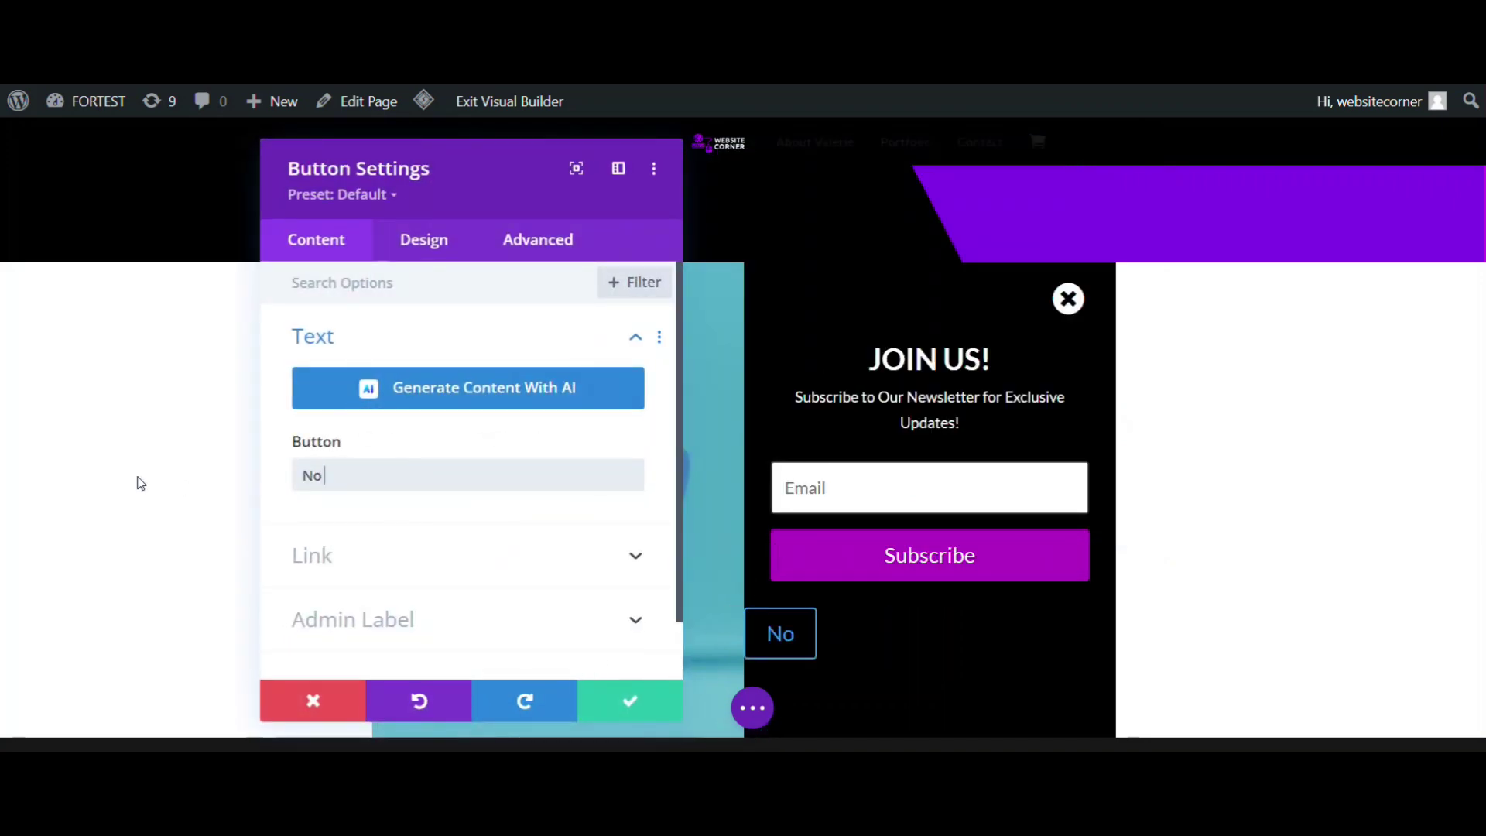
text( Thanks!)
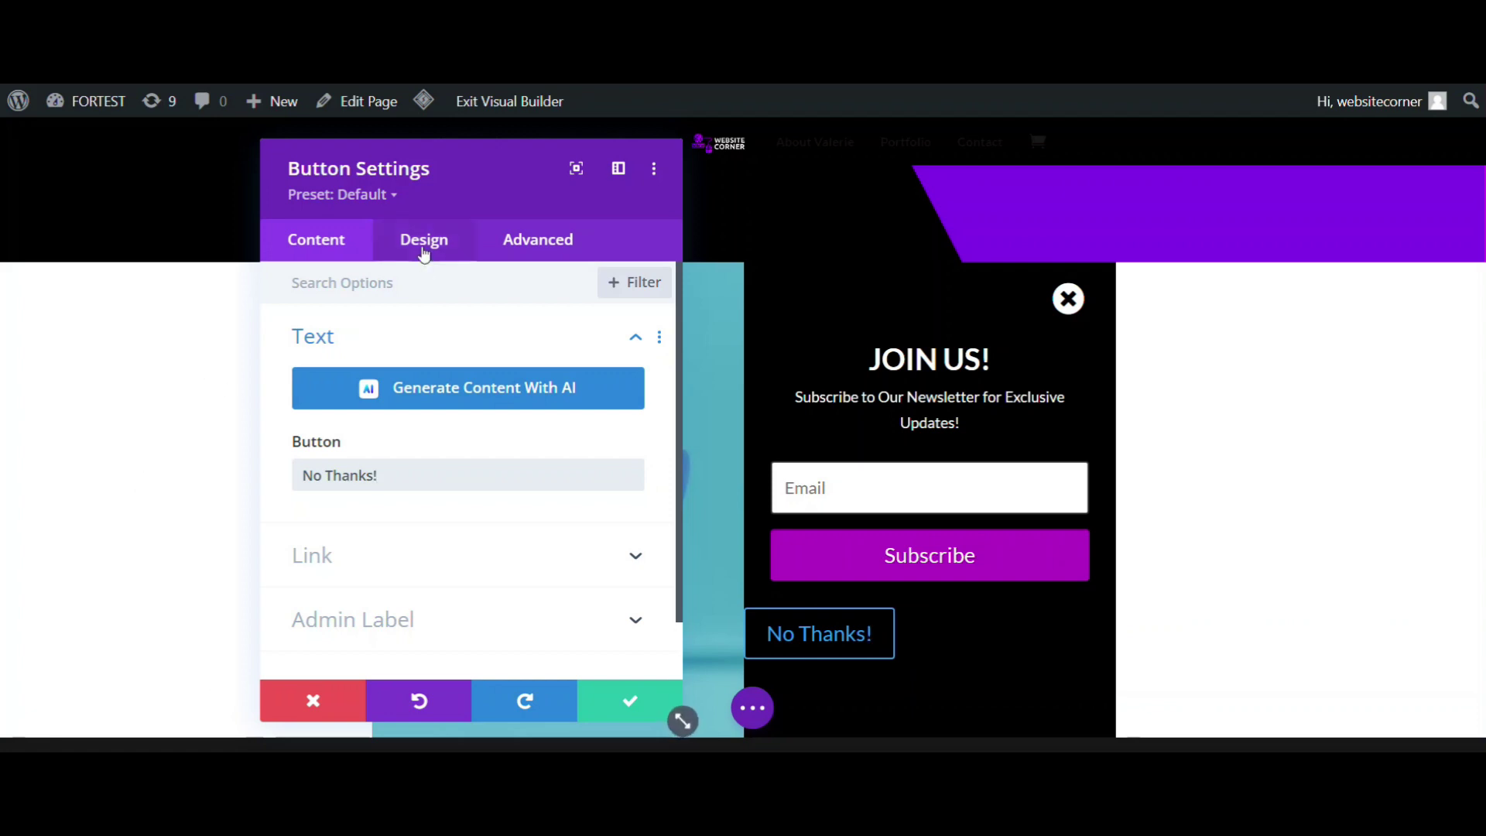
- Centre the No Thanks button with custom styles, white text and 0px border, then save
click(424, 245)
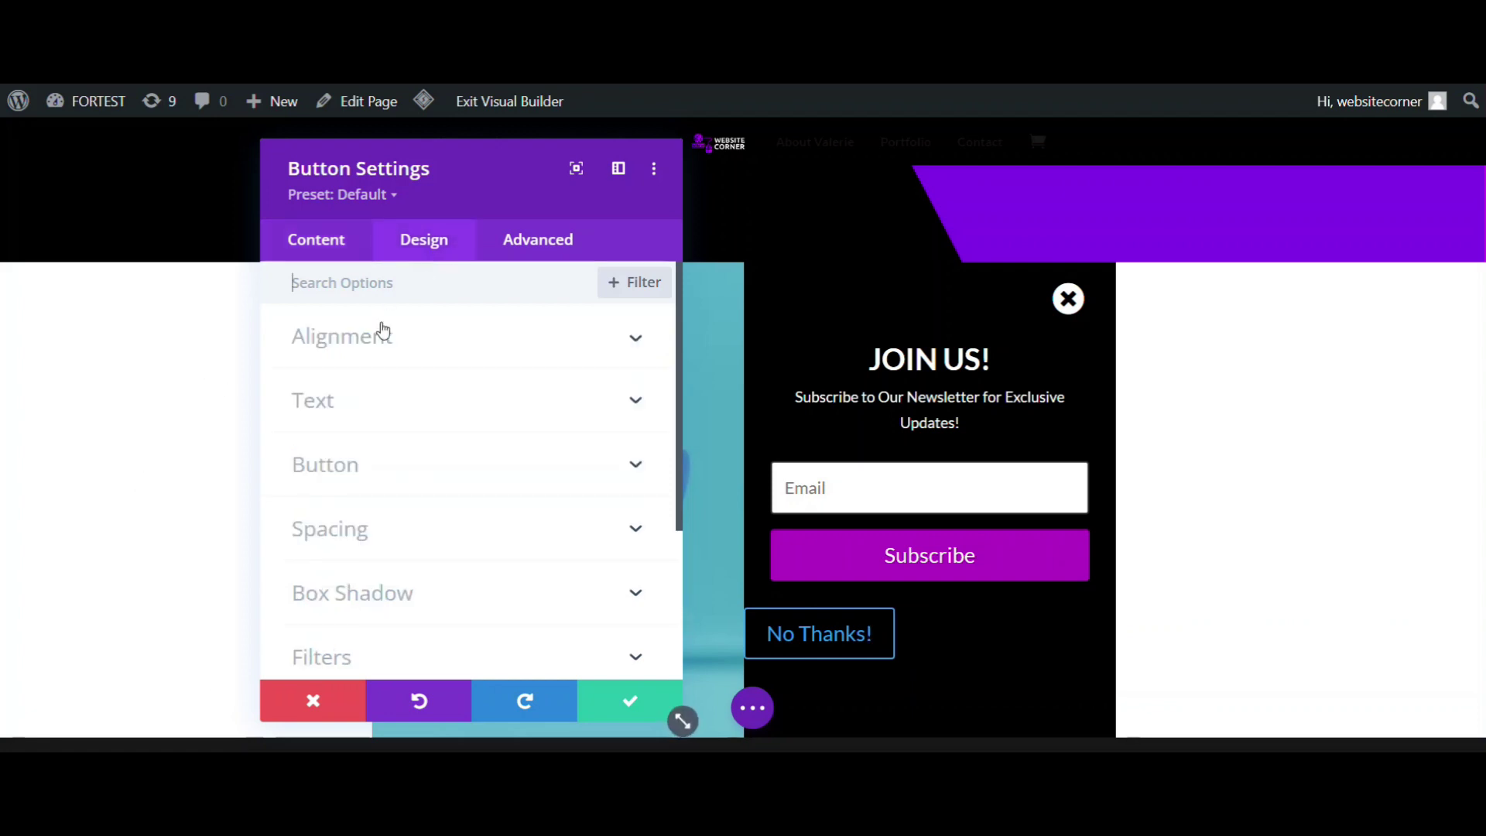
click(456, 418)
click(428, 554)
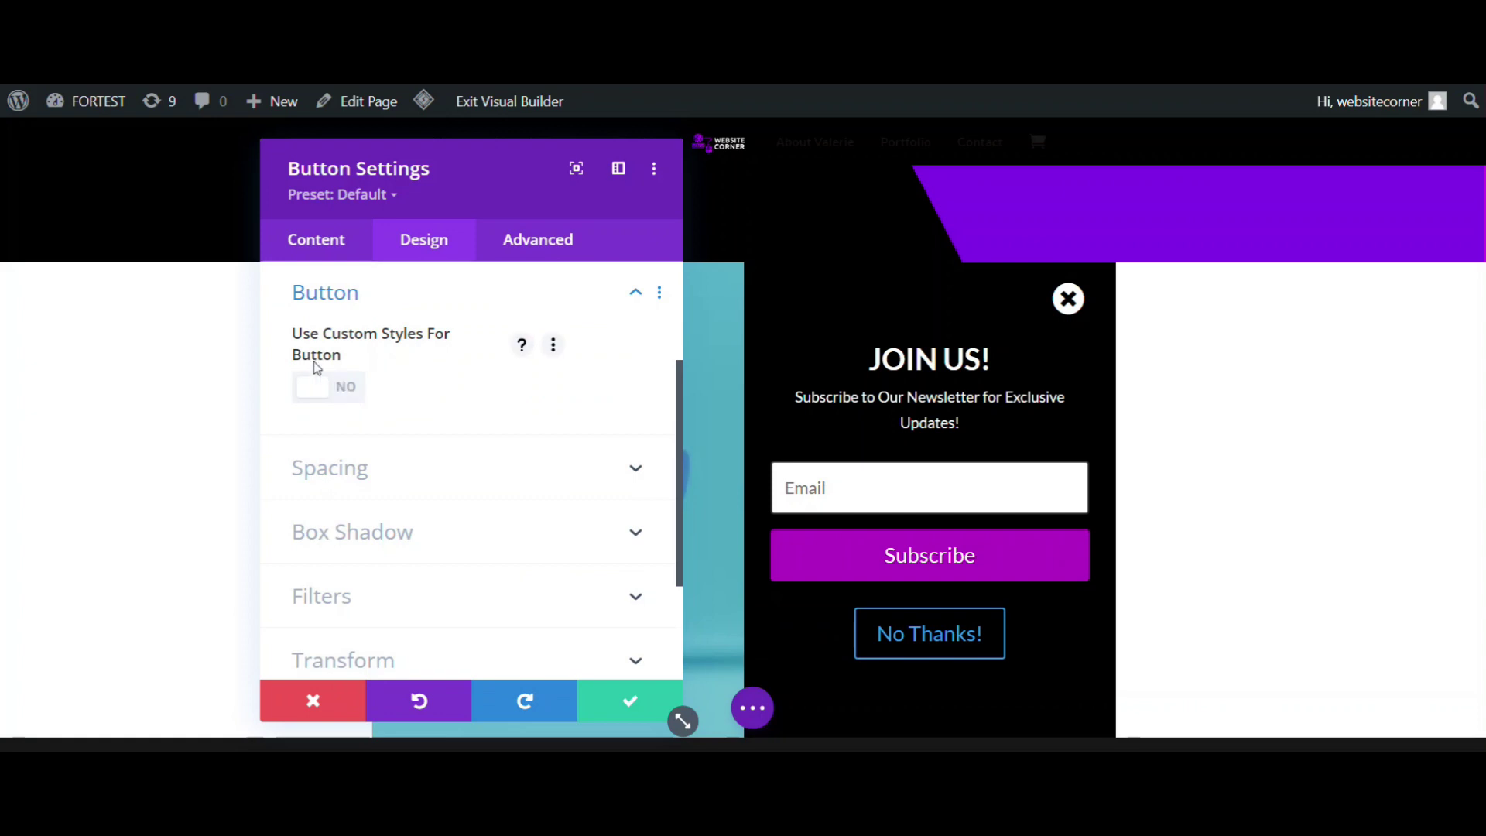
click(329, 386)
scroll(431, 431, down, 3)
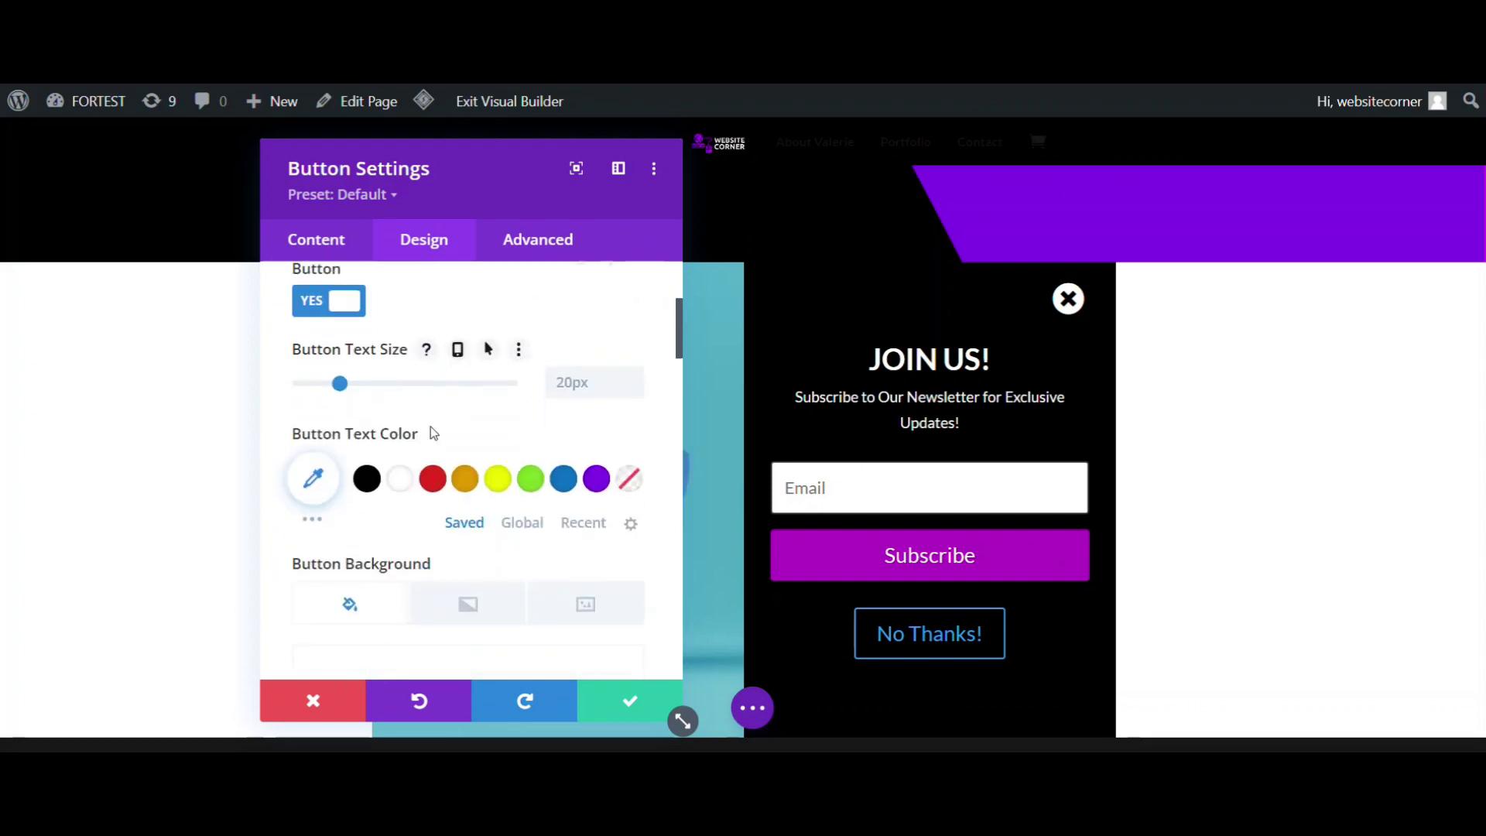
click(399, 460)
scroll(555, 567, down, 5)
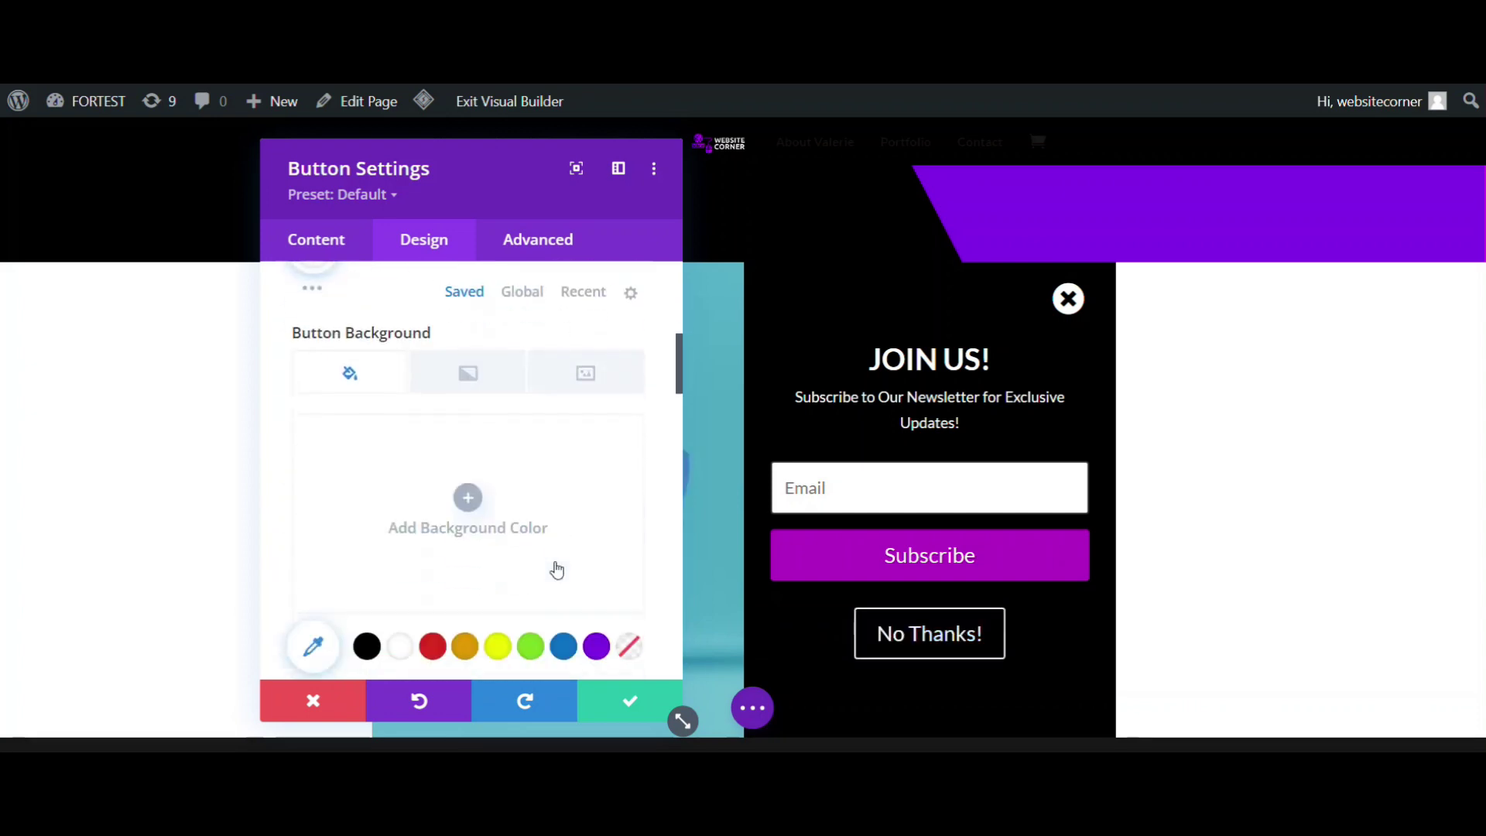
click(632, 561)
click(631, 561)
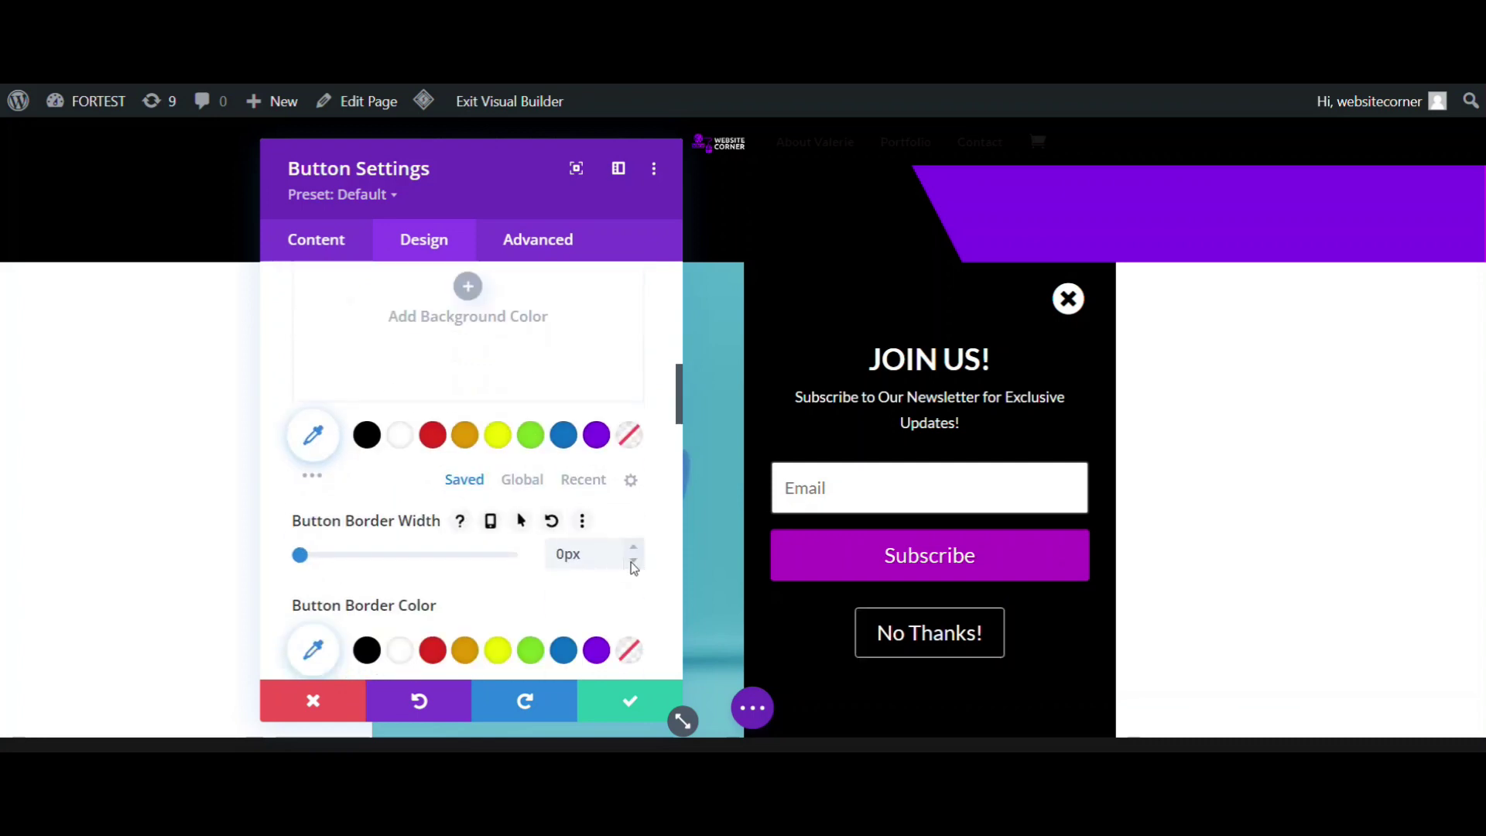
click(632, 704)
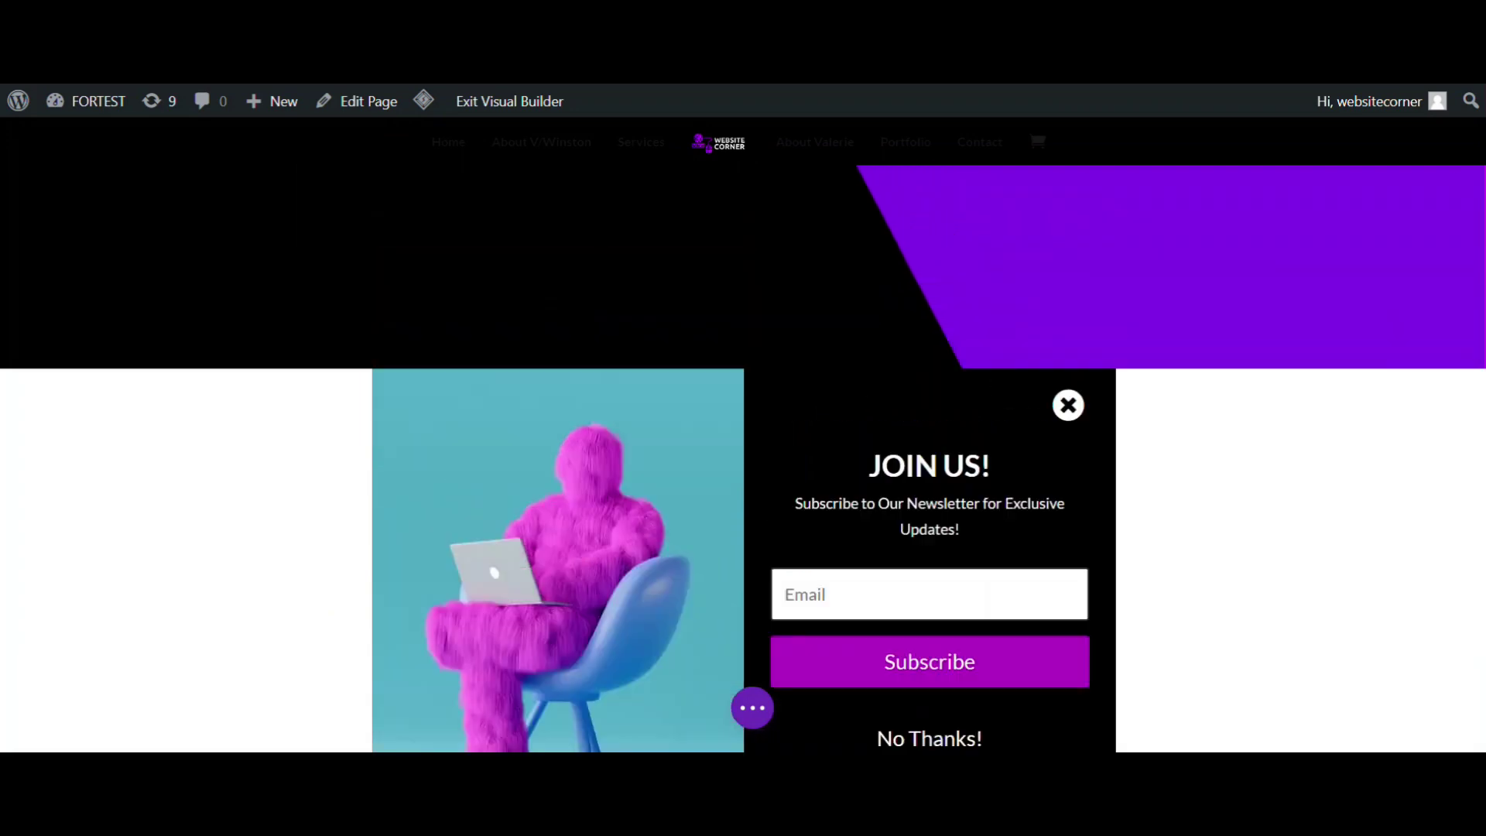
scroll(431, 285, down, 3)
scroll(431, 285, up, 2)
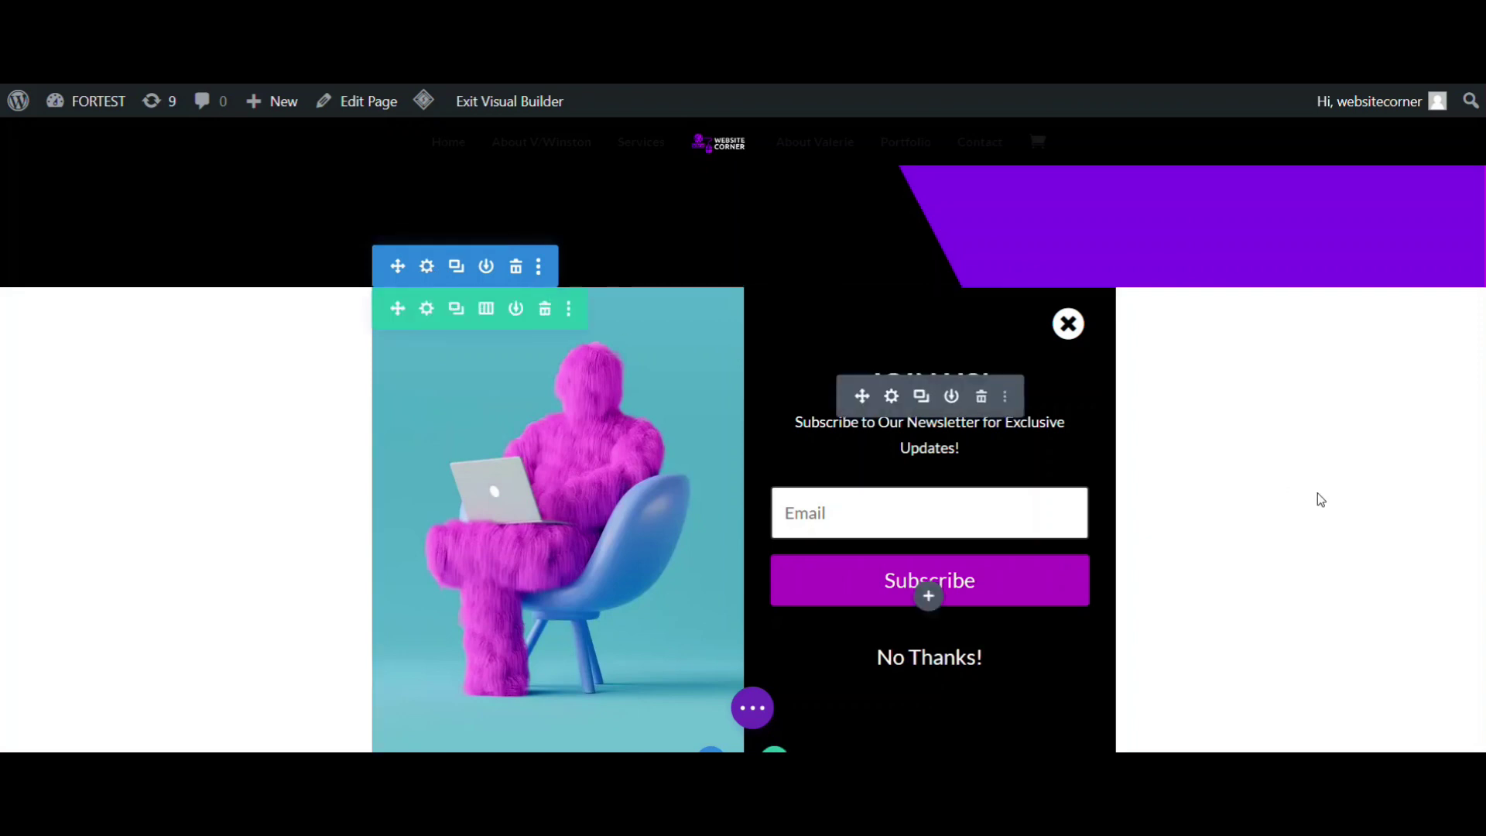
- Set the popup section's position type to fixed
scroll(1320, 495, up, 5)
scroll(1316, 490, down, 4)
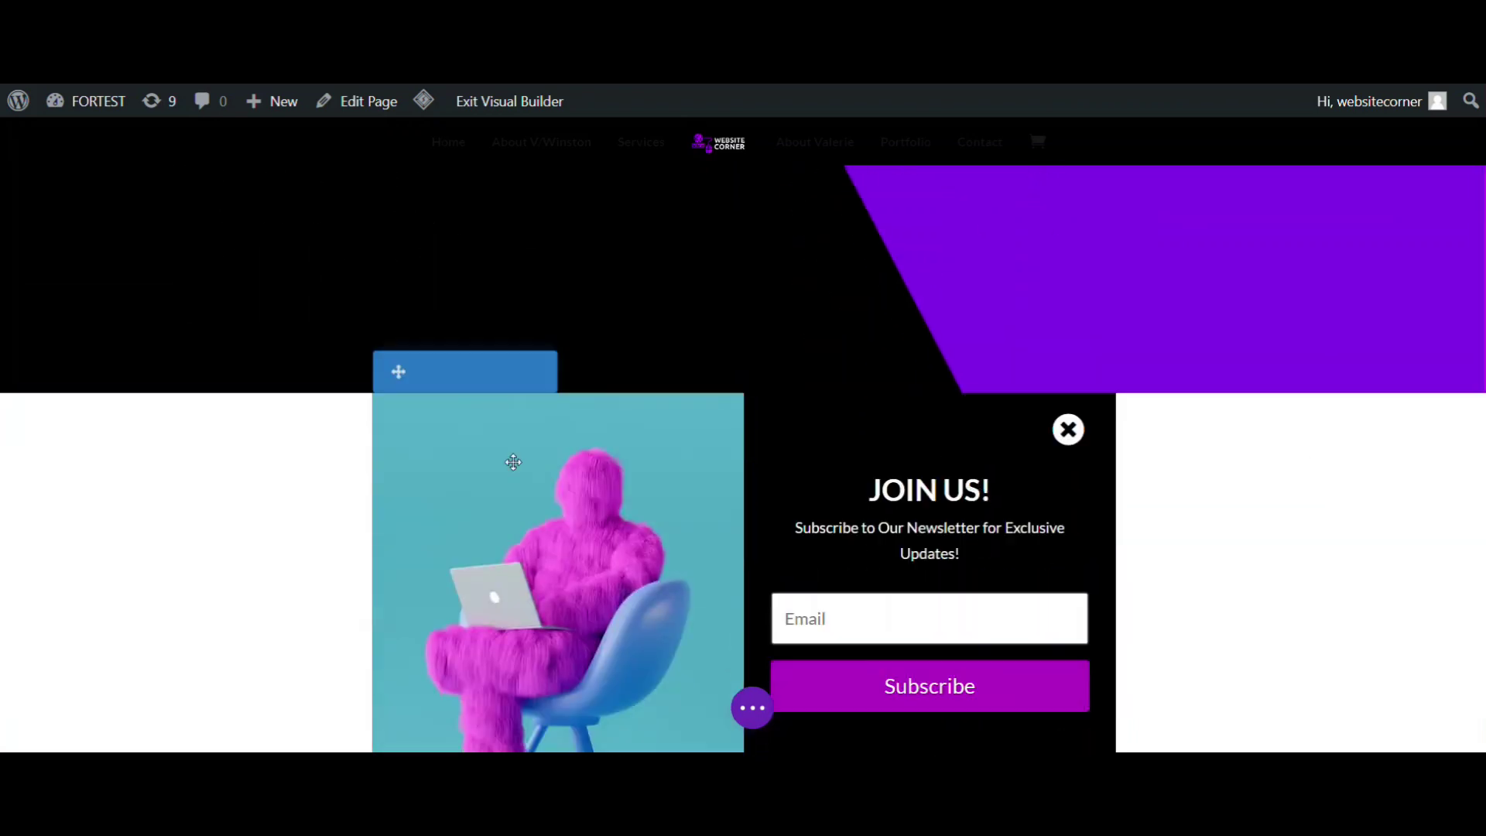
click(425, 373)
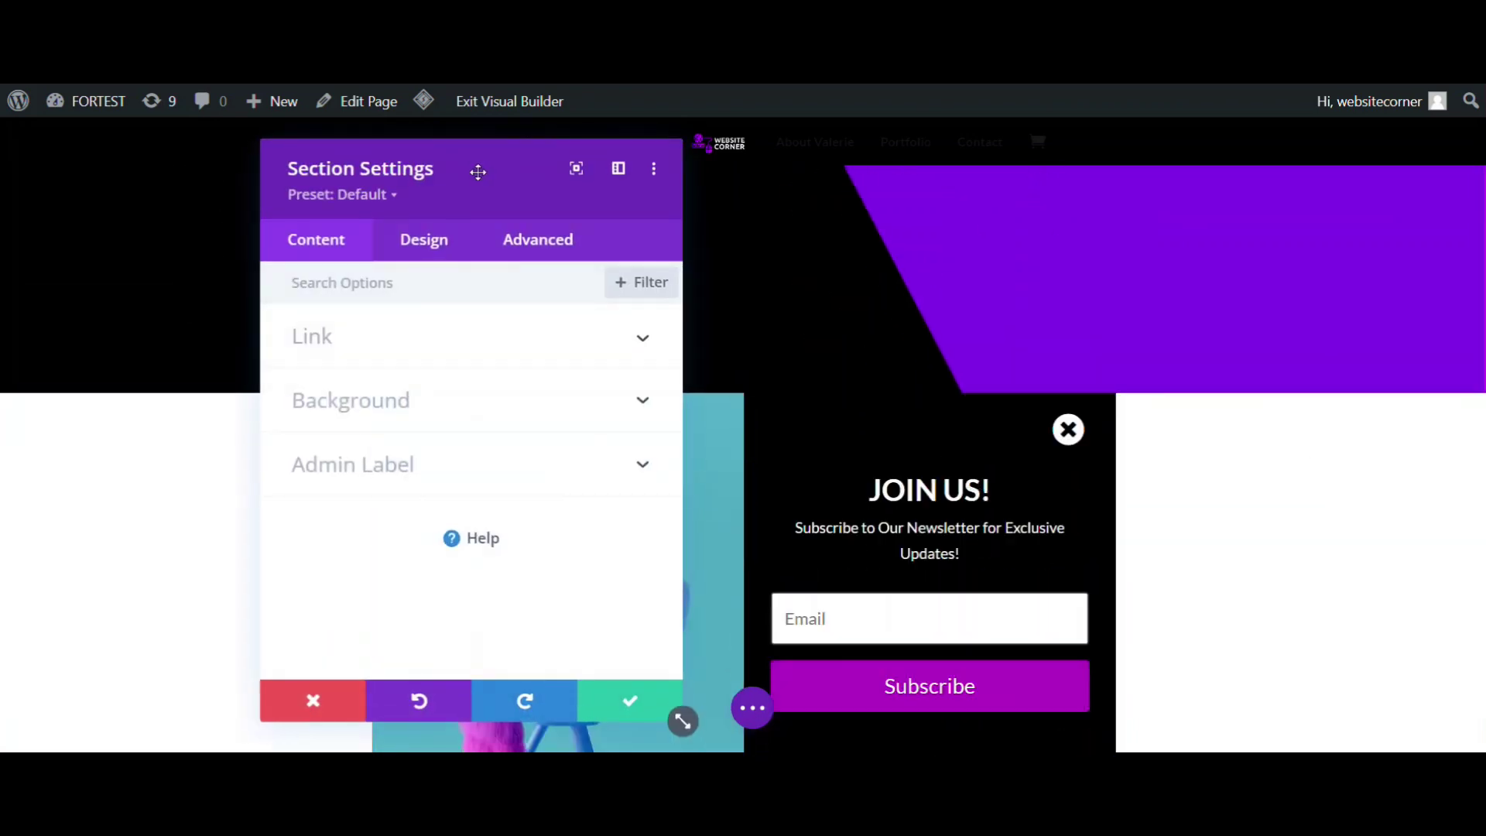
drag(481, 166, 233, 167)
click(292, 237)
scroll(289, 504, down, 2)
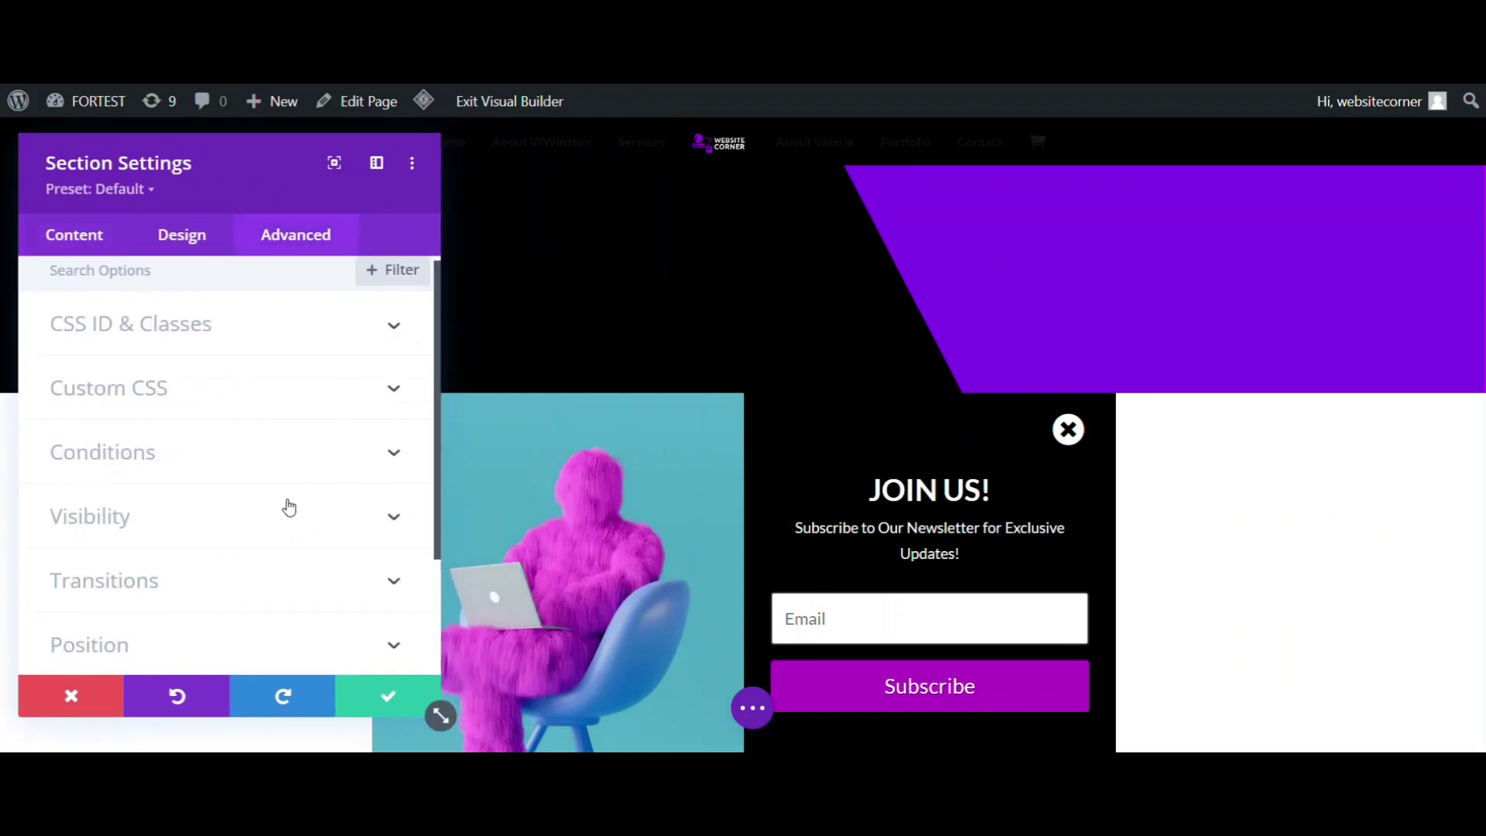
click(248, 546)
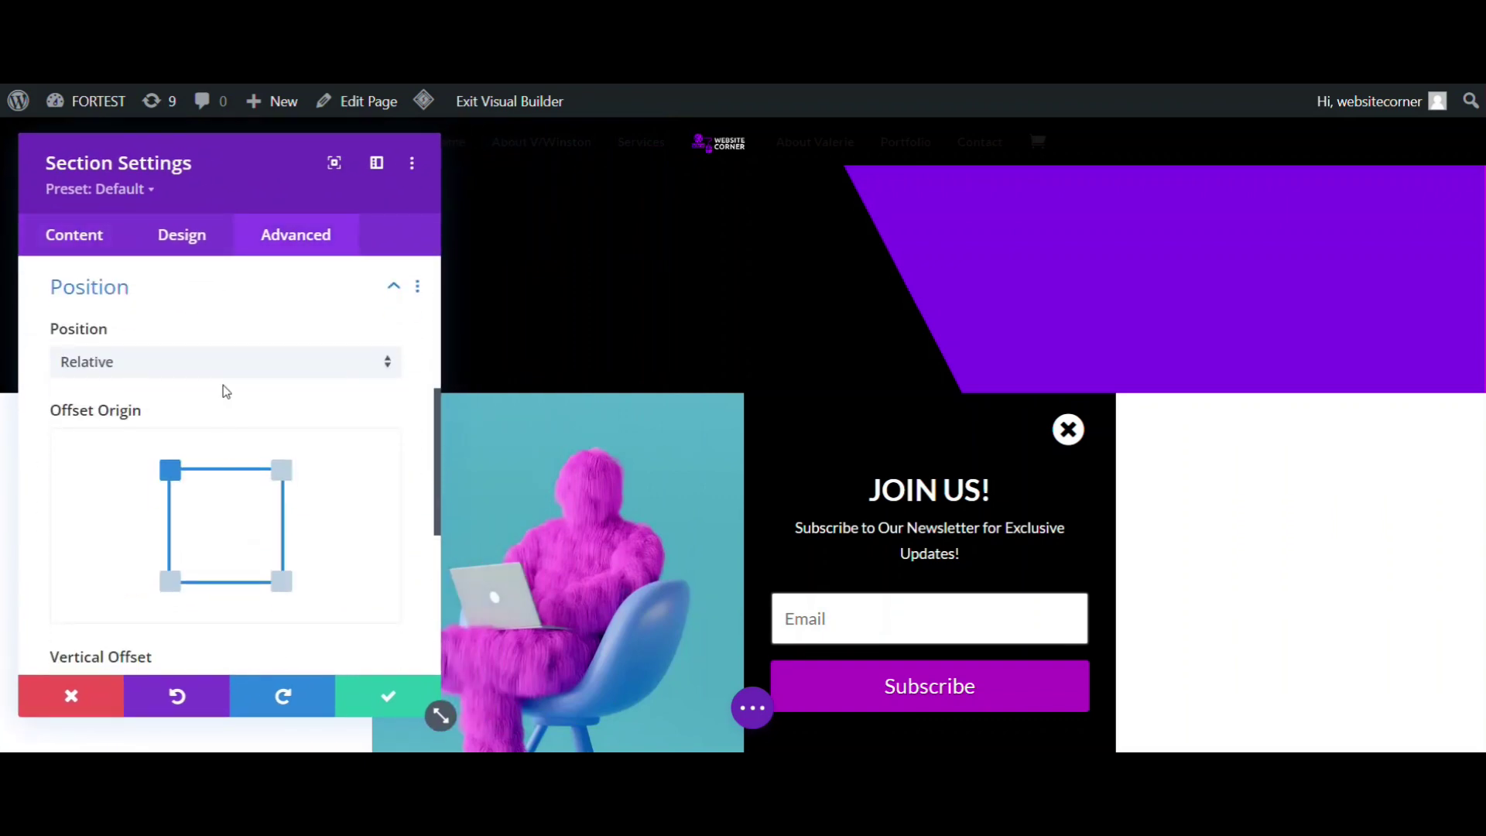
click(232, 368)
click(203, 506)
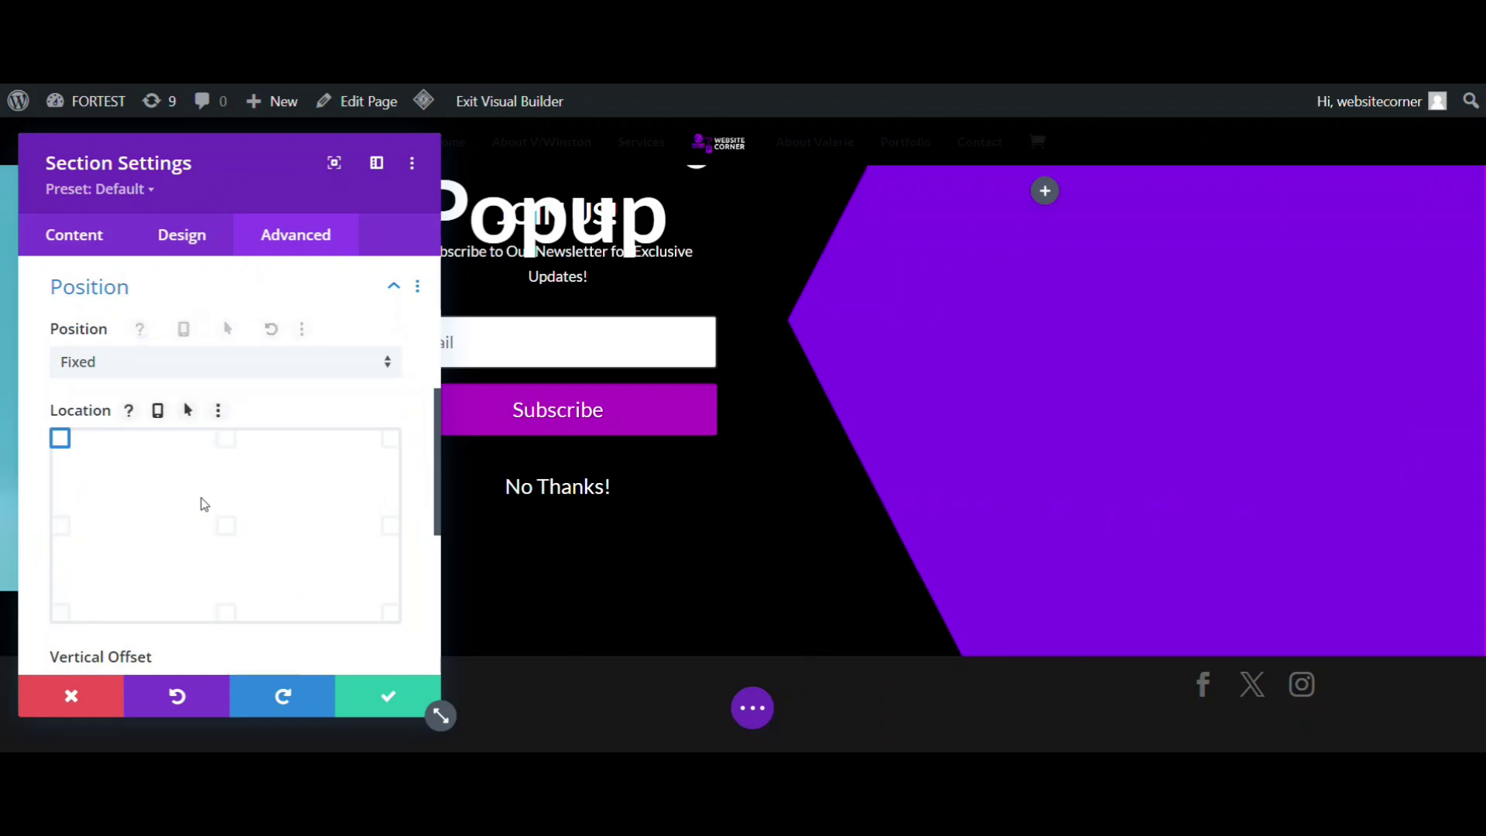
- Anchor the fixed popup to the screen centre and set its Z Index to 100
drag(253, 170, 1086, 223)
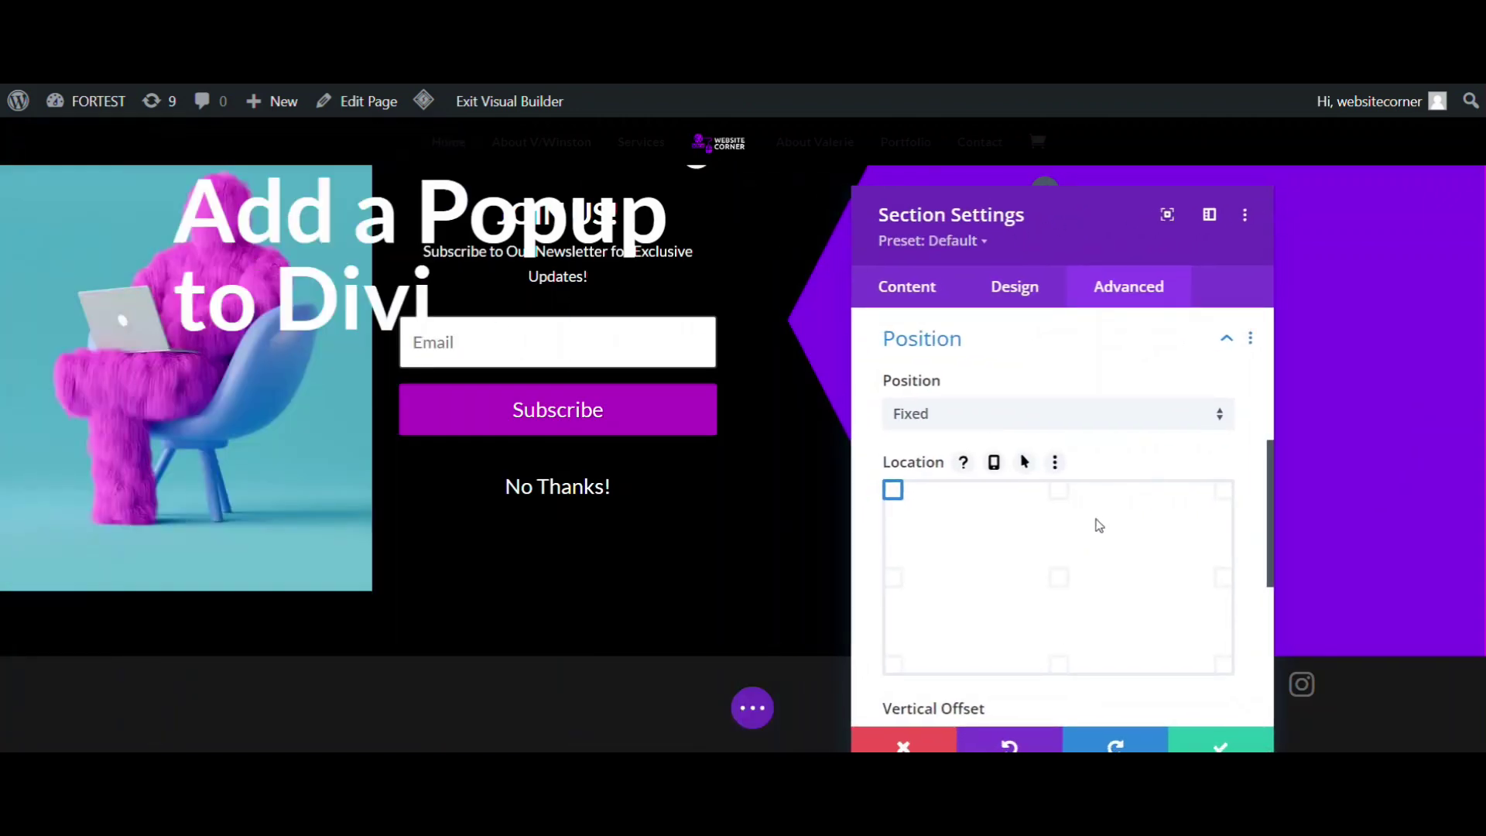
scroll(1091, 519, down, 3)
scroll(1068, 433, up, 2)
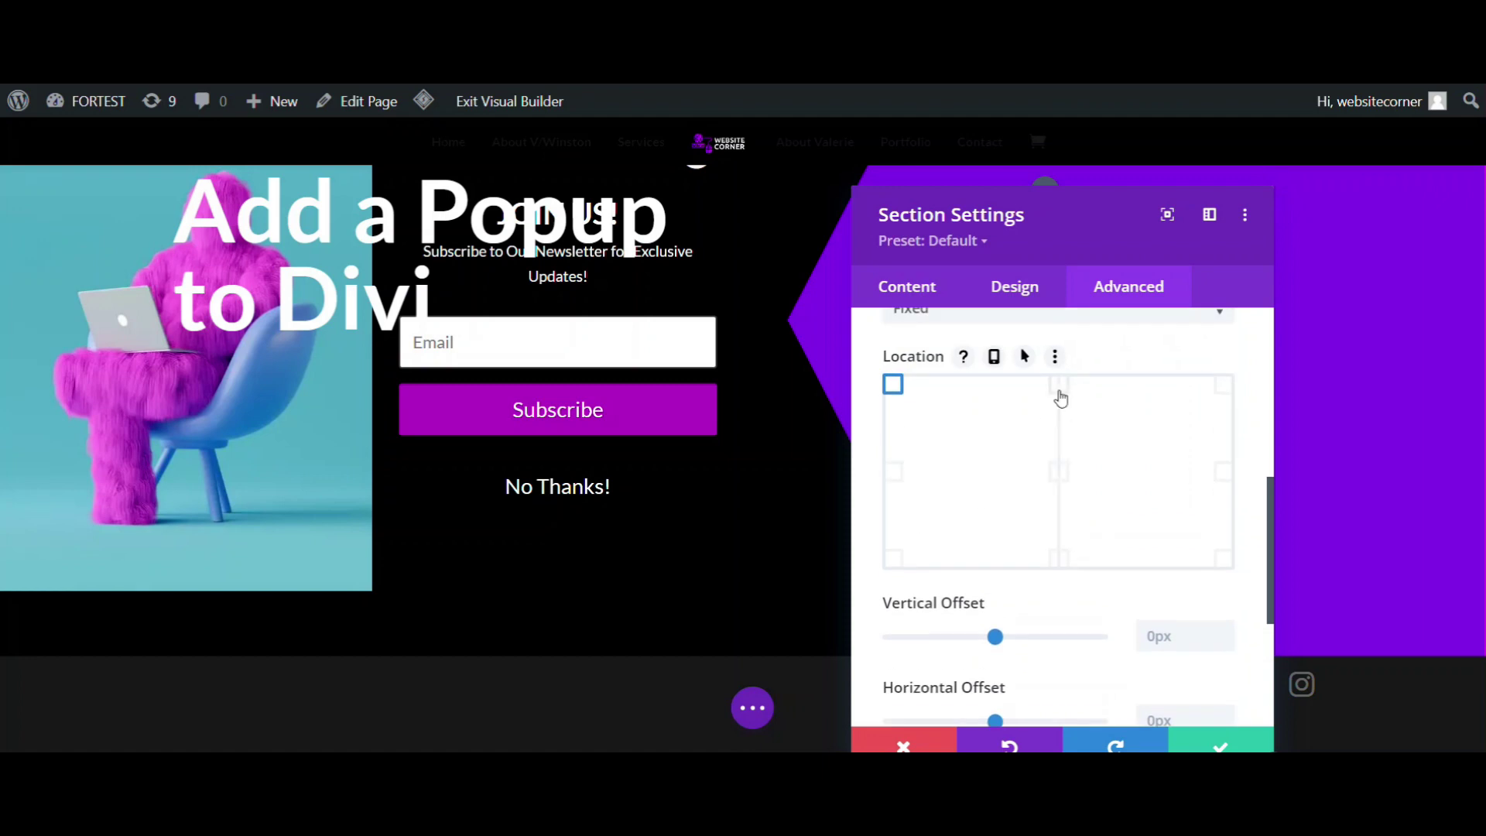
click(1059, 384)
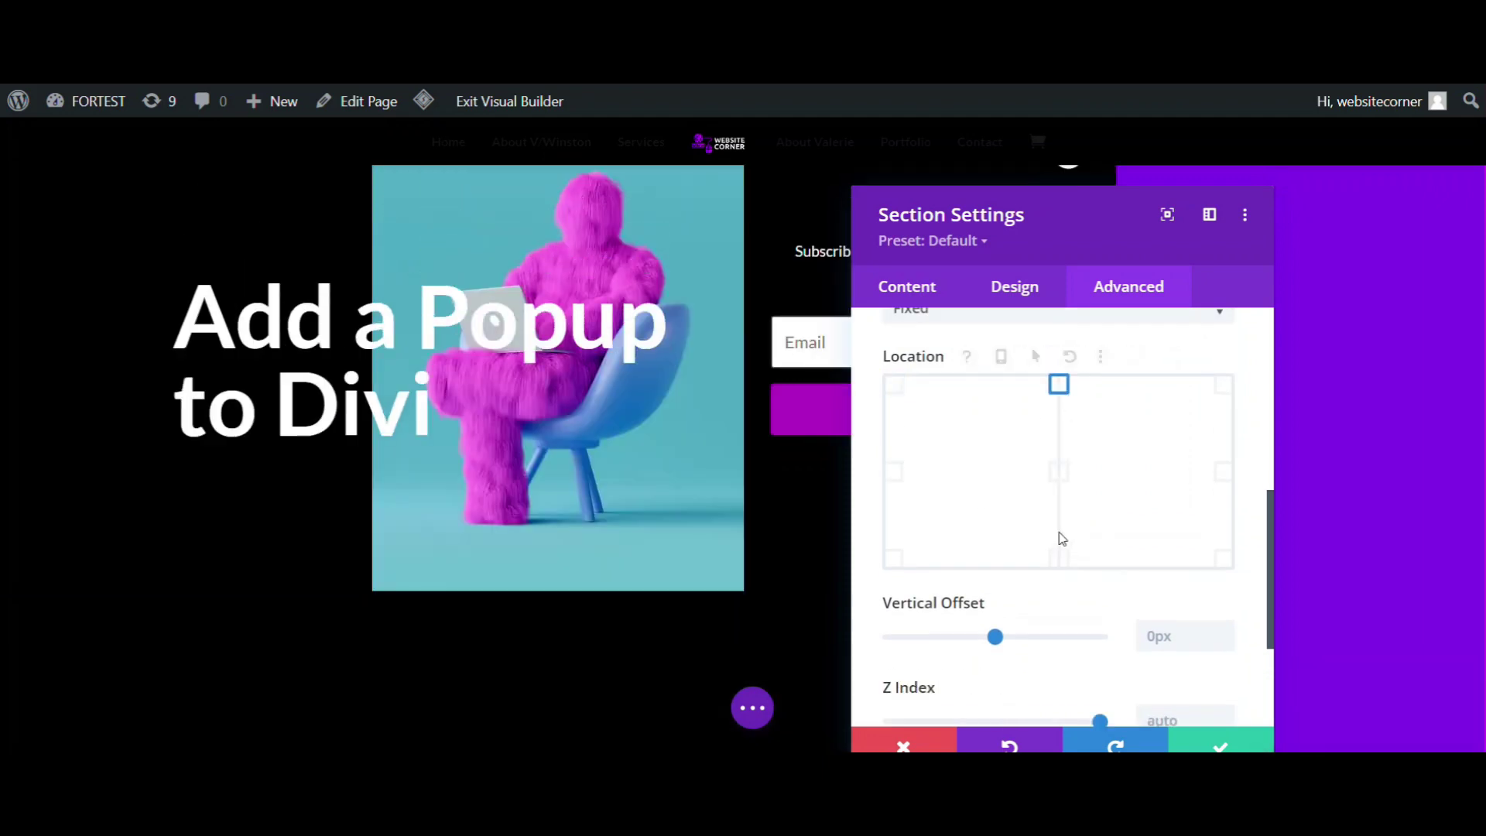
click(1061, 479)
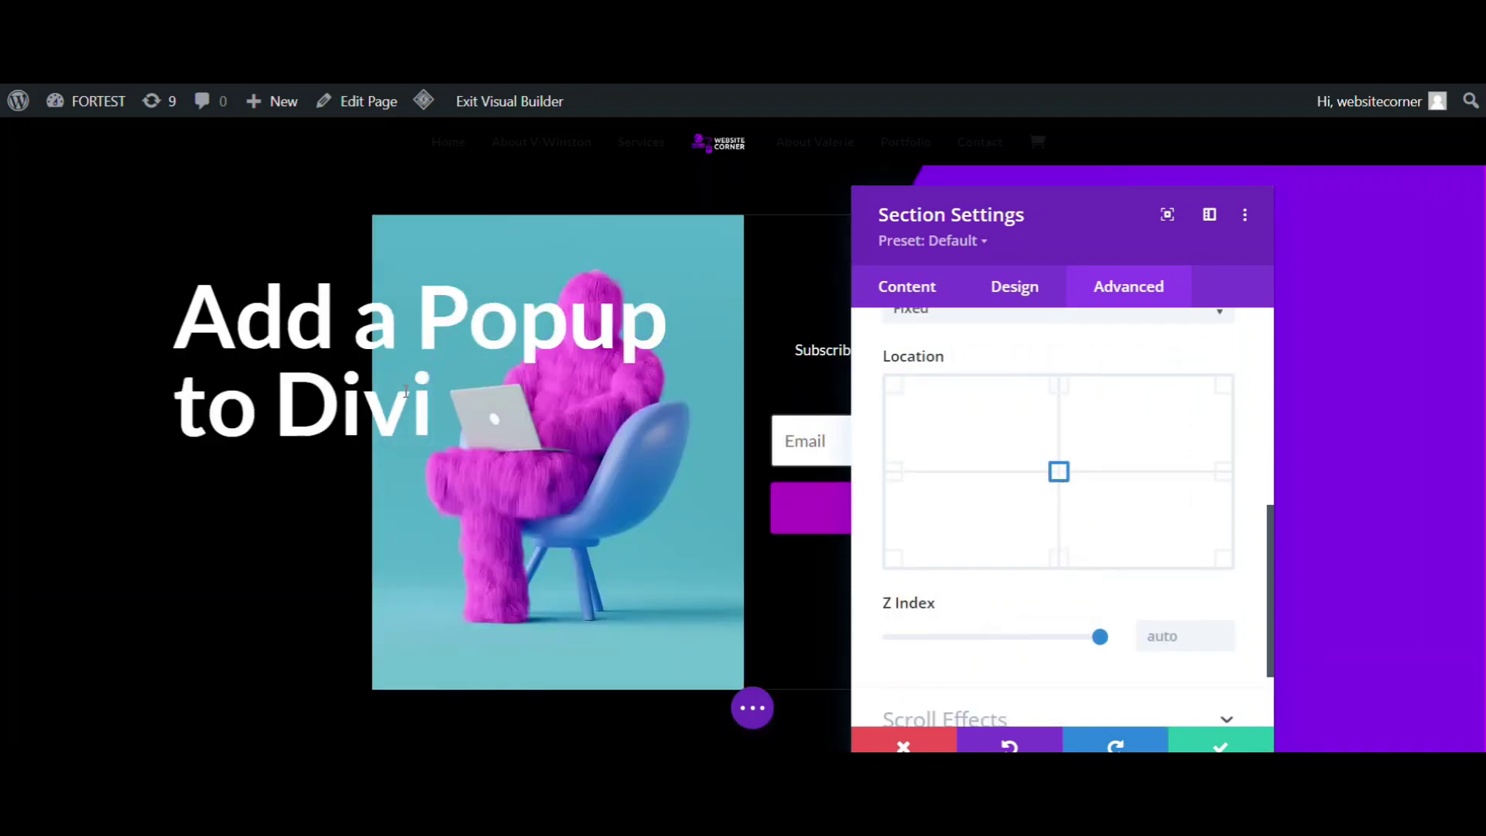
scroll(1115, 523, down, 2)
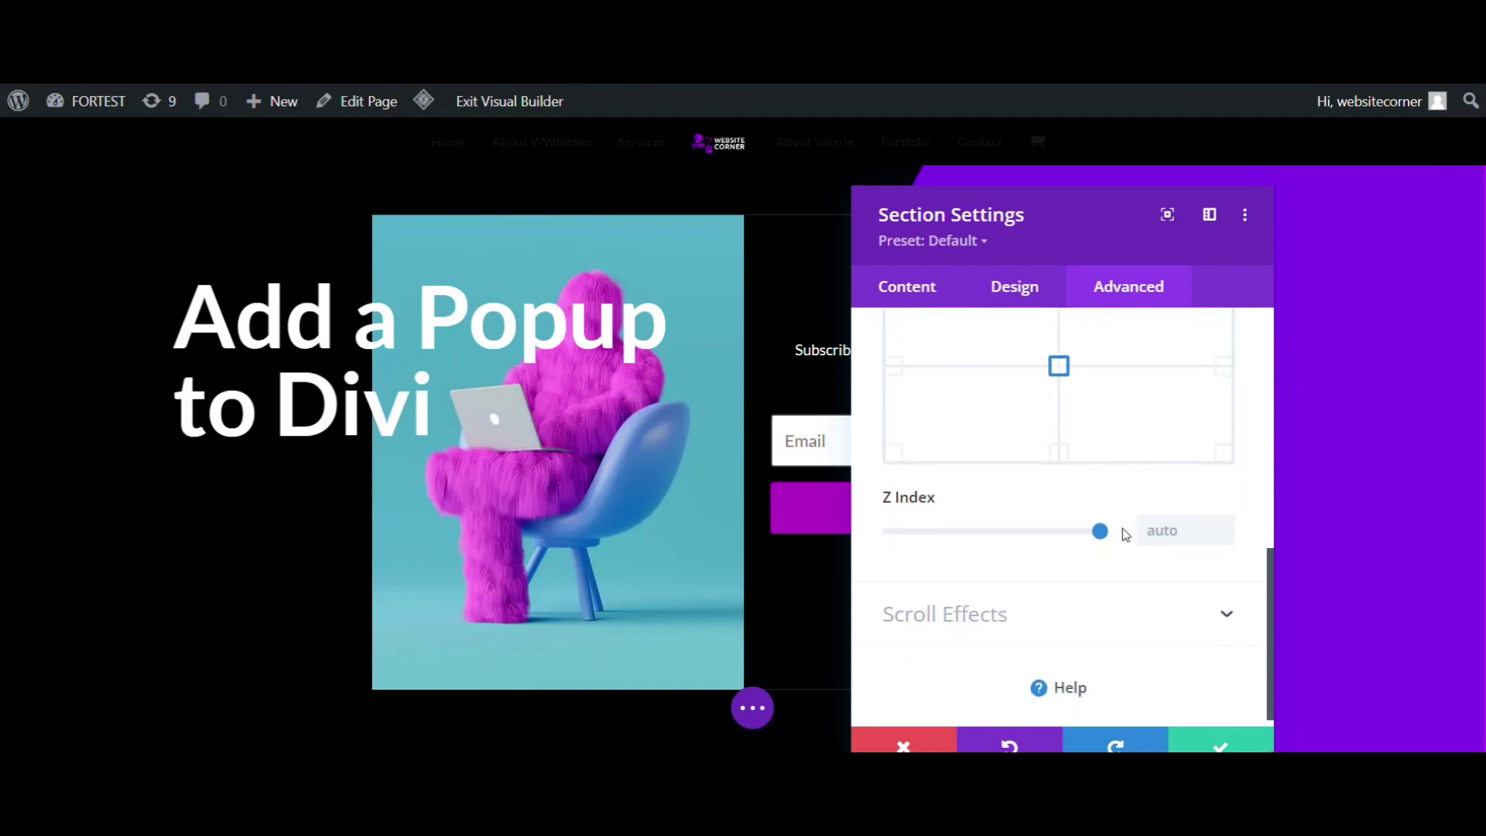
click(1148, 534)
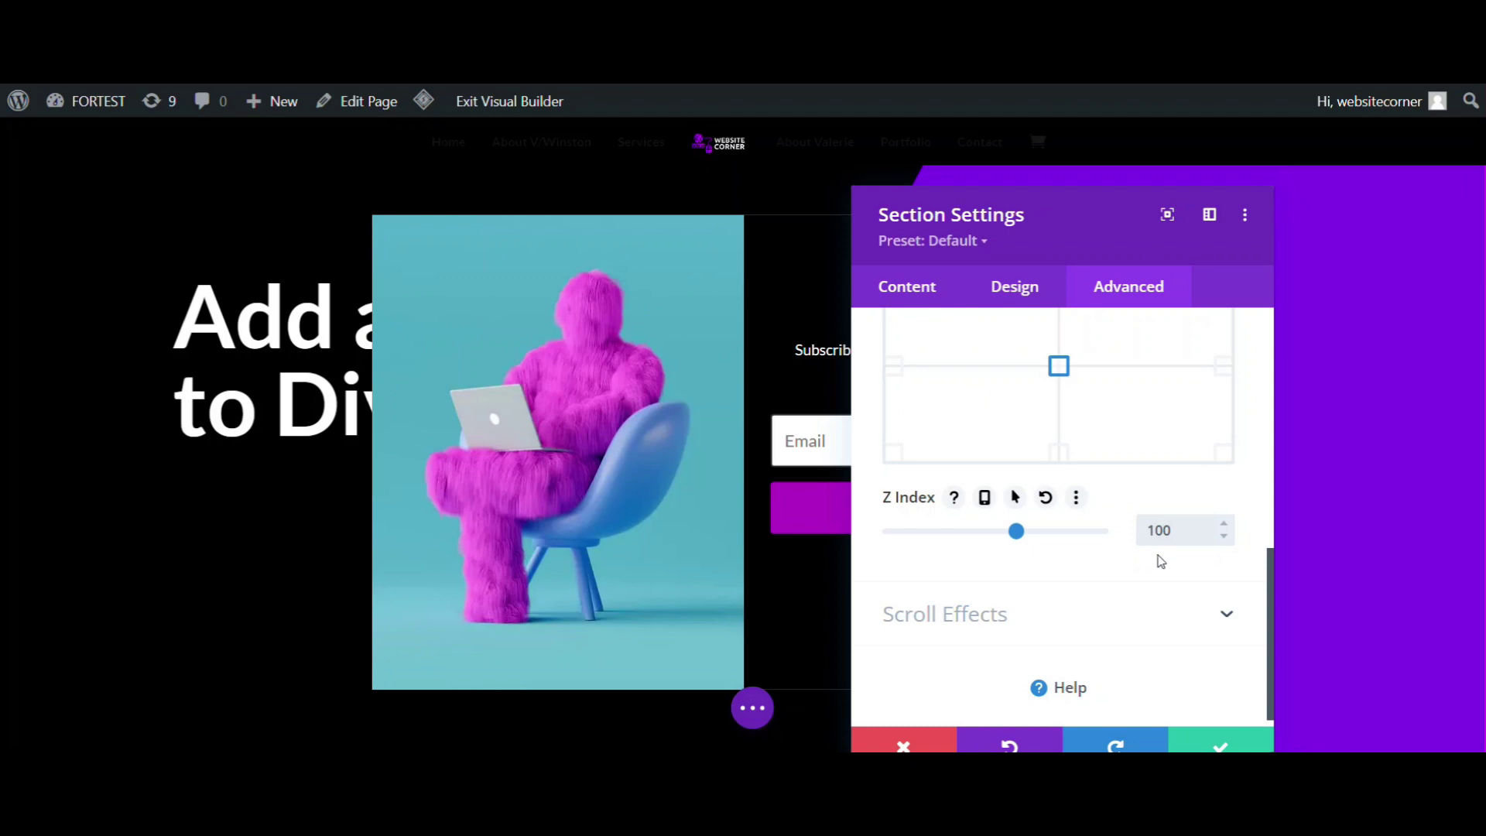
drag(1093, 217, 1213, 193)
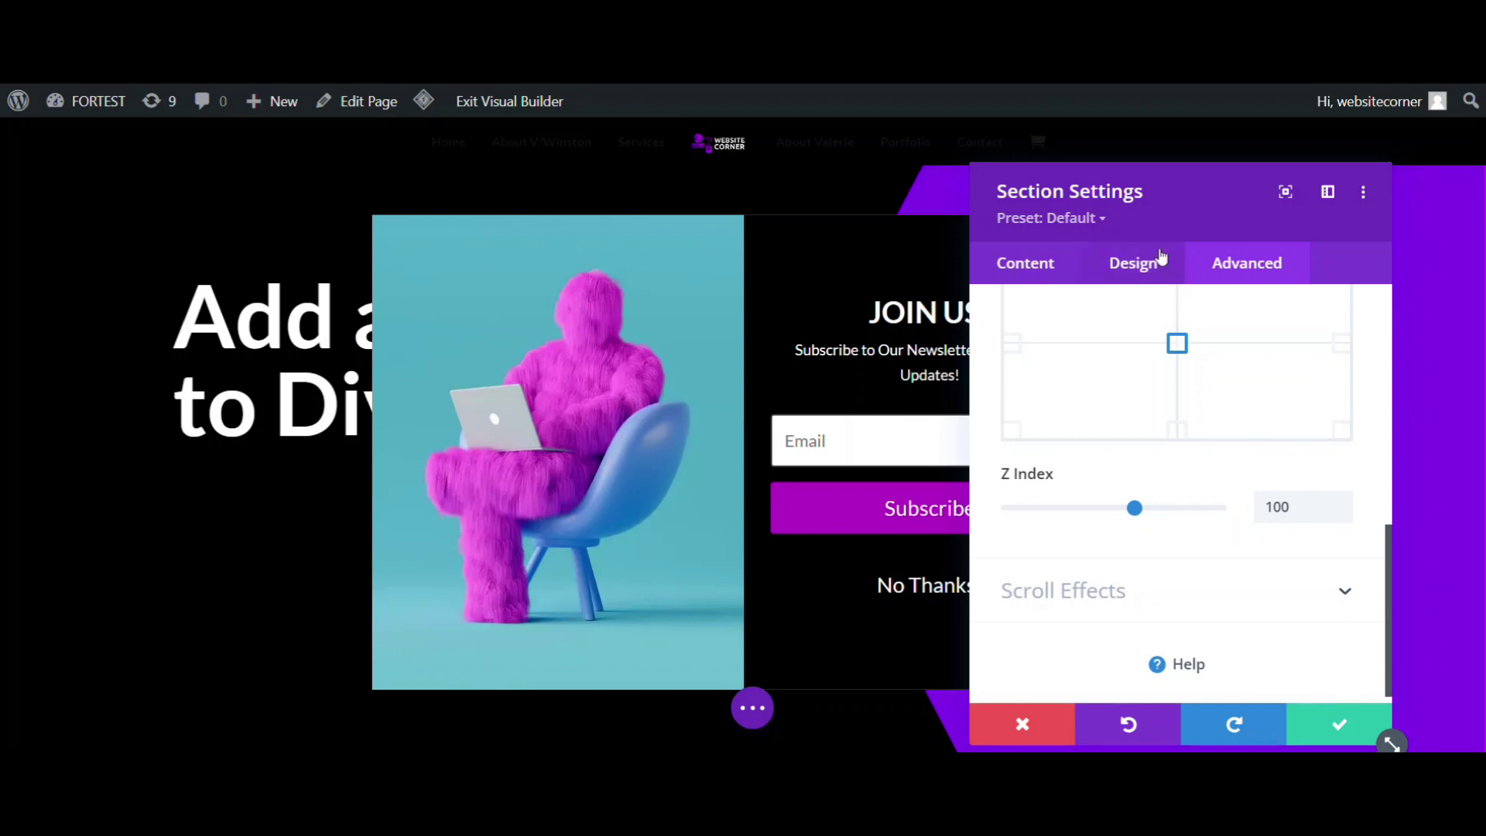
click(1119, 262)
- Give the popup section a 4px white border and save its settings
click(1111, 612)
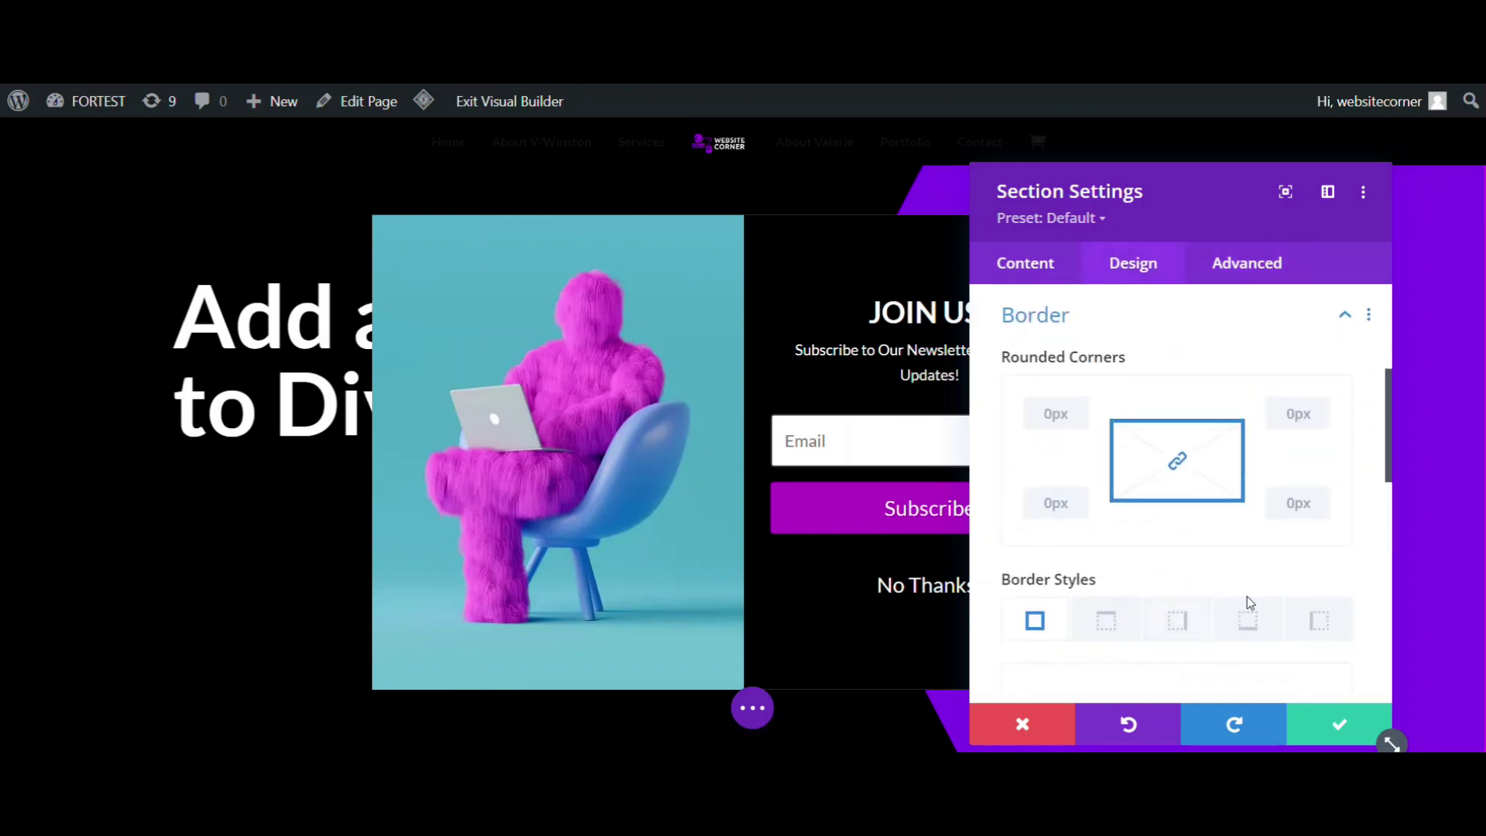
scroll(1257, 604, down, 4)
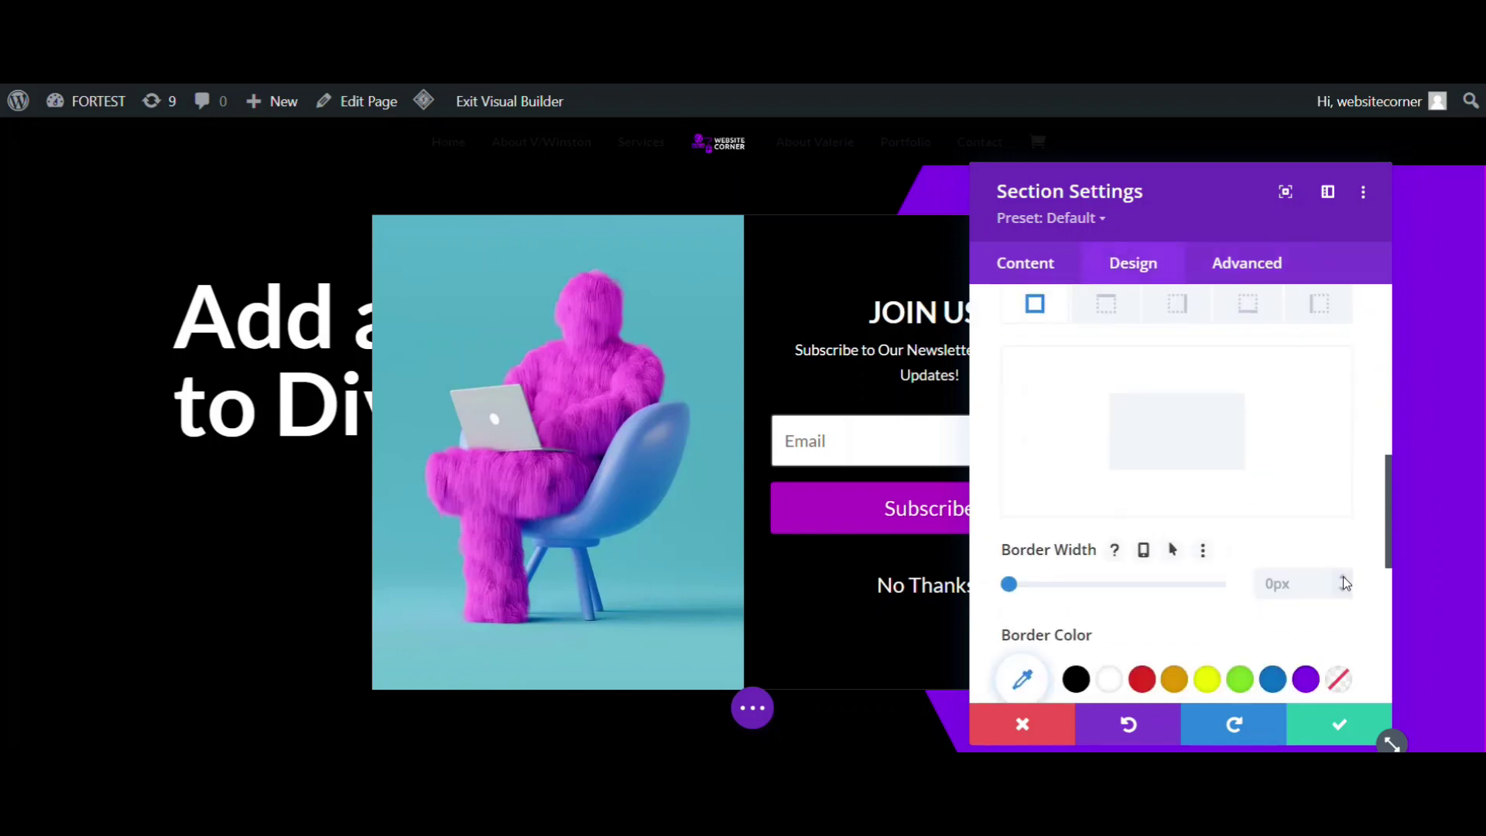
click(1345, 579)
click(1345, 579)
click(1345, 579)
click(1345, 579)
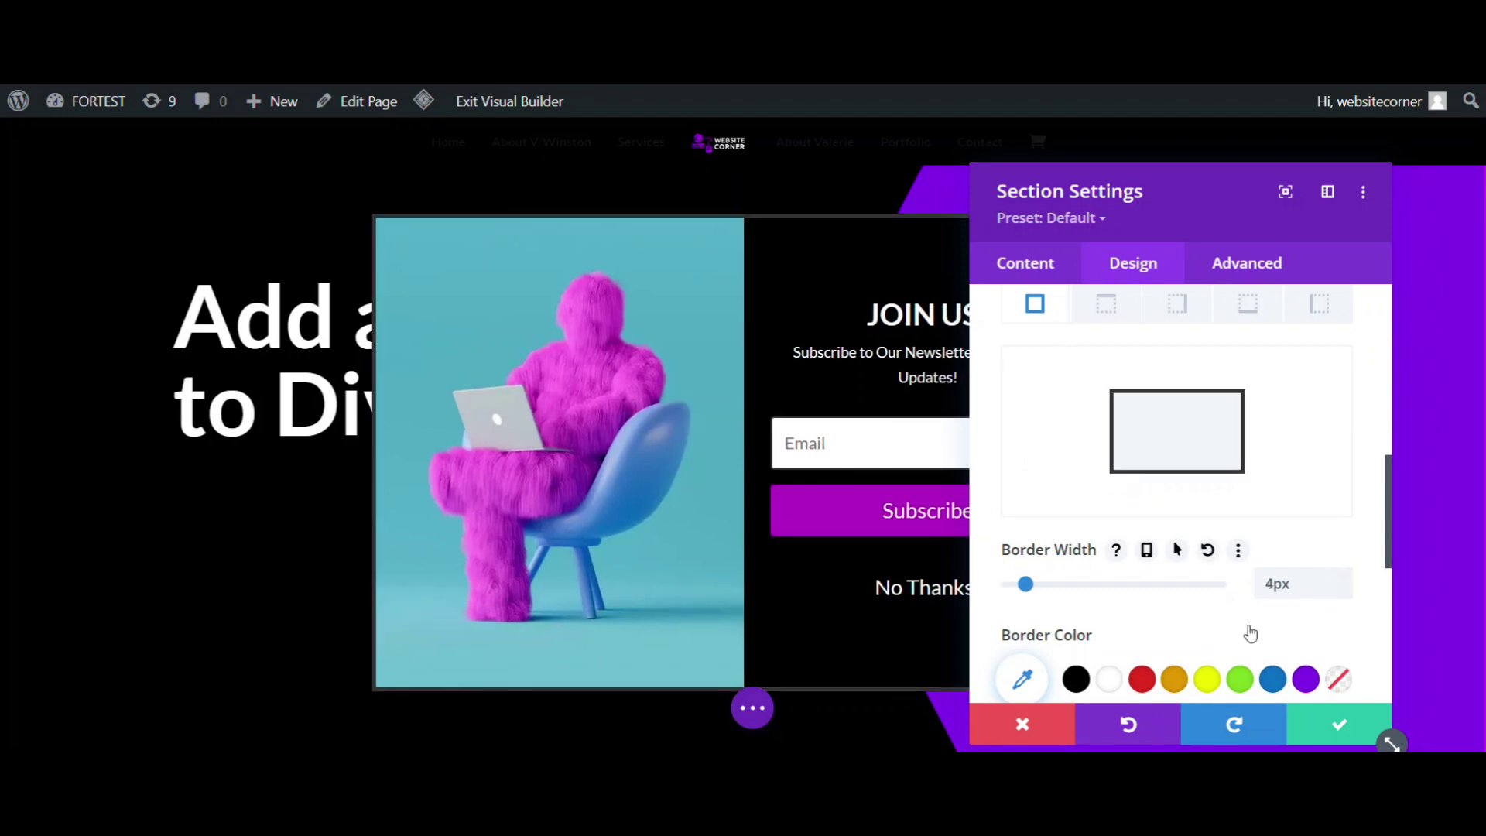
click(1109, 678)
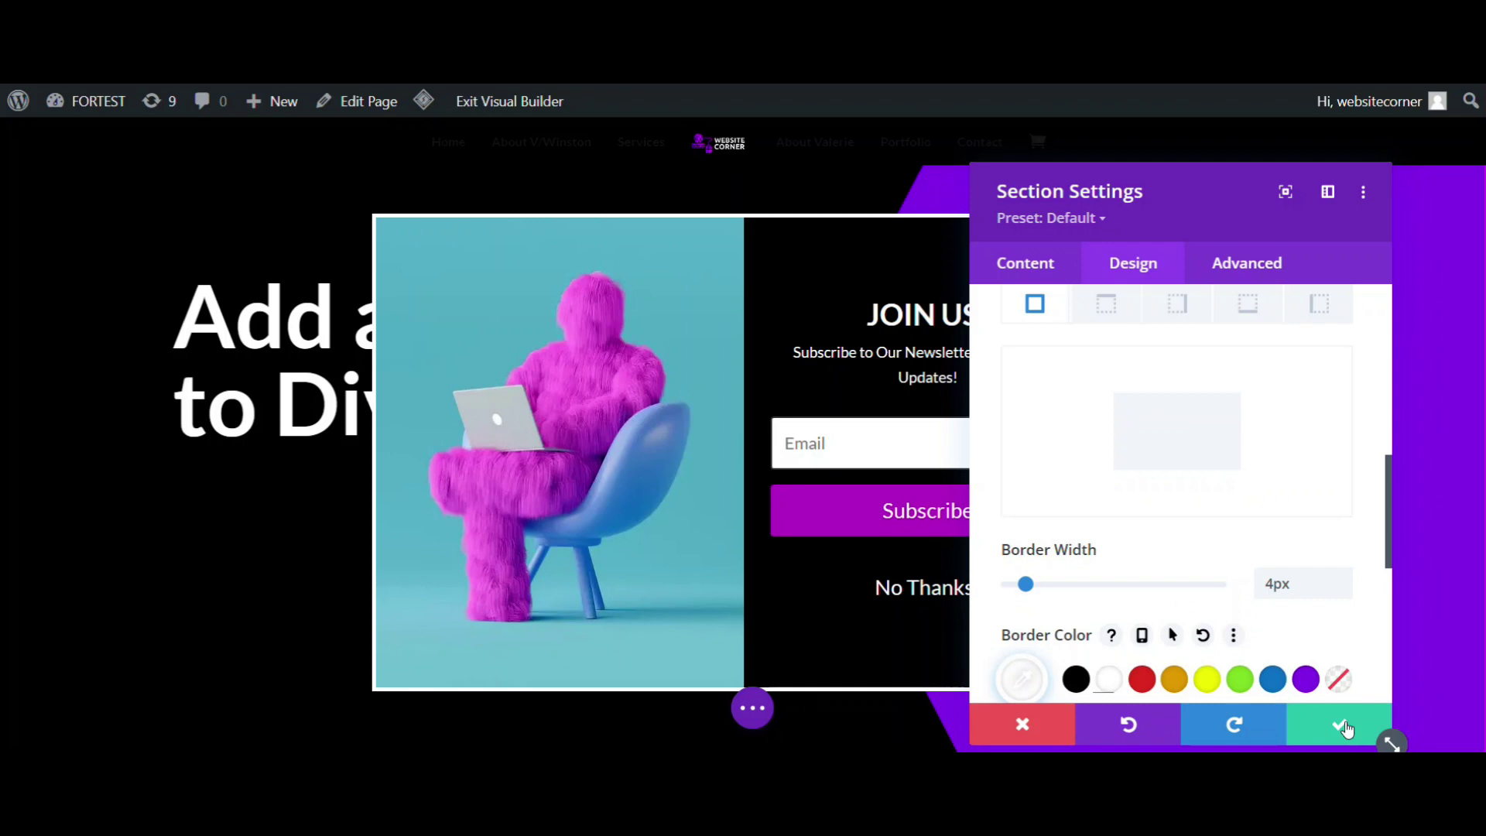
click(1343, 726)
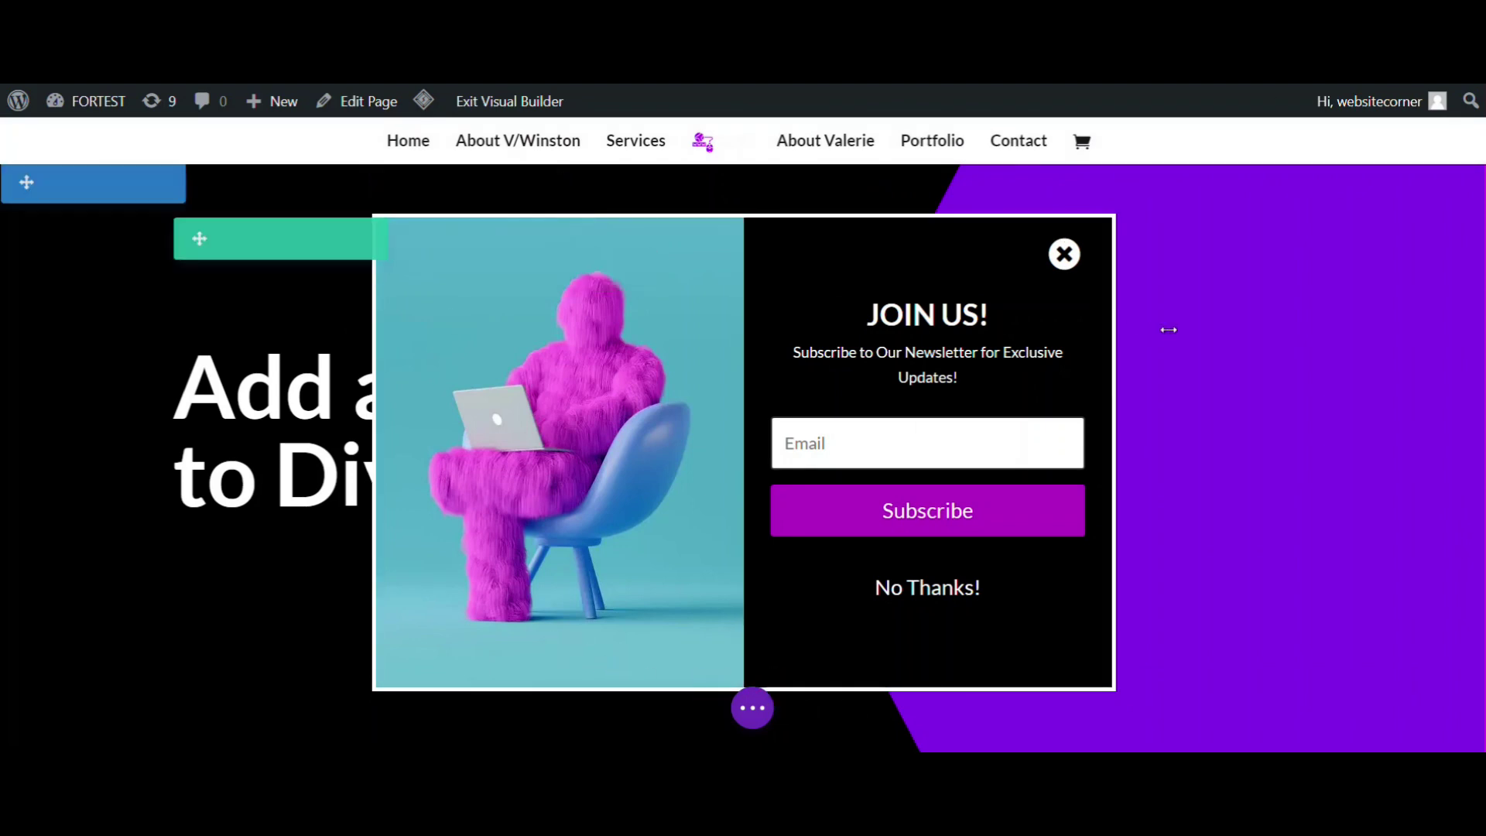
mouse_move(431, 200)
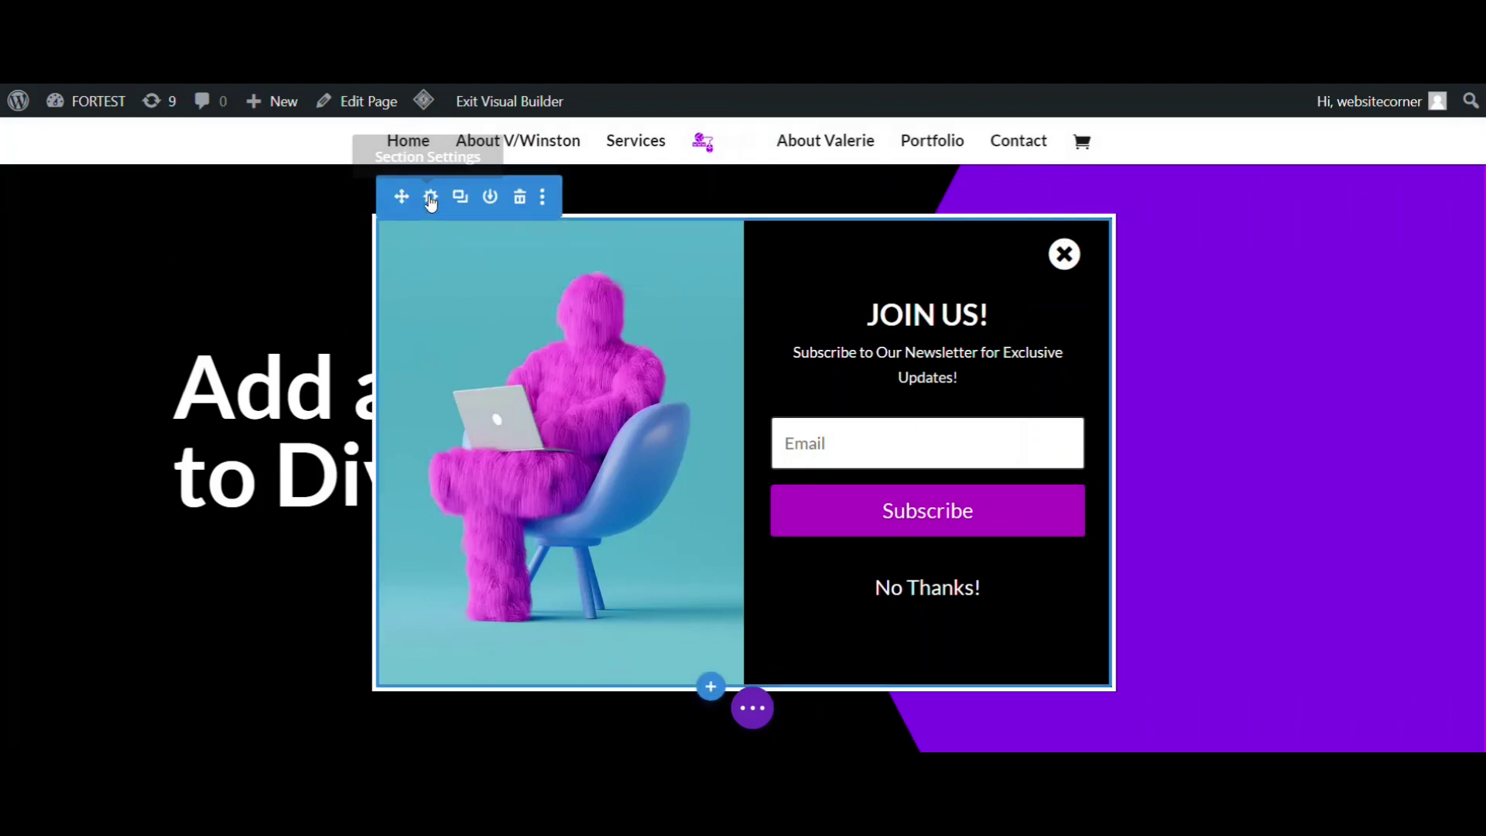
- Set the popup section's animation to Fade with 200ms duration and 2000ms delay
click(431, 199)
click(1130, 239)
scroll(1146, 504, down, 4)
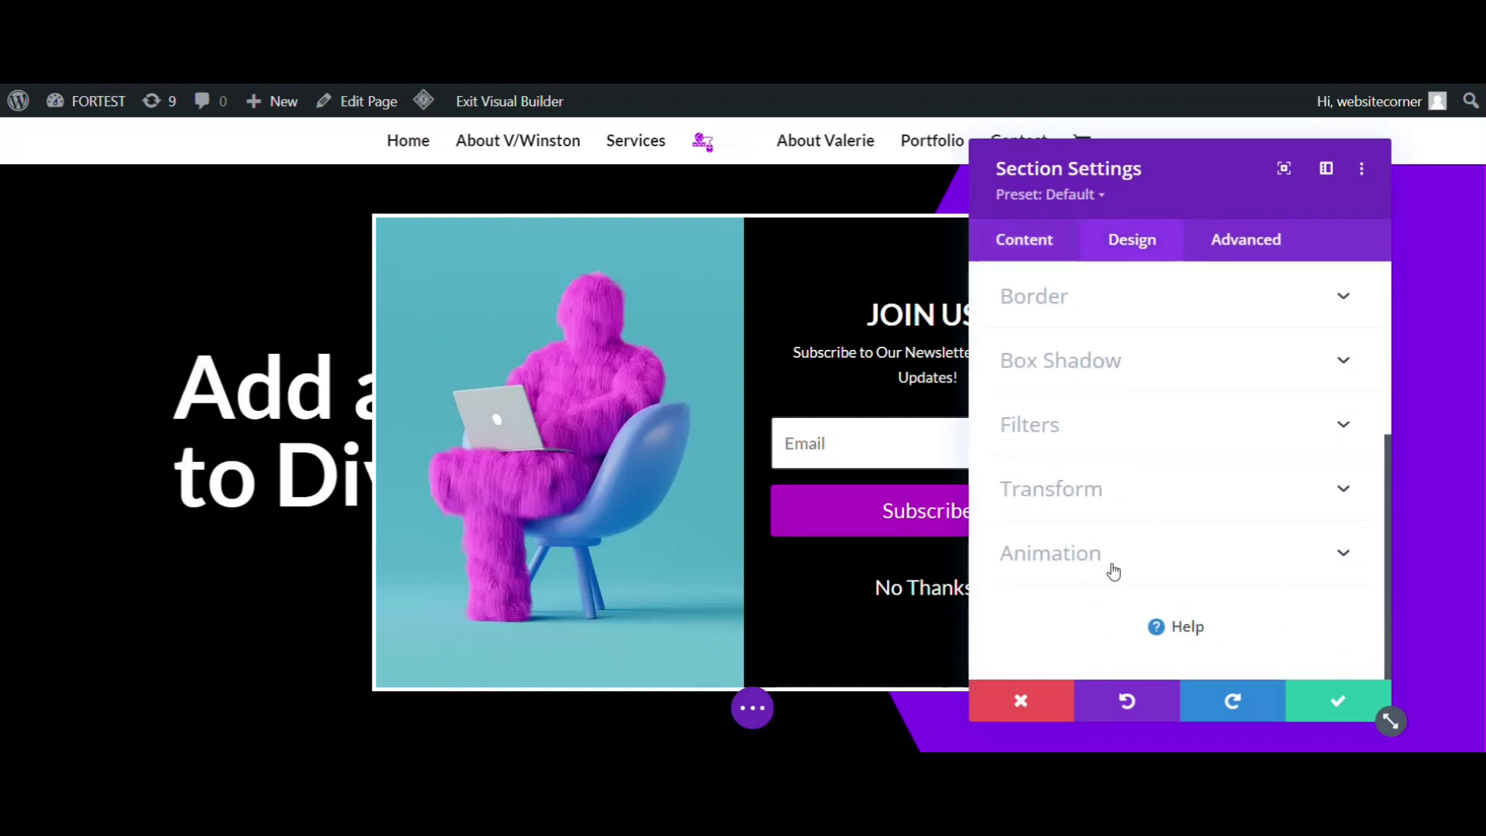
click(1115, 556)
click(1131, 446)
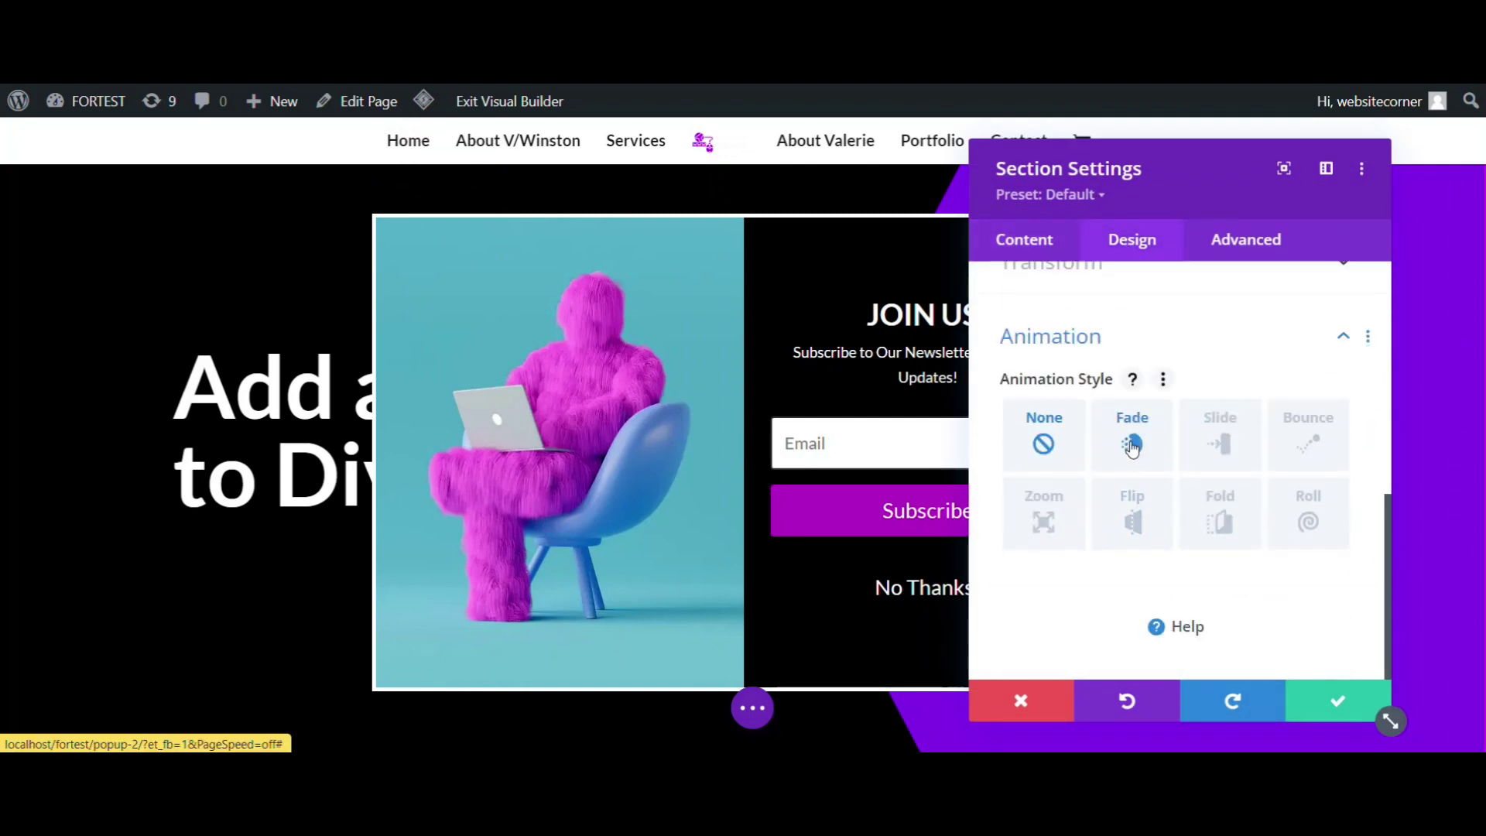
scroll(1242, 419, down, 3)
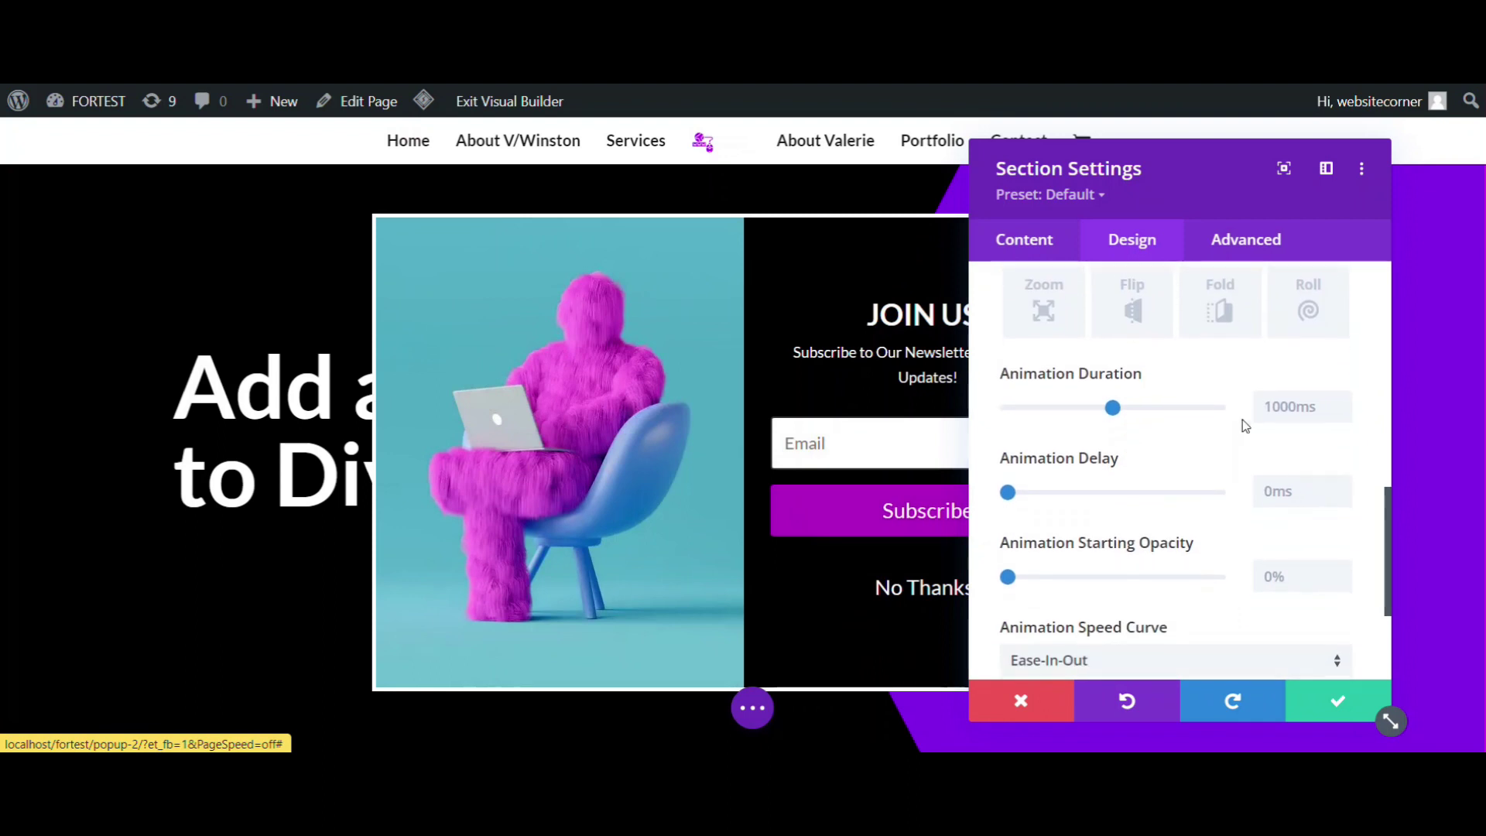
double_click(1281, 408)
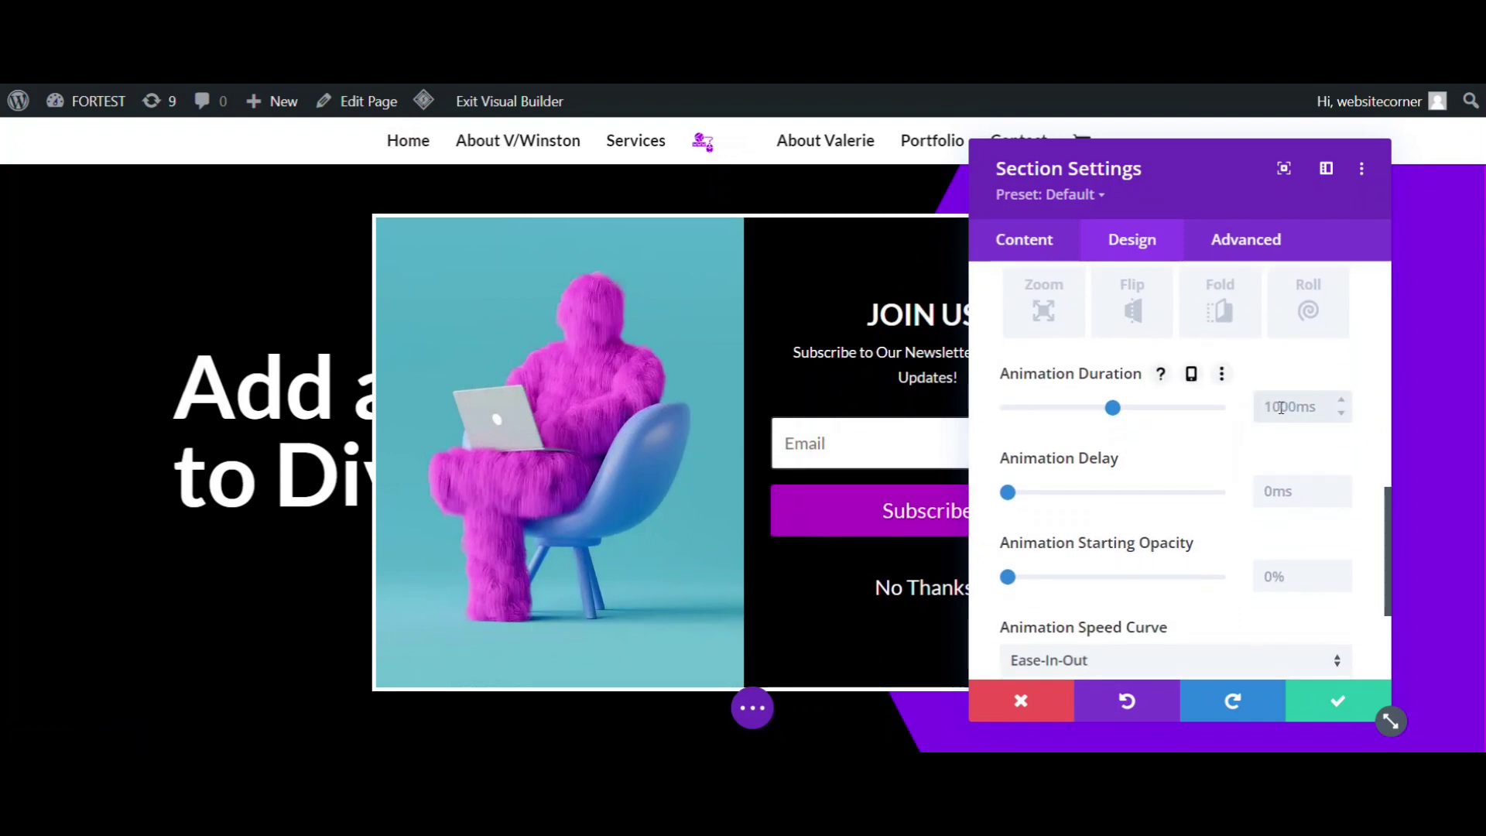
text(200)
click(1277, 490)
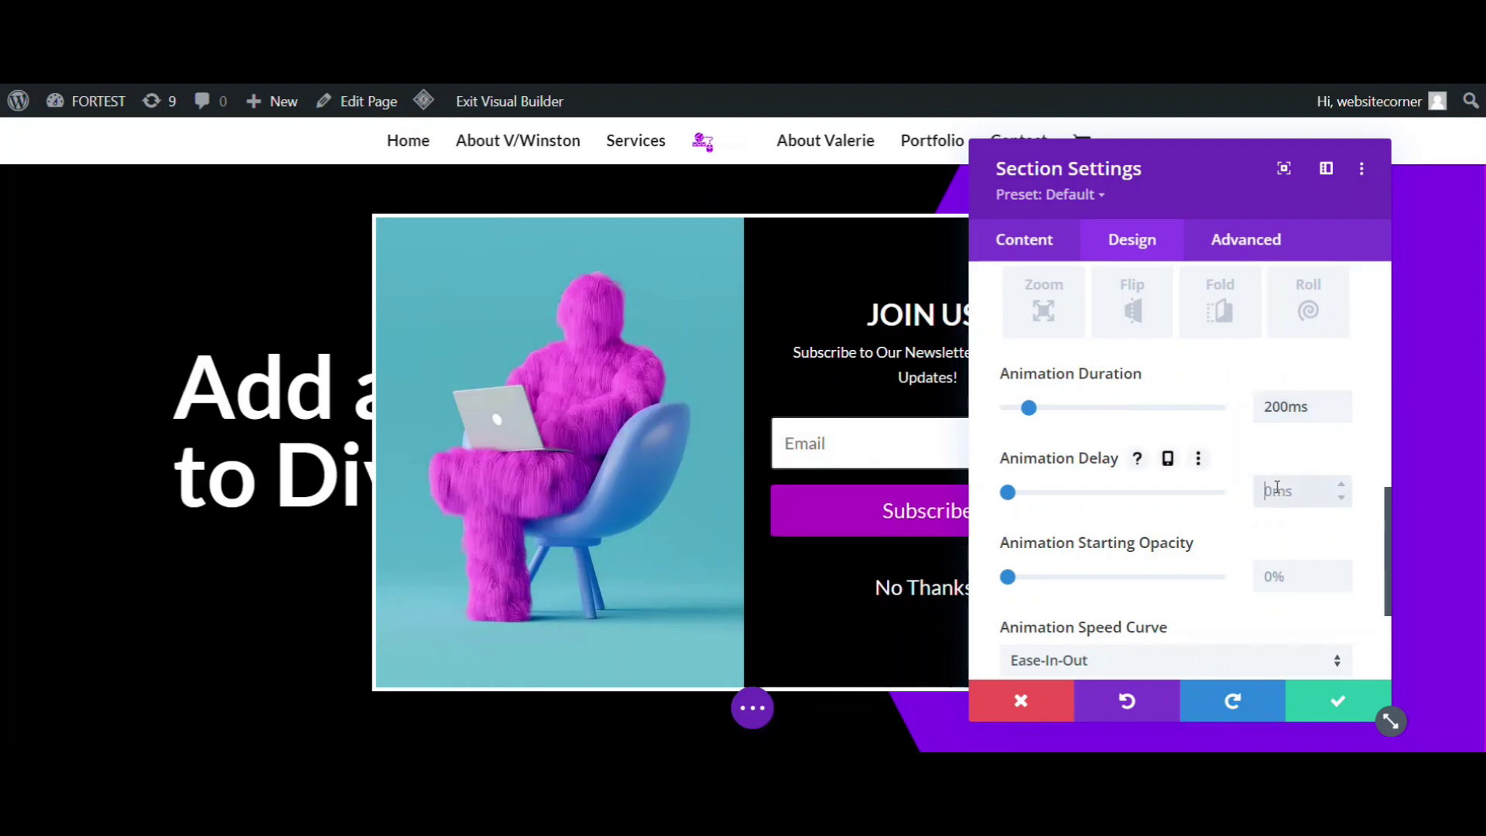
key(Delete)
key(Delete)
key(Delete)
text(2000ms)
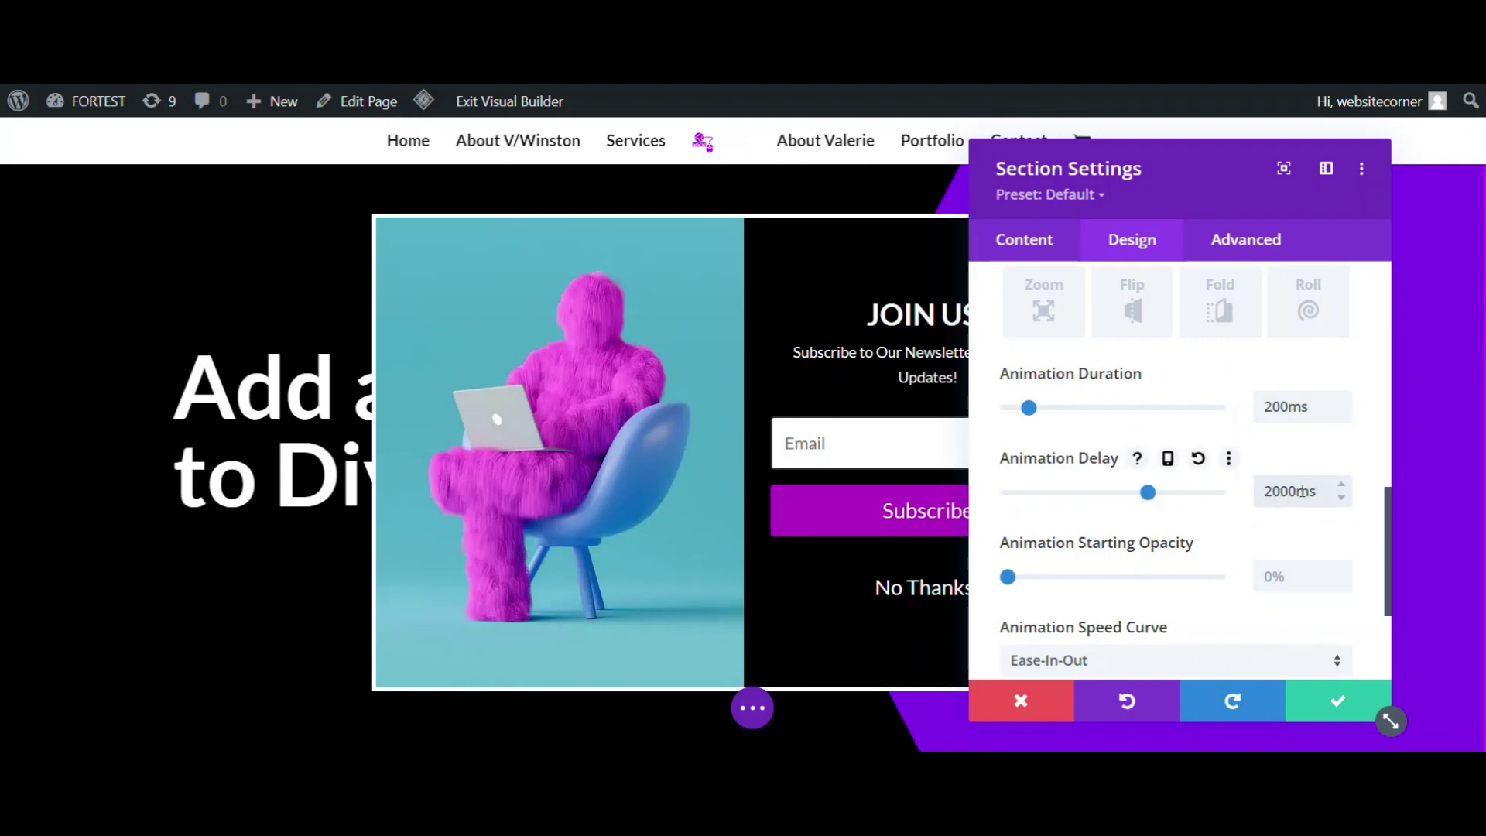
- Save the section's animation settings, then save the page from the page menu
click(1327, 707)
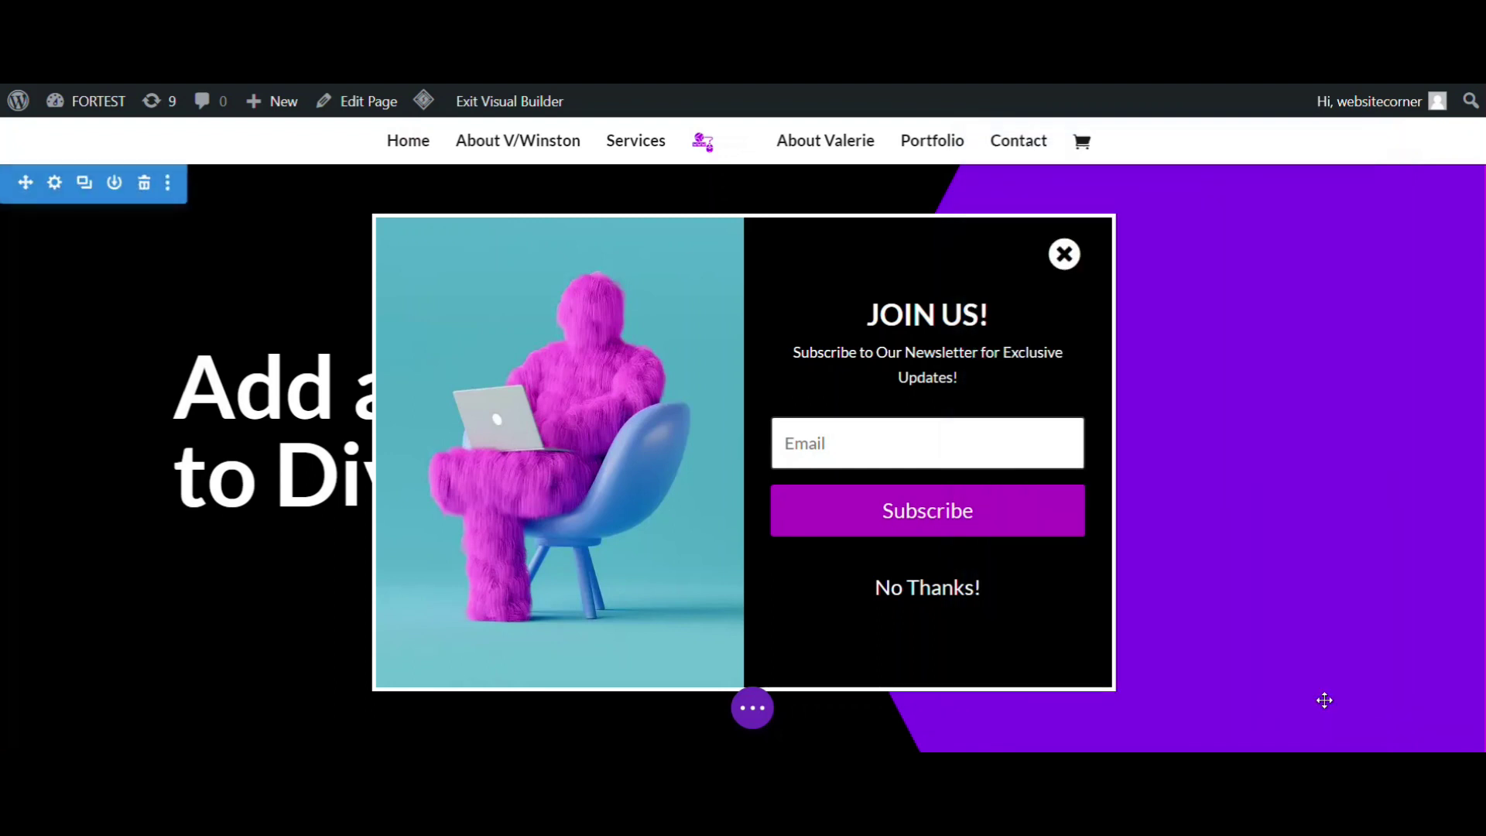
scroll(1233, 634, down, 2)
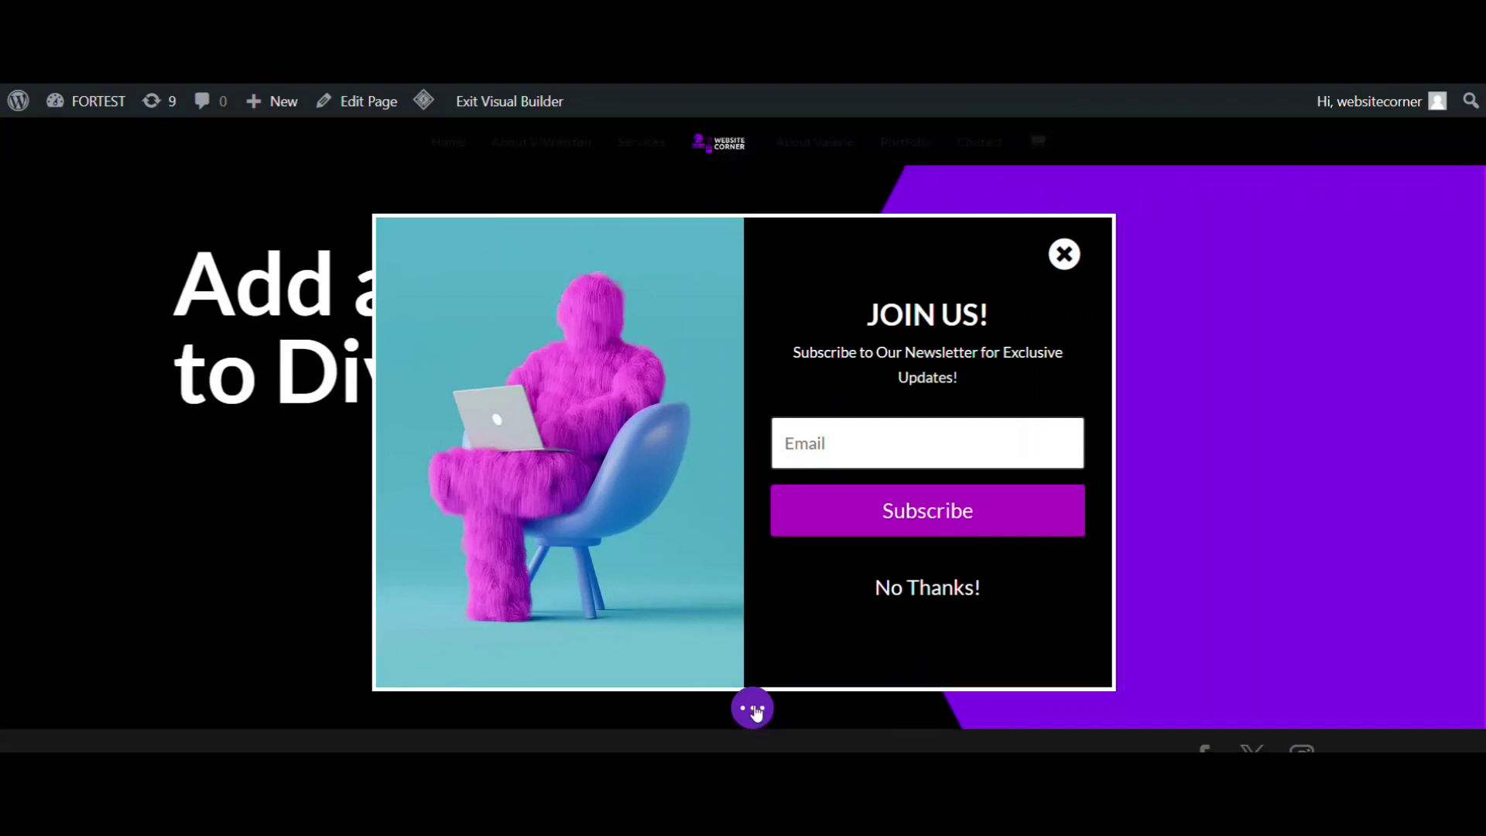
click(752, 708)
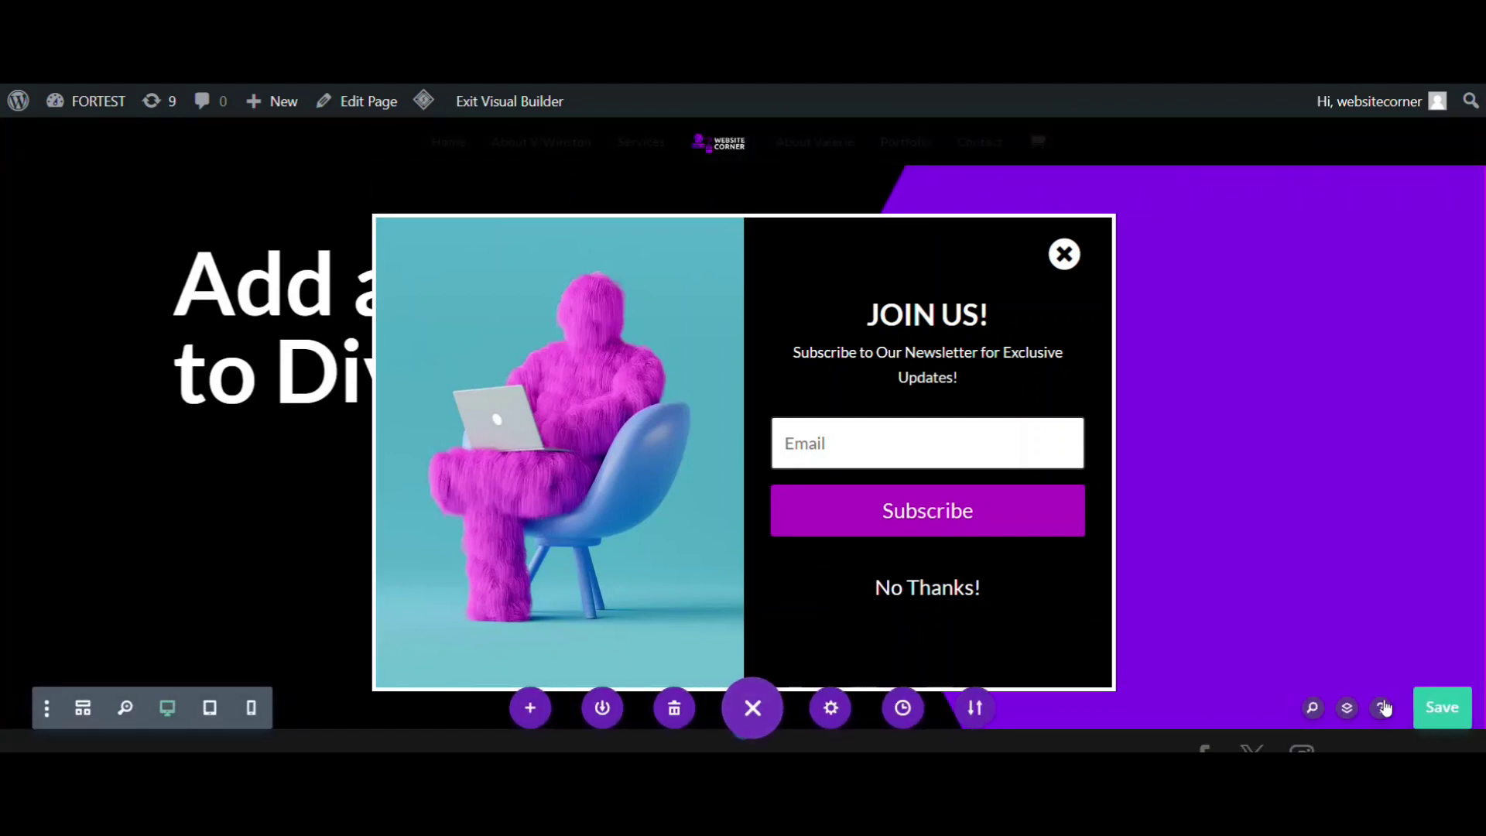
click(1445, 707)
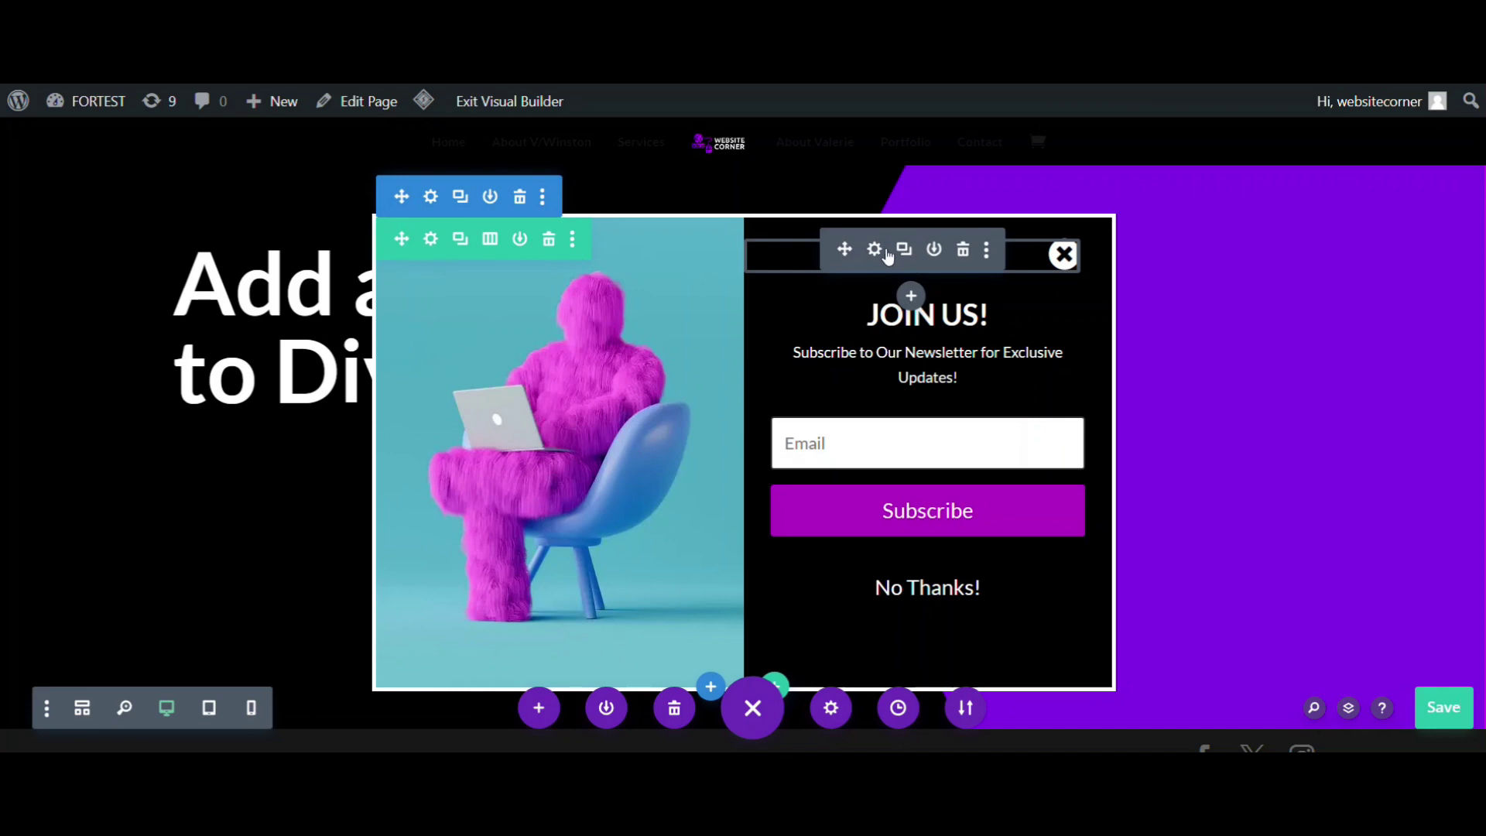
- Add cursor:pointer; as hover Custom CSS on the close icon's main element and save
click(873, 248)
drag(1182, 154, 409, 143)
click(480, 232)
click(367, 387)
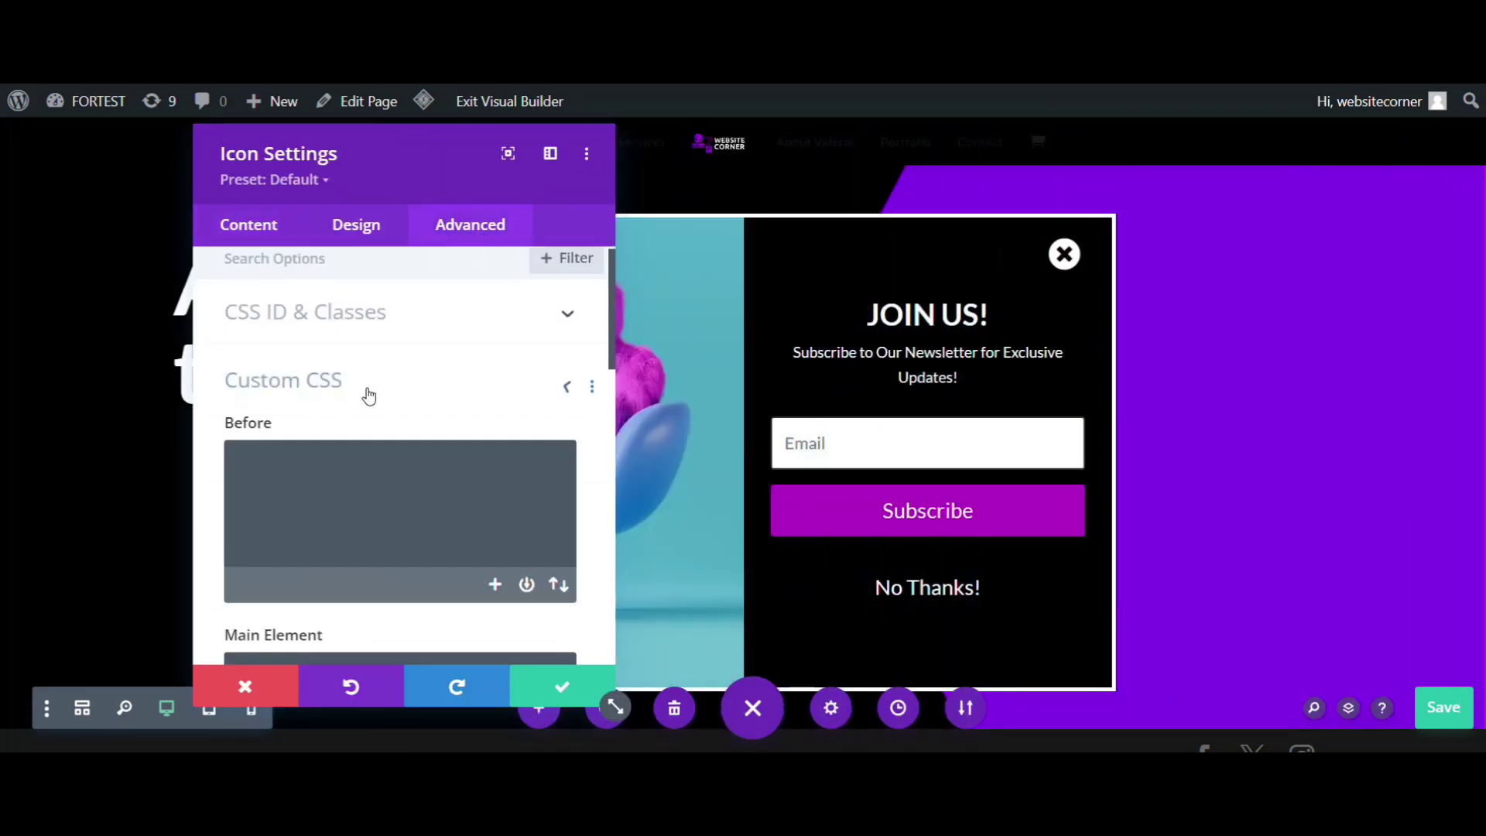
scroll(364, 426, down, 3)
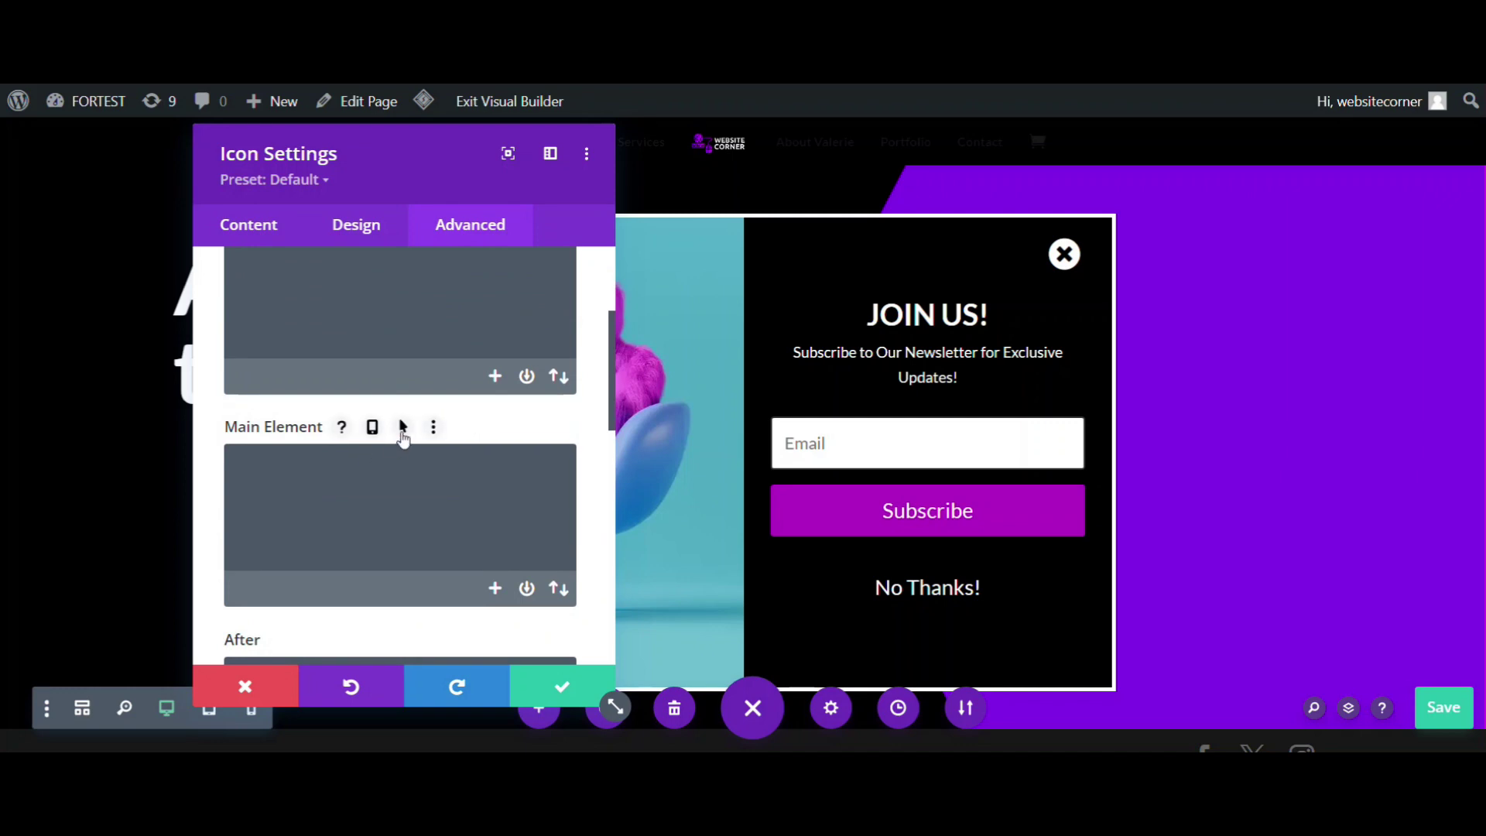
click(404, 427)
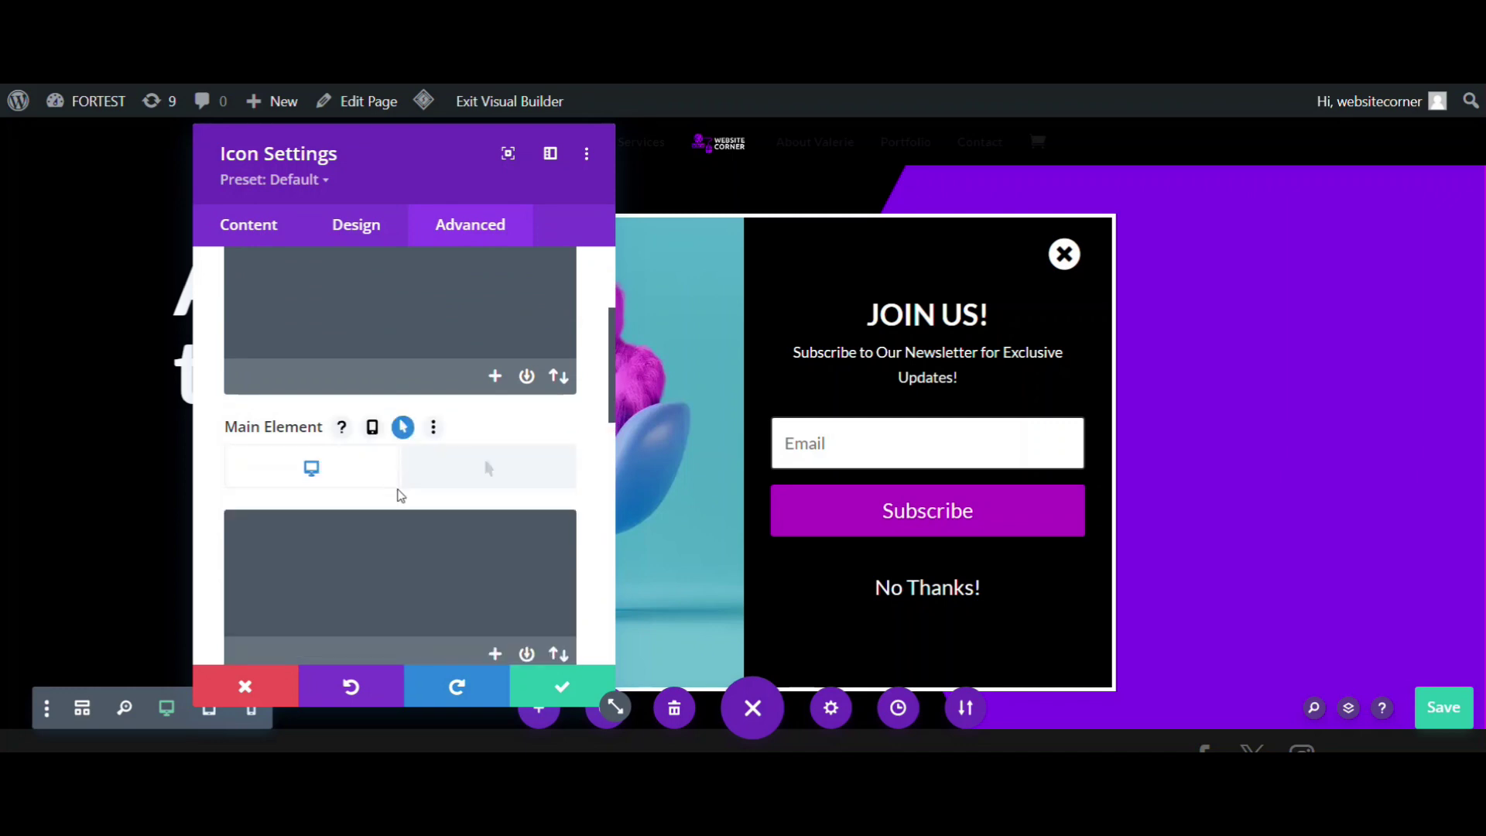
click(425, 535)
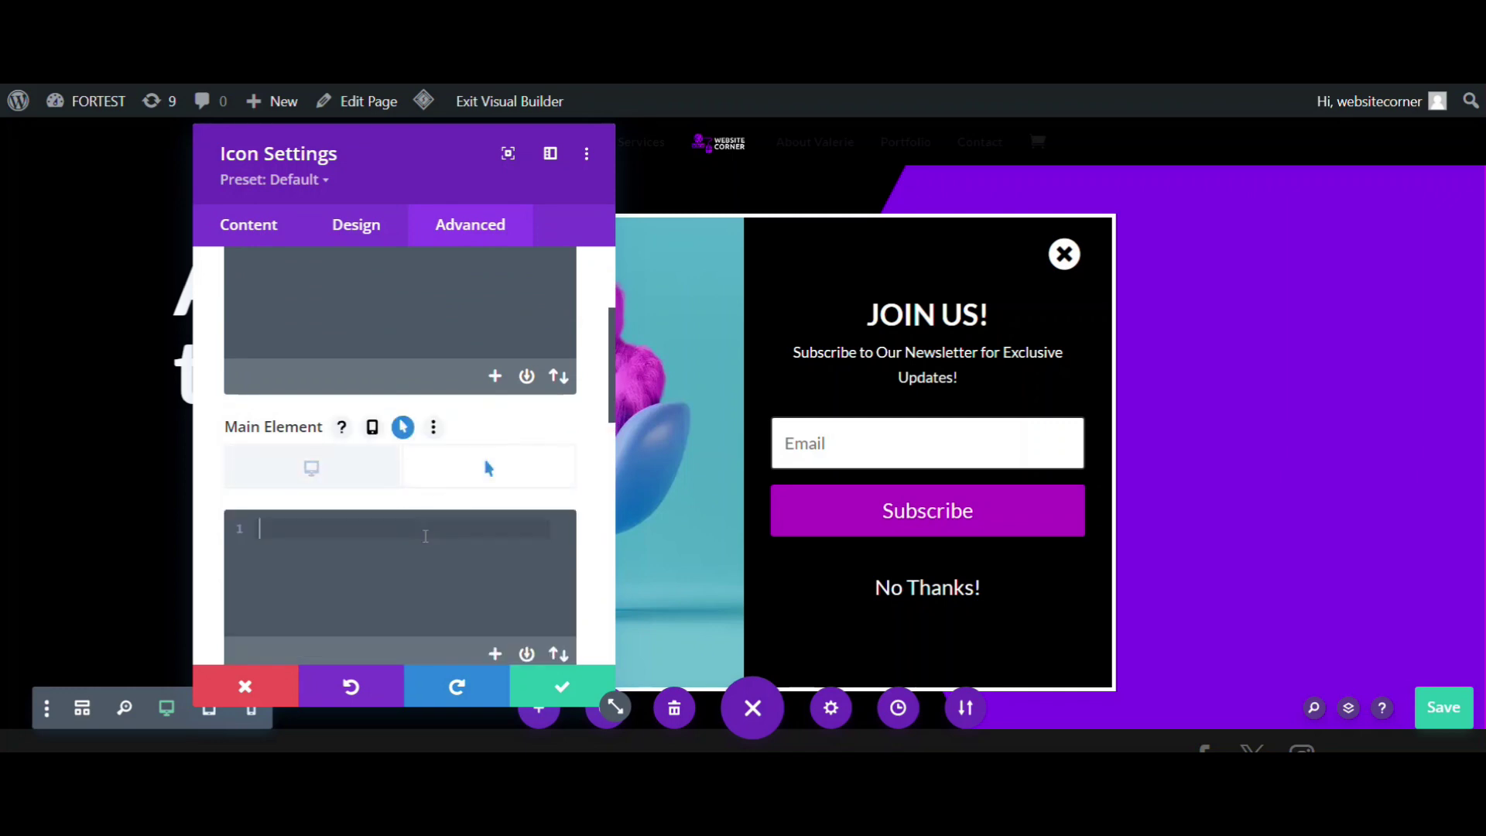
text(cur)
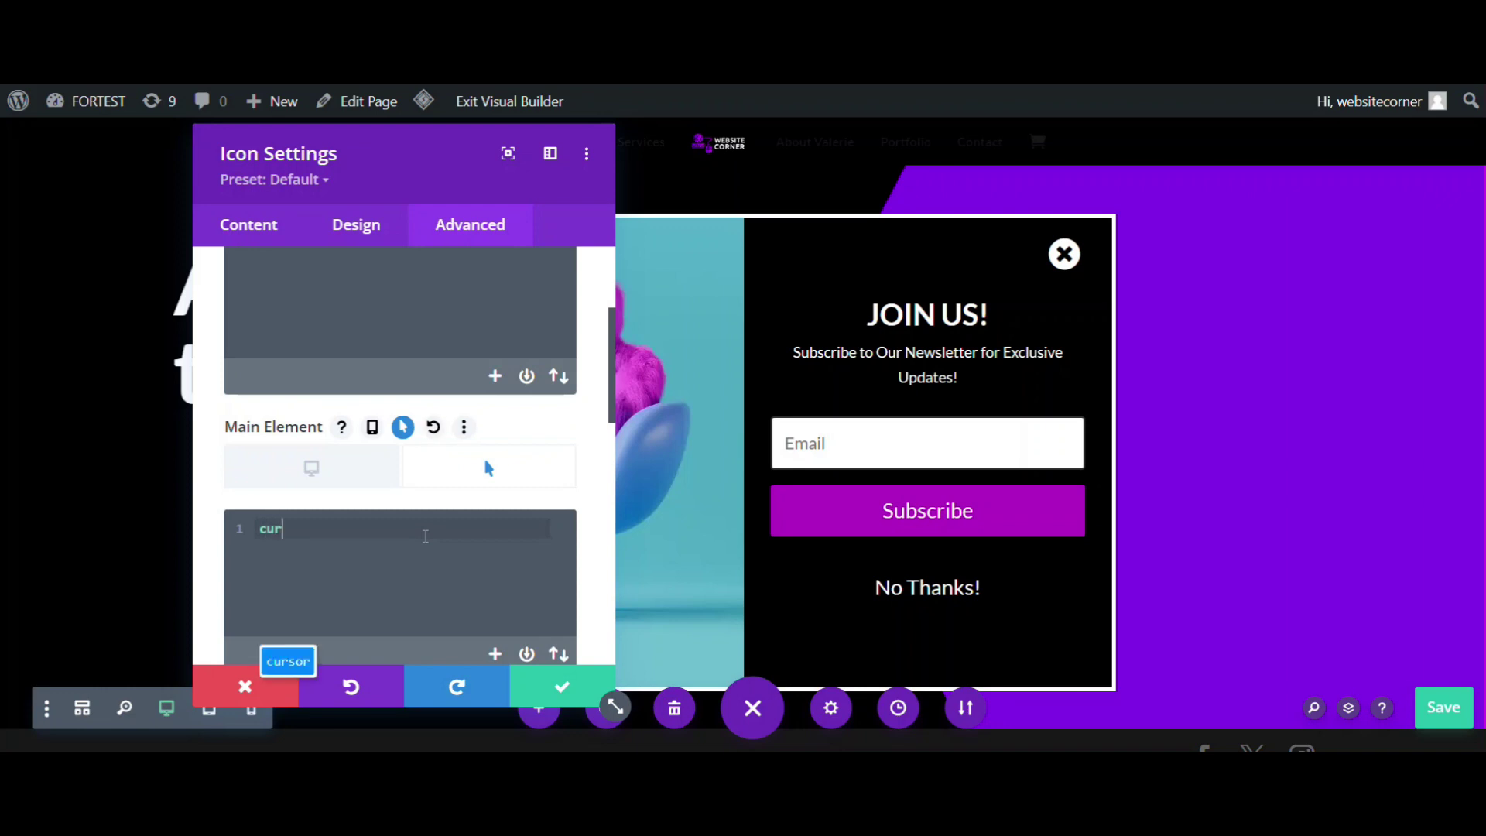
text(sor:)
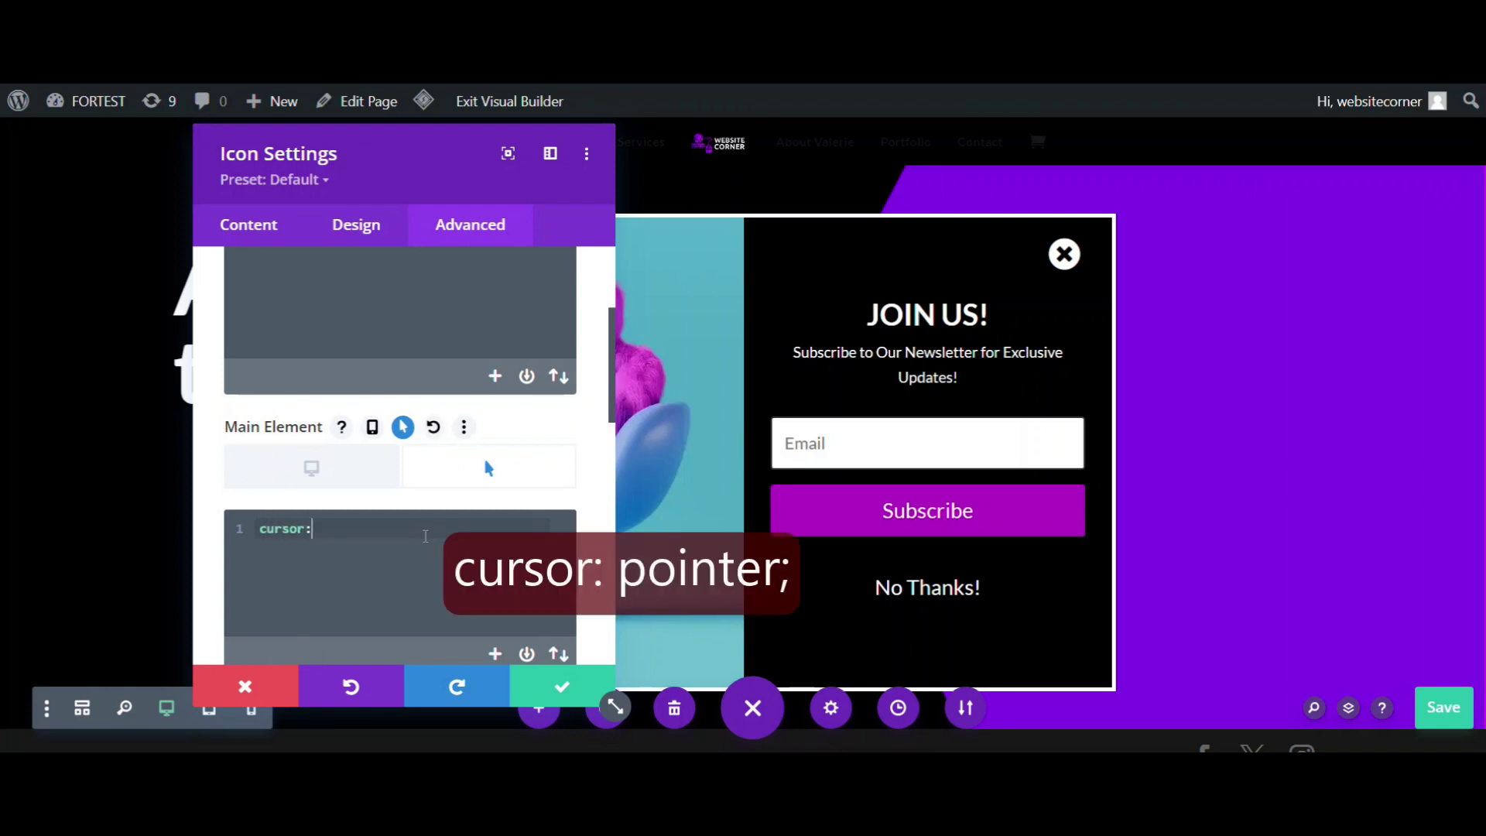
text(poi)
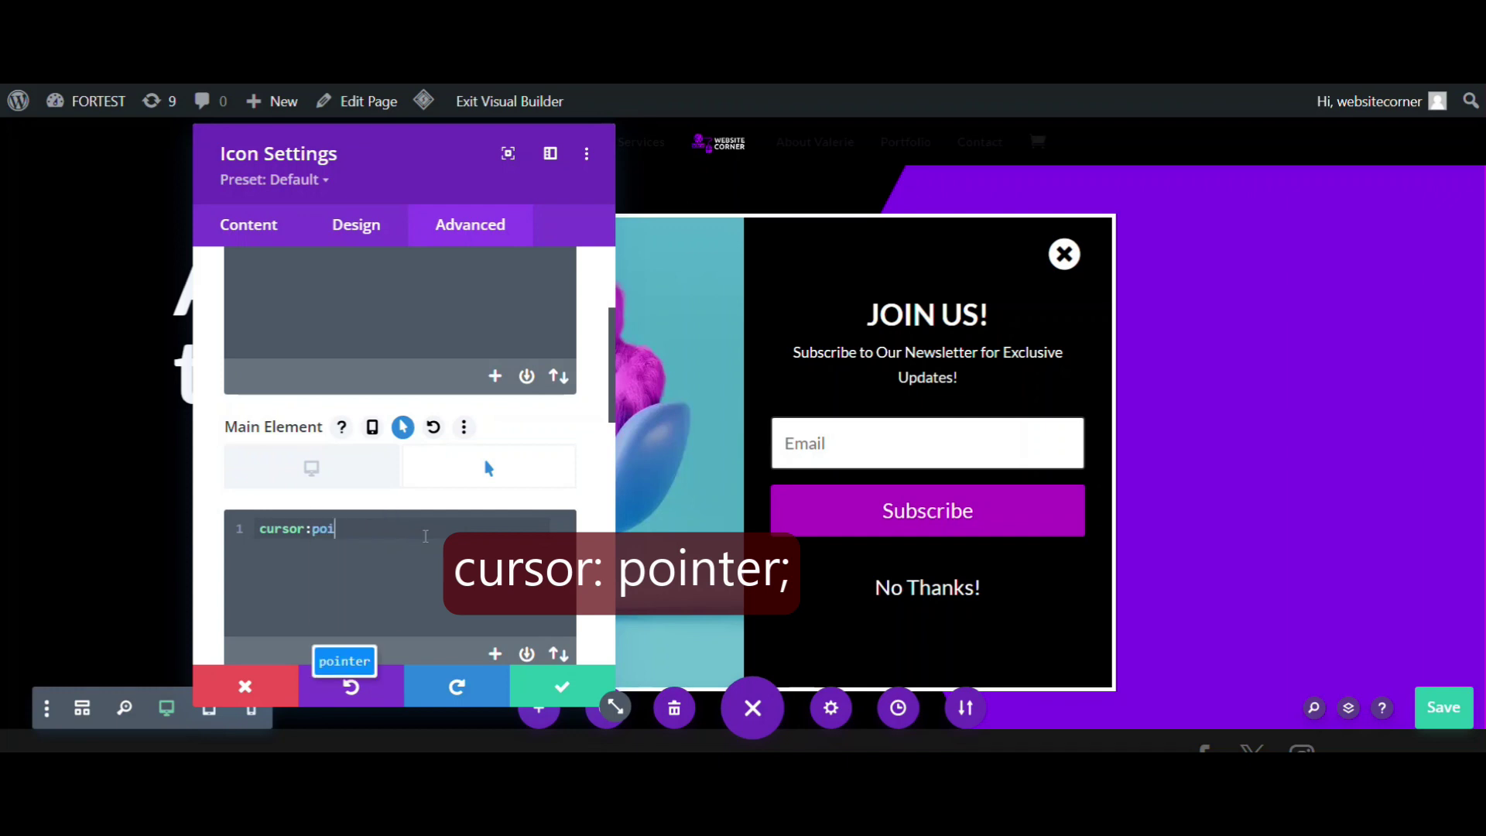
text(nter)
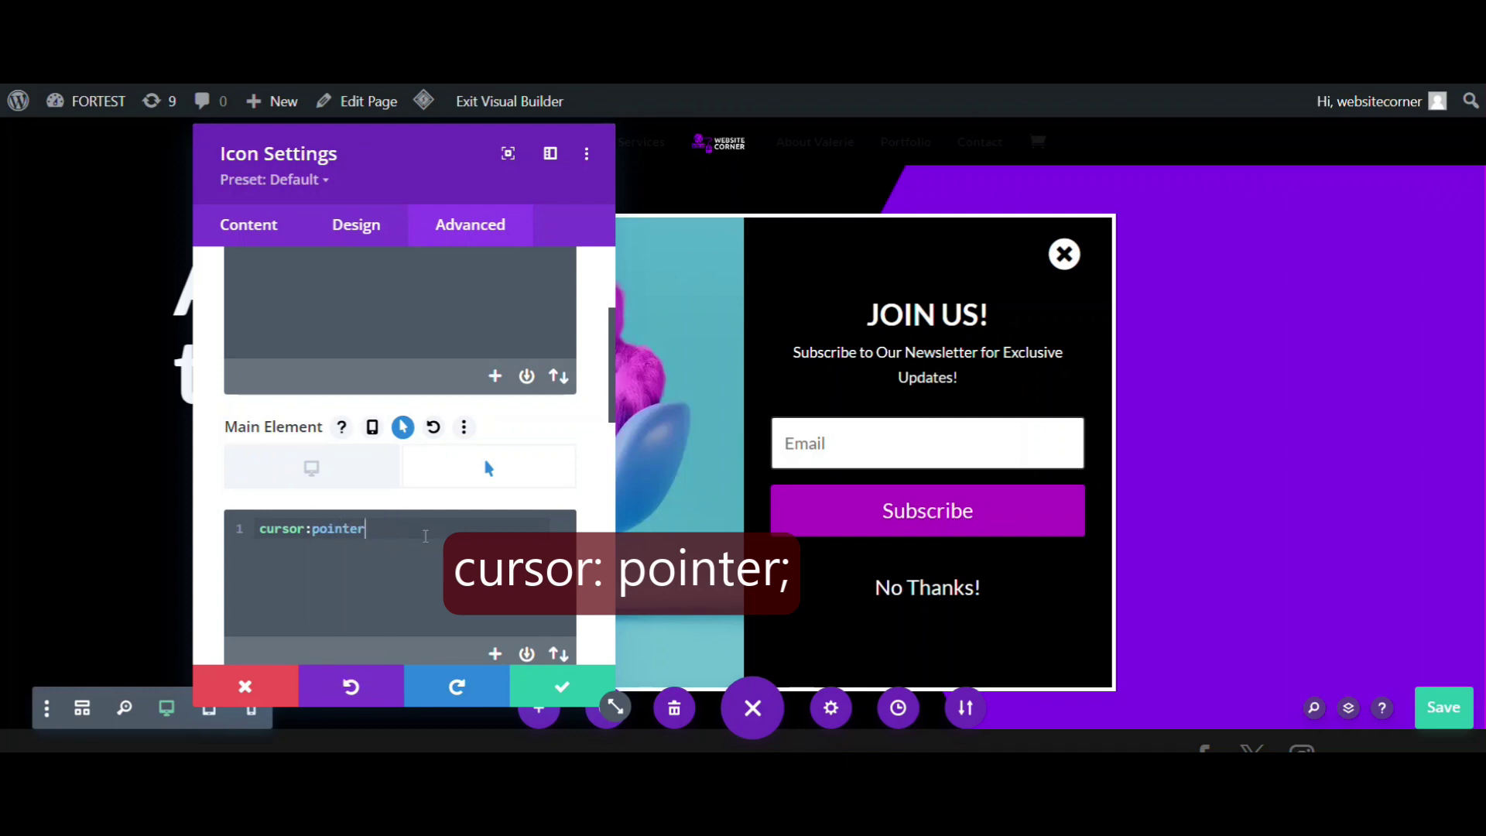
text(;)
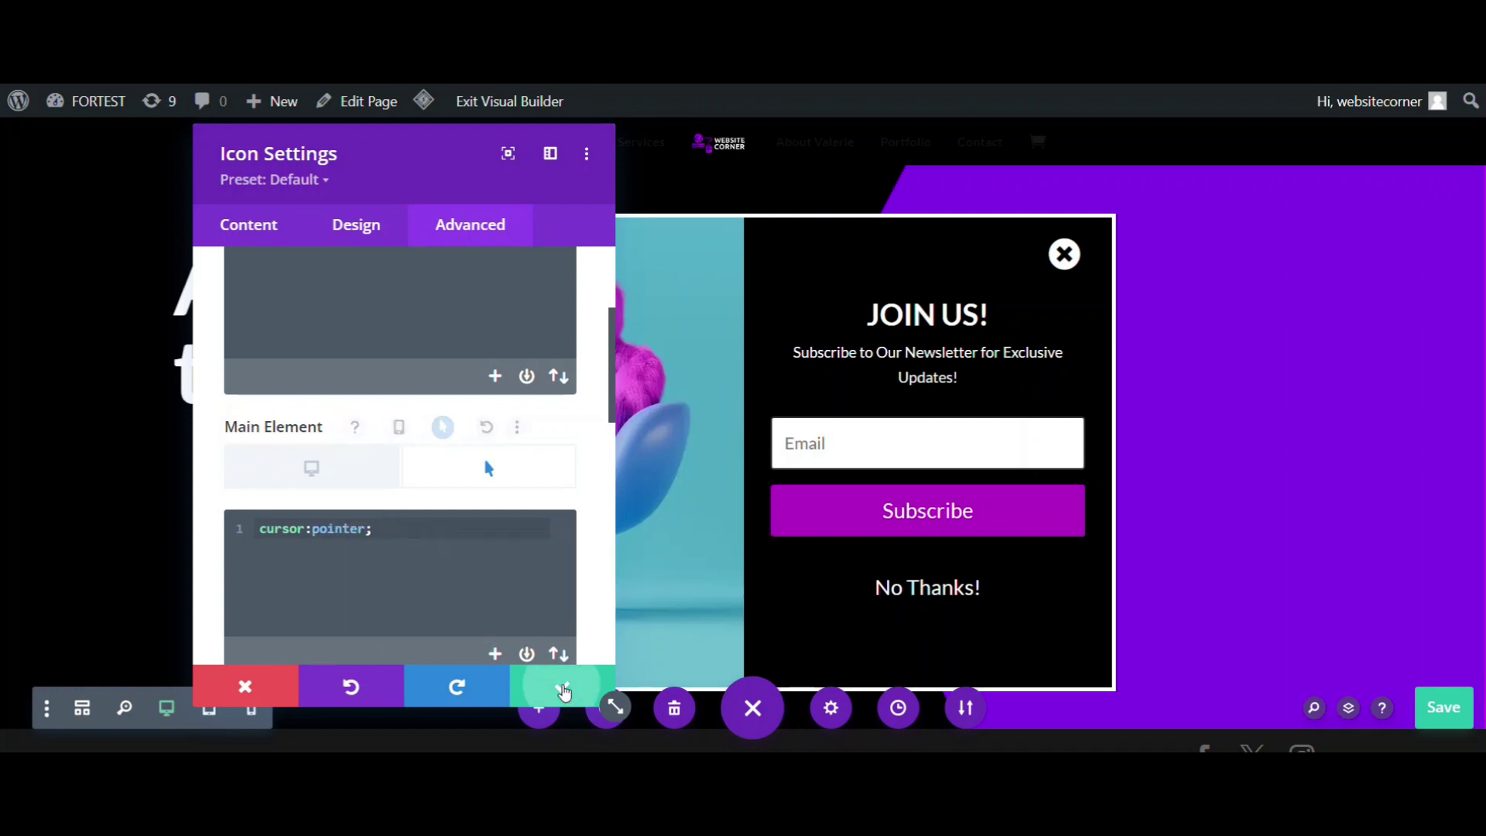
click(562, 687)
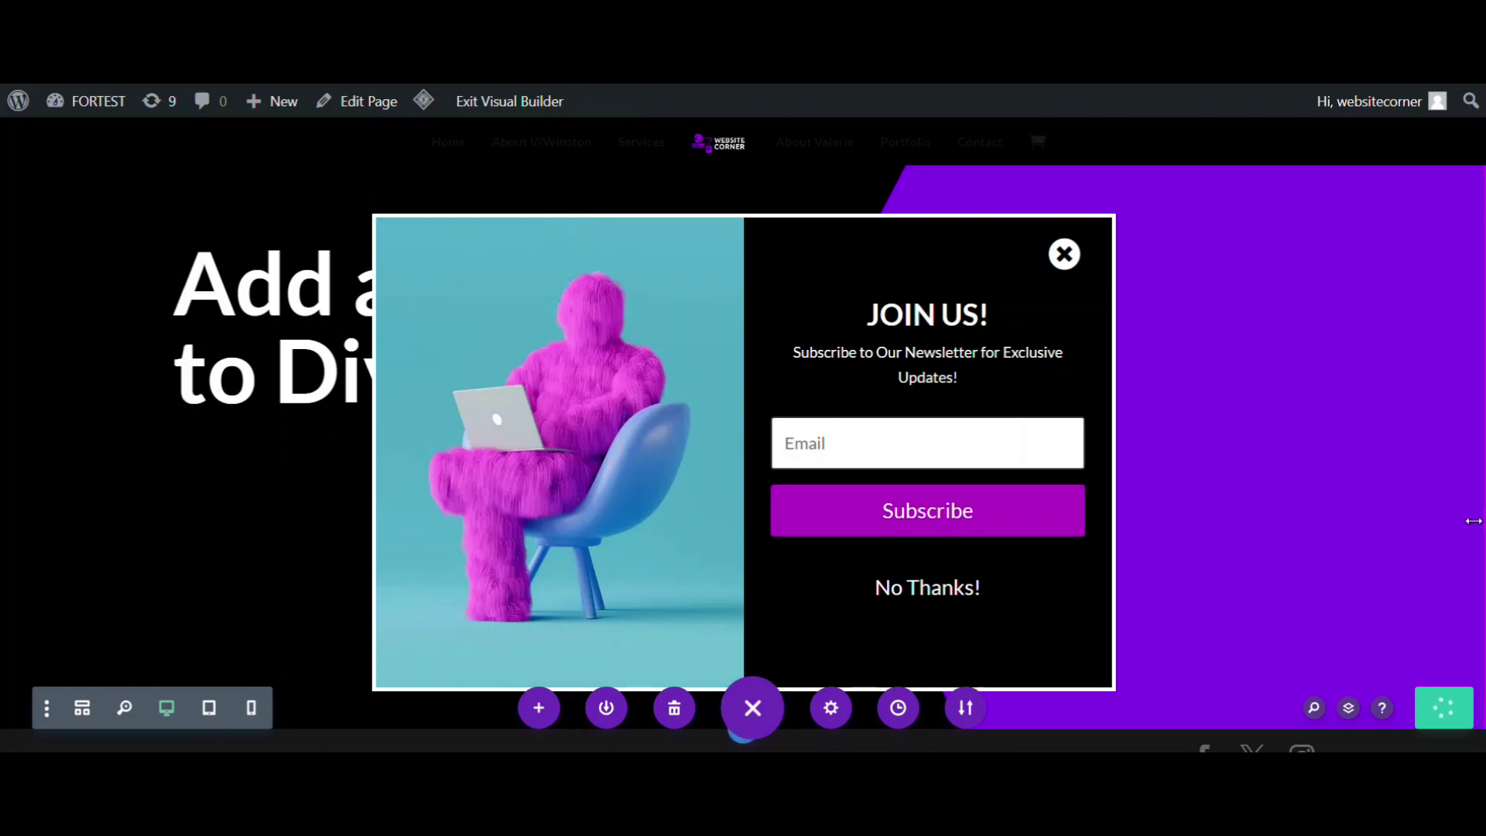
- Add a regular section with a one-column row below the popup, without any module
scroll(854, 544, down, 1)
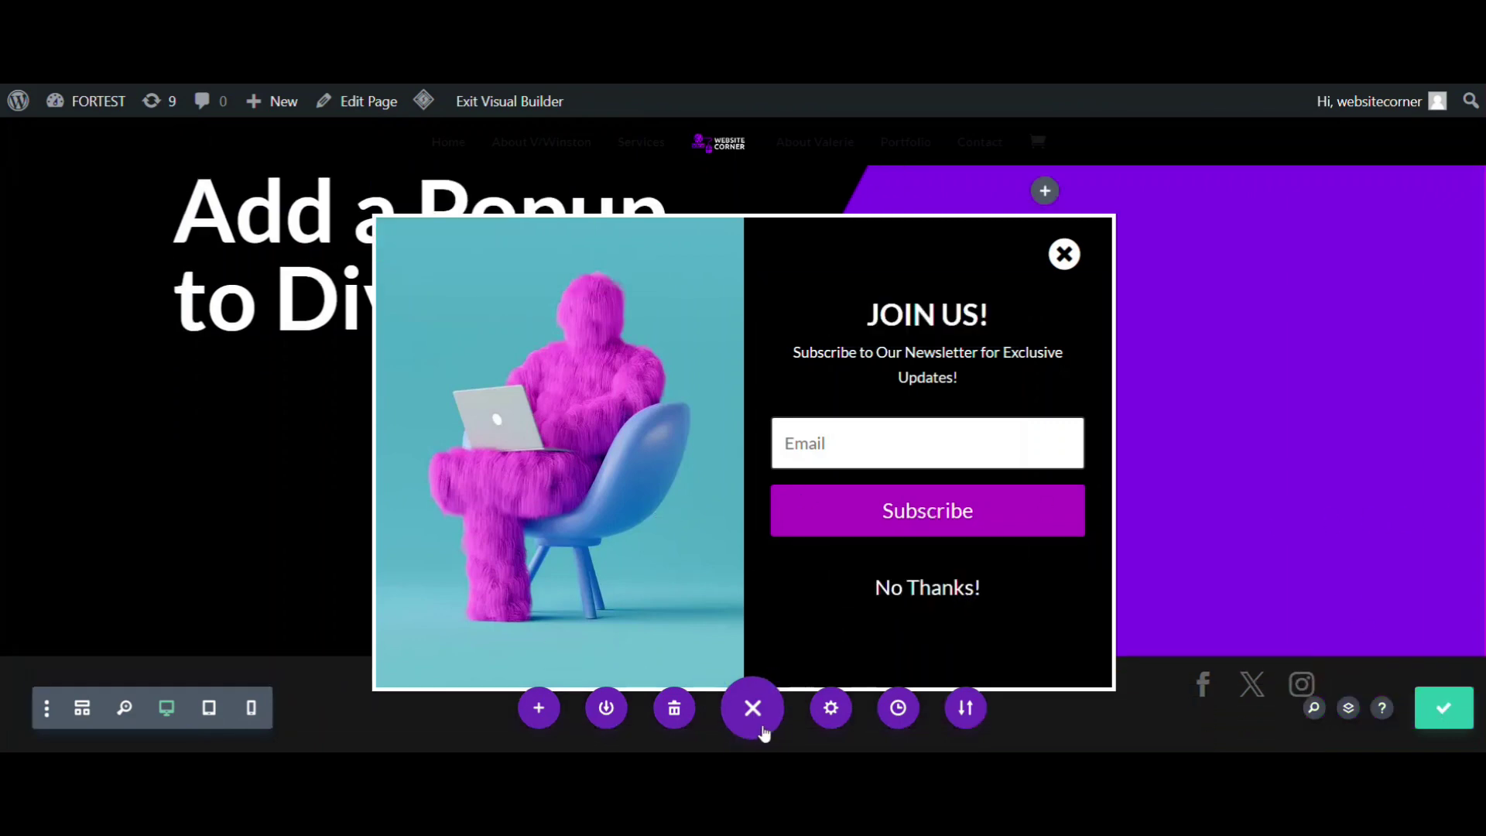
click(754, 716)
mouse_move(721, 697)
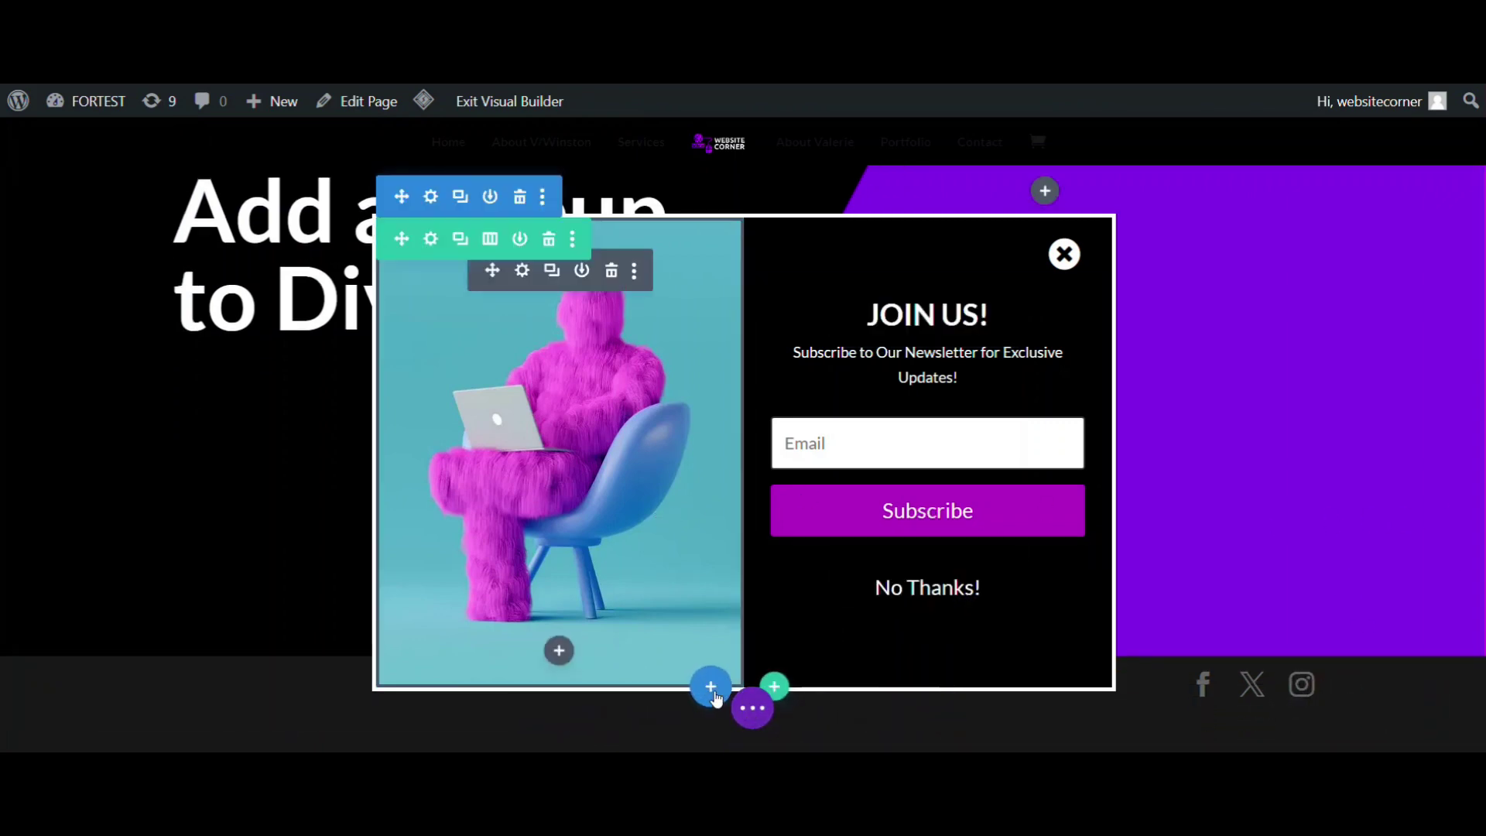
click(711, 687)
click(603, 619)
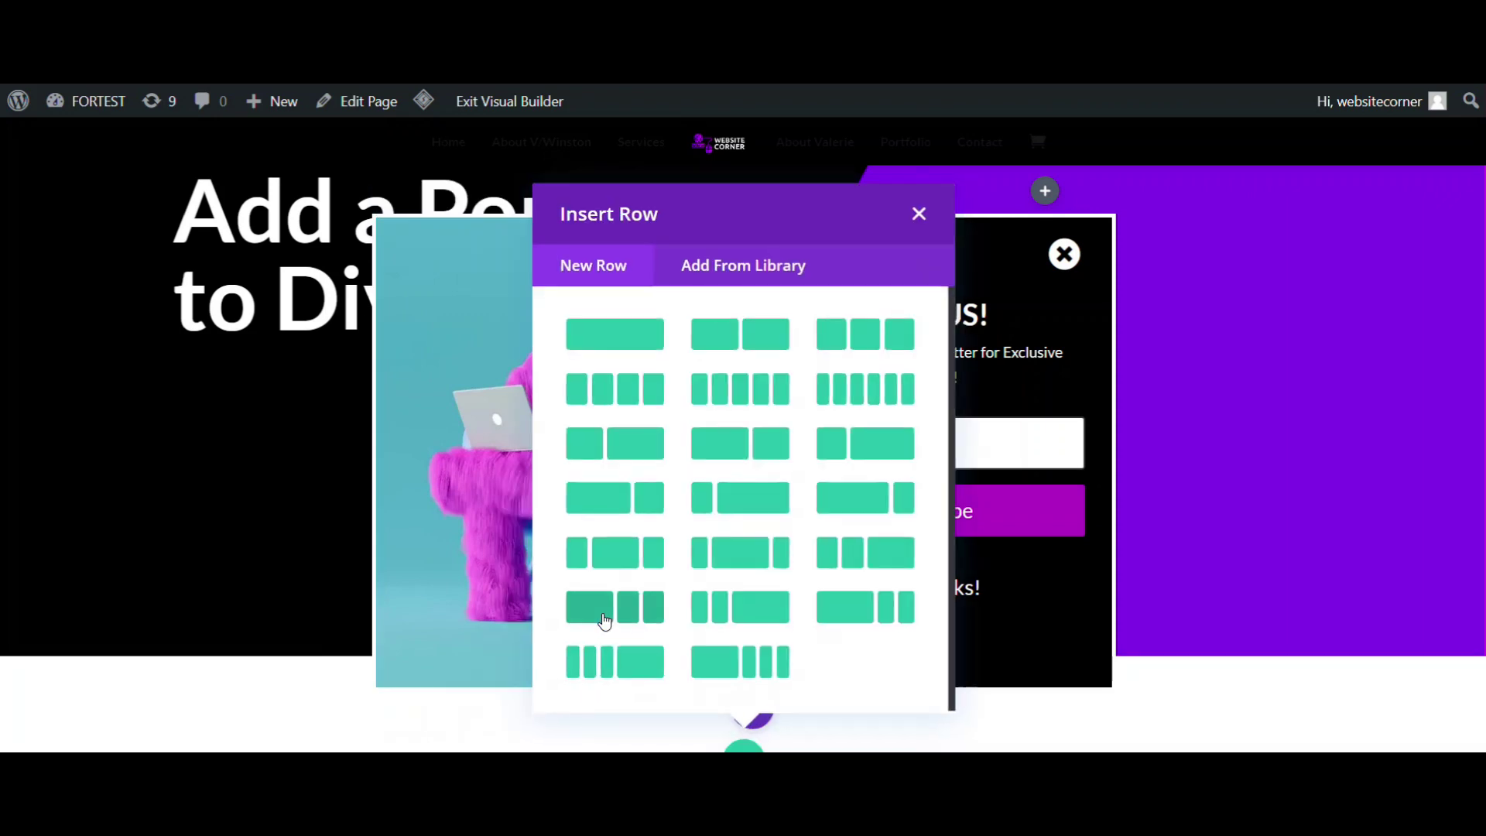
click(627, 335)
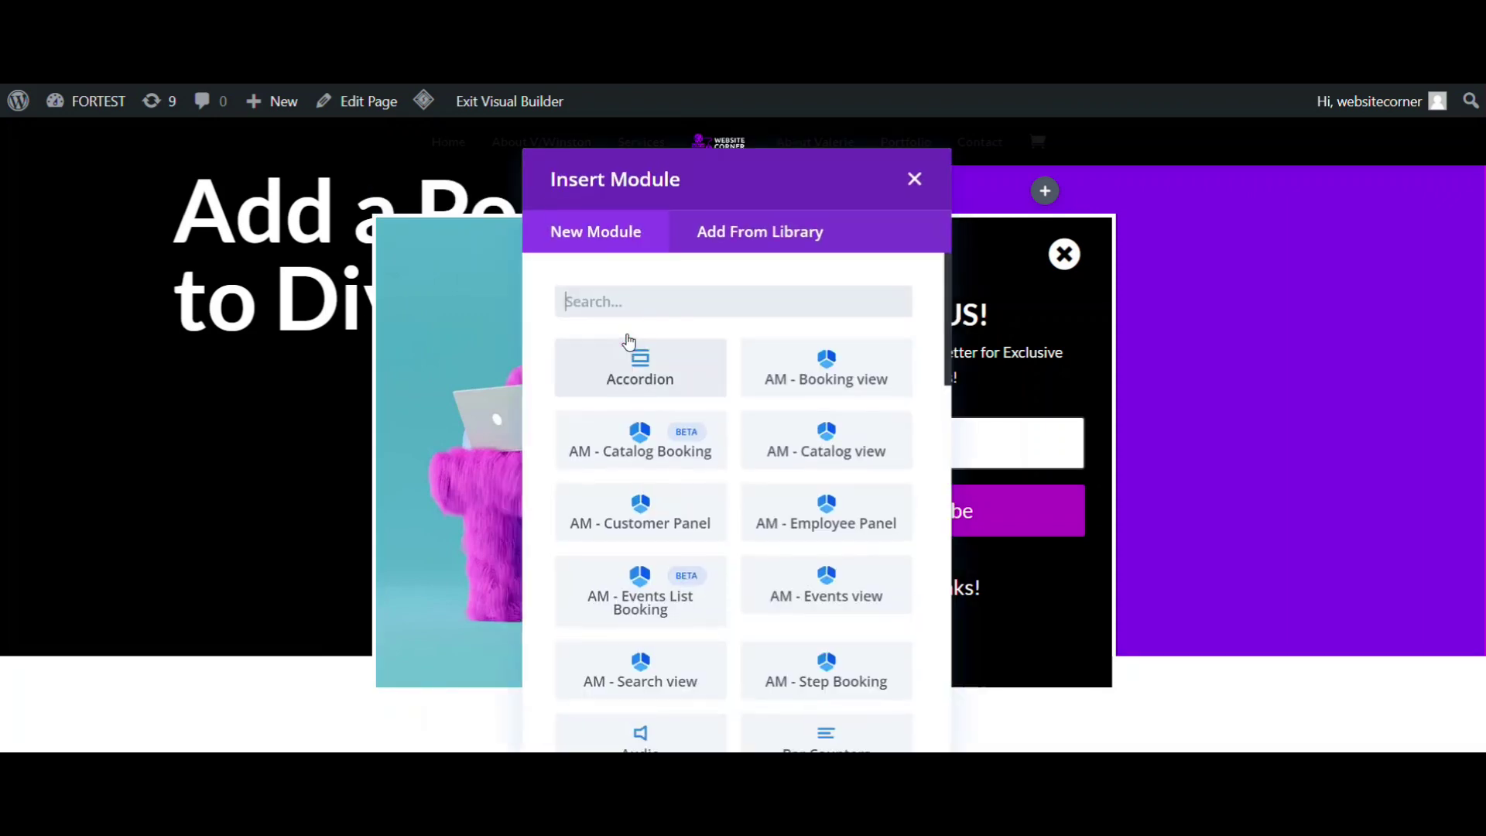
click(912, 180)
- Set the new section's admin label to 'code' and save it
mouse_move(93, 701)
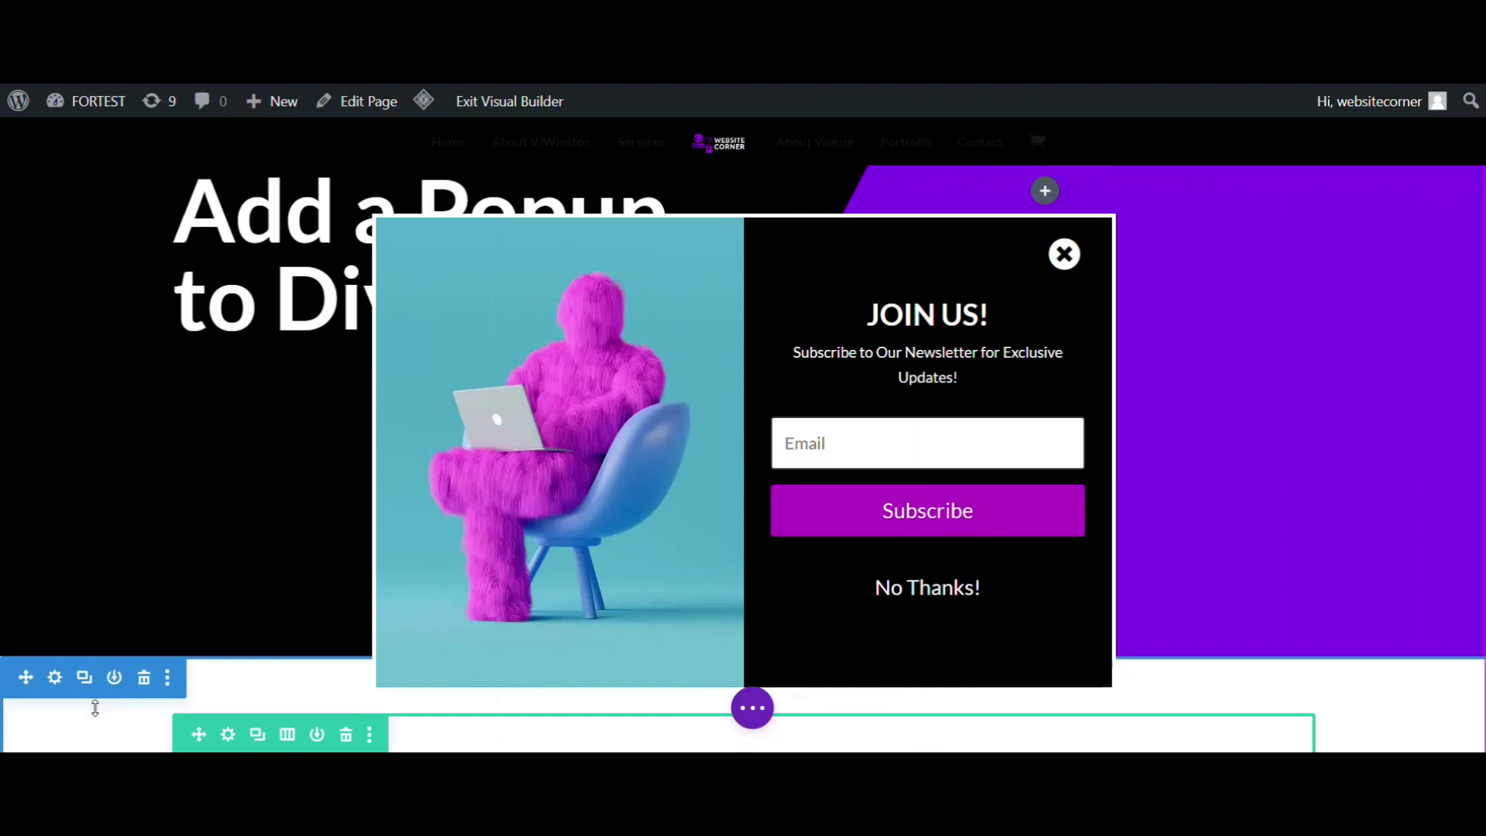
click(53, 677)
click(294, 465)
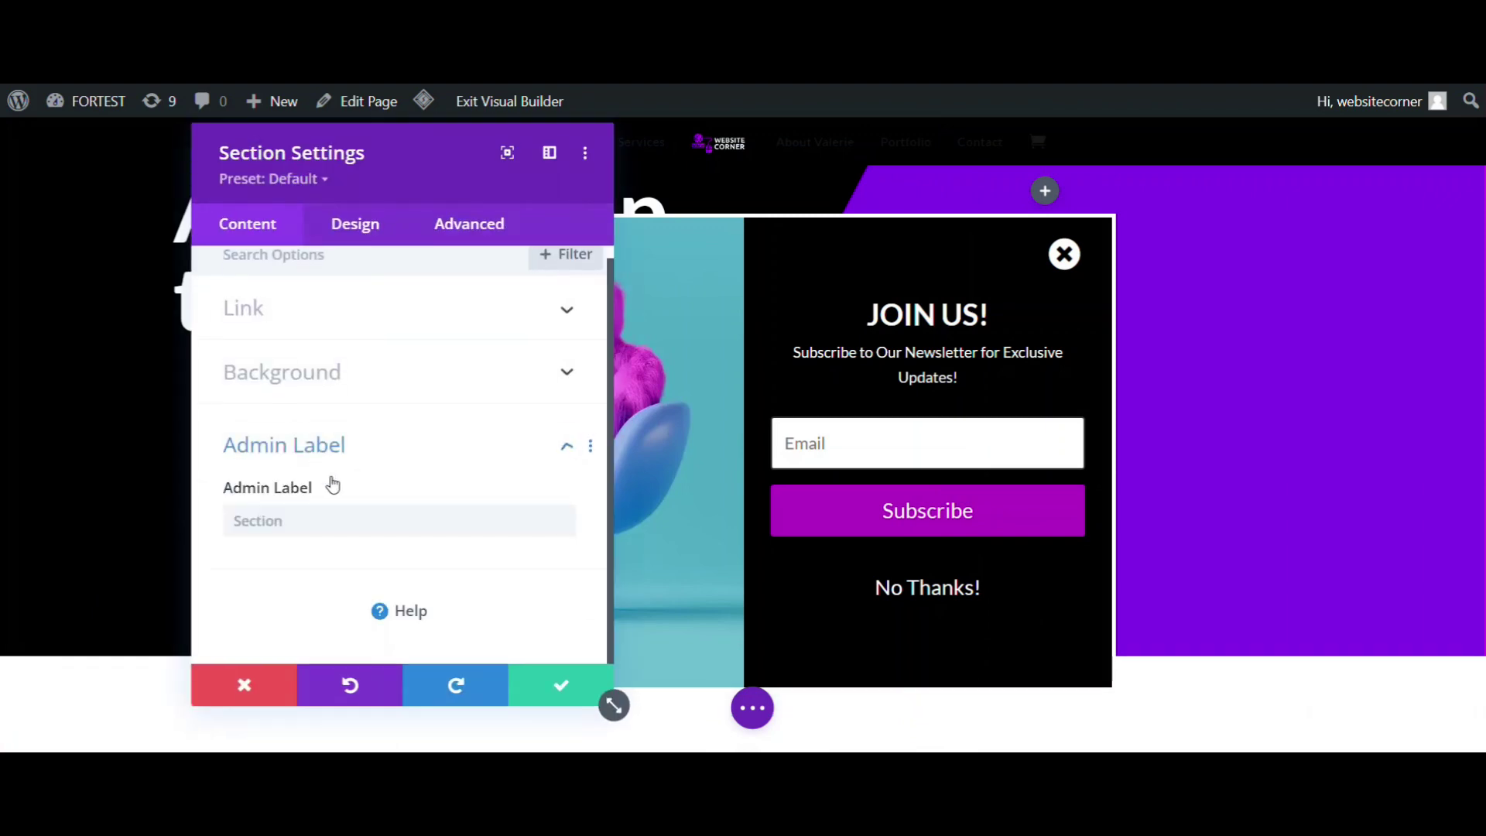
text(code)
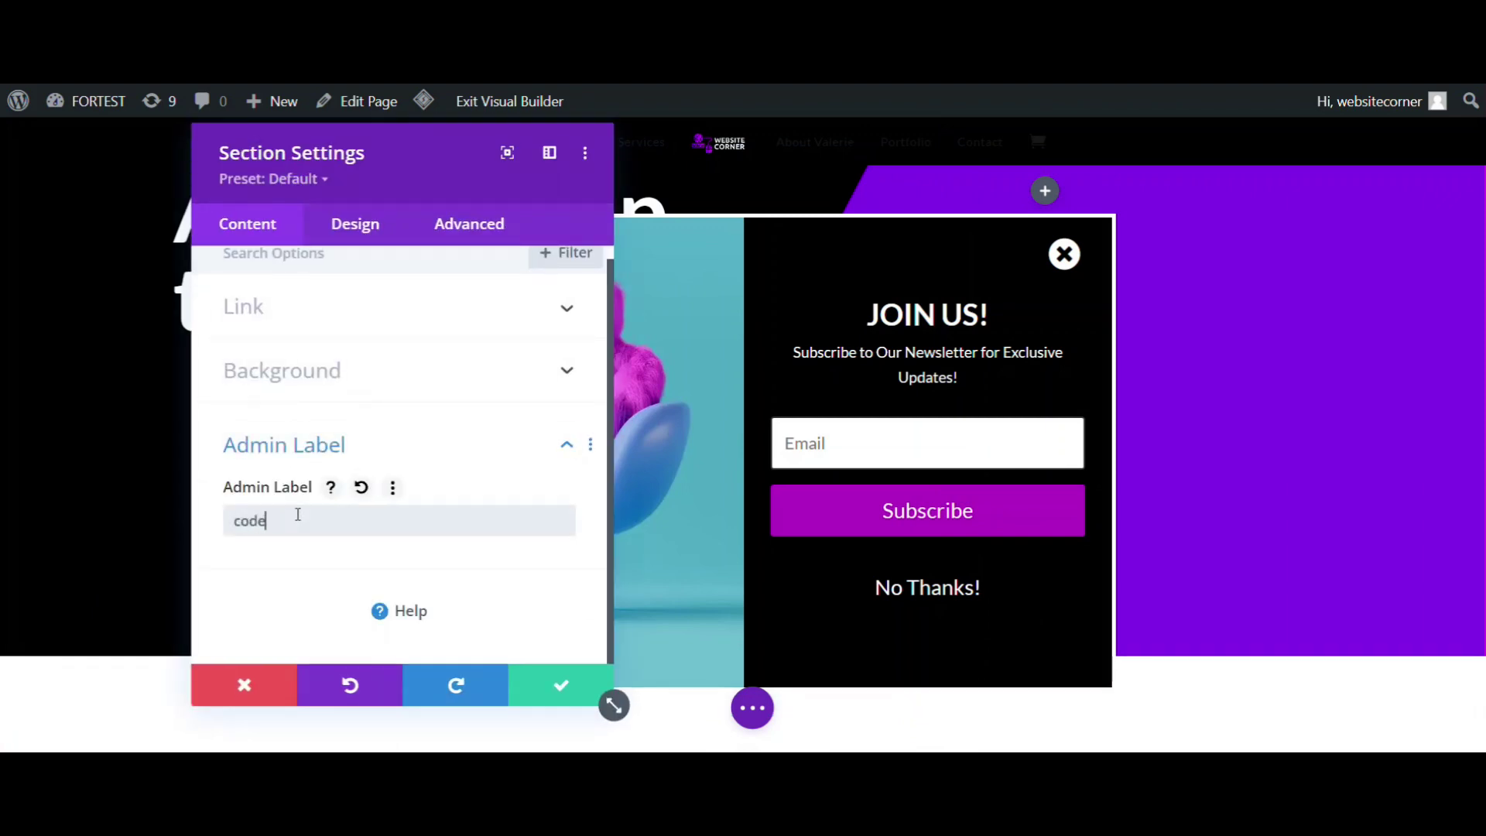
click(541, 693)
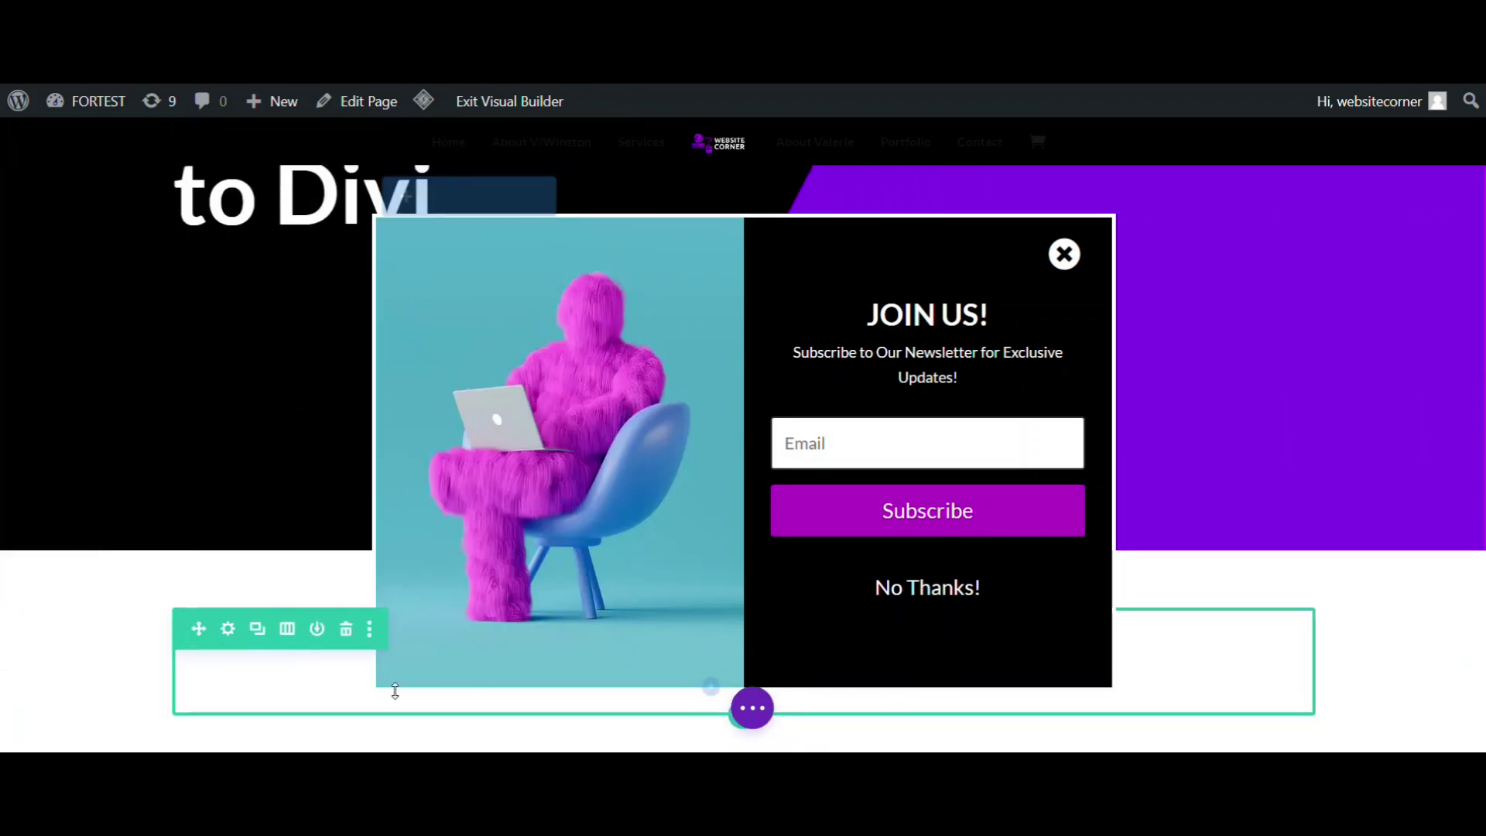
- Change the popup section's Position from Fixed to Default, then start adding a module to the empty row
click(430, 192)
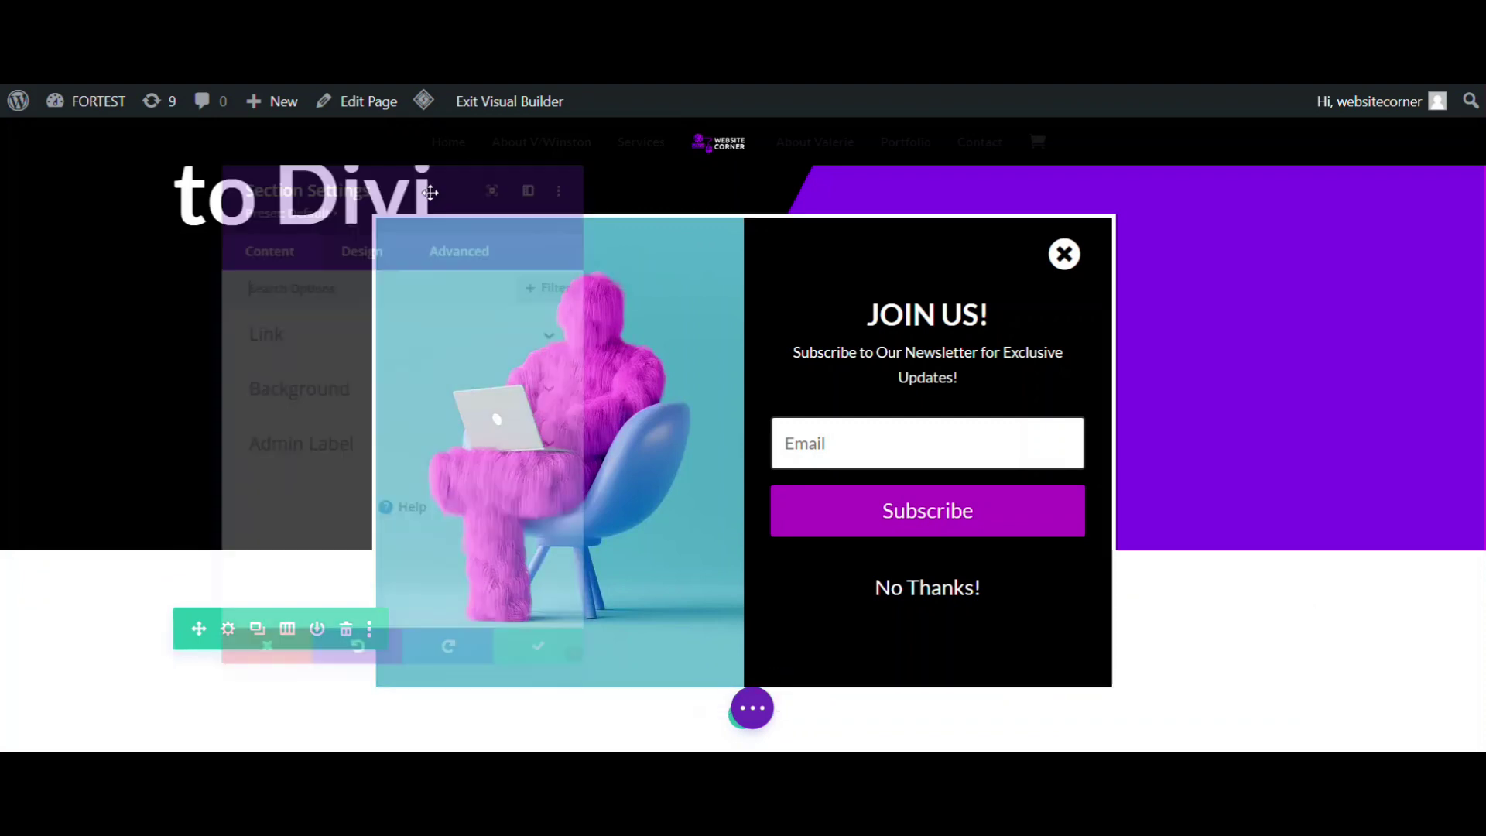
click(469, 226)
scroll(394, 519, down, 2)
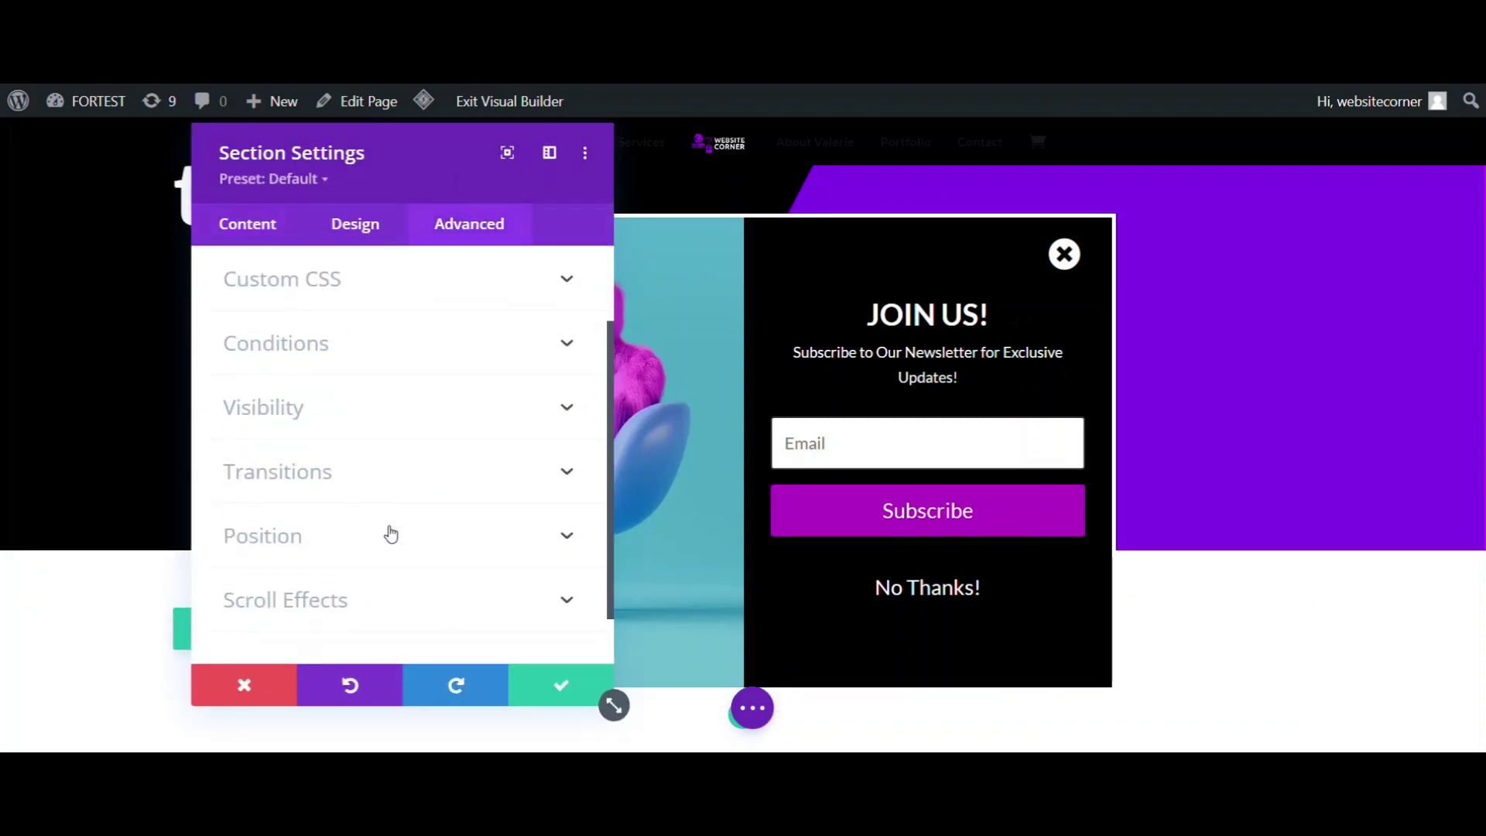
click(391, 534)
click(349, 352)
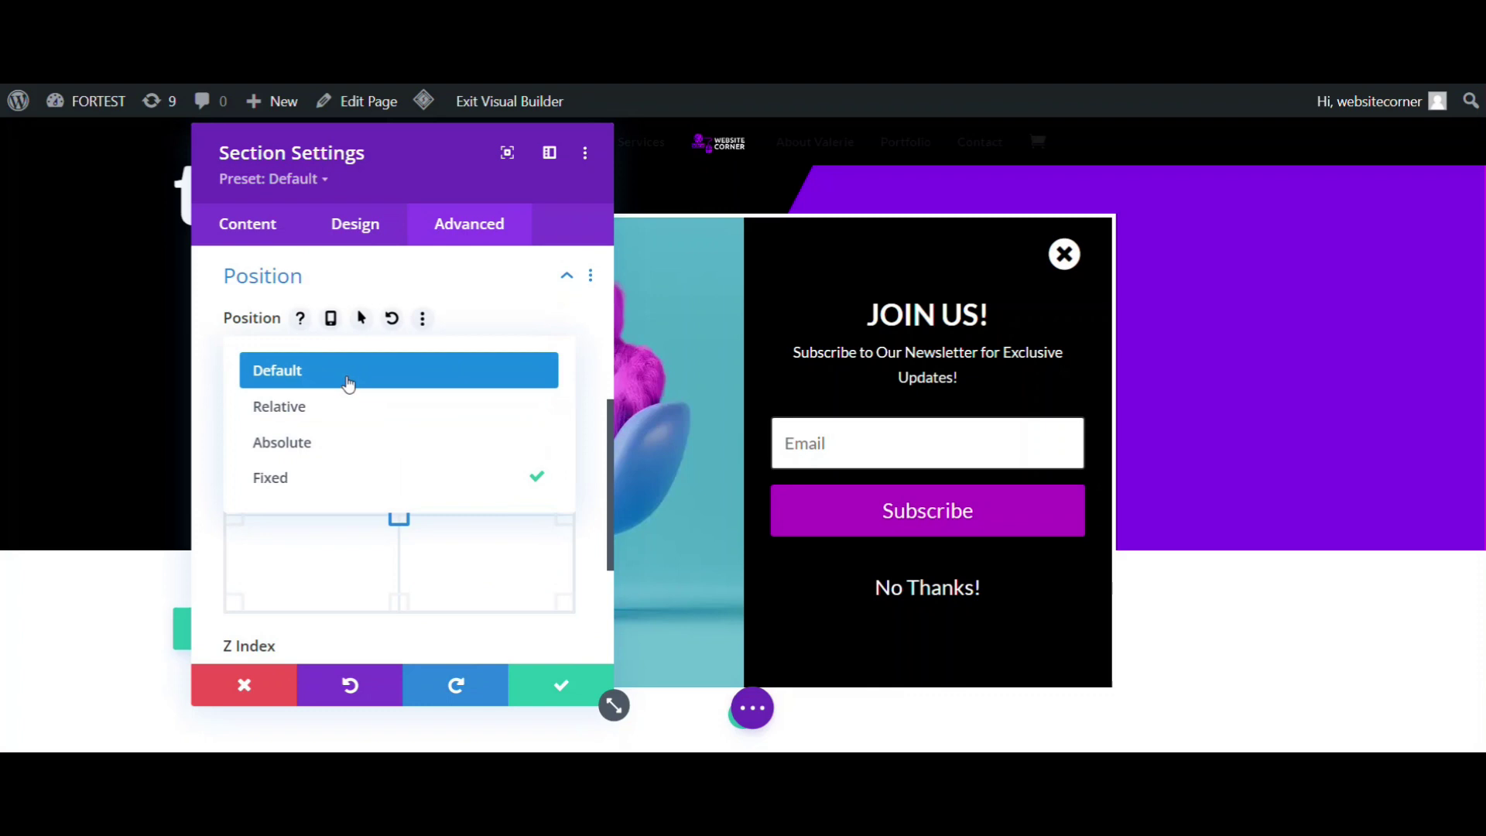
click(348, 371)
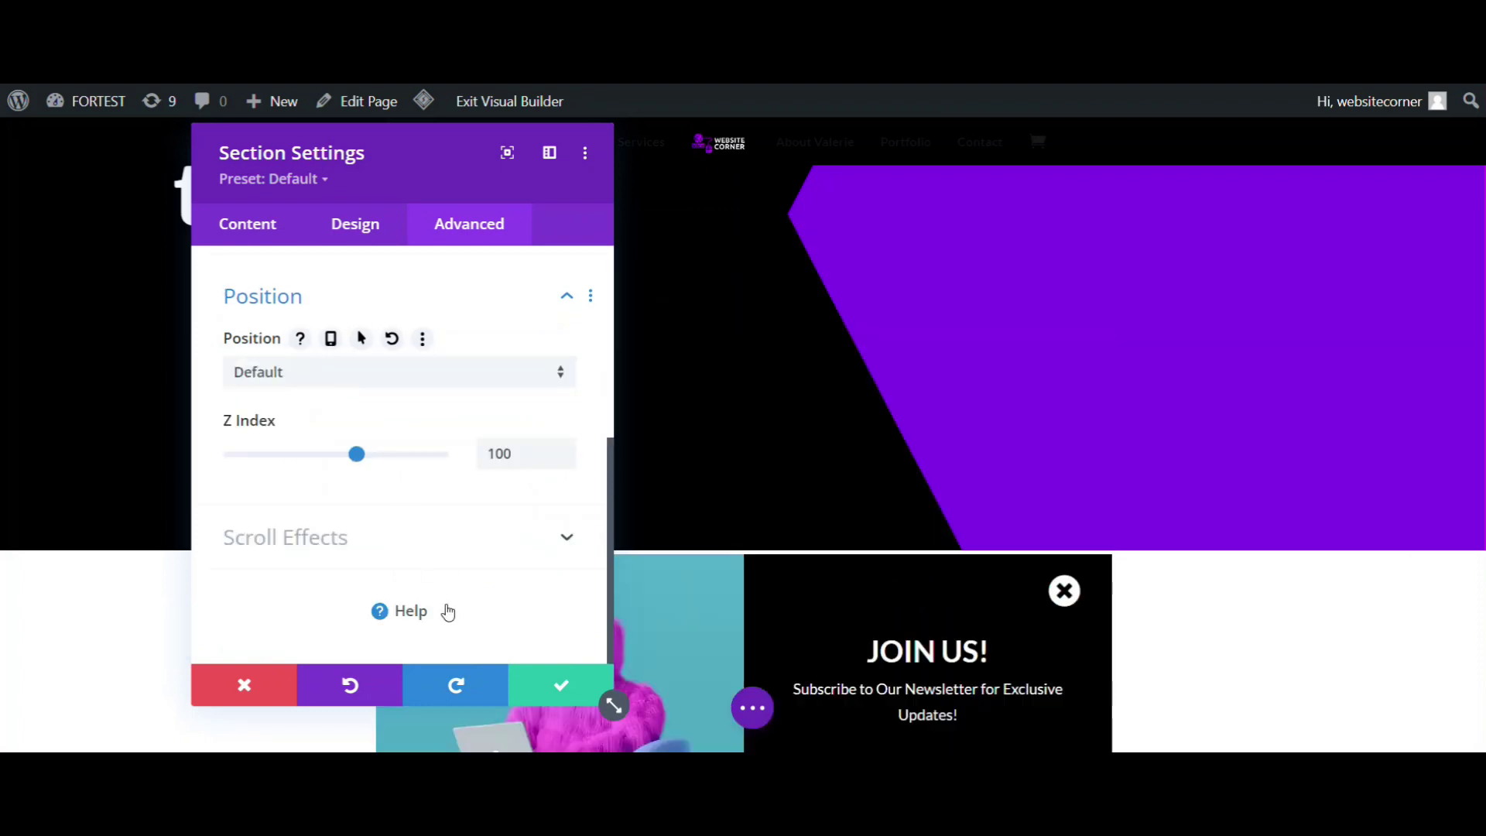
click(539, 688)
scroll(1393, 472, down, 7)
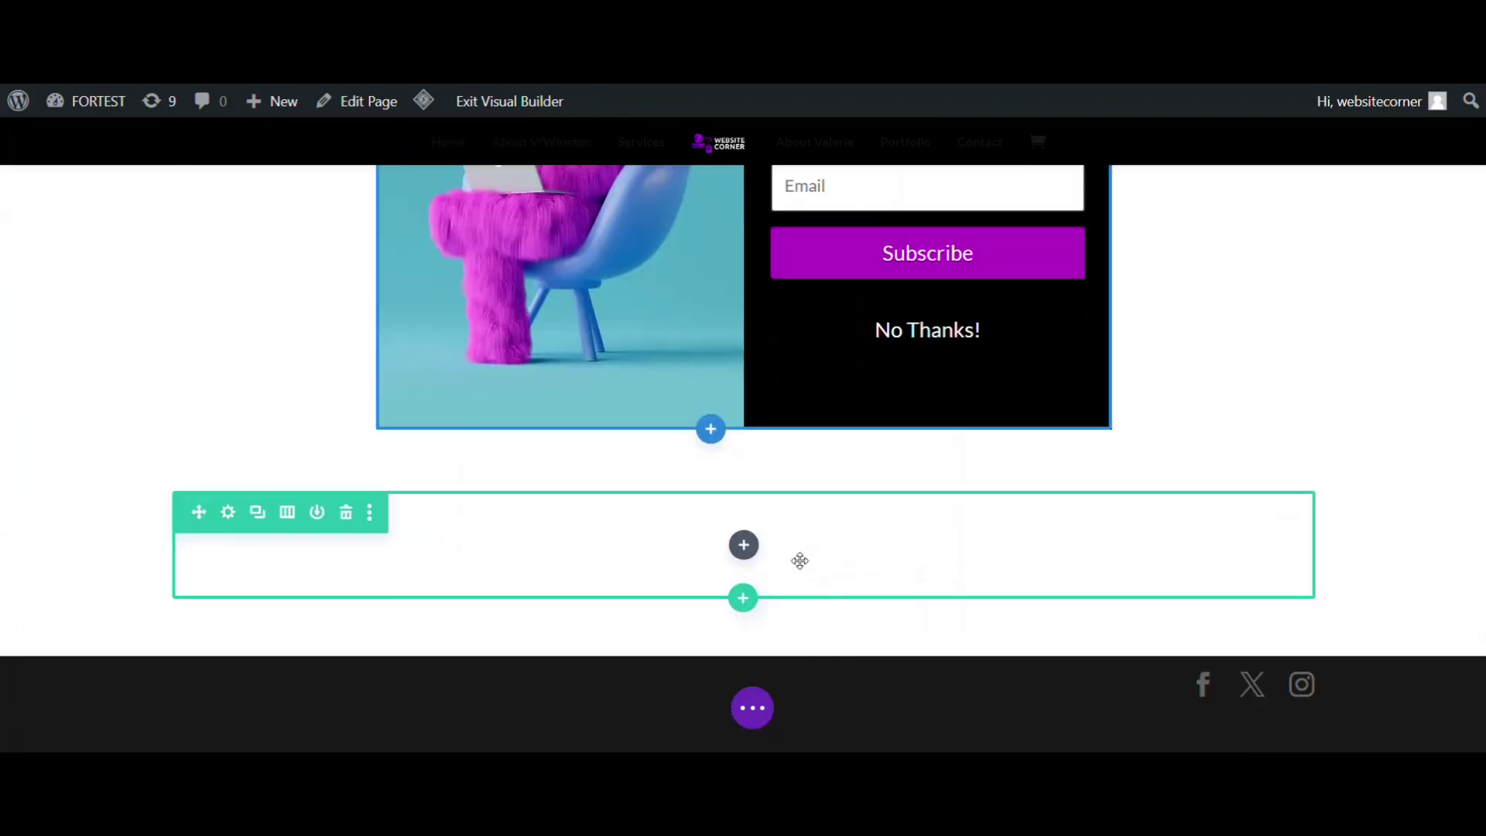
click(743, 547)
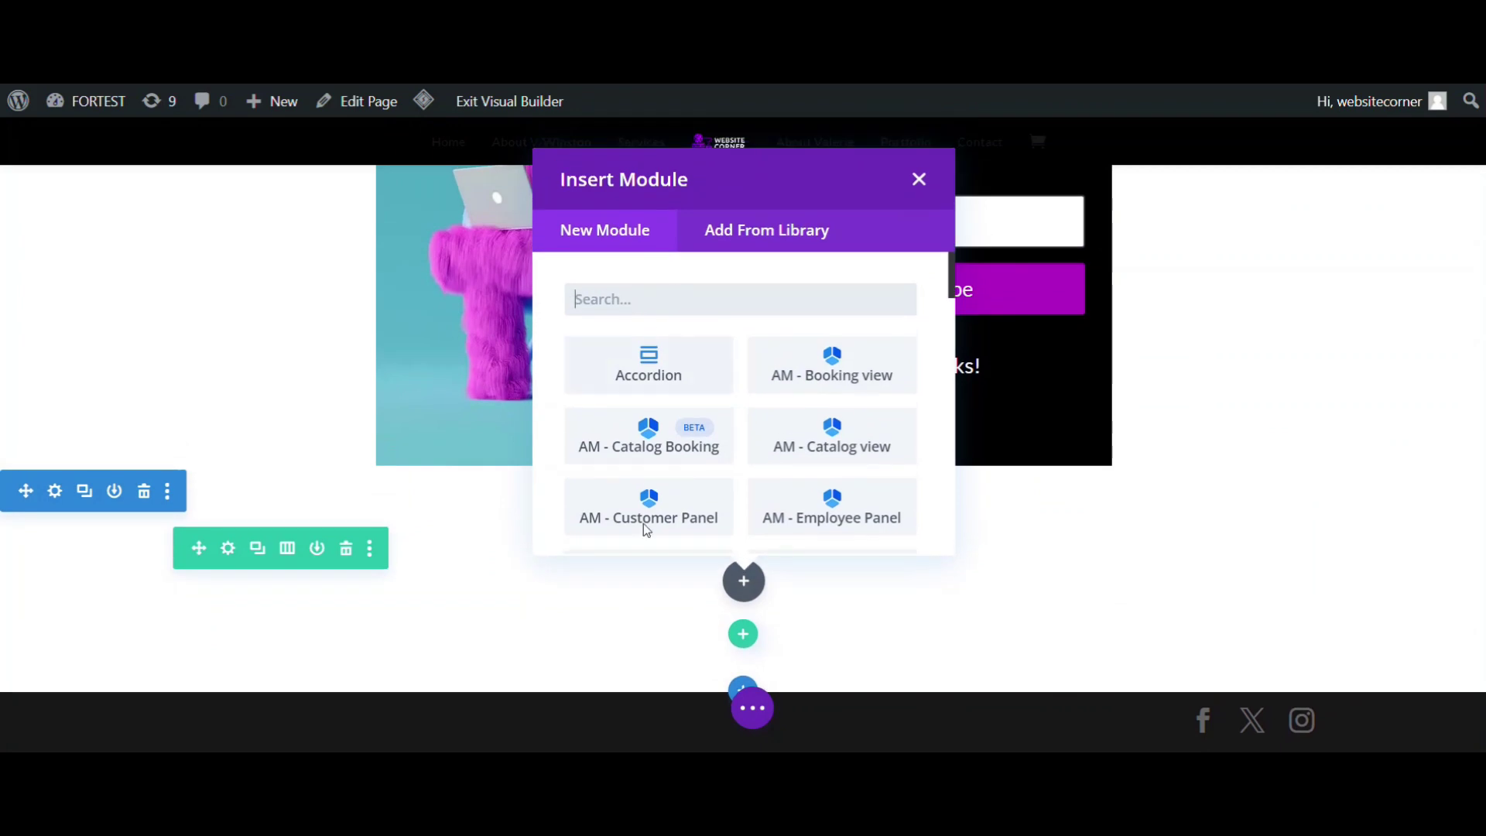
- Insert a Code module into the empty row by searching 'co'
click(649, 294)
text(c)
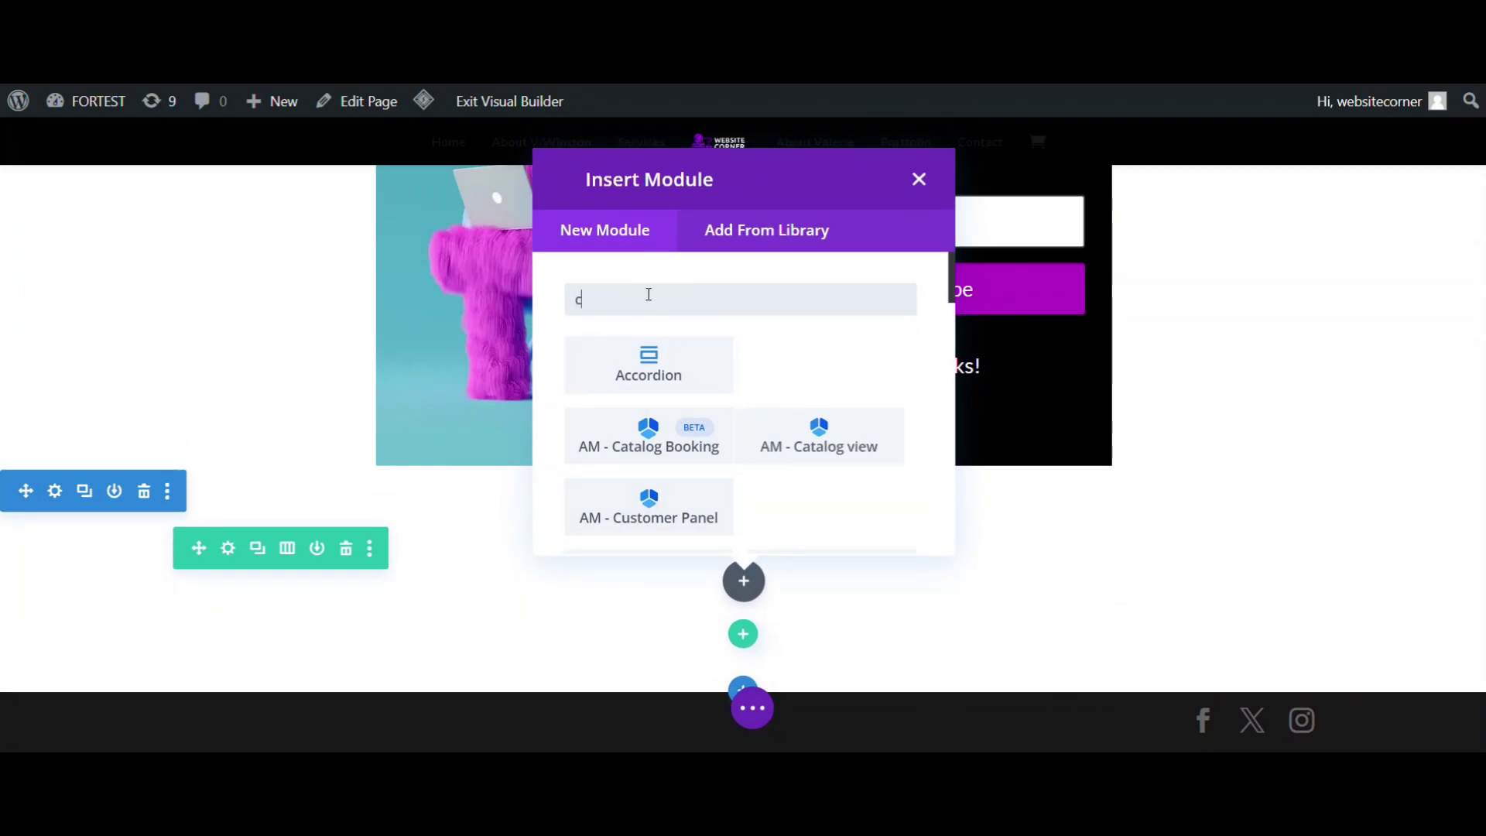
text(o)
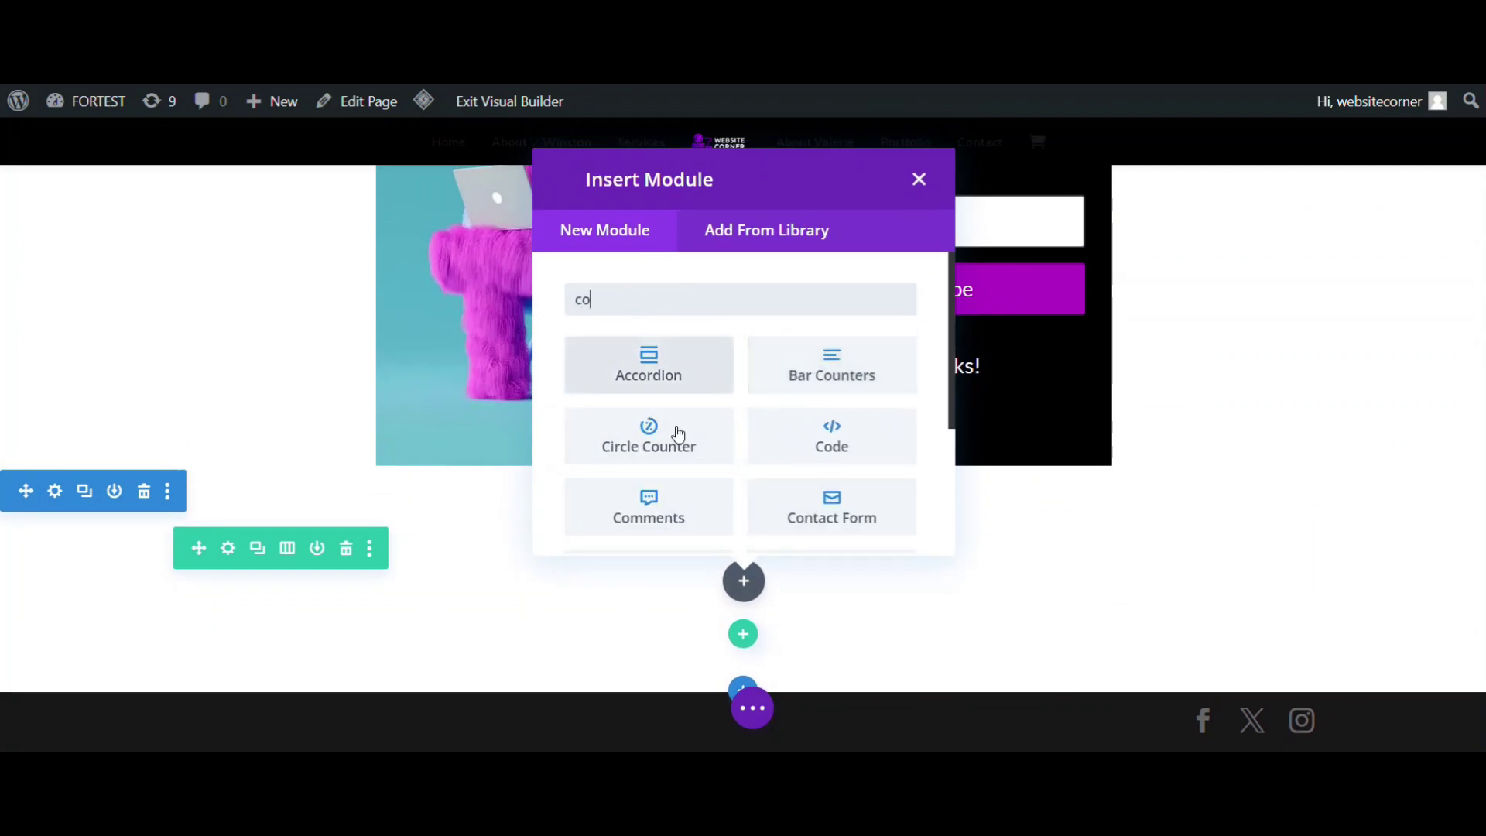
click(843, 439)
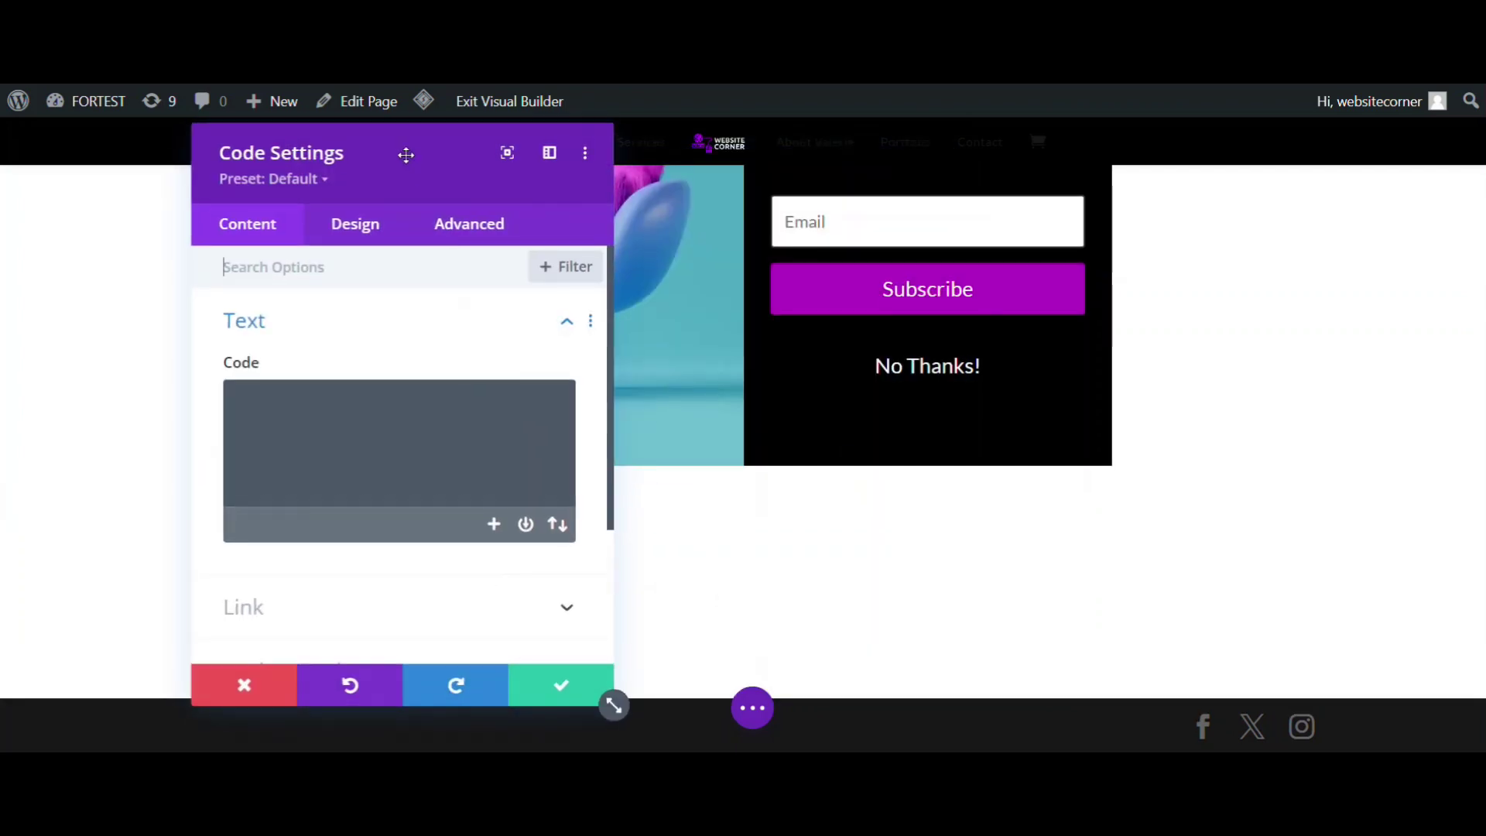
drag(405, 152, 1115, 182)
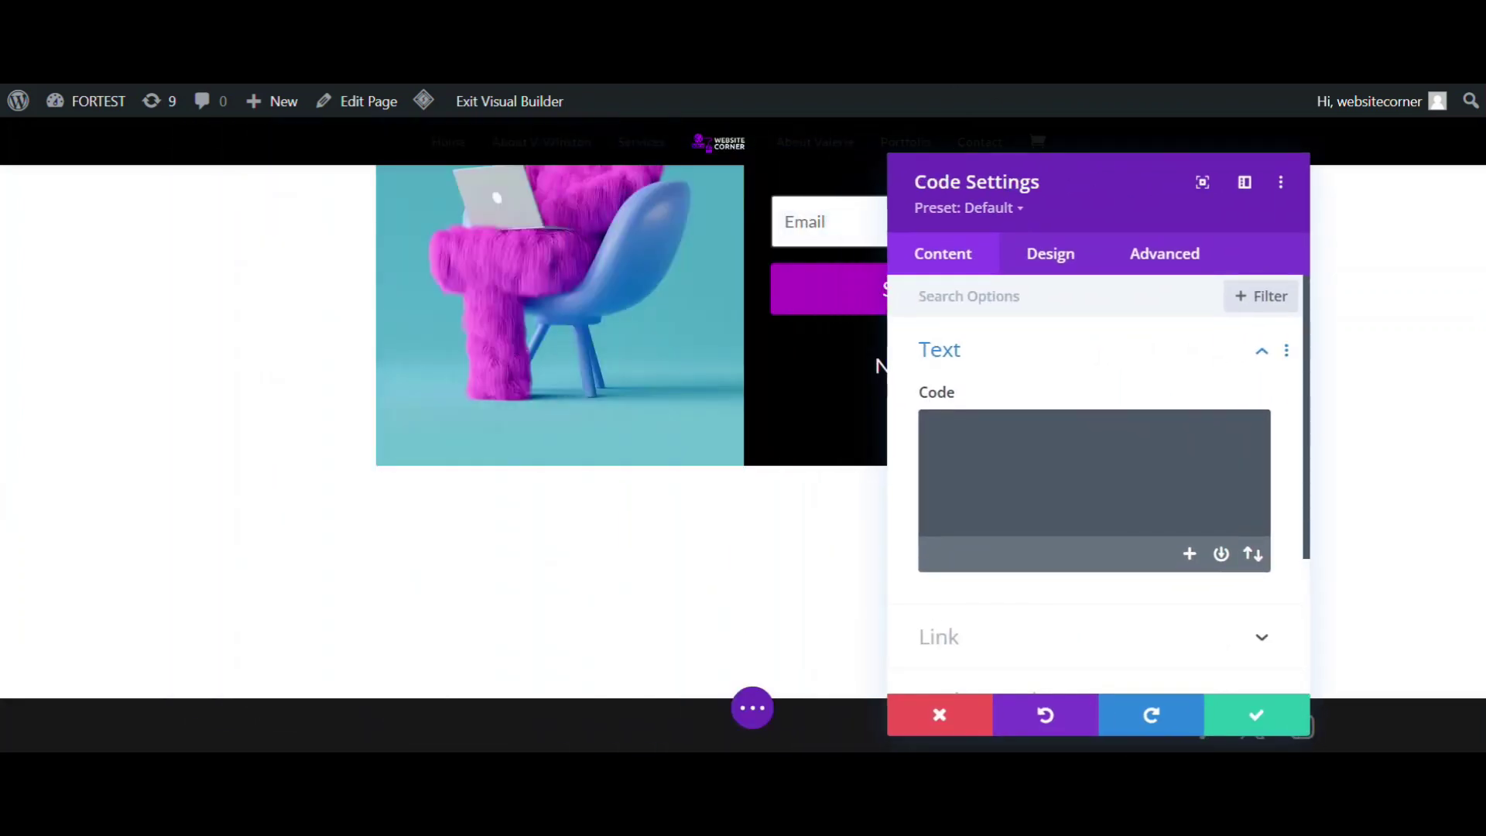
- Paste the jQuery script hiding #myPopup on .closeBtn click and widen the settings panel
click(980, 437)
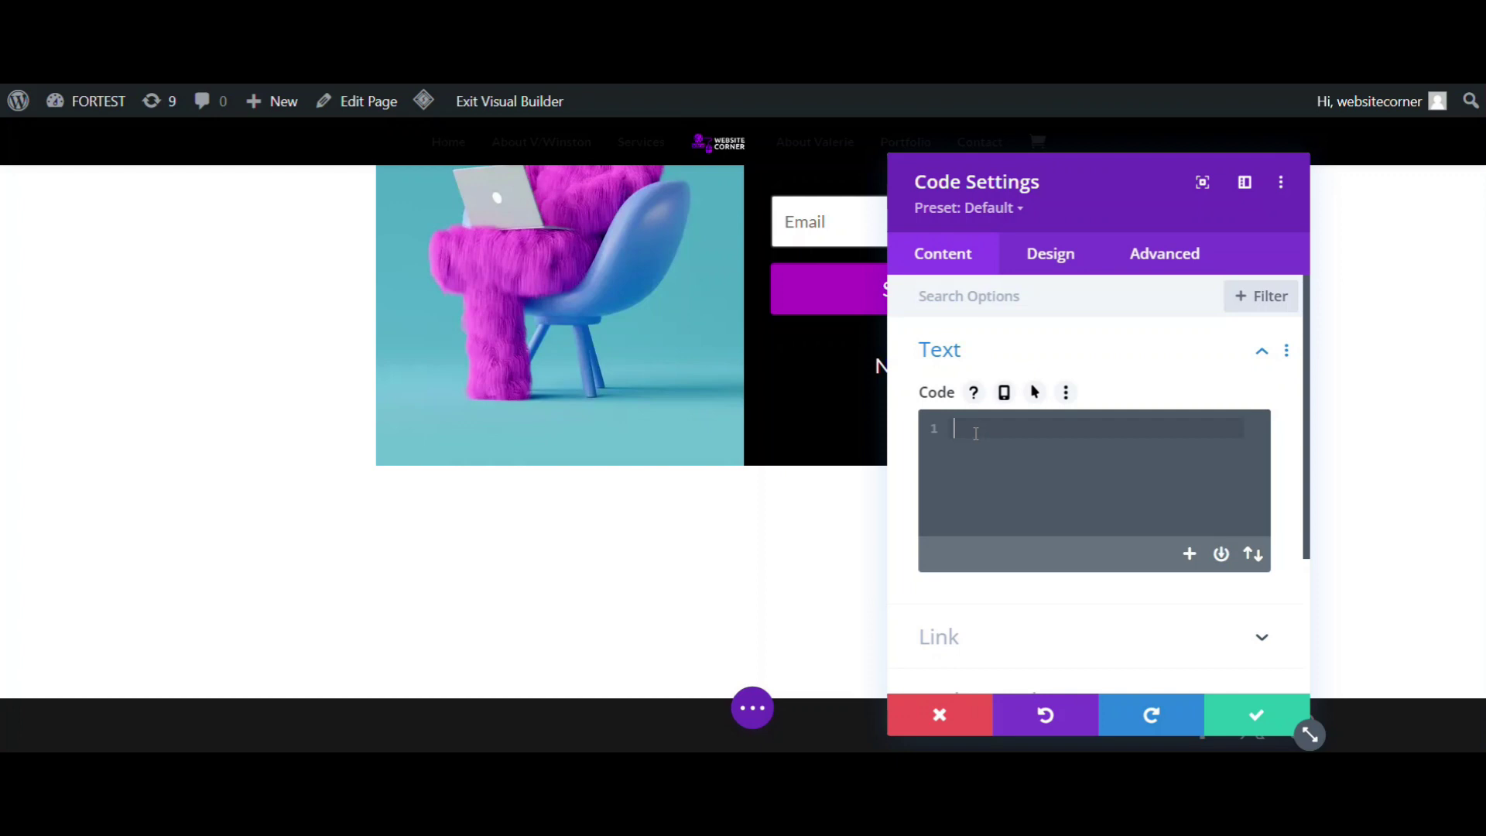
text(<script src="https://code.jquery.com/jquery-3.6.4.min.js"></script> <script>   $(document).ready(function() {     $(".closeBtn").on("click", function(event) {       event.preventDefault();       console.log("Button clicked, preventing default behavior.");       myFunction();     });      function myFunction() {       var myDiv = $("#myPopup");       myDiv.hide(); // or myDiv.css("display", "none");     }   }); </script>)
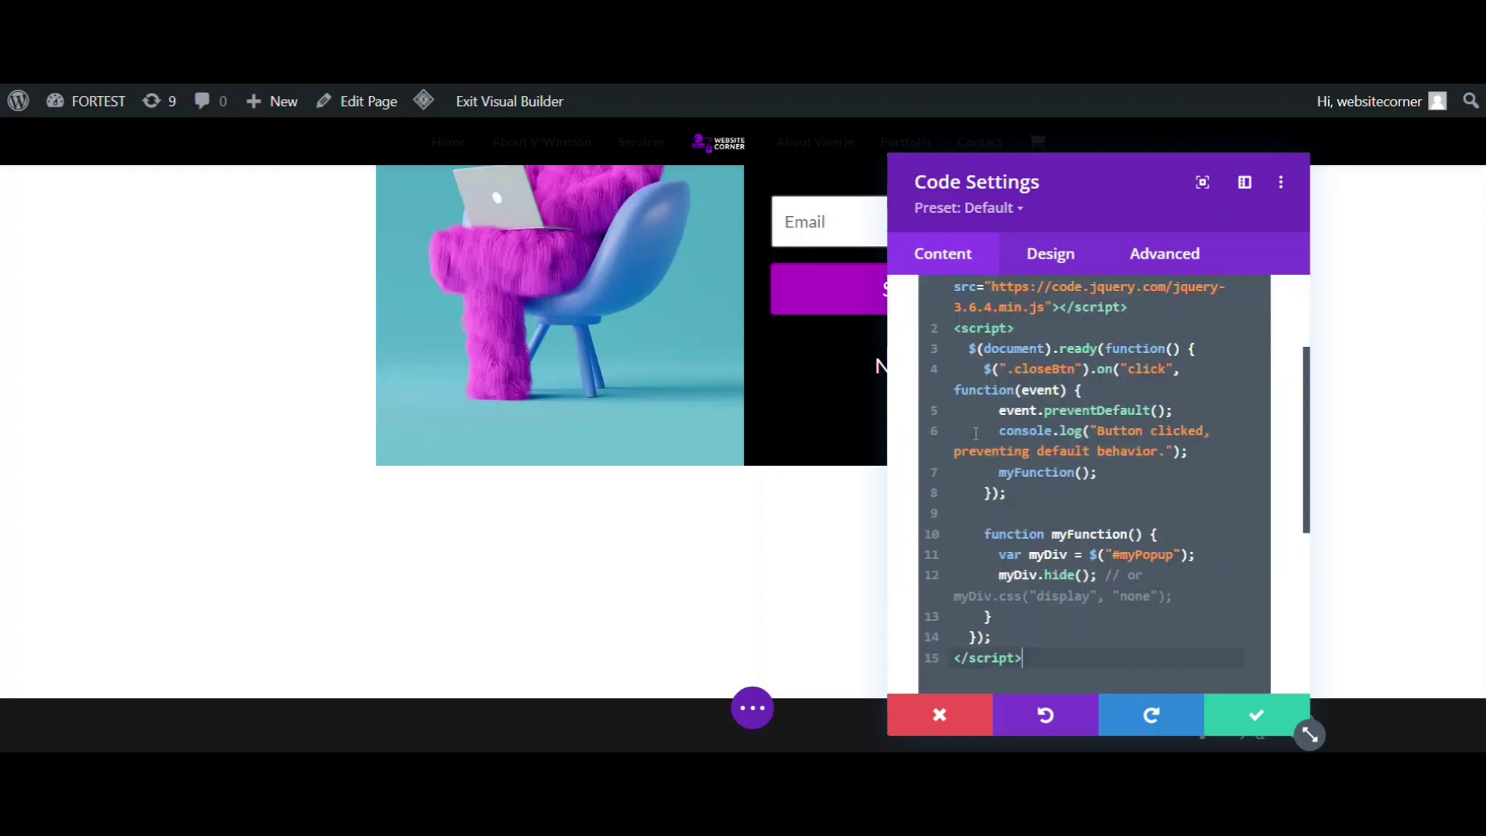
drag(1309, 735, 1482, 697)
drag(1038, 188, 707, 158)
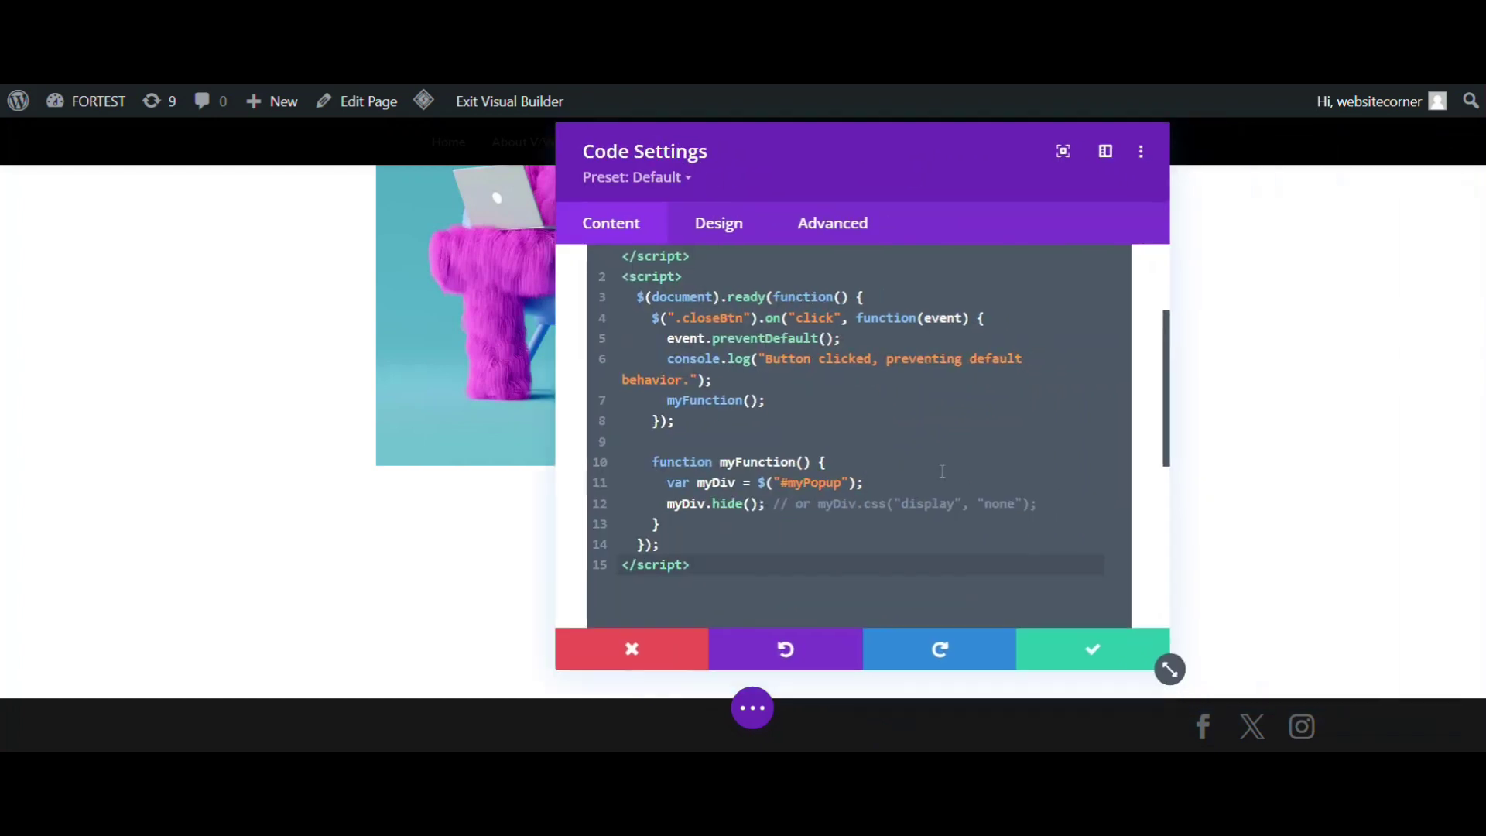
drag(1168, 670, 1401, 695)
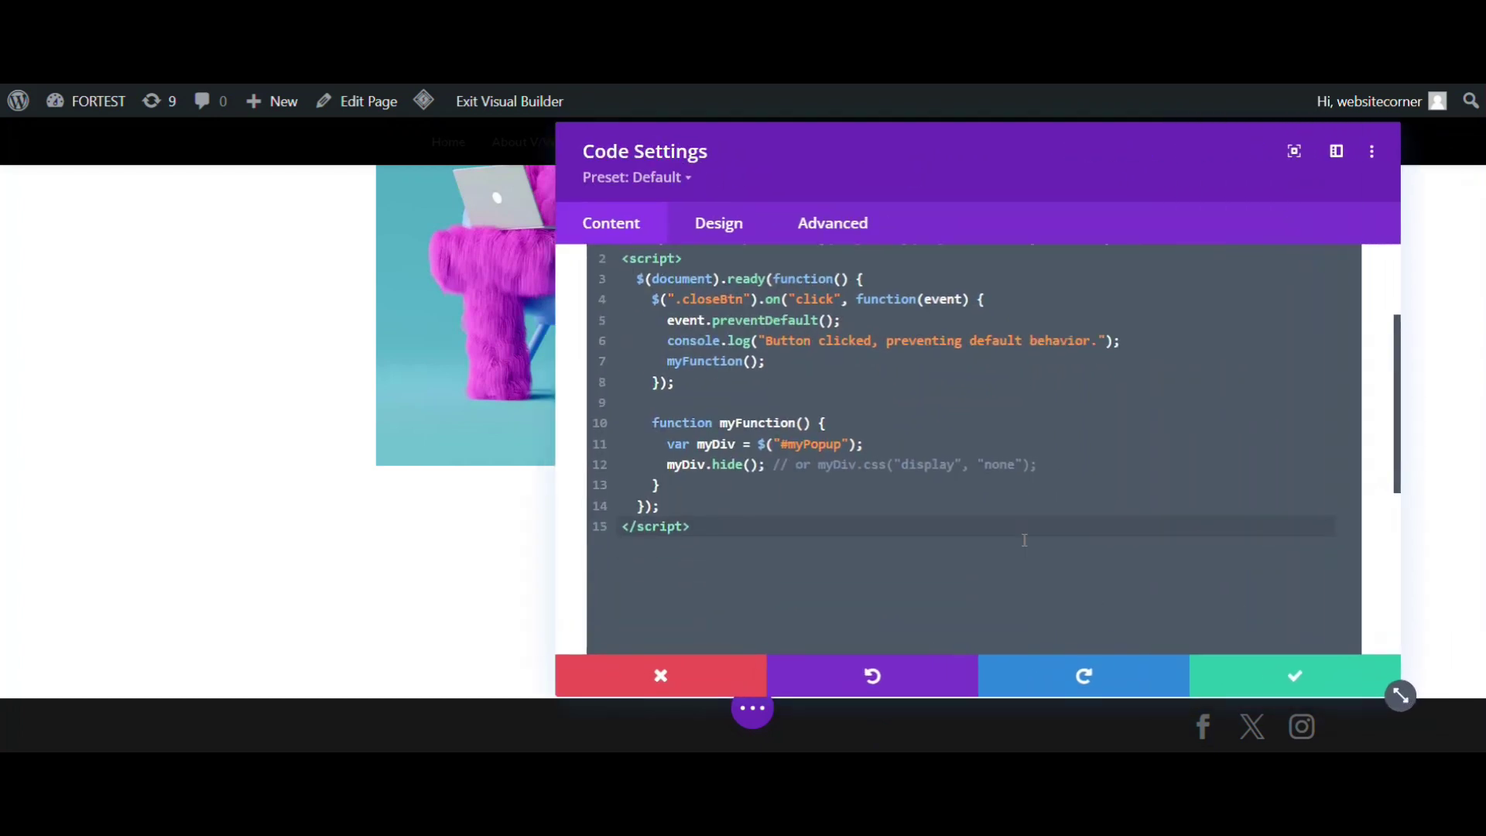
scroll(974, 498, down, 1)
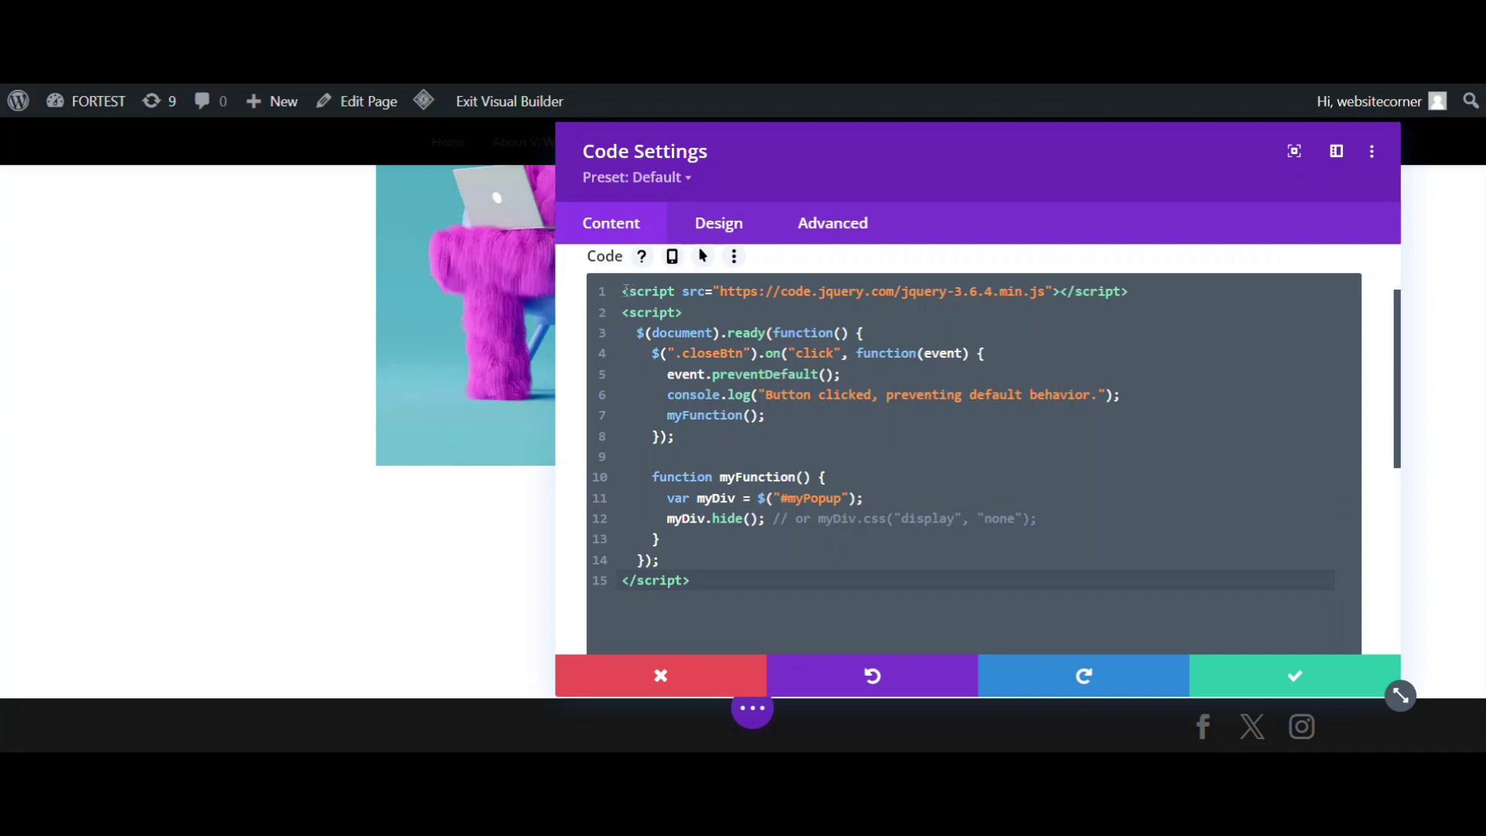
- Walk through the script, highlighting the jQuery include, the .closeBtn selector and the myFunction() call
drag(625, 289, 1118, 295)
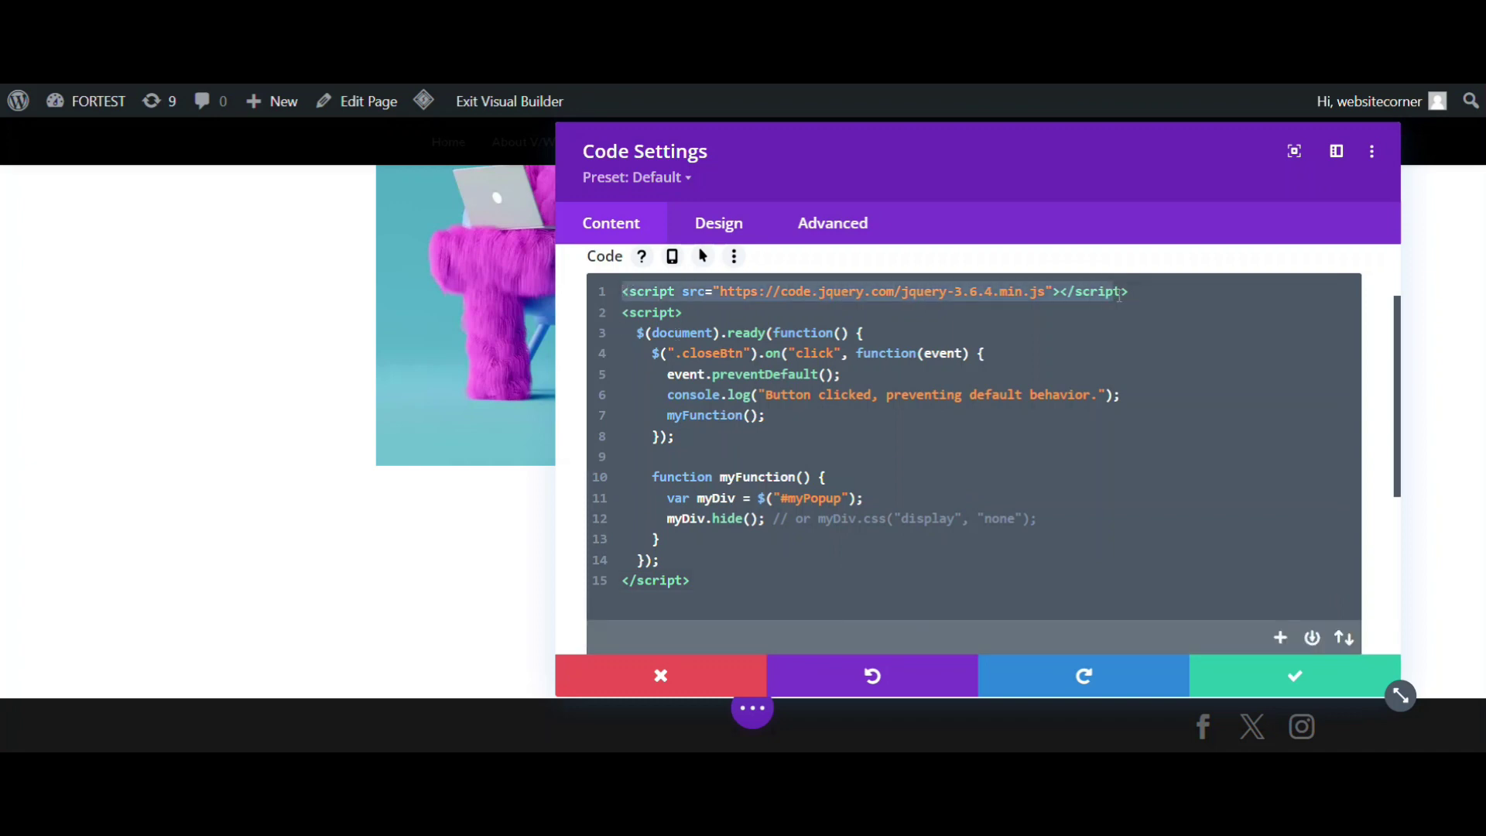
drag(621, 312, 706, 584)
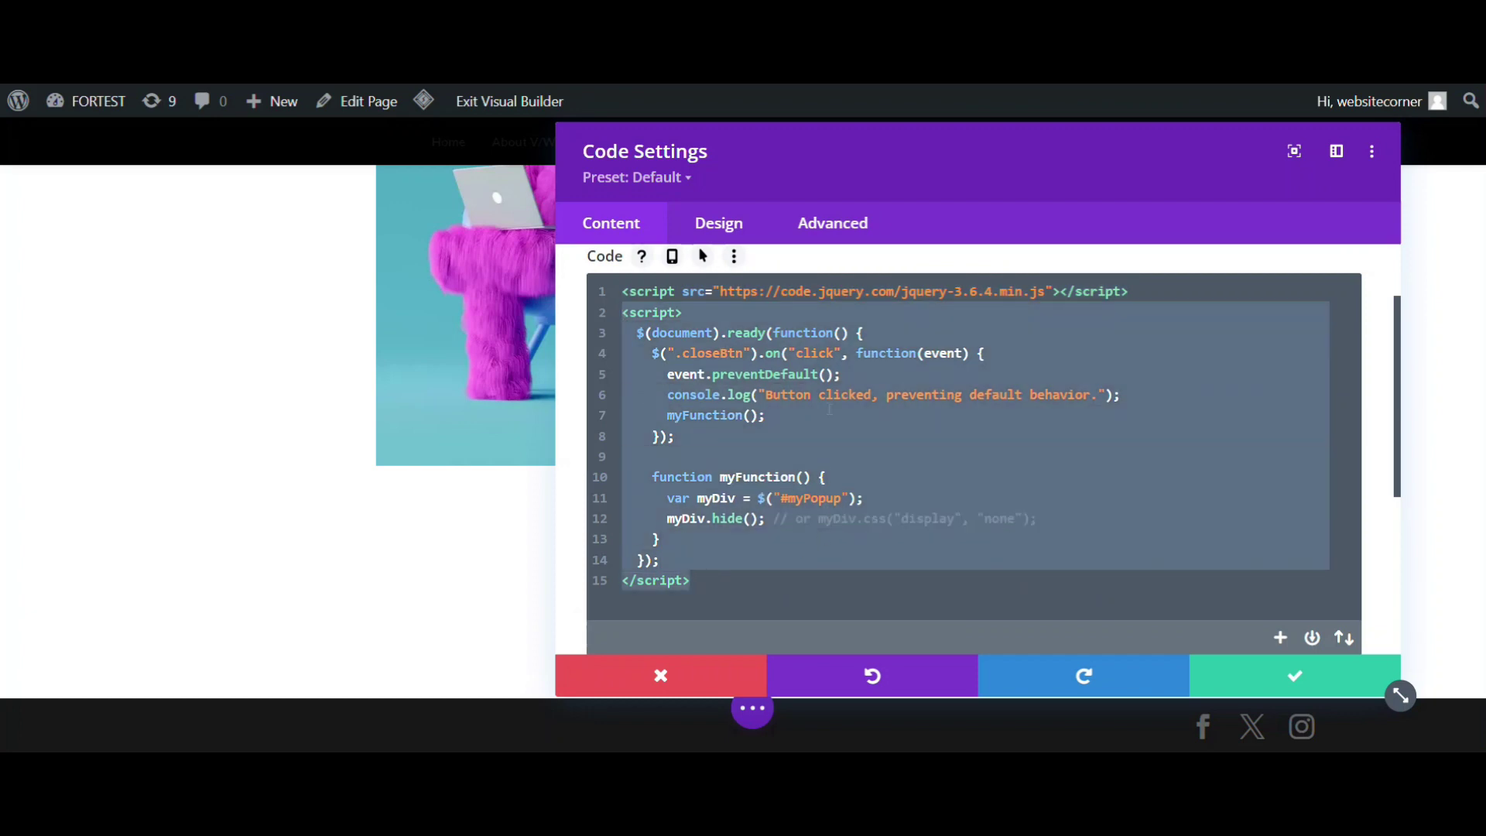
click(832, 409)
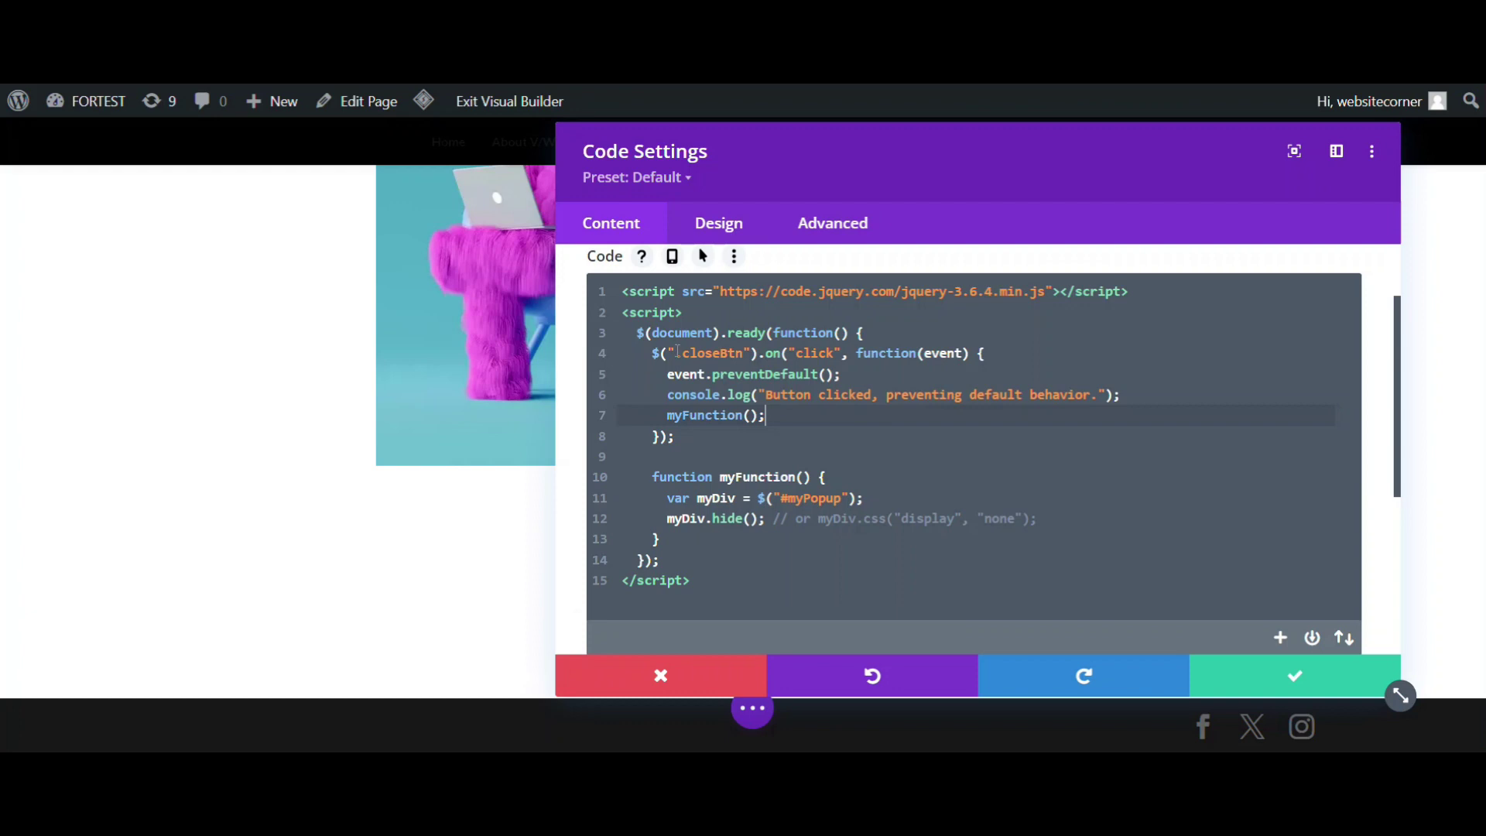
drag(678, 352, 715, 353)
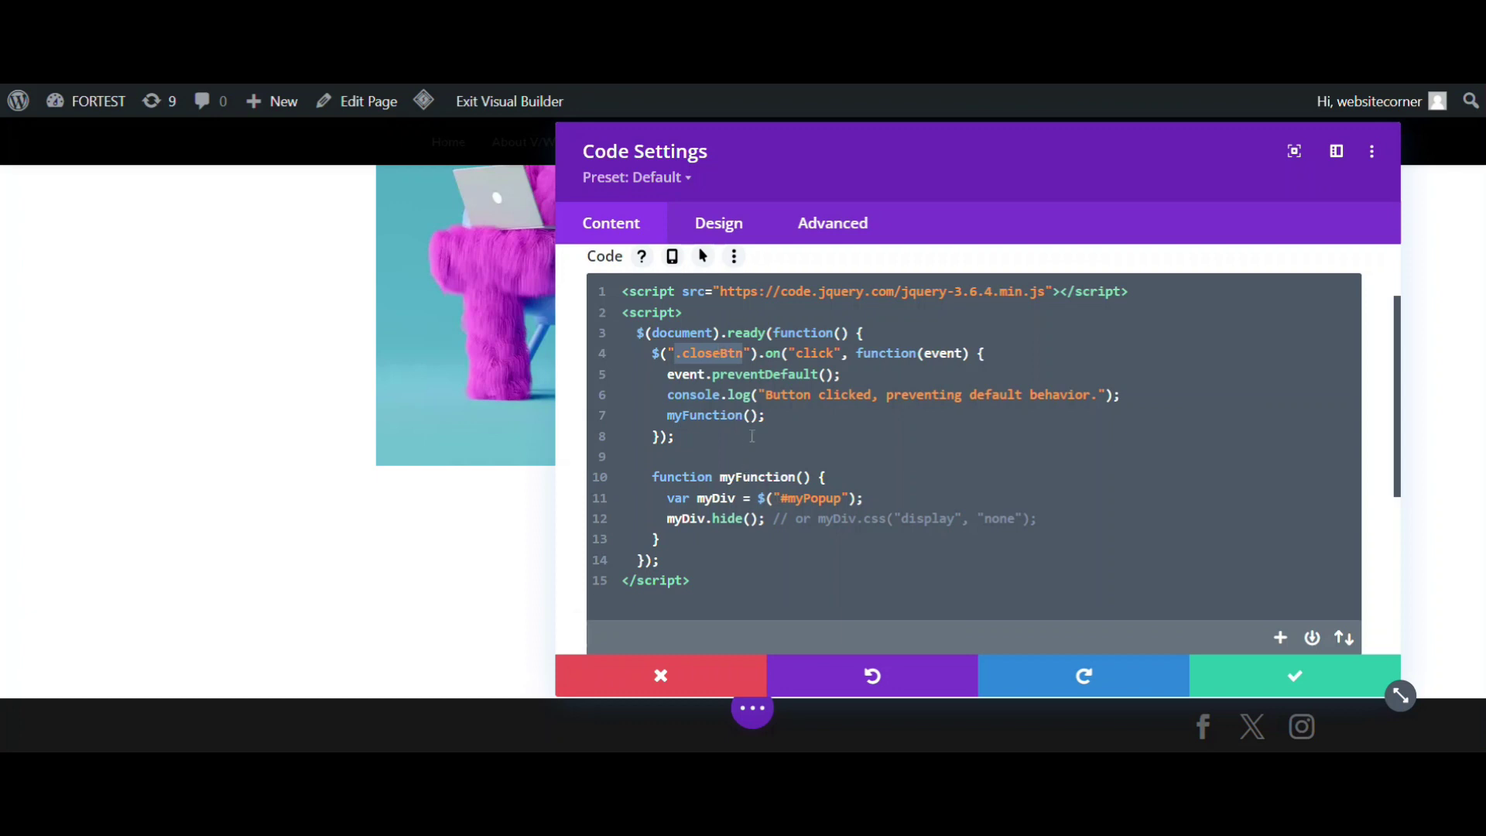
drag(766, 416, 660, 415)
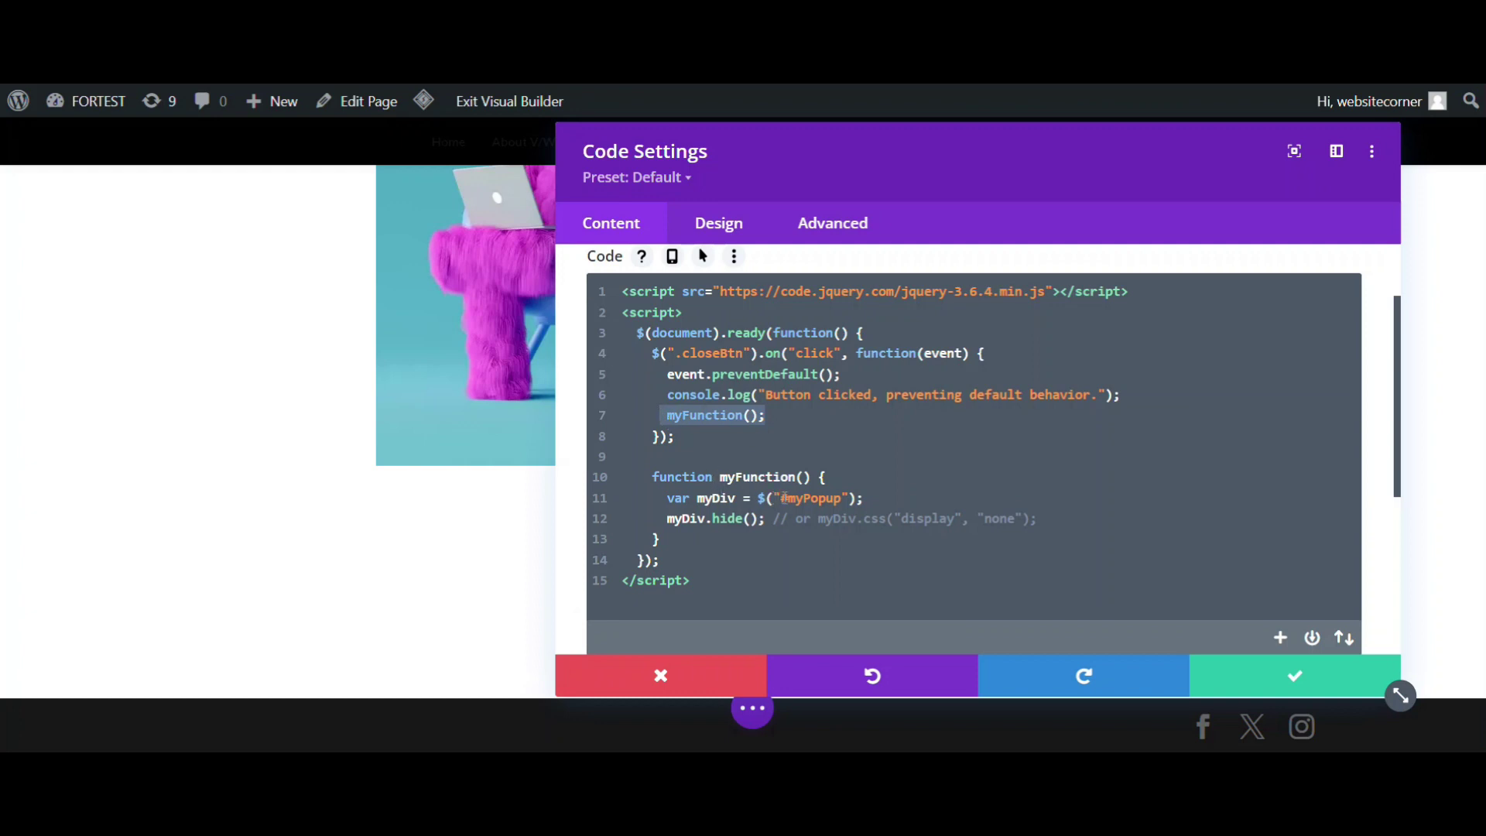
- Highlight myPopup, hide and closeBtn in the script, then close the Code module settings
click(780, 498)
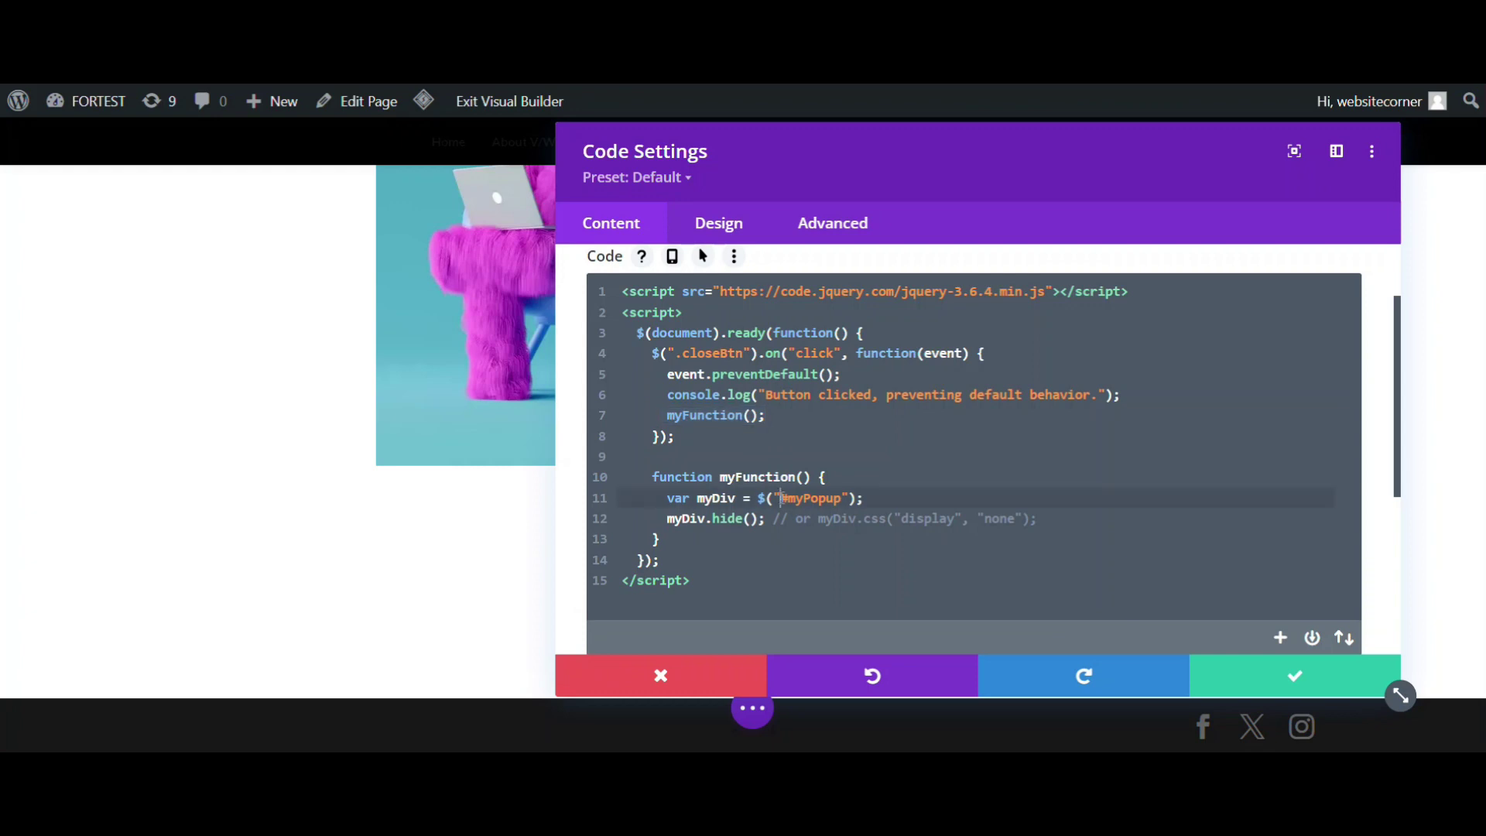
double_click(816, 498)
double_click(741, 518)
scroll(941, 490, up, 2)
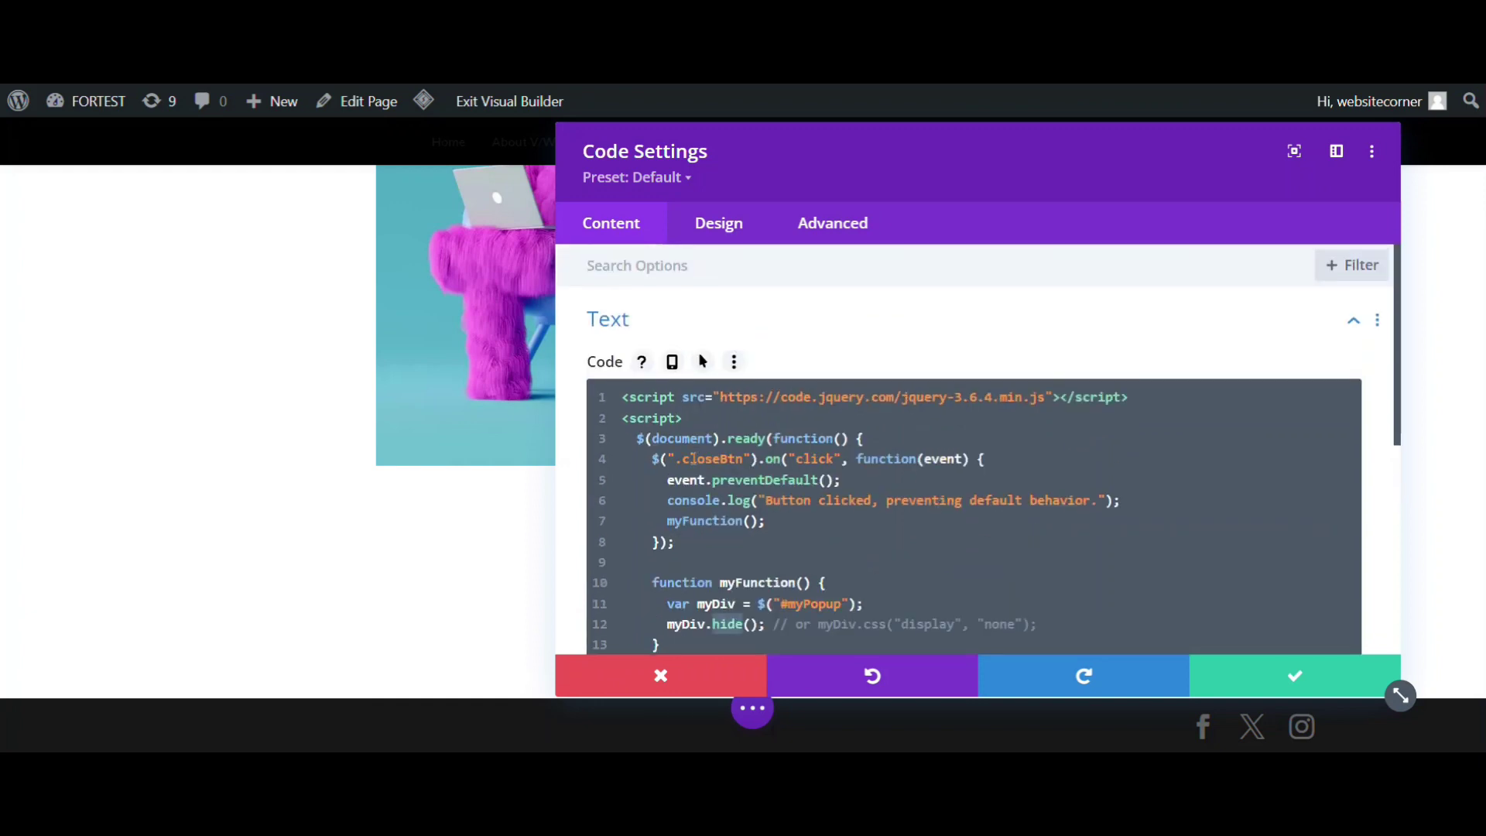
click(692, 459)
drag(682, 459, 716, 458)
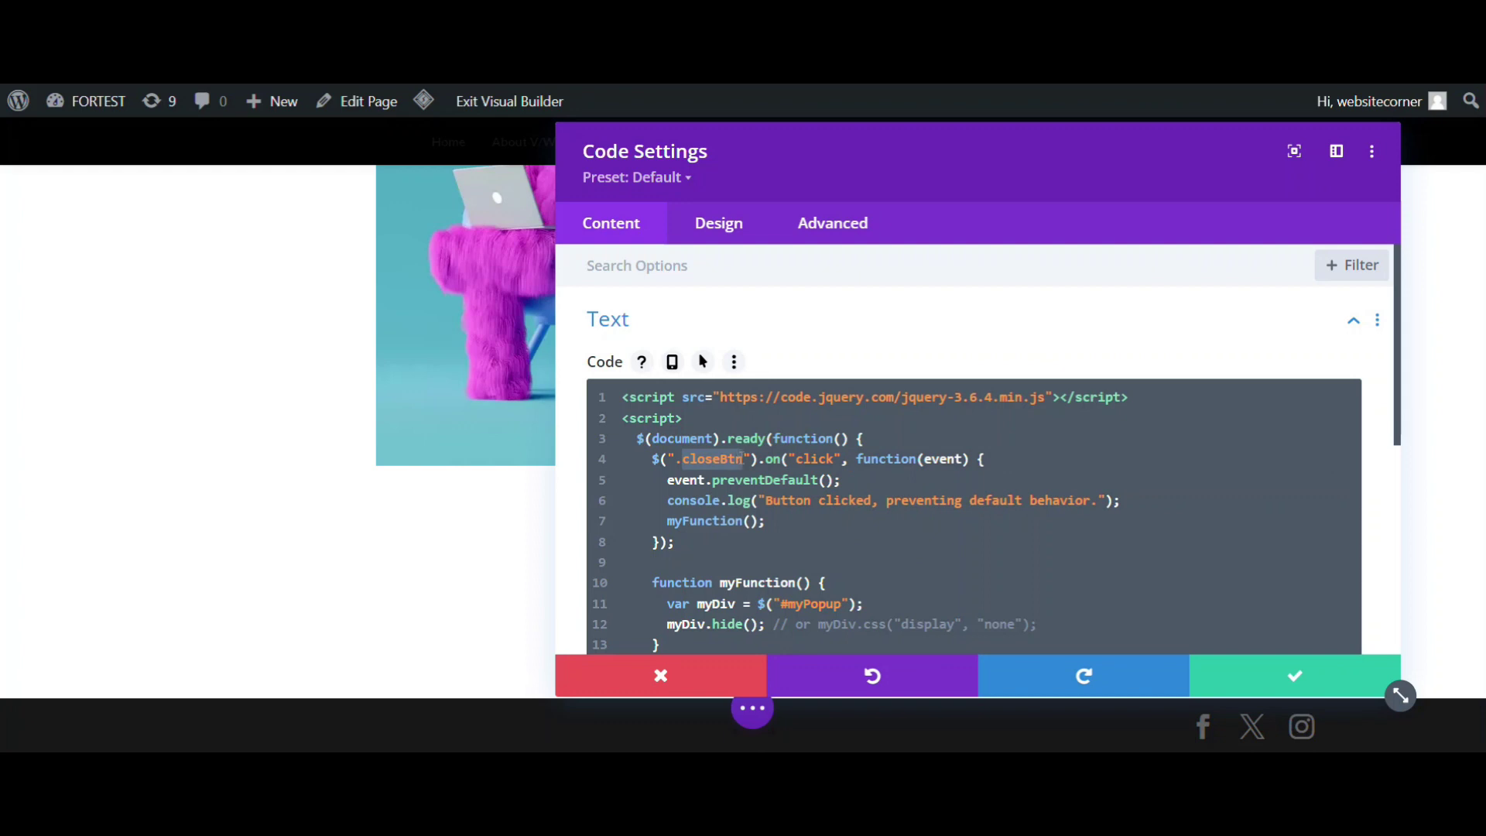
click(1291, 676)
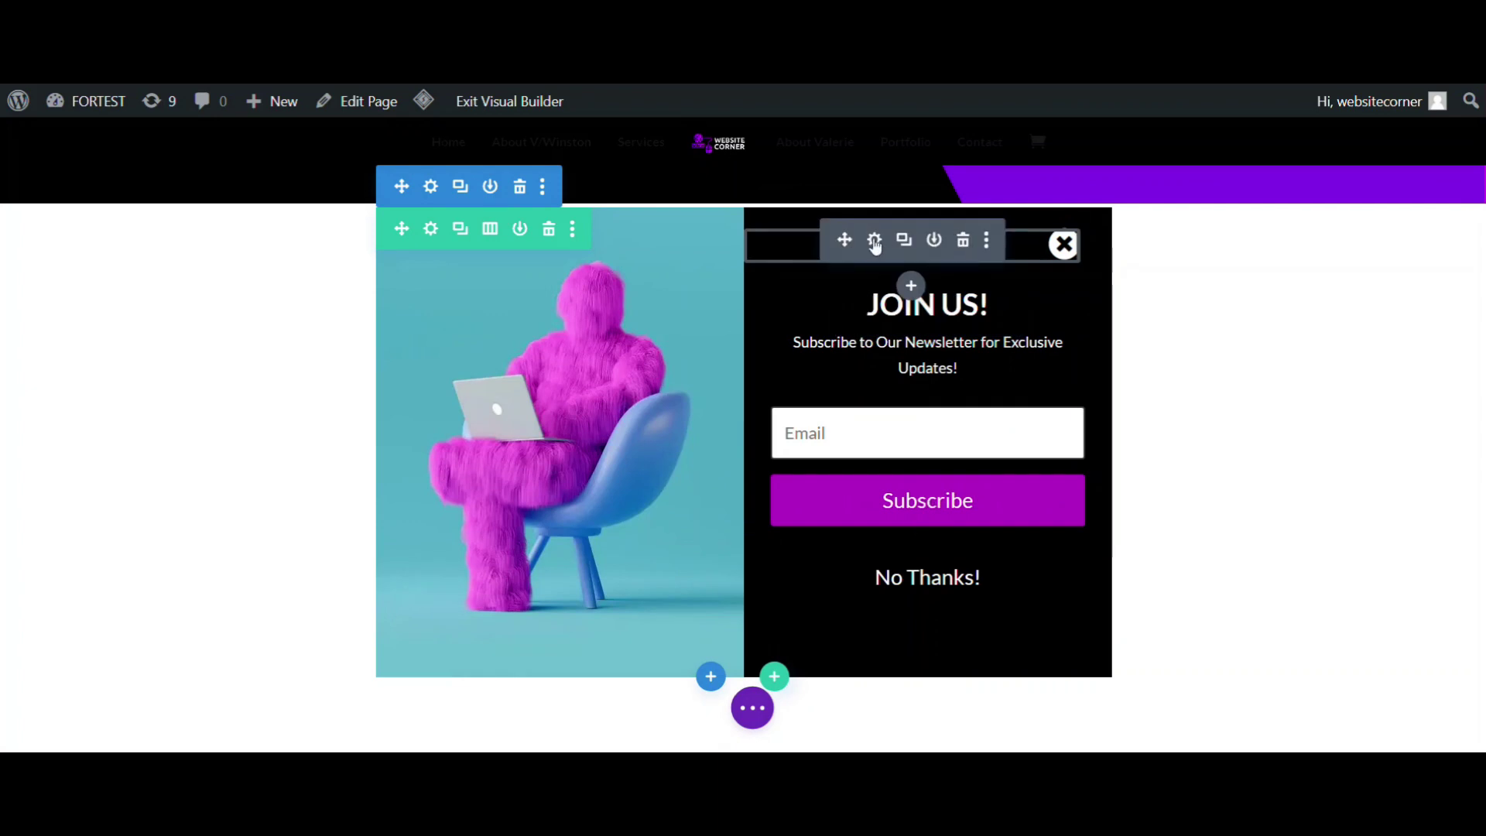
- Copy the close icon's CSS class closeBtn and save the icon settings
click(874, 242)
click(841, 222)
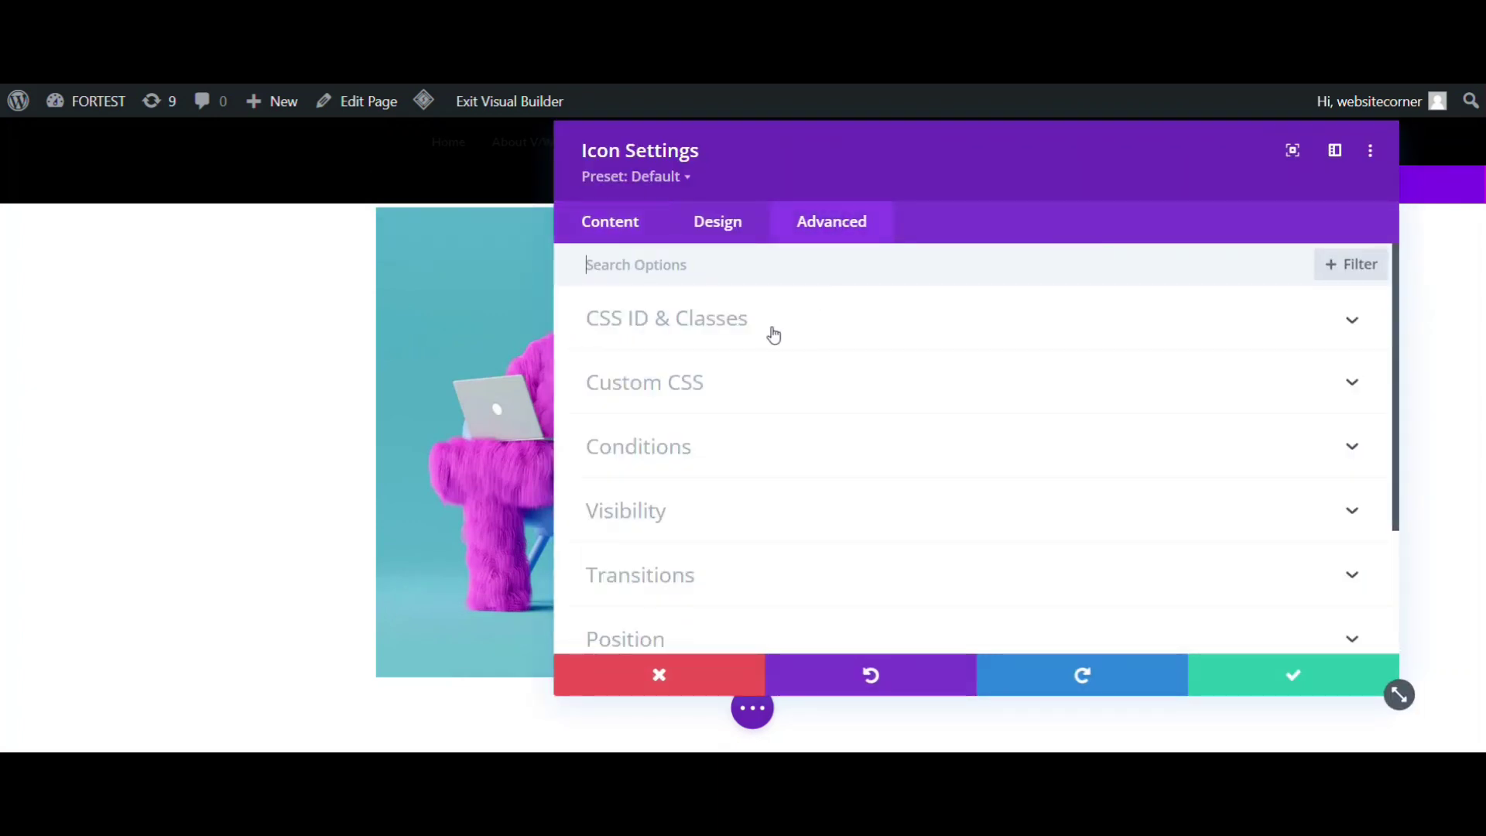
click(772, 328)
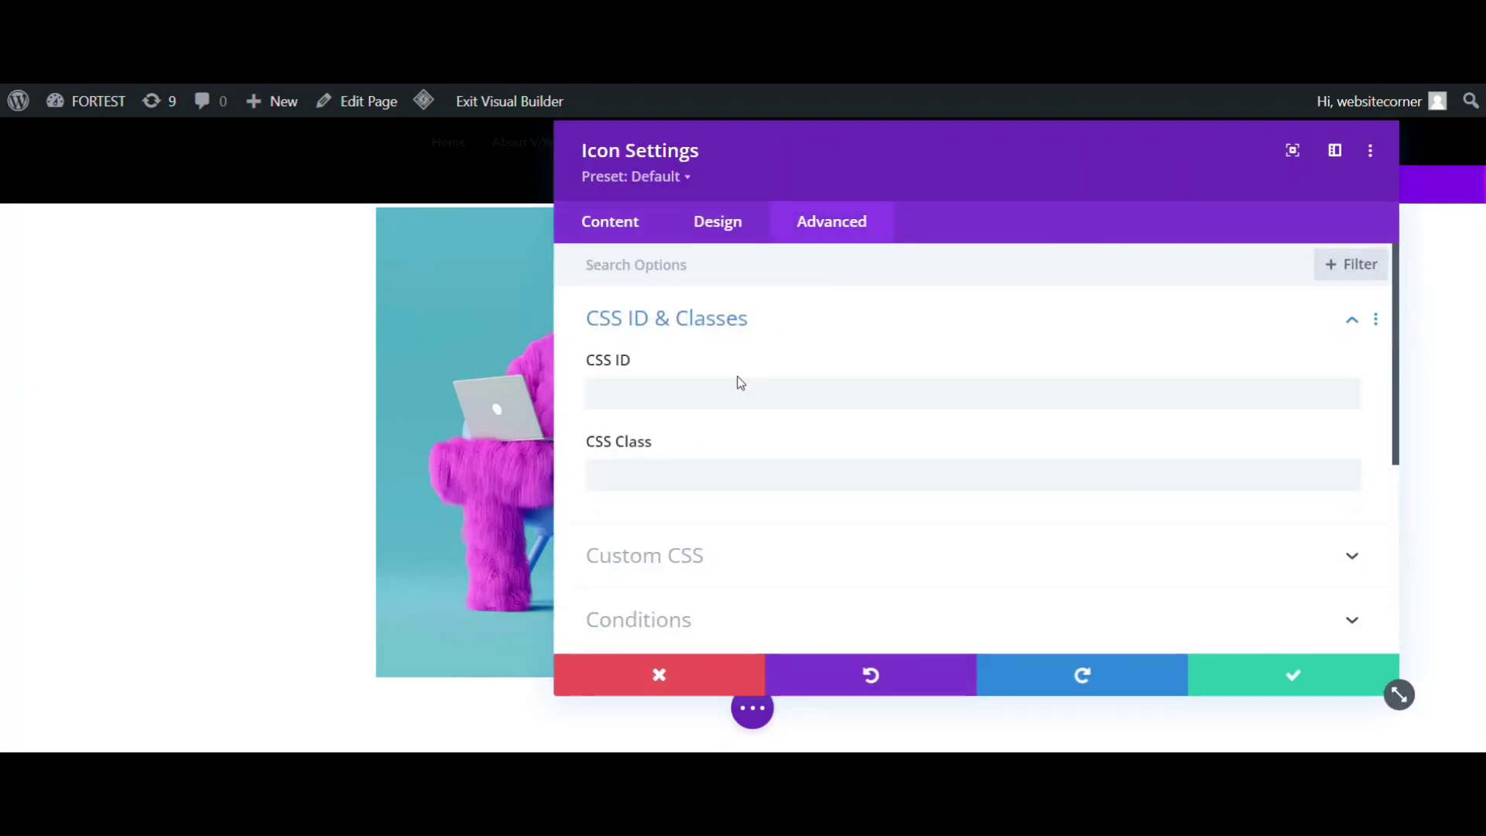
double_click(657, 474)
key(ctrl+c)
click(1291, 675)
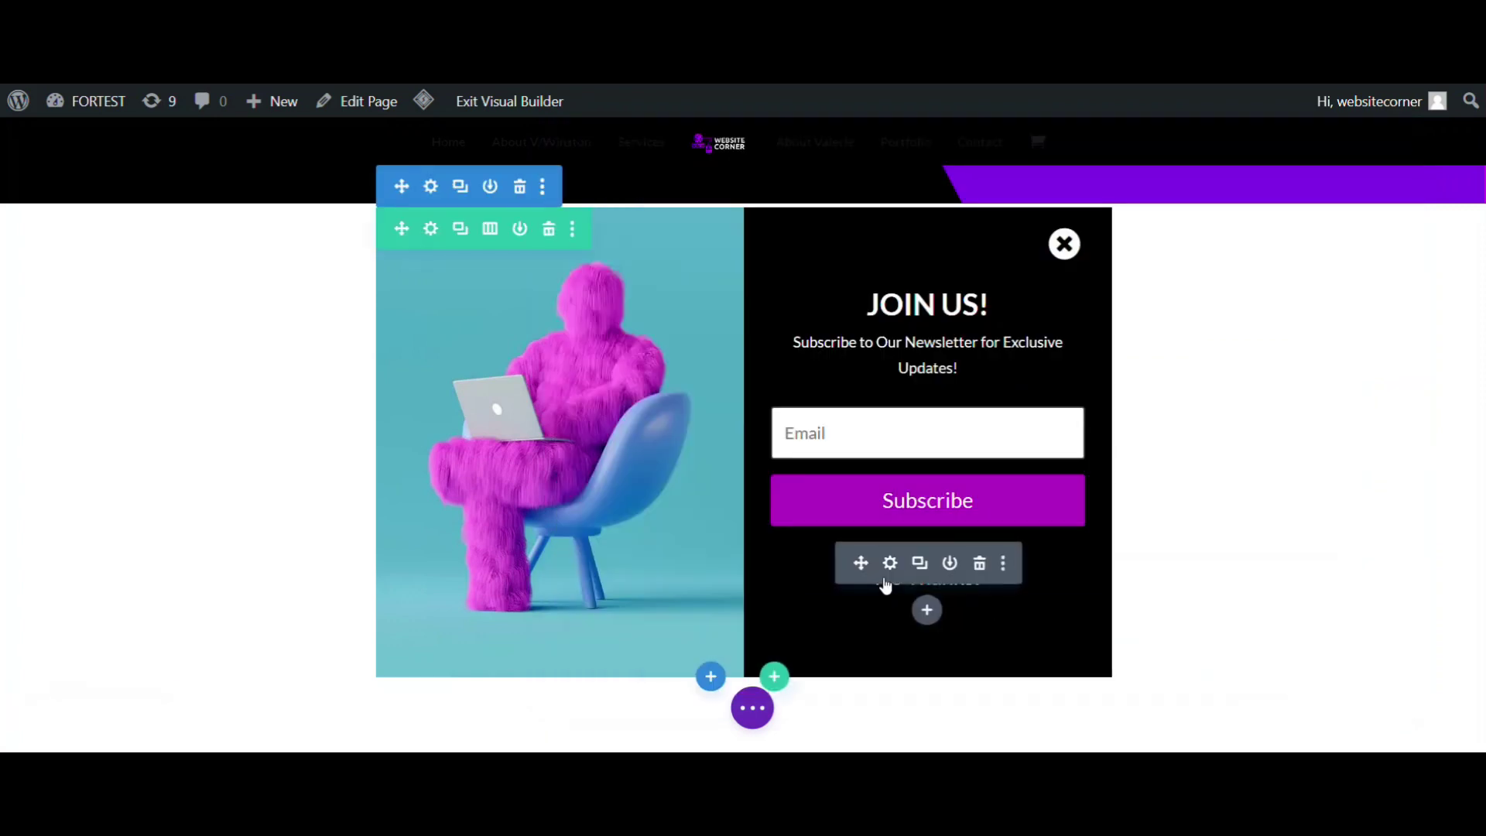
- Paste closeBtn as the No Thanks! button's CSS class and save it
click(890, 563)
click(832, 224)
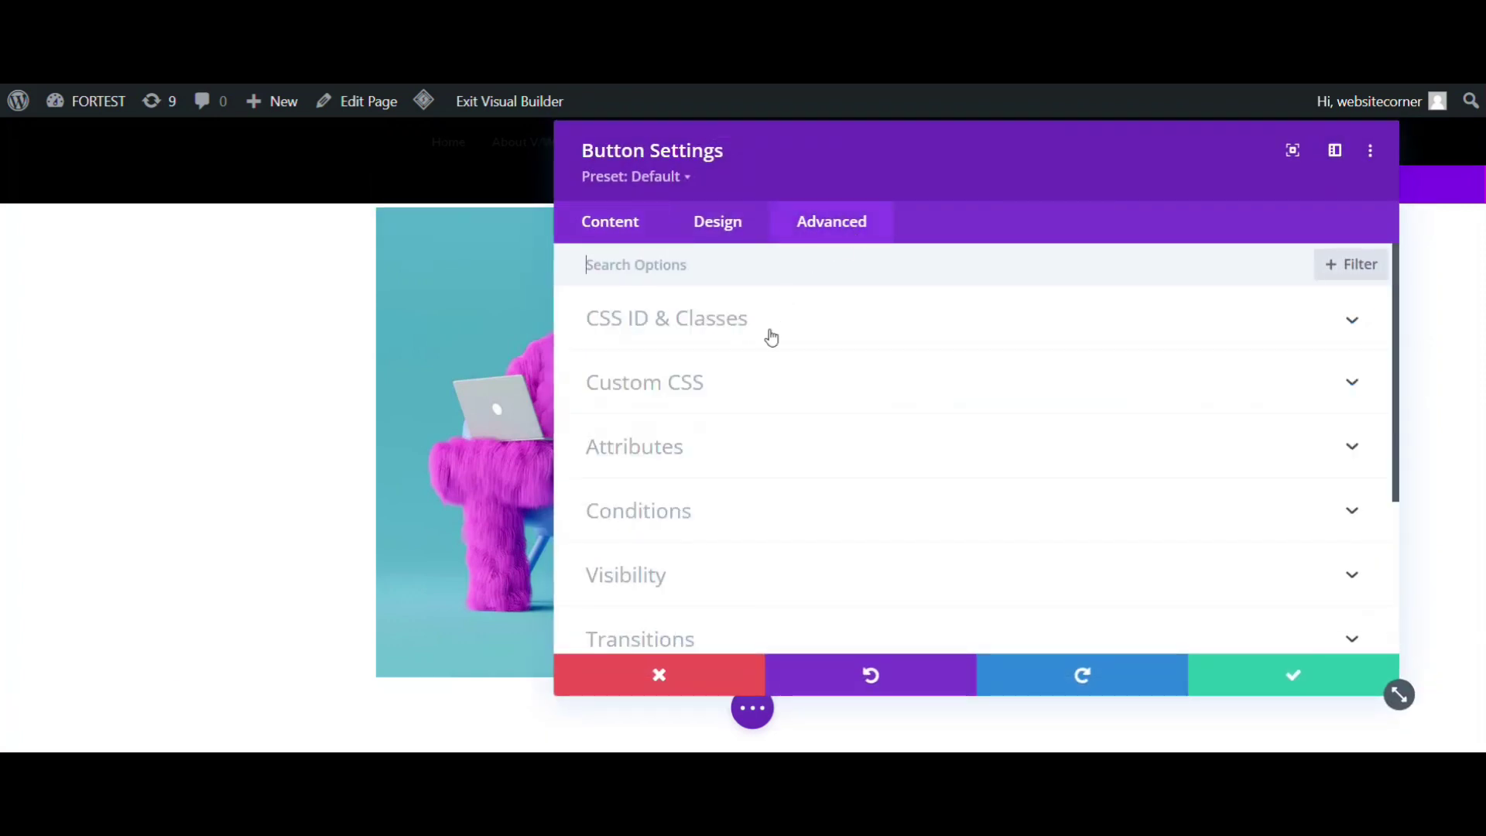
click(771, 335)
key(ctrl+v)
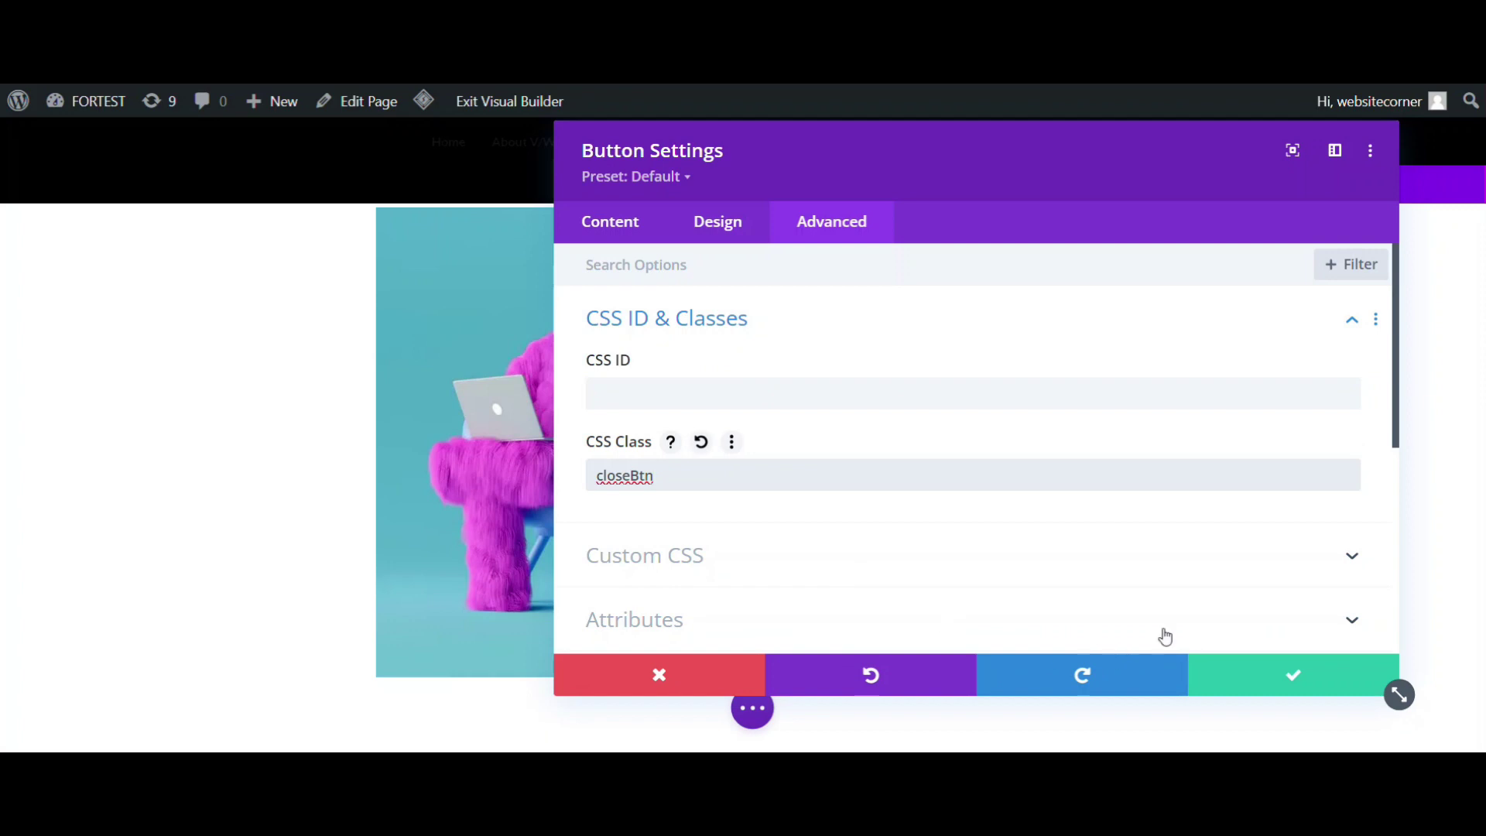
click(1270, 677)
scroll(1179, 505, down, 3)
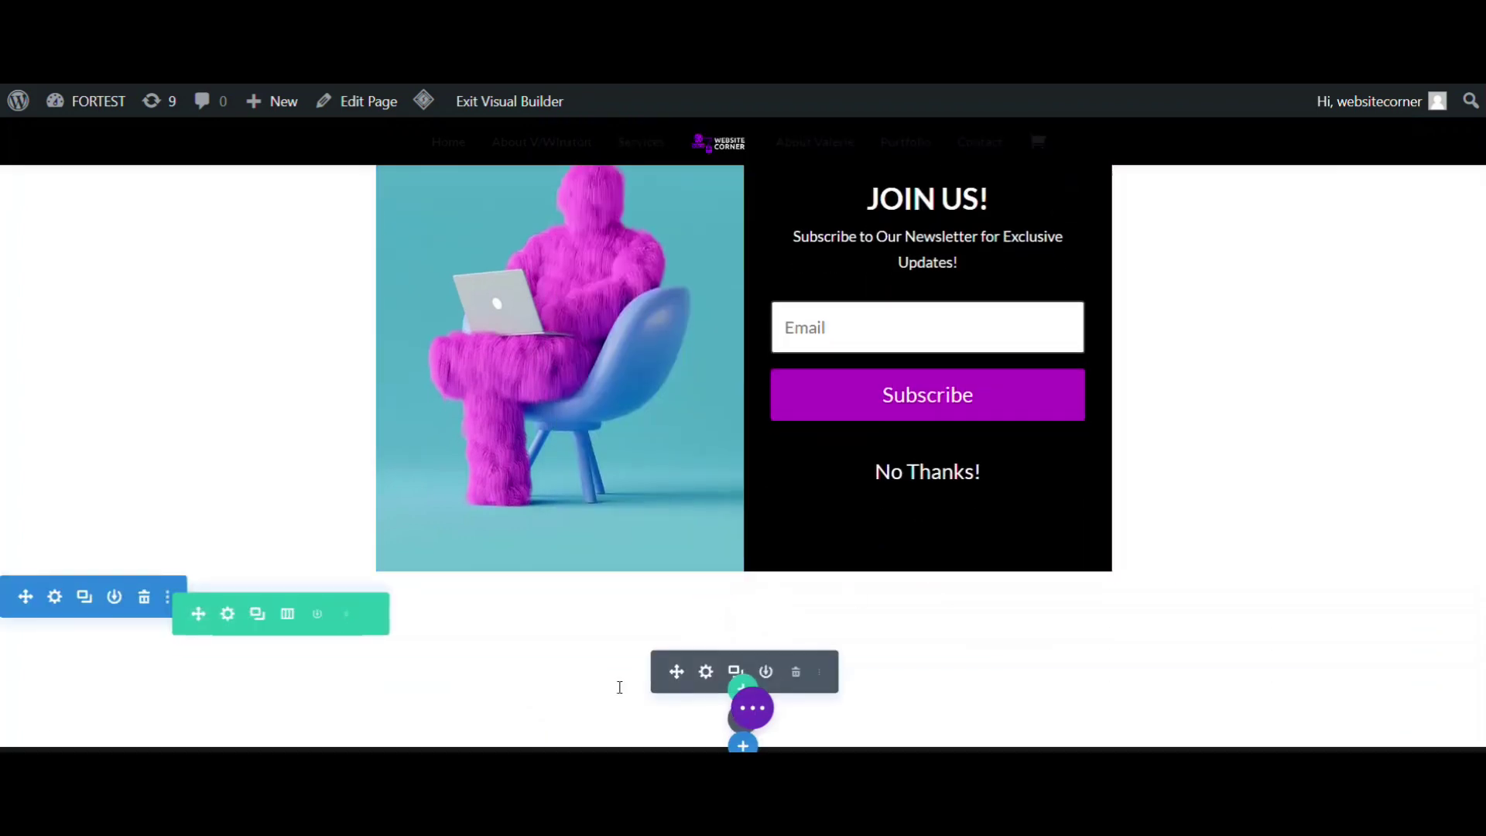
- Review the #myPopup and closeBtn selectors in the Code module, then close it
click(704, 676)
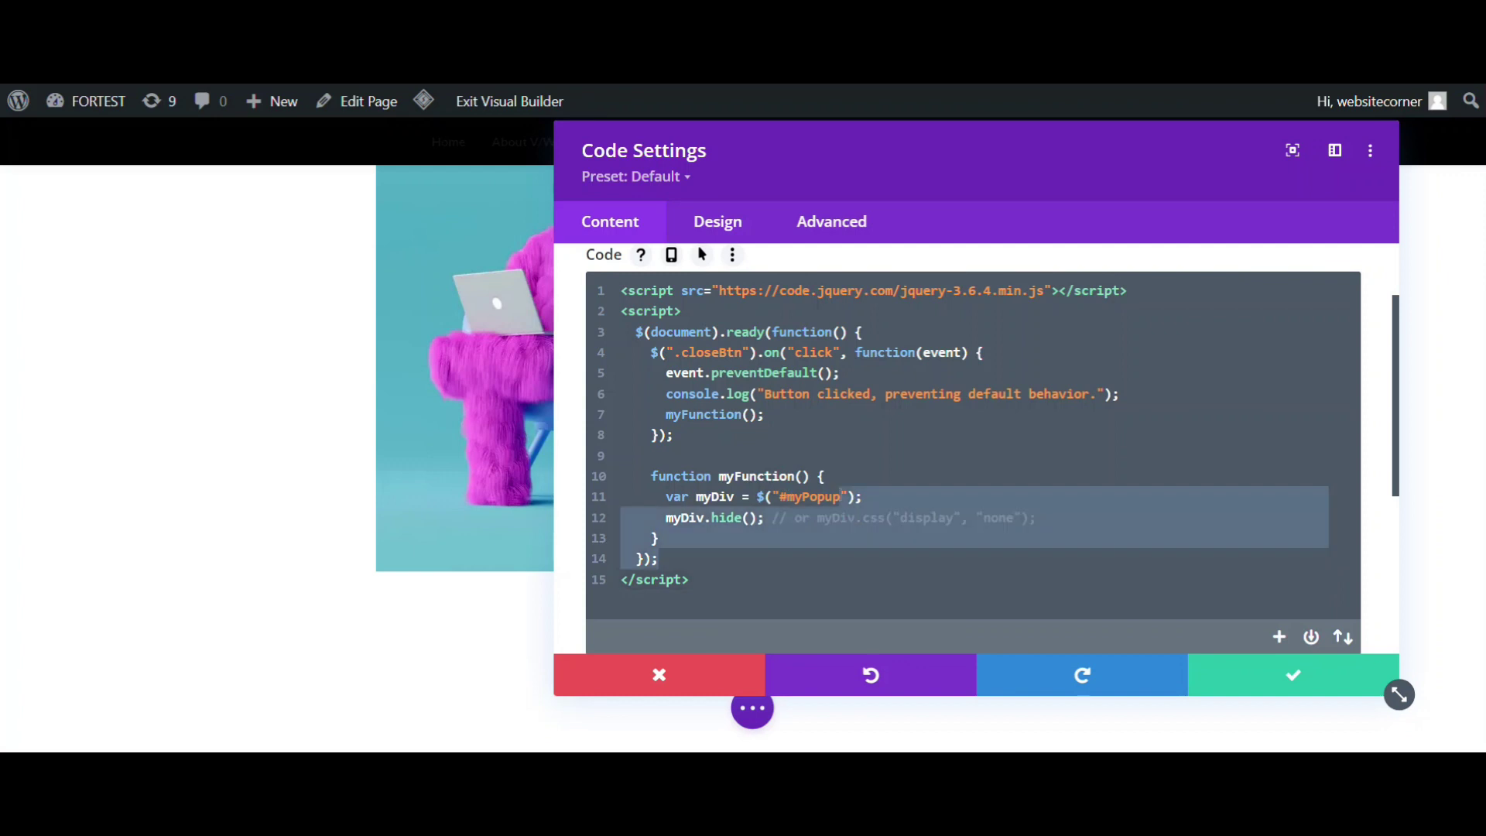
click(826, 496)
drag(840, 493, 815, 491)
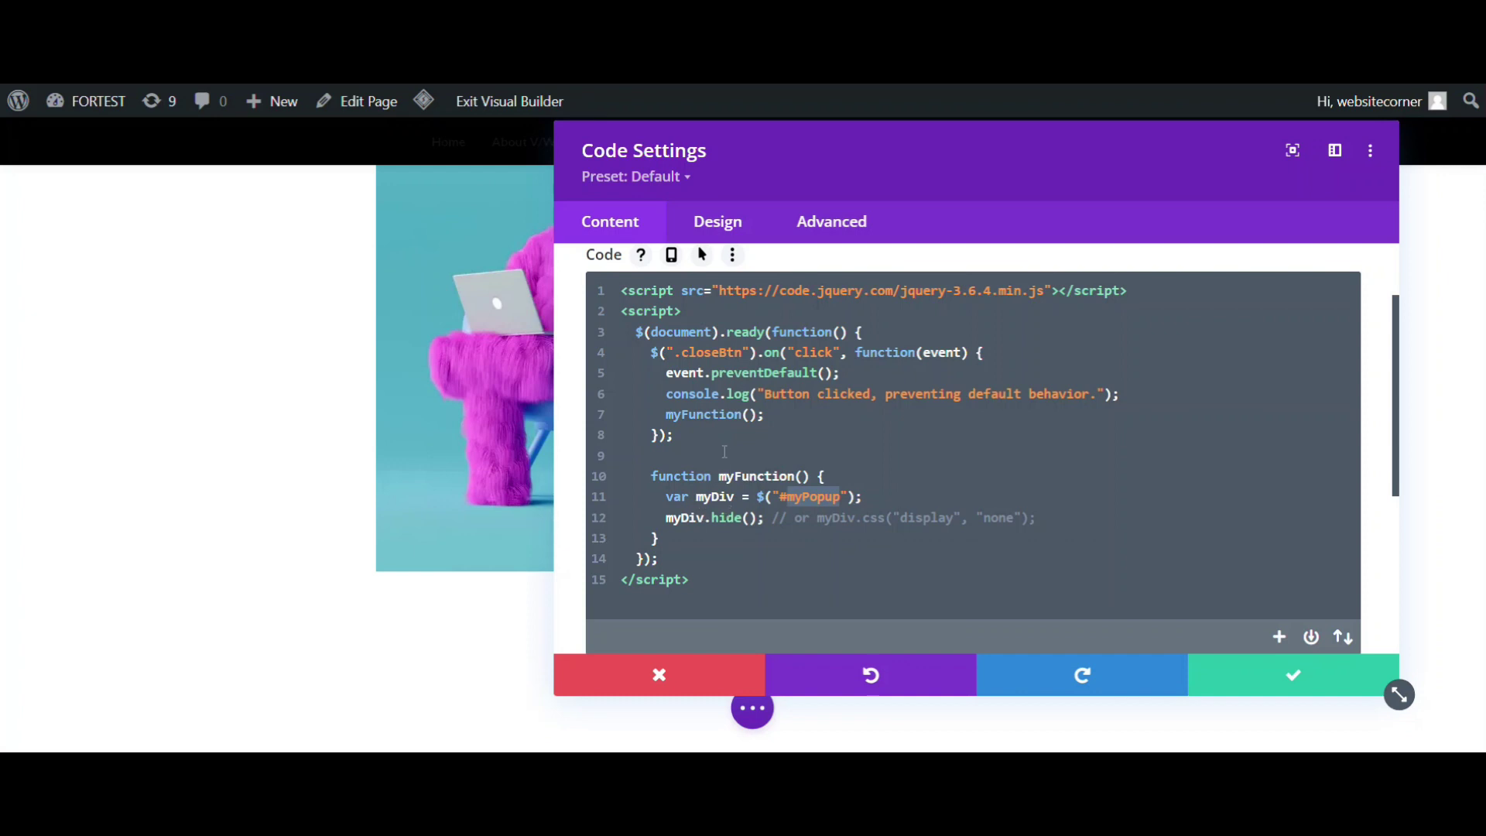
drag(684, 353, 730, 355)
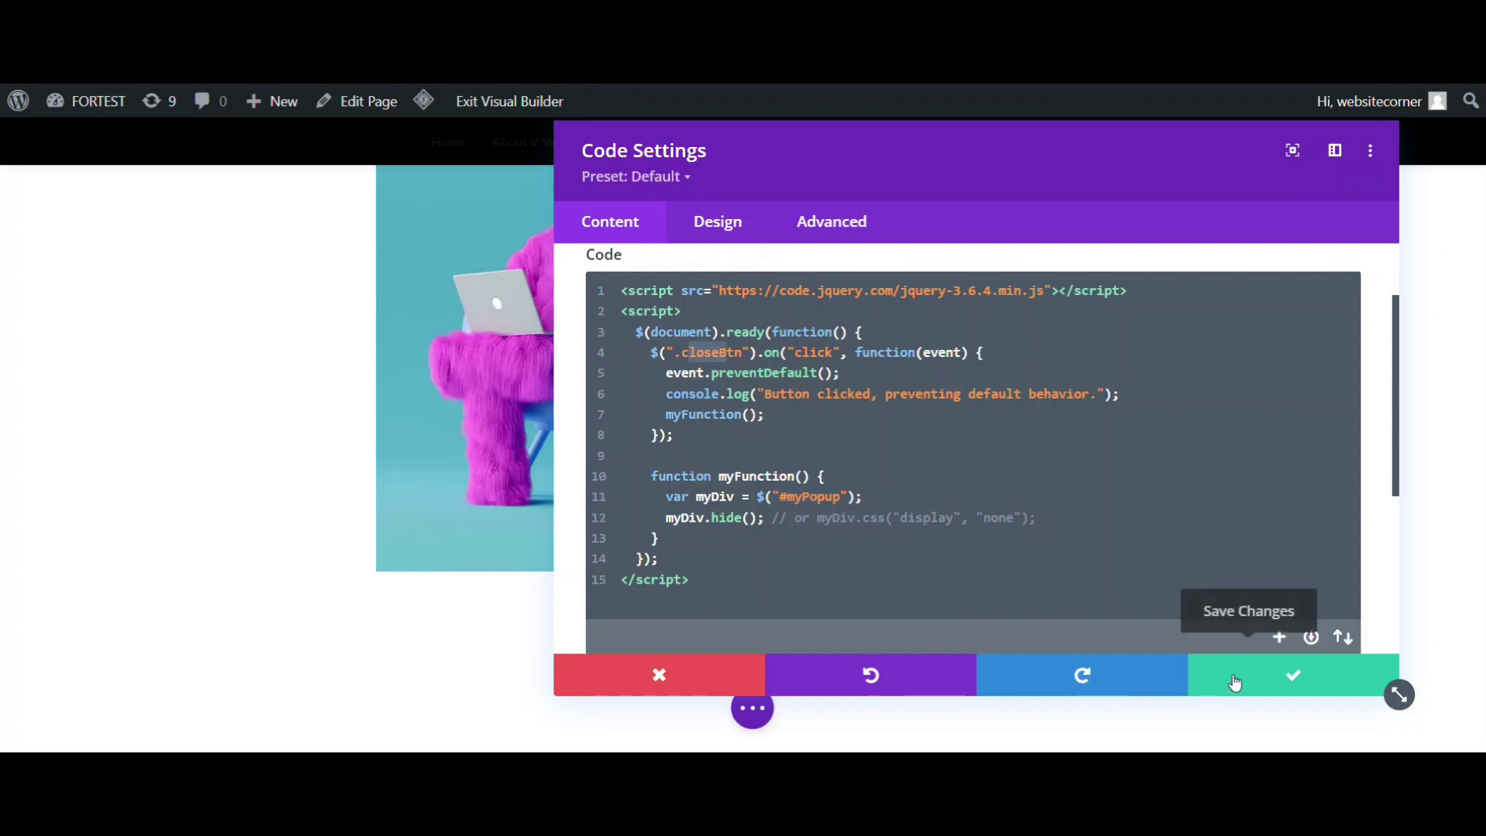
click(1234, 682)
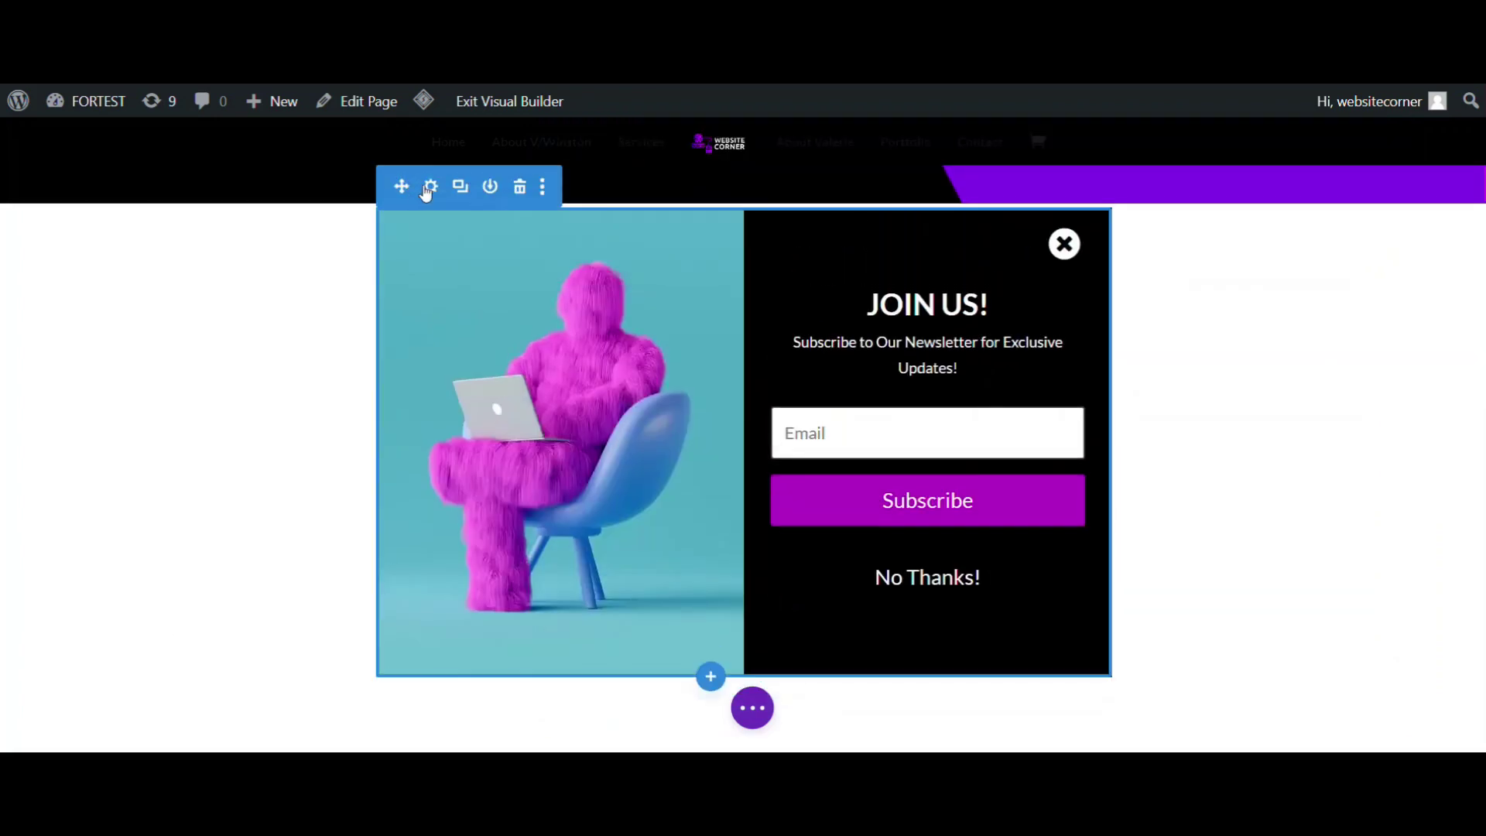
- Set the popup section's CSS ID to myPopup and save the section
click(425, 184)
click(832, 225)
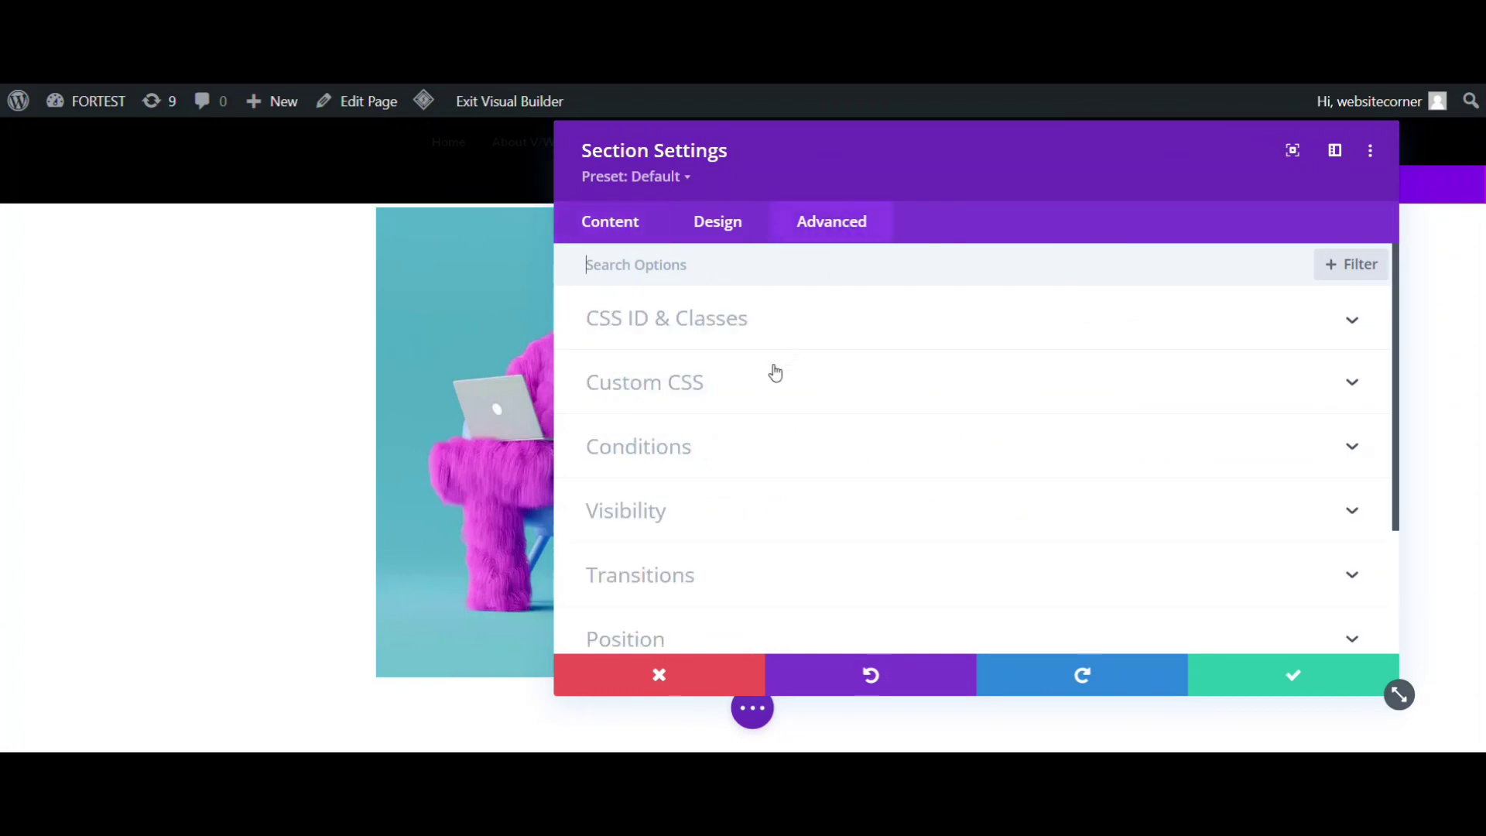
click(778, 325)
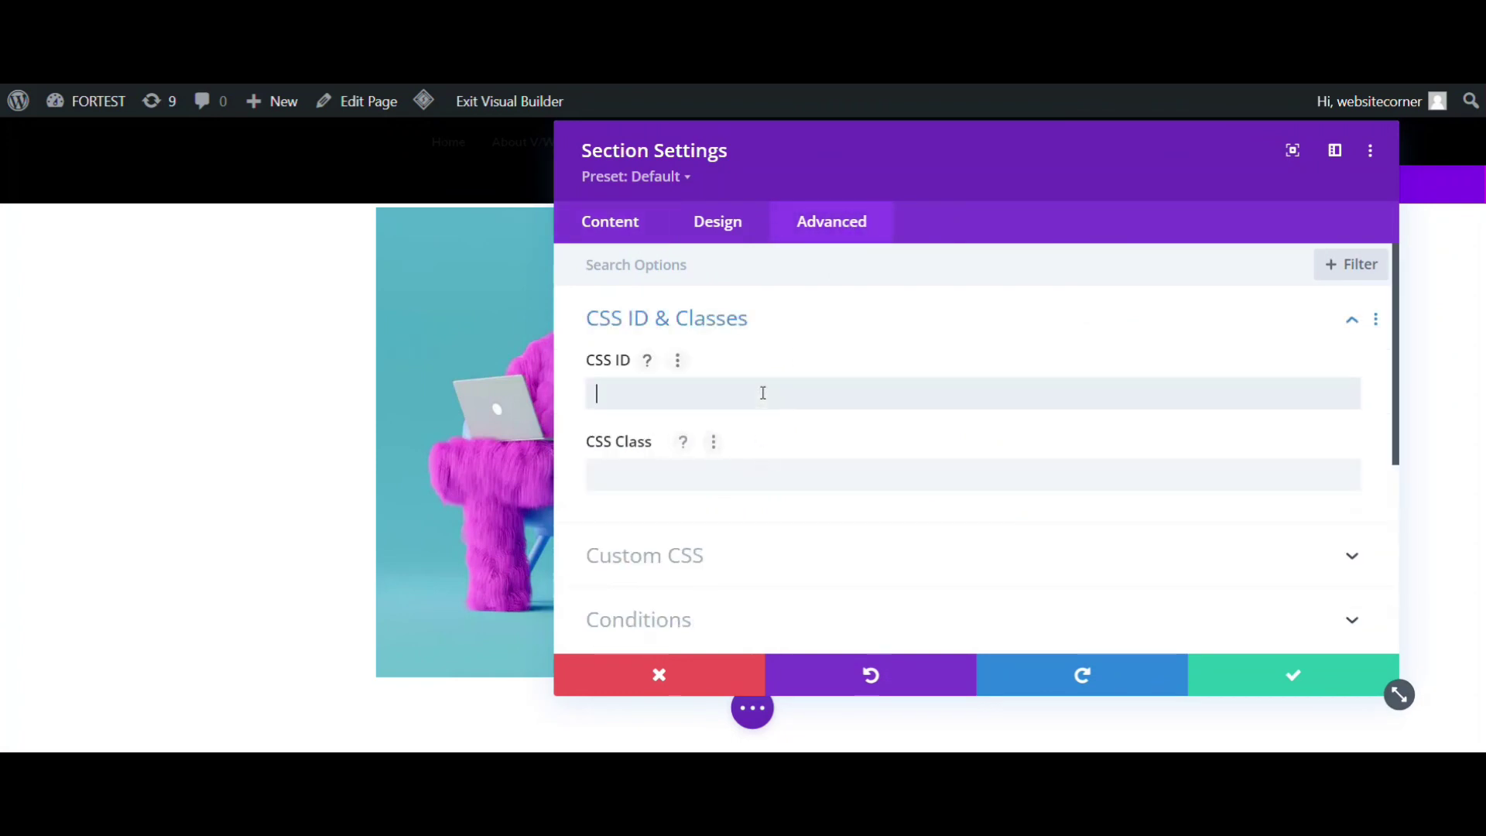
click(632, 397)
text(mypopup)
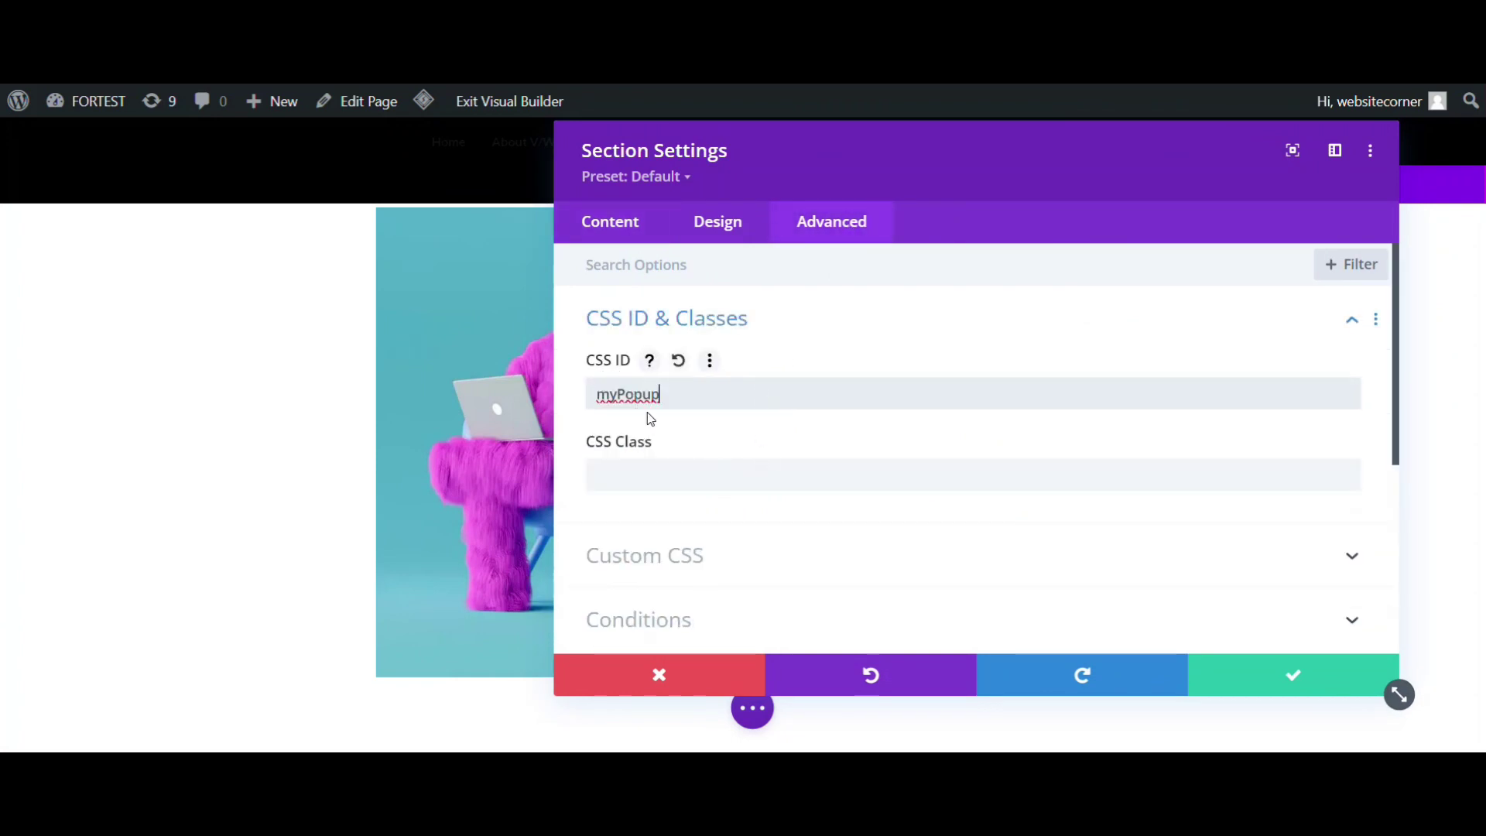
click(1294, 678)
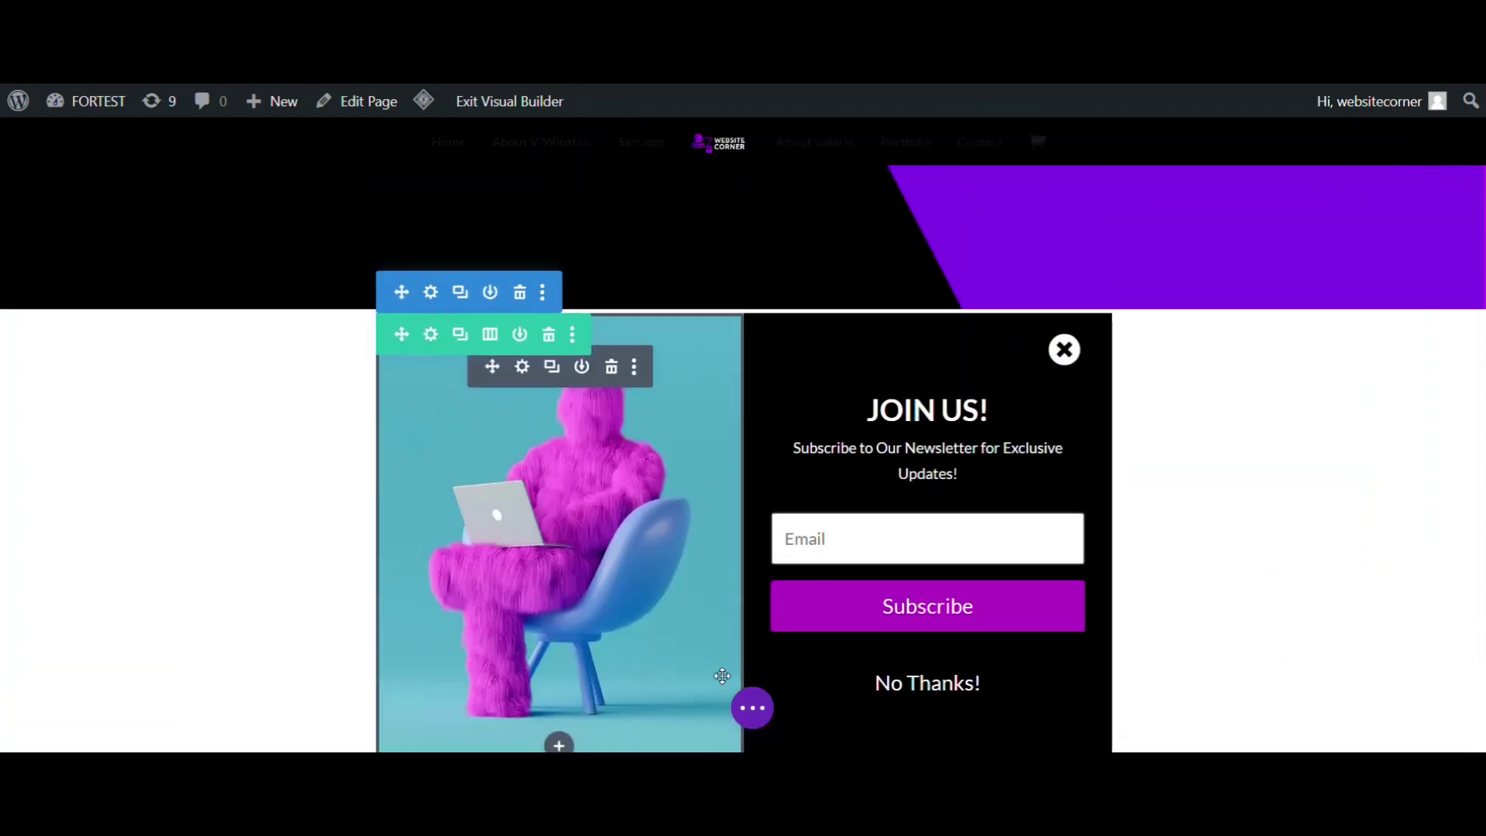
click(754, 714)
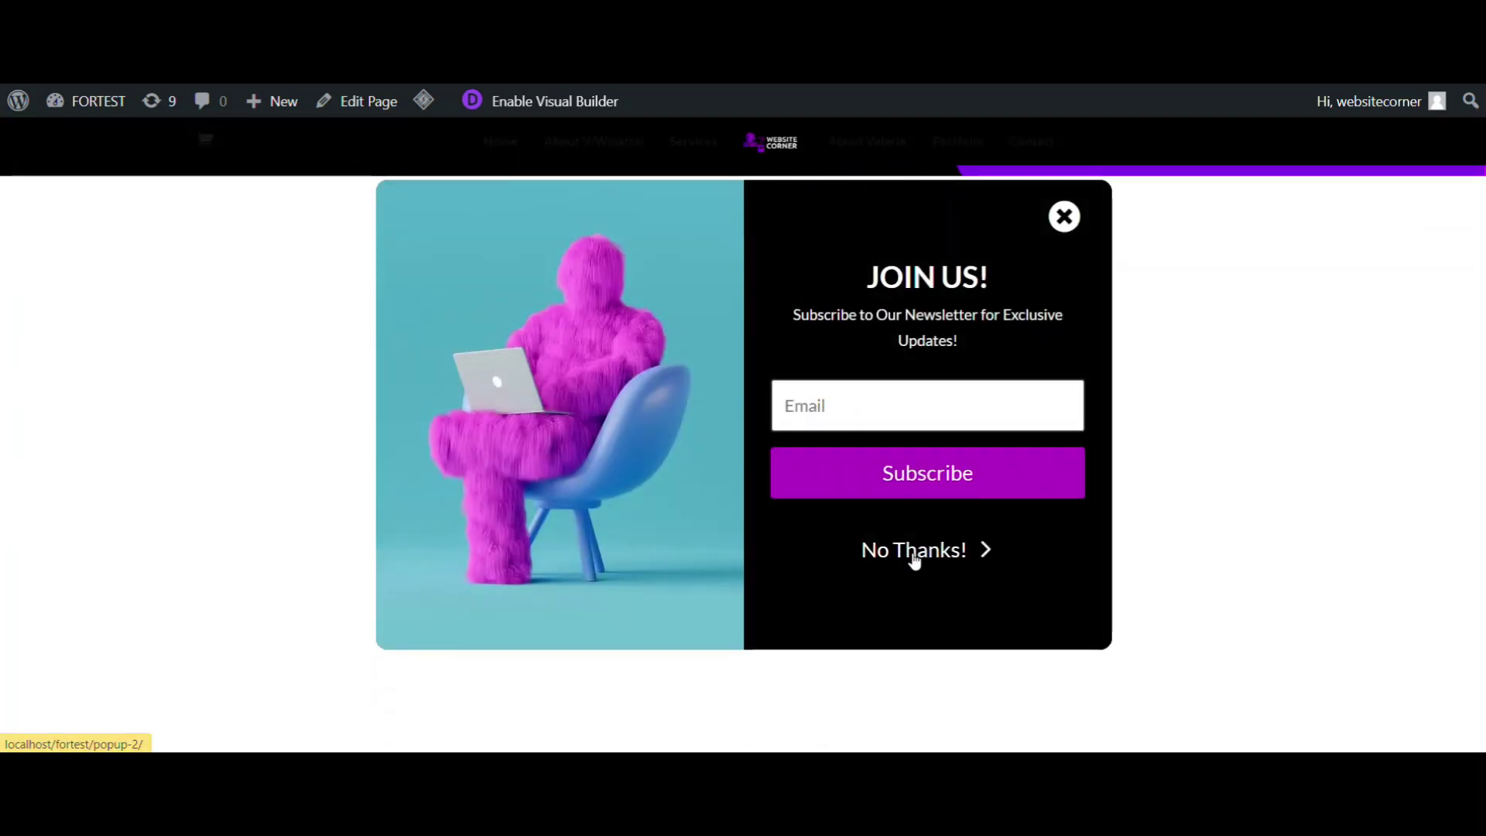
- Click No Thanks! on the live page to confirm it hides the JOIN US! popup
click(914, 551)
scroll(950, 511, up, 3)
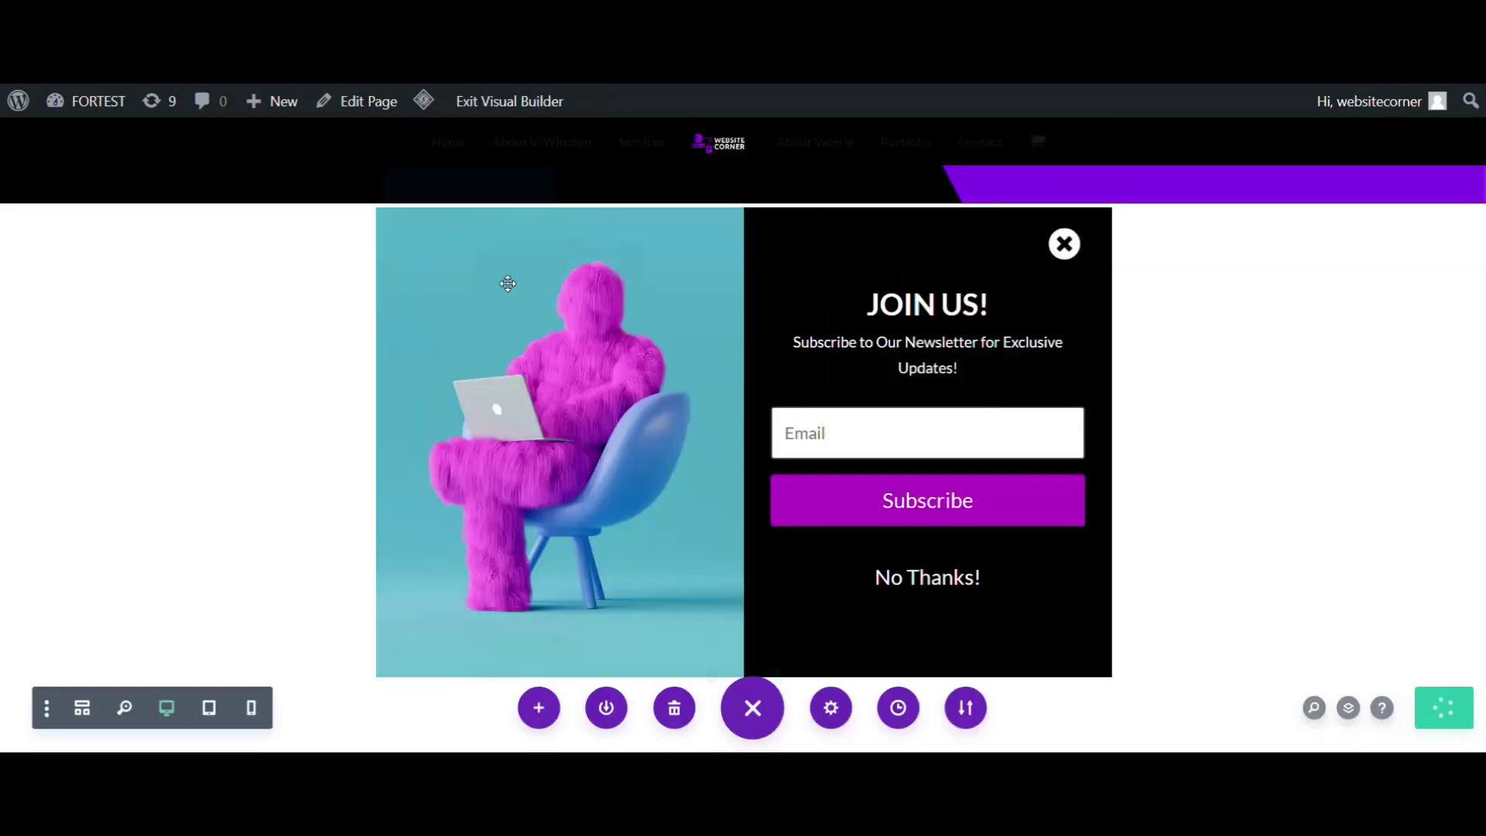
- Set the popup section's Advanced Position to Fixed and keep the change
click(444, 186)
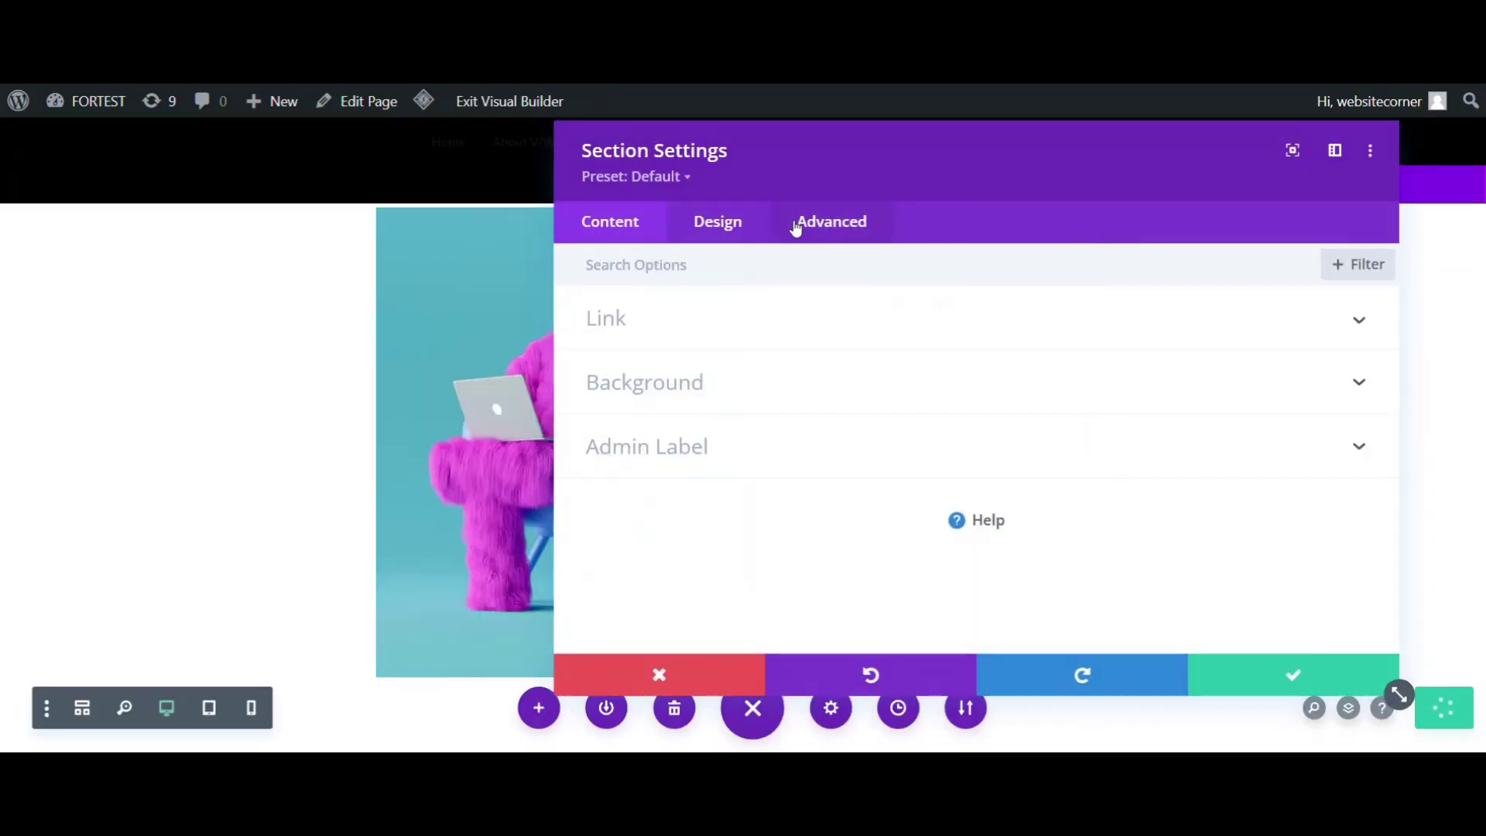
click(796, 226)
scroll(896, 468, down, 2)
click(798, 533)
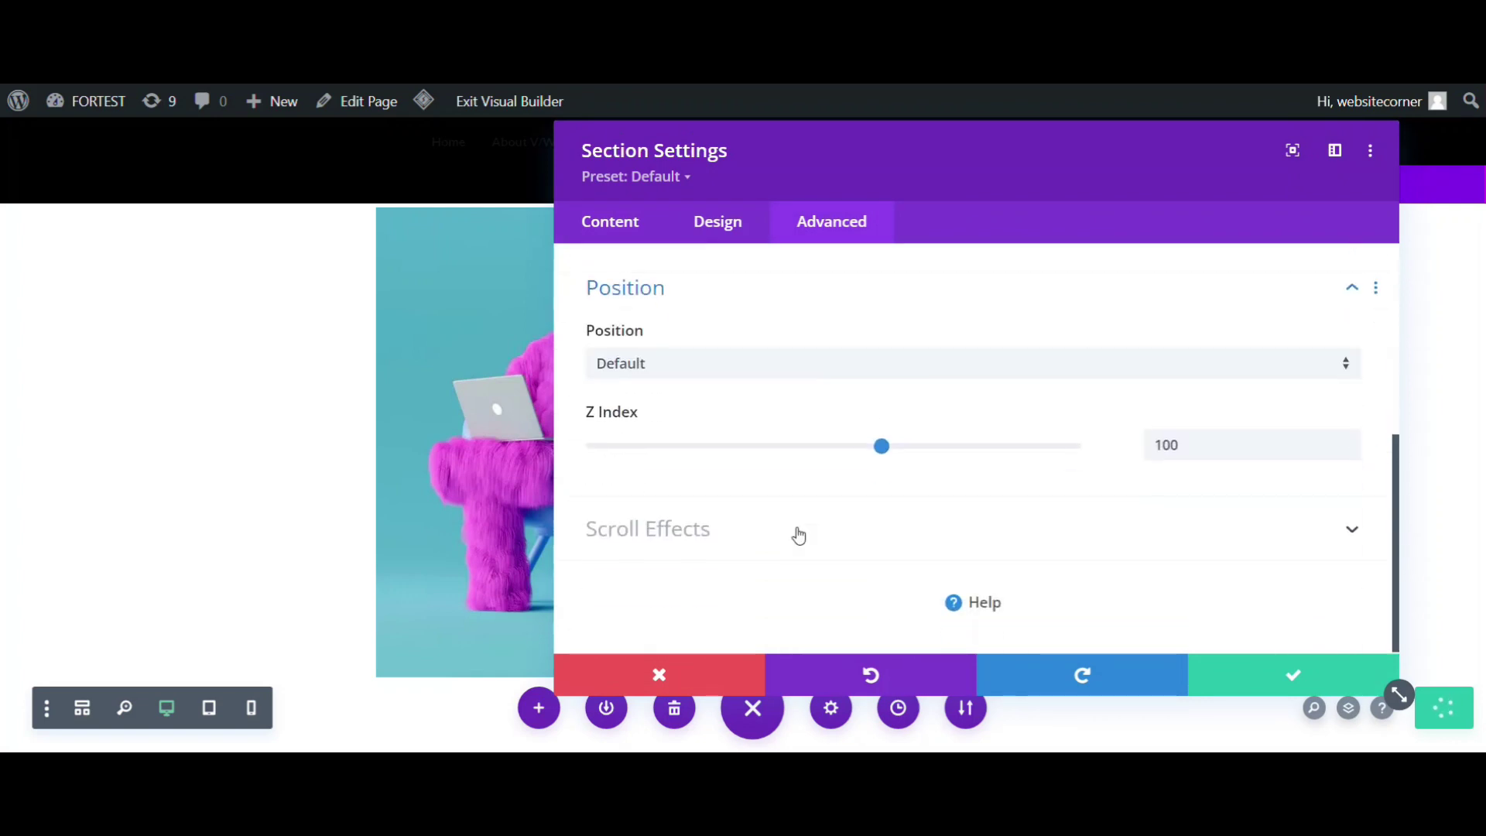
click(699, 366)
click(692, 489)
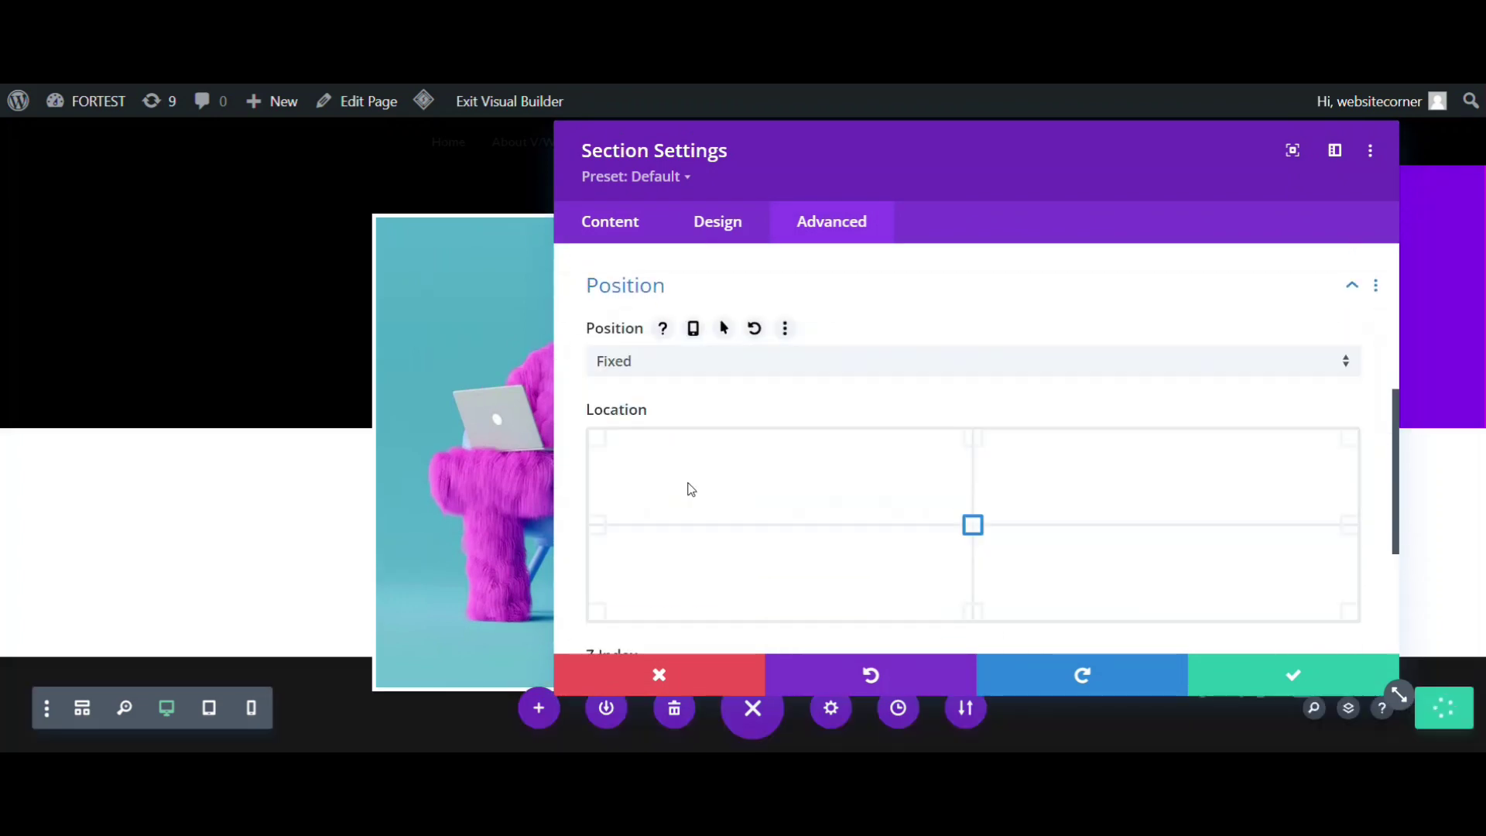
click(1273, 676)
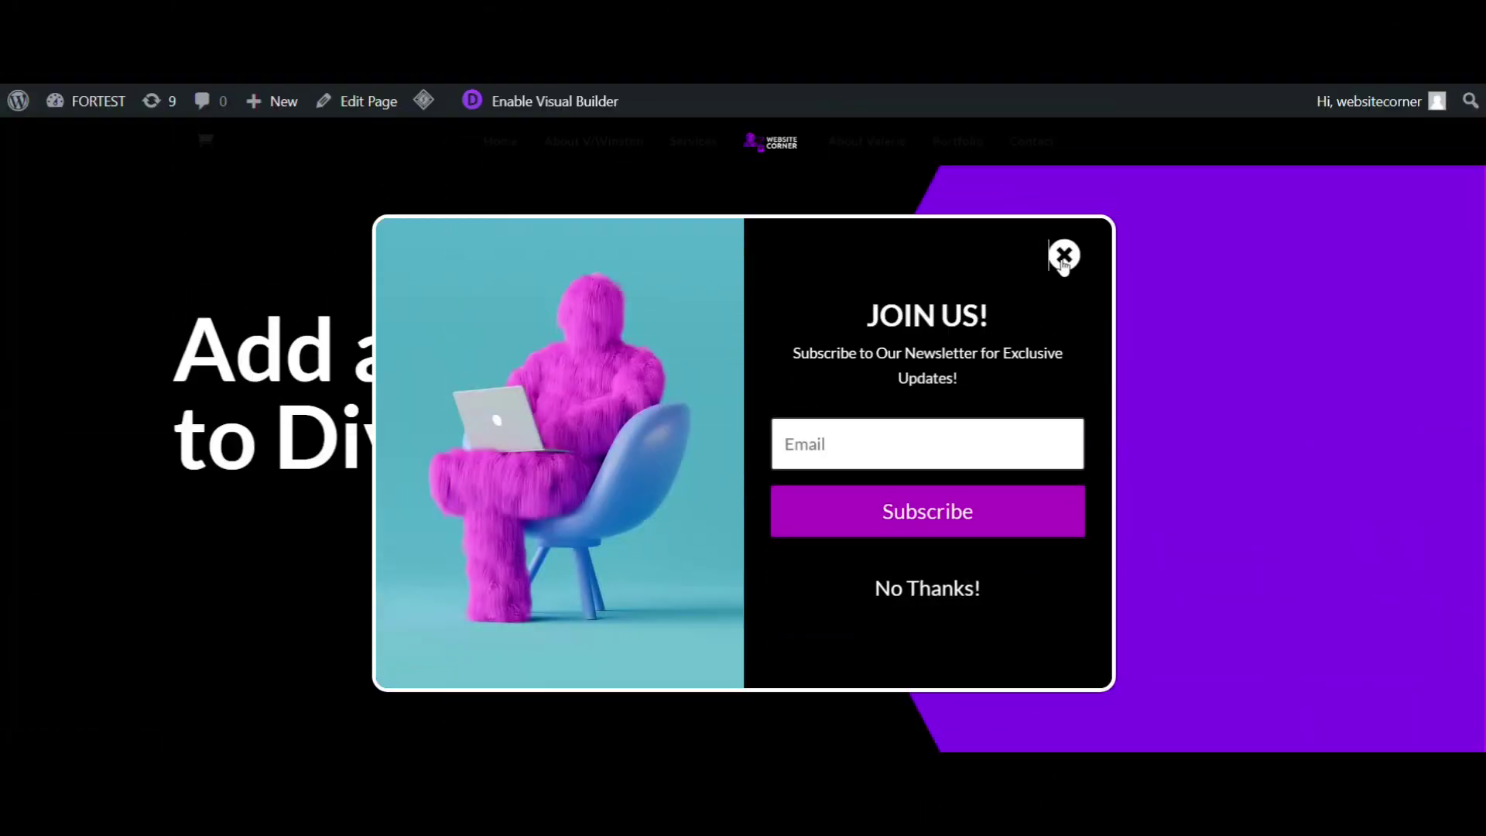
- Click the popup's X icon, confirming the Add a Popup to Divi hero is left visible
click(1064, 257)
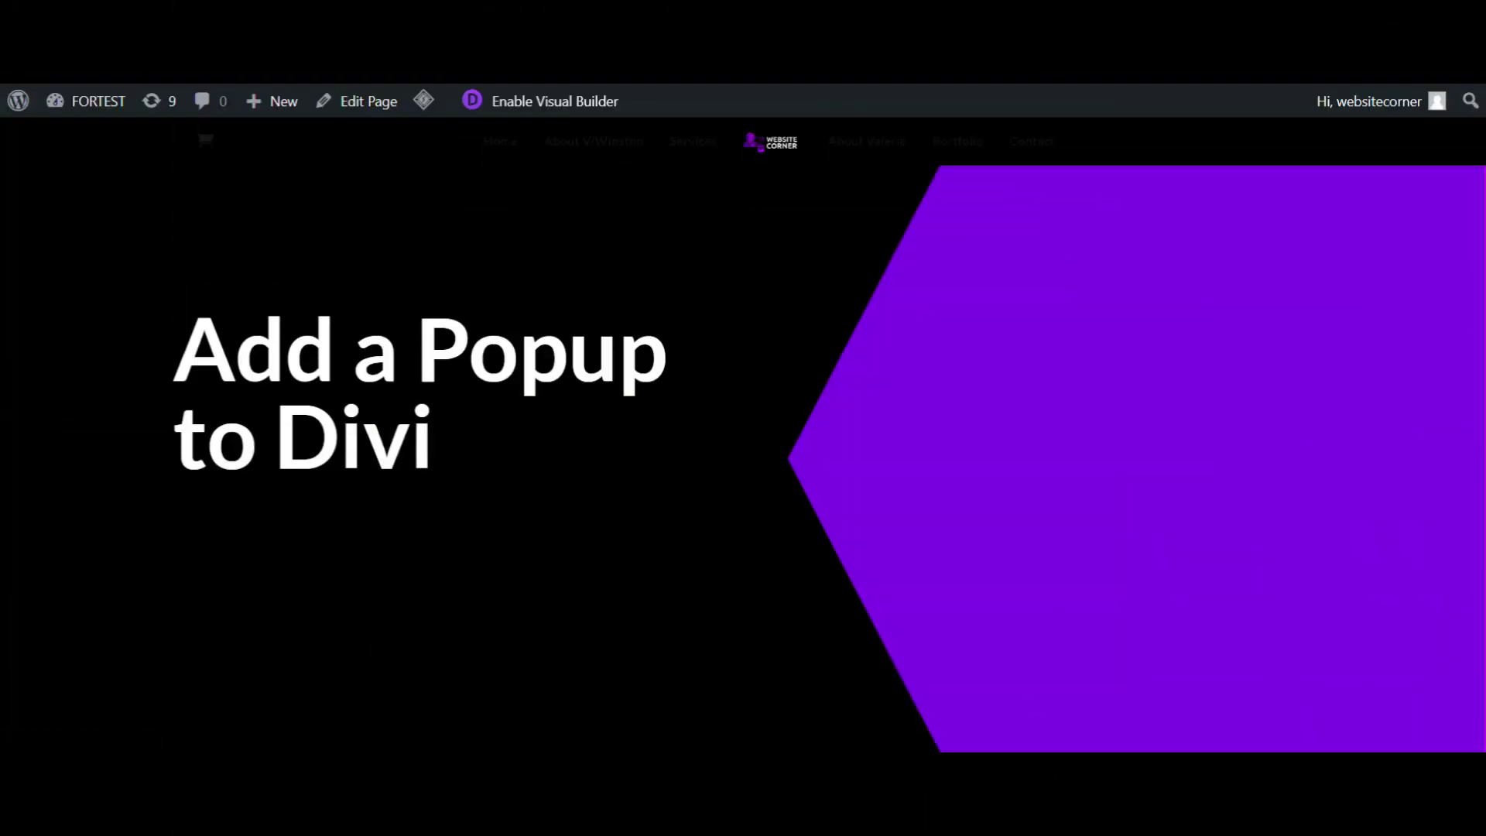
scroll(573, 428, down, 1)
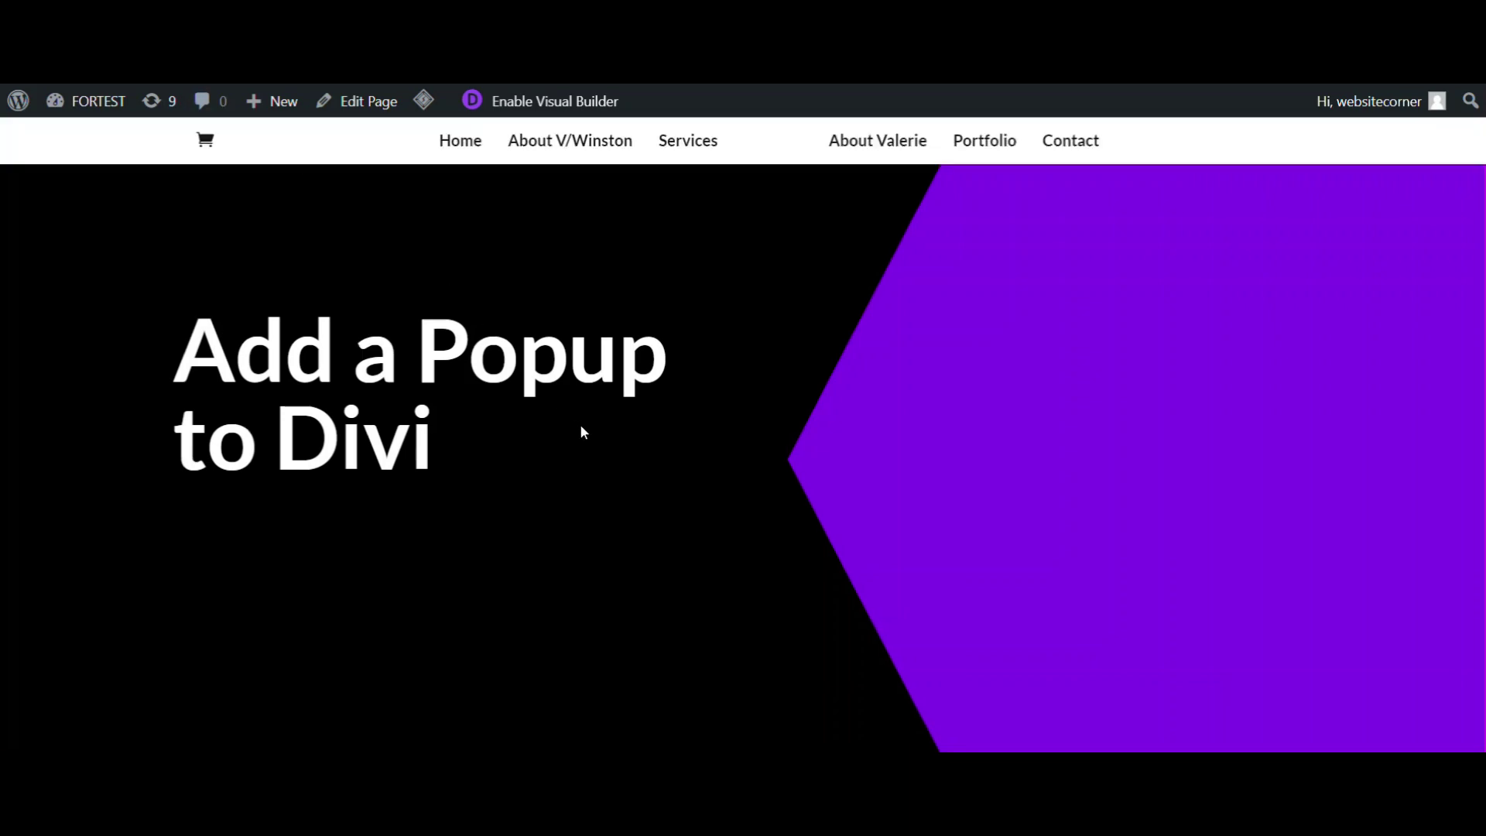